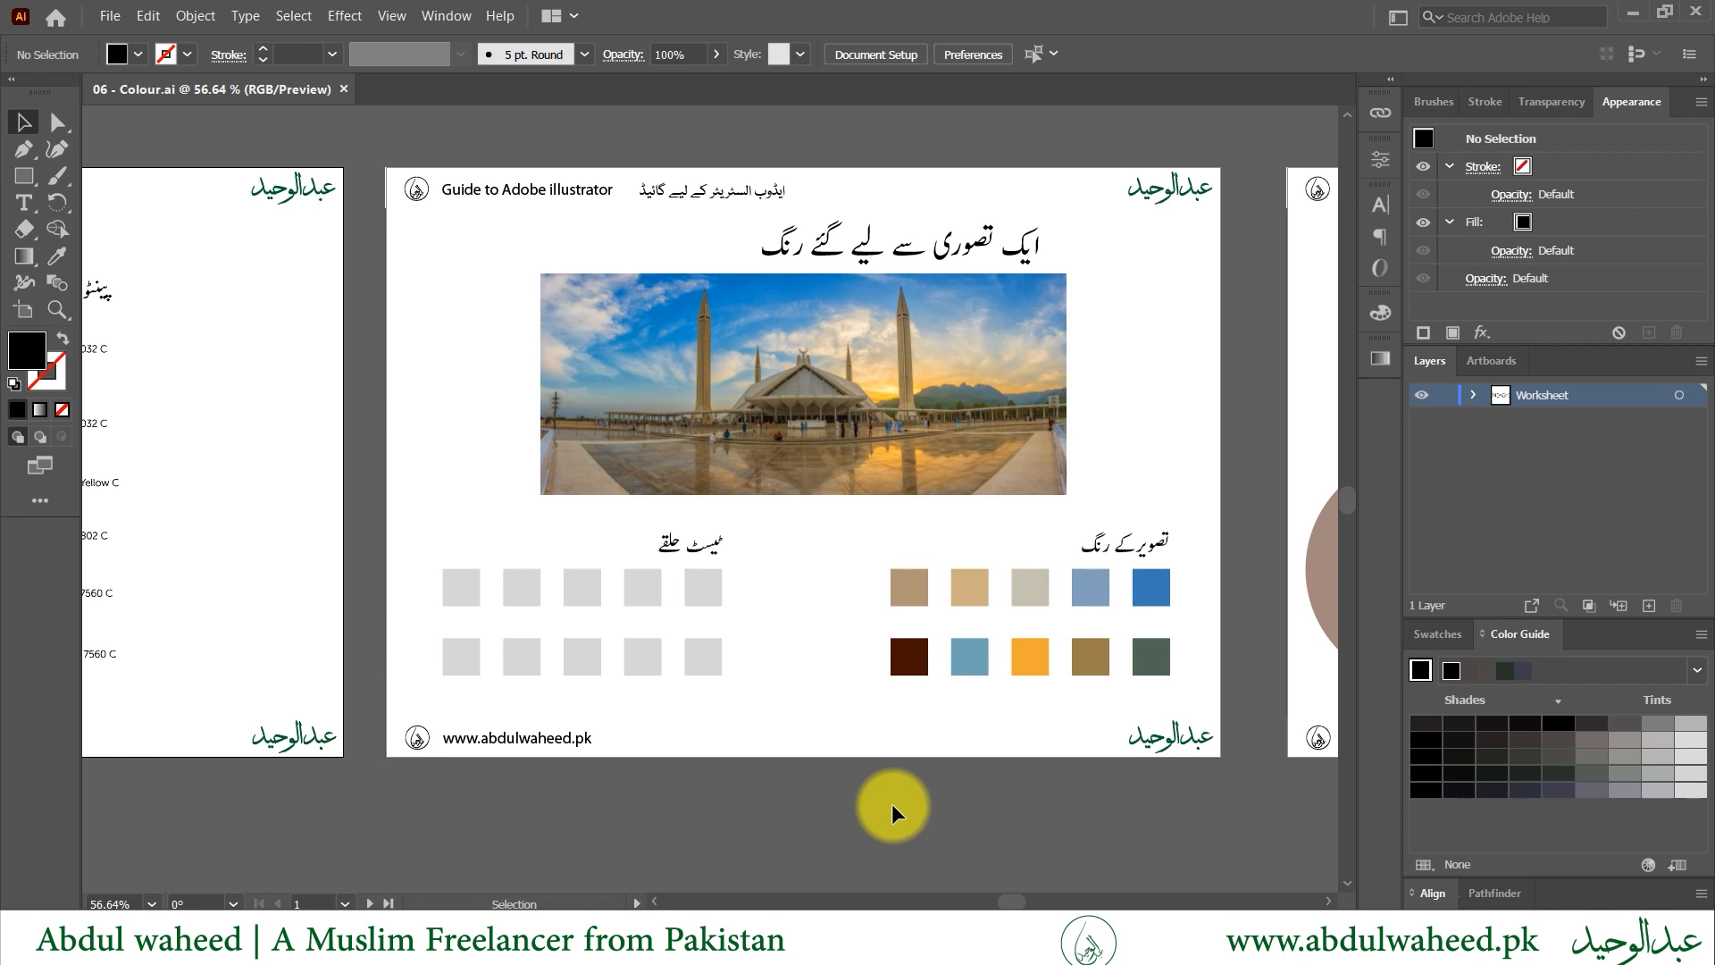
- Switch to File Explorer and open 06 - Colour.ai from the 1 - INTRODUCTION folder
click(384, 938)
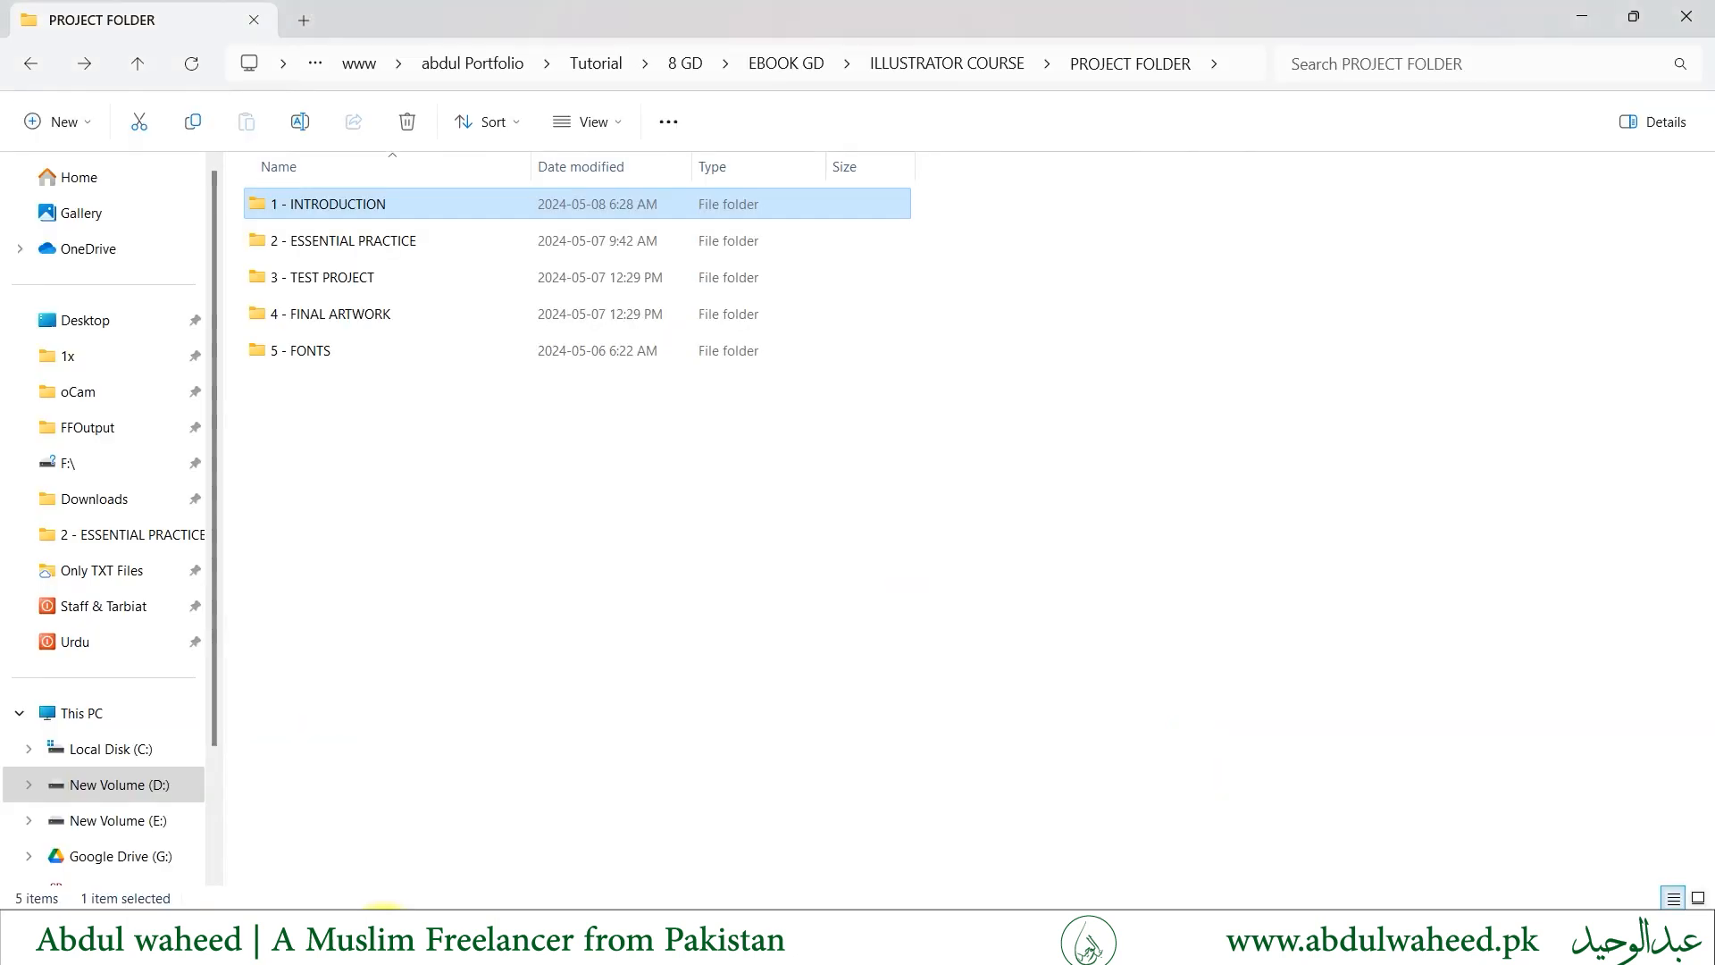
key(Return)
key(Down)
key(Down)
key(Down)
key(Down)
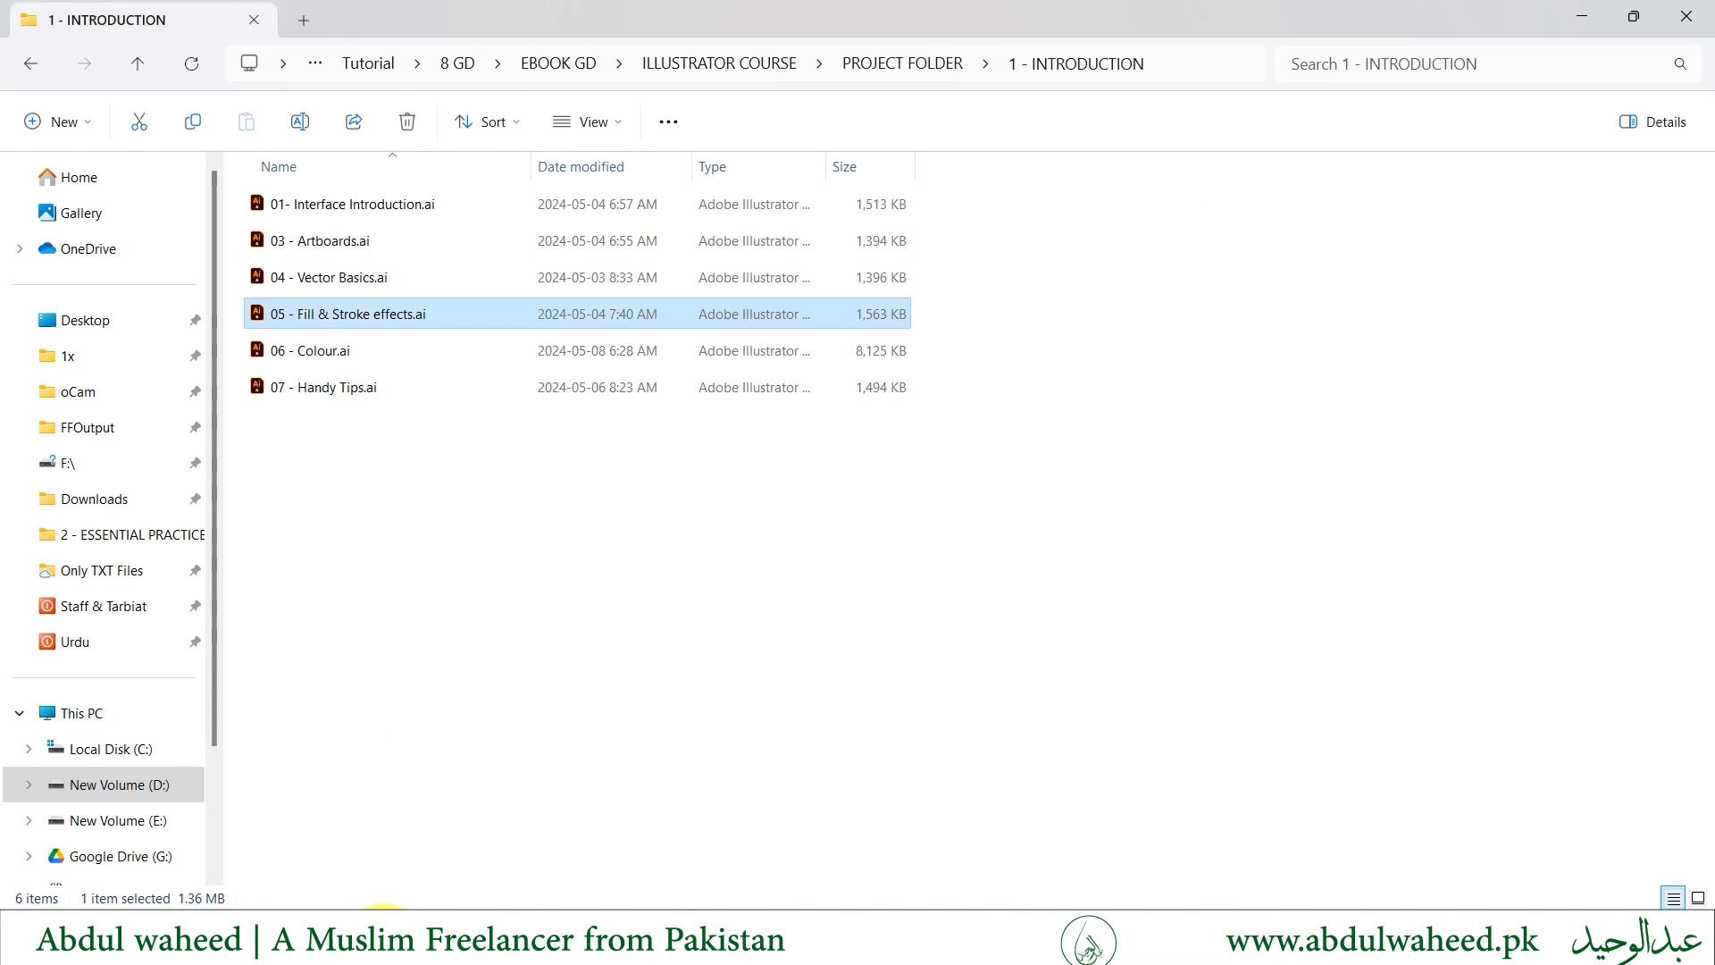
key(Down)
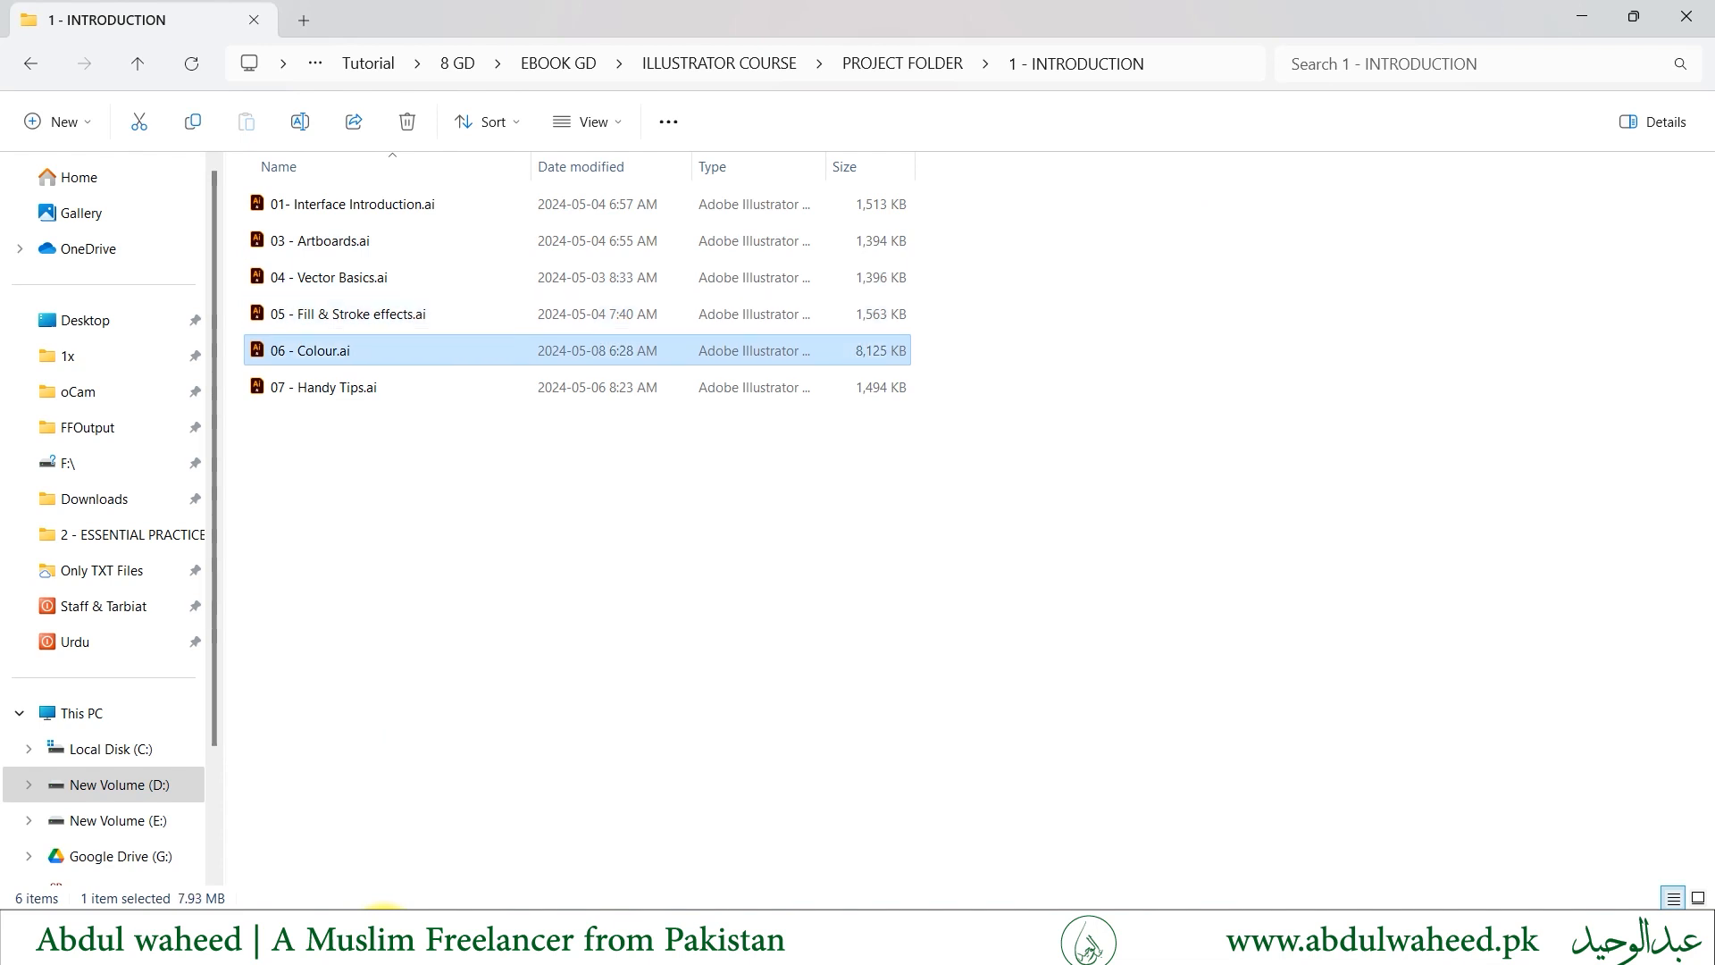
key(Return)
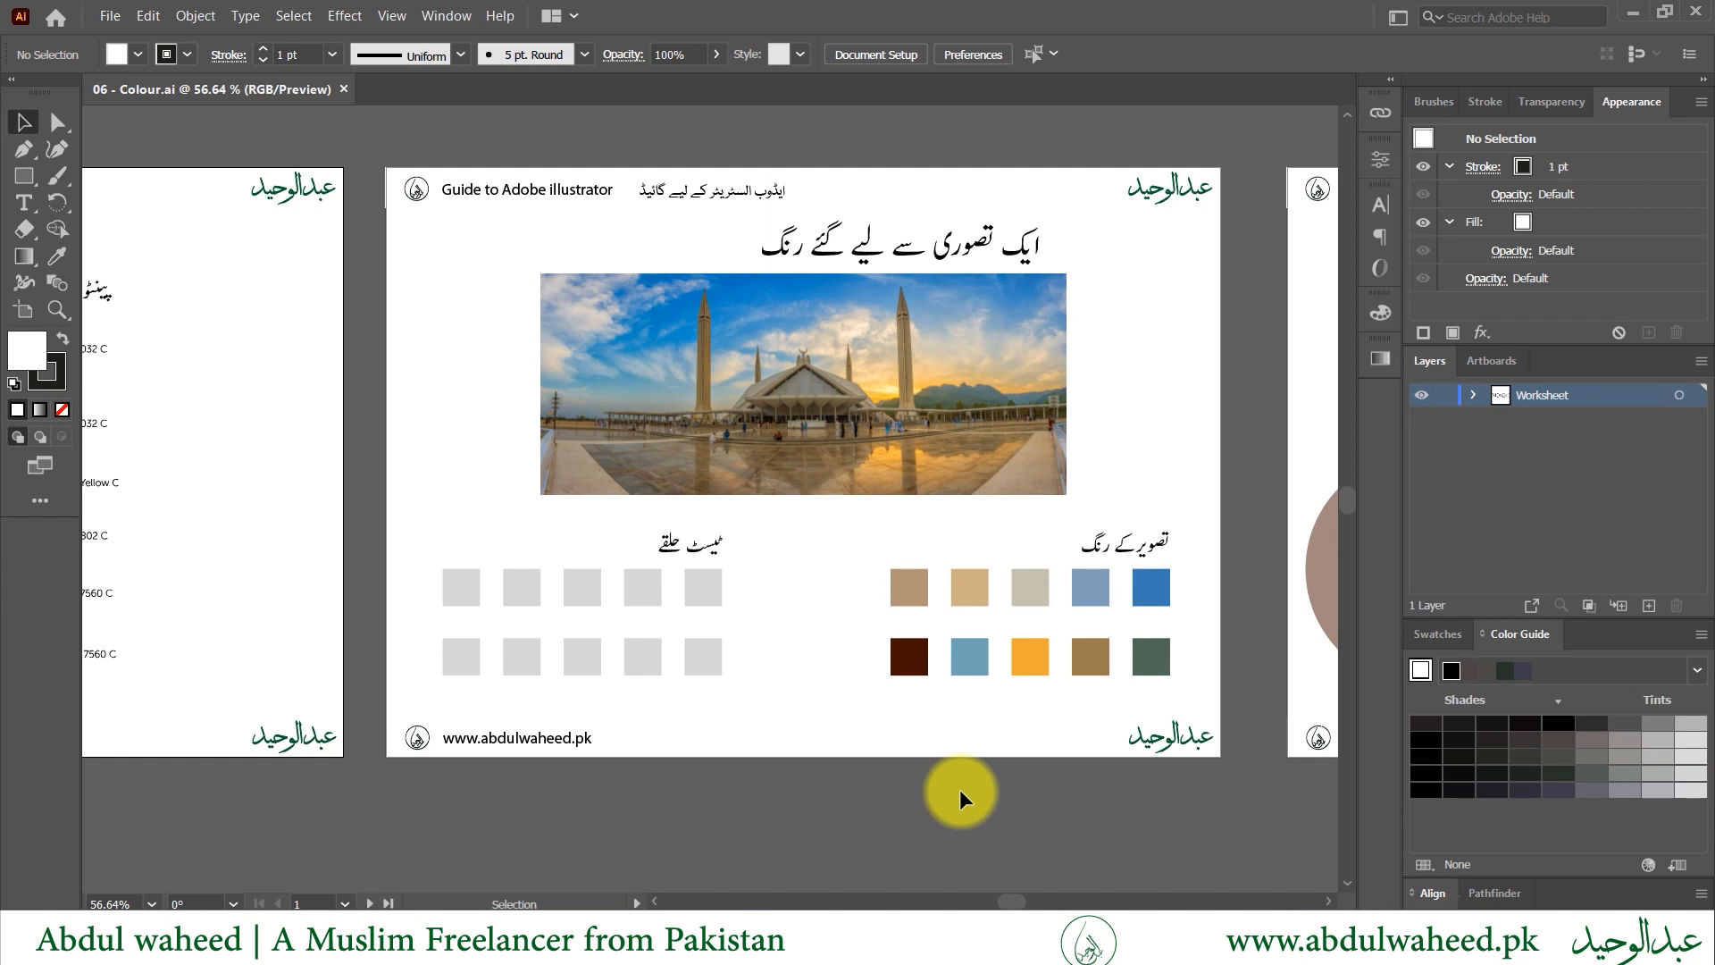
- Display the Gradient panel and its group, and float the Swatches and Color Guide panels over the artboard
key(ctrl+F9)
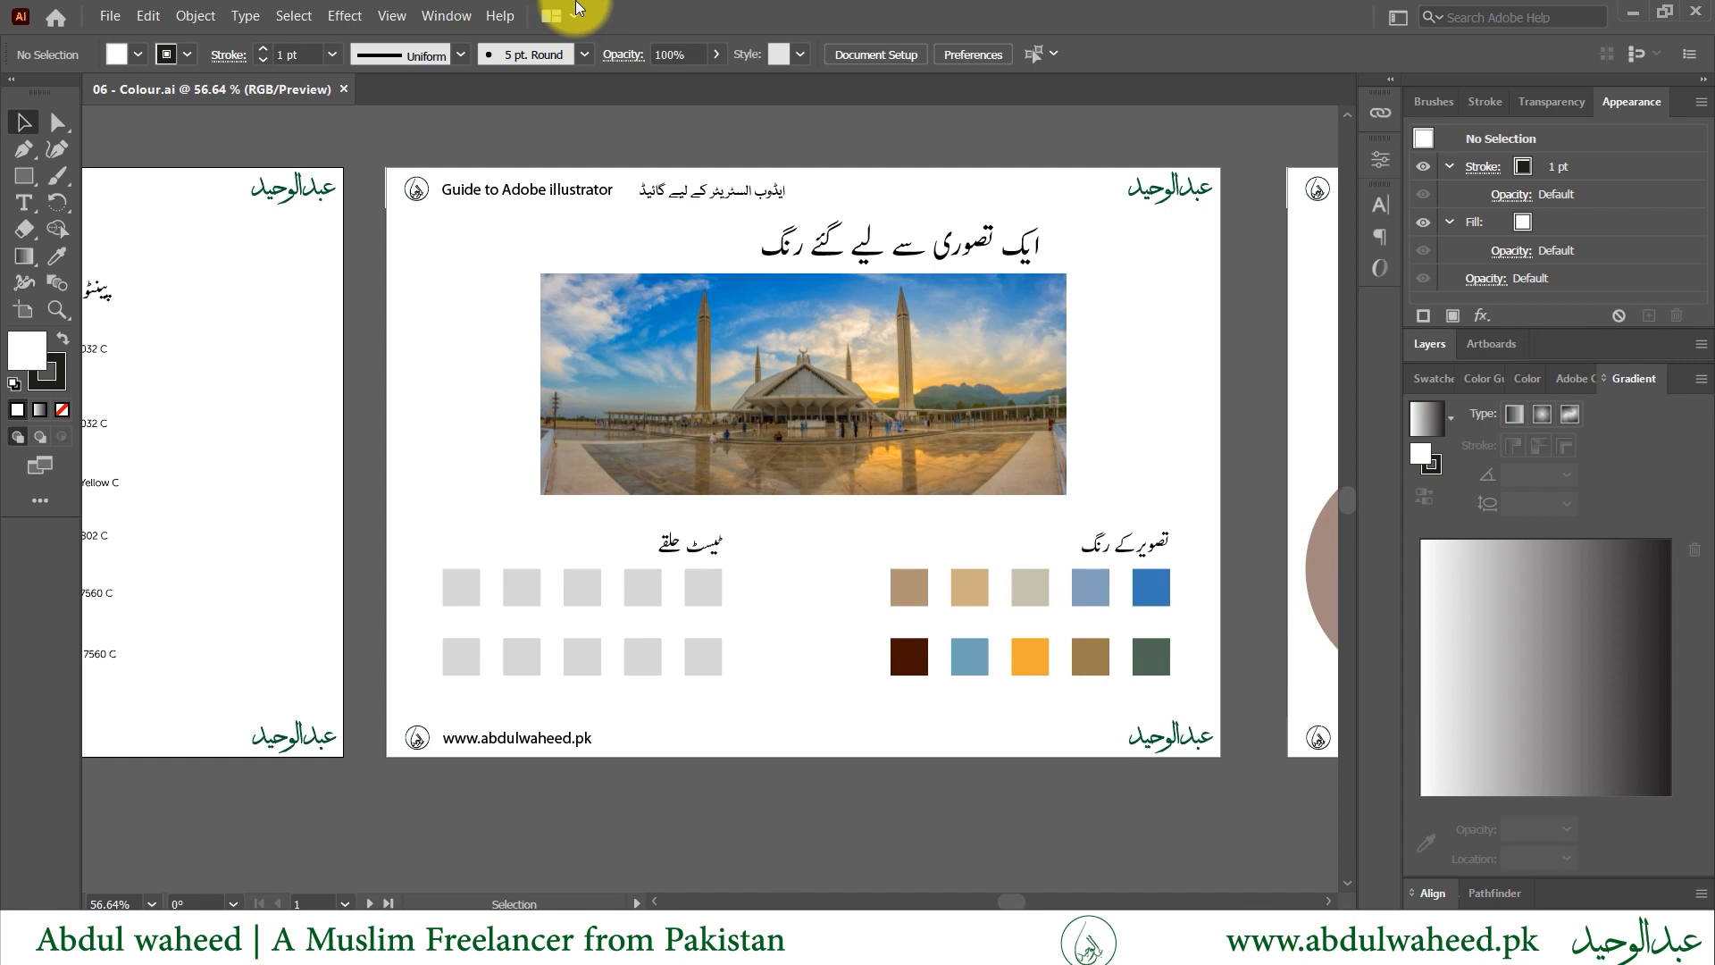
click(438, 9)
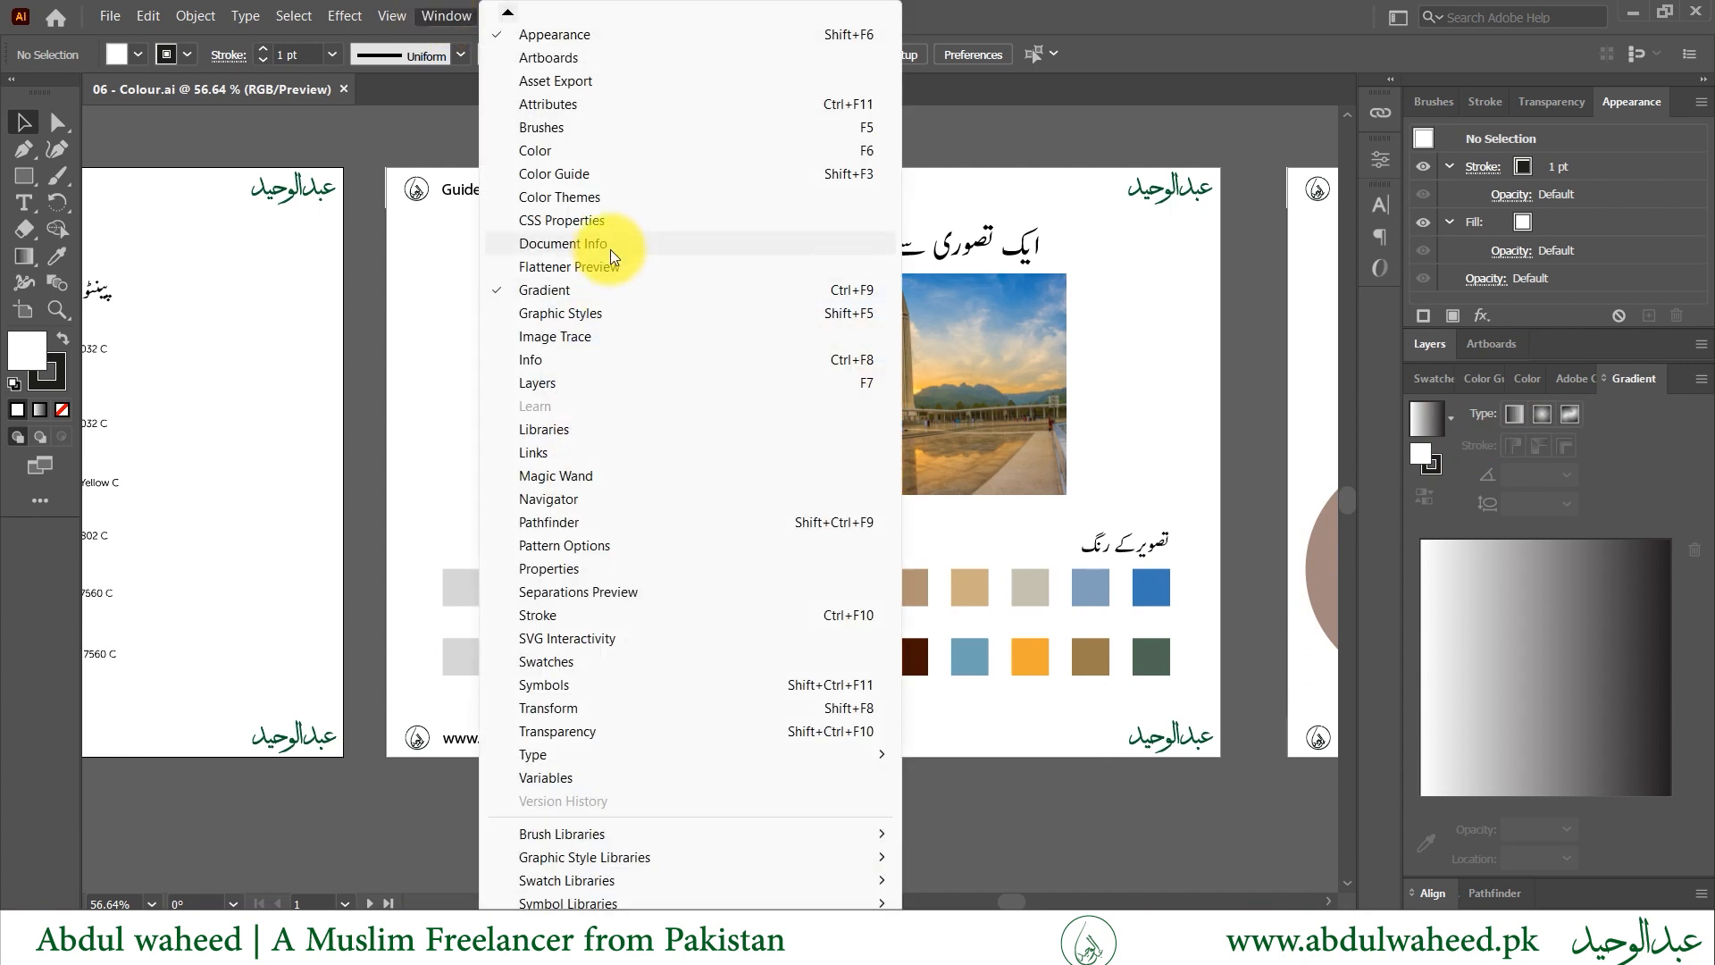
click(1077, 12)
drag(1424, 378, 469, 170)
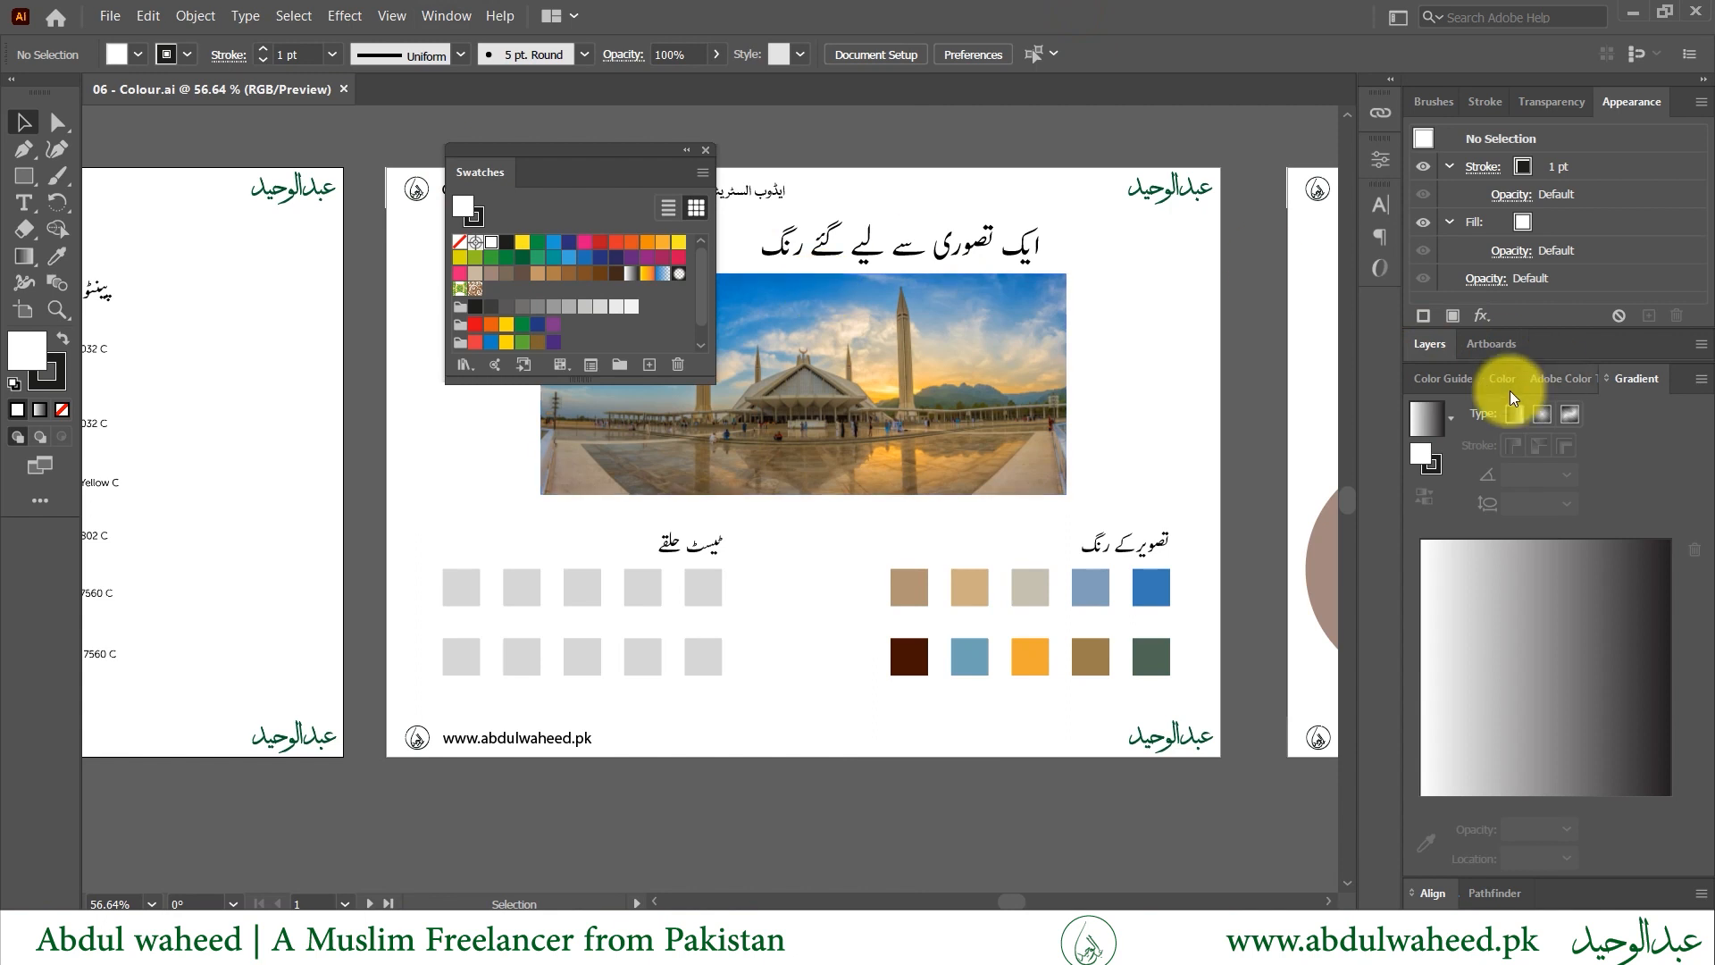
drag(1443, 379, 924, 208)
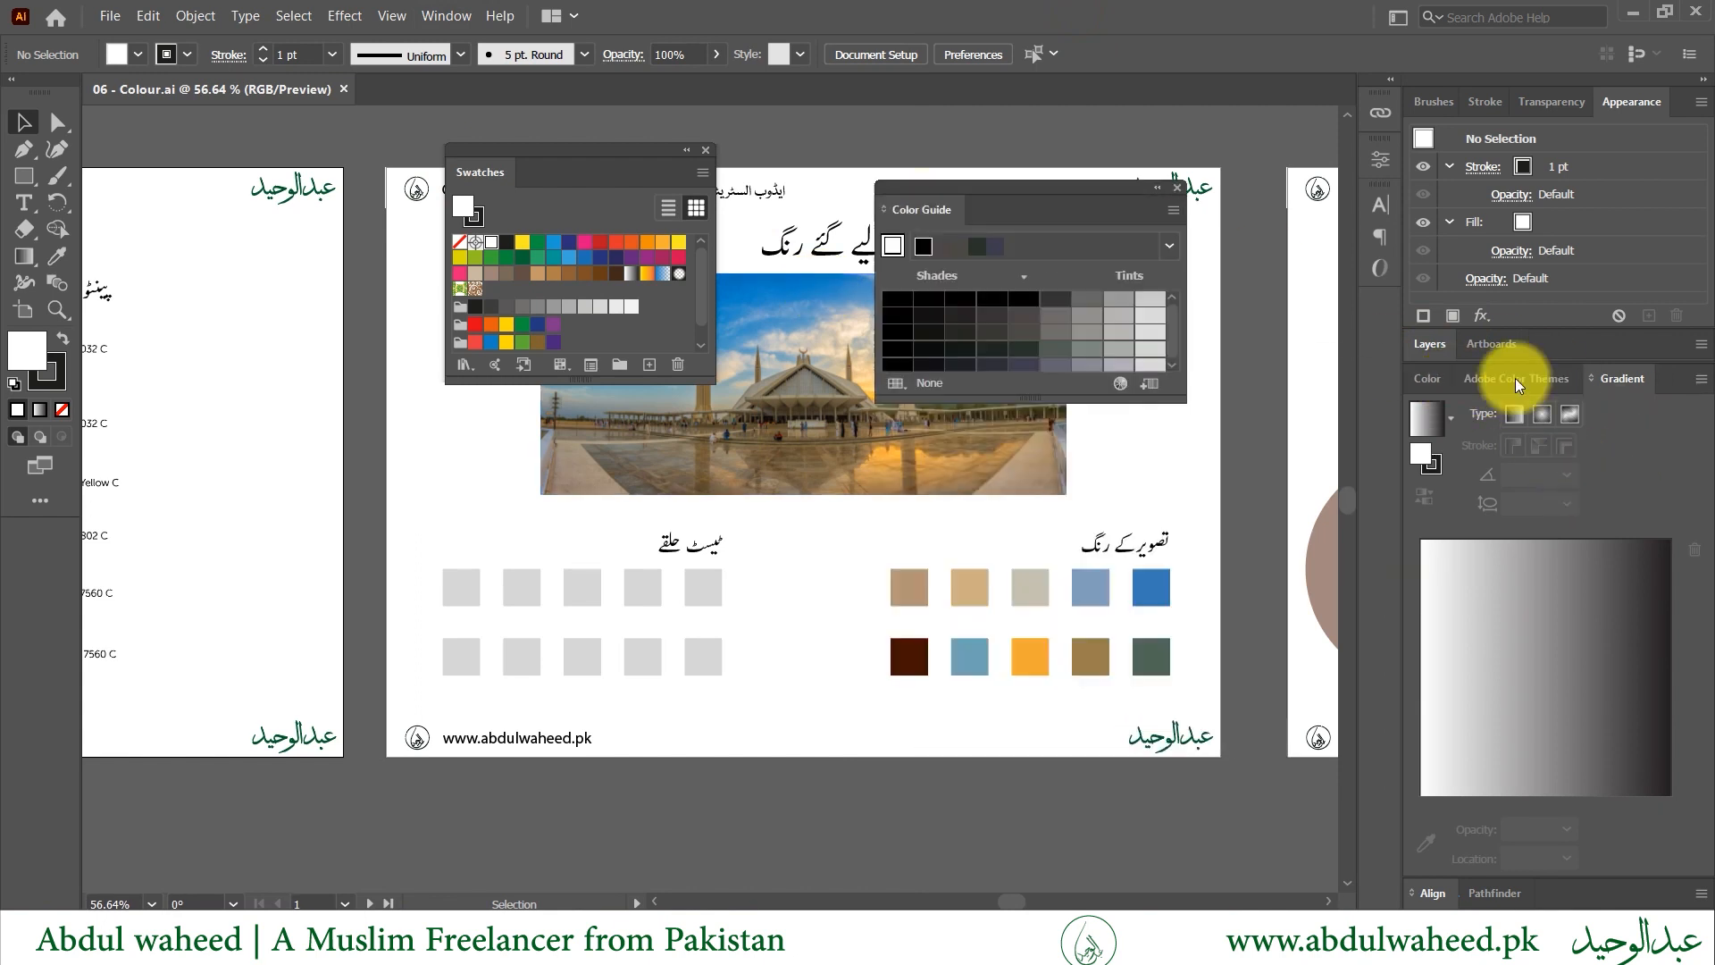
- Undock the Color, Adobe Color Themes and Gradient panels and arrange them side by side below the other floating panels
drag(1429, 377, 469, 427)
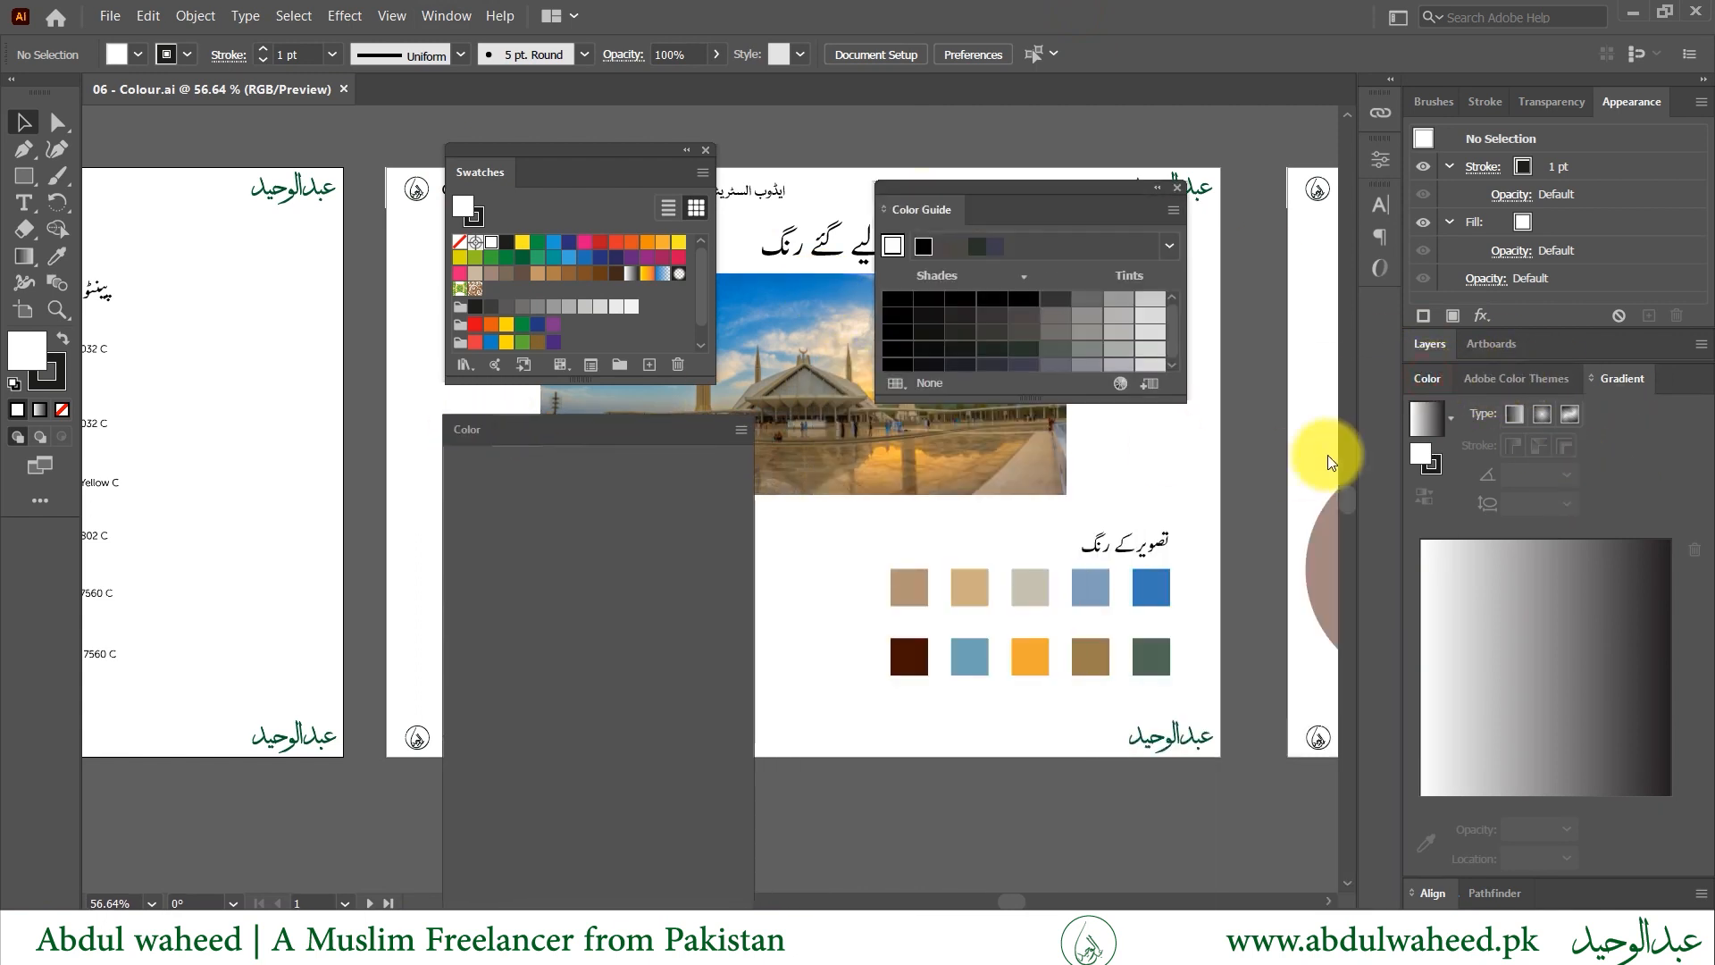
drag(1464, 378, 839, 504)
drag(1316, 421, 1074, 475)
drag(893, 488, 823, 441)
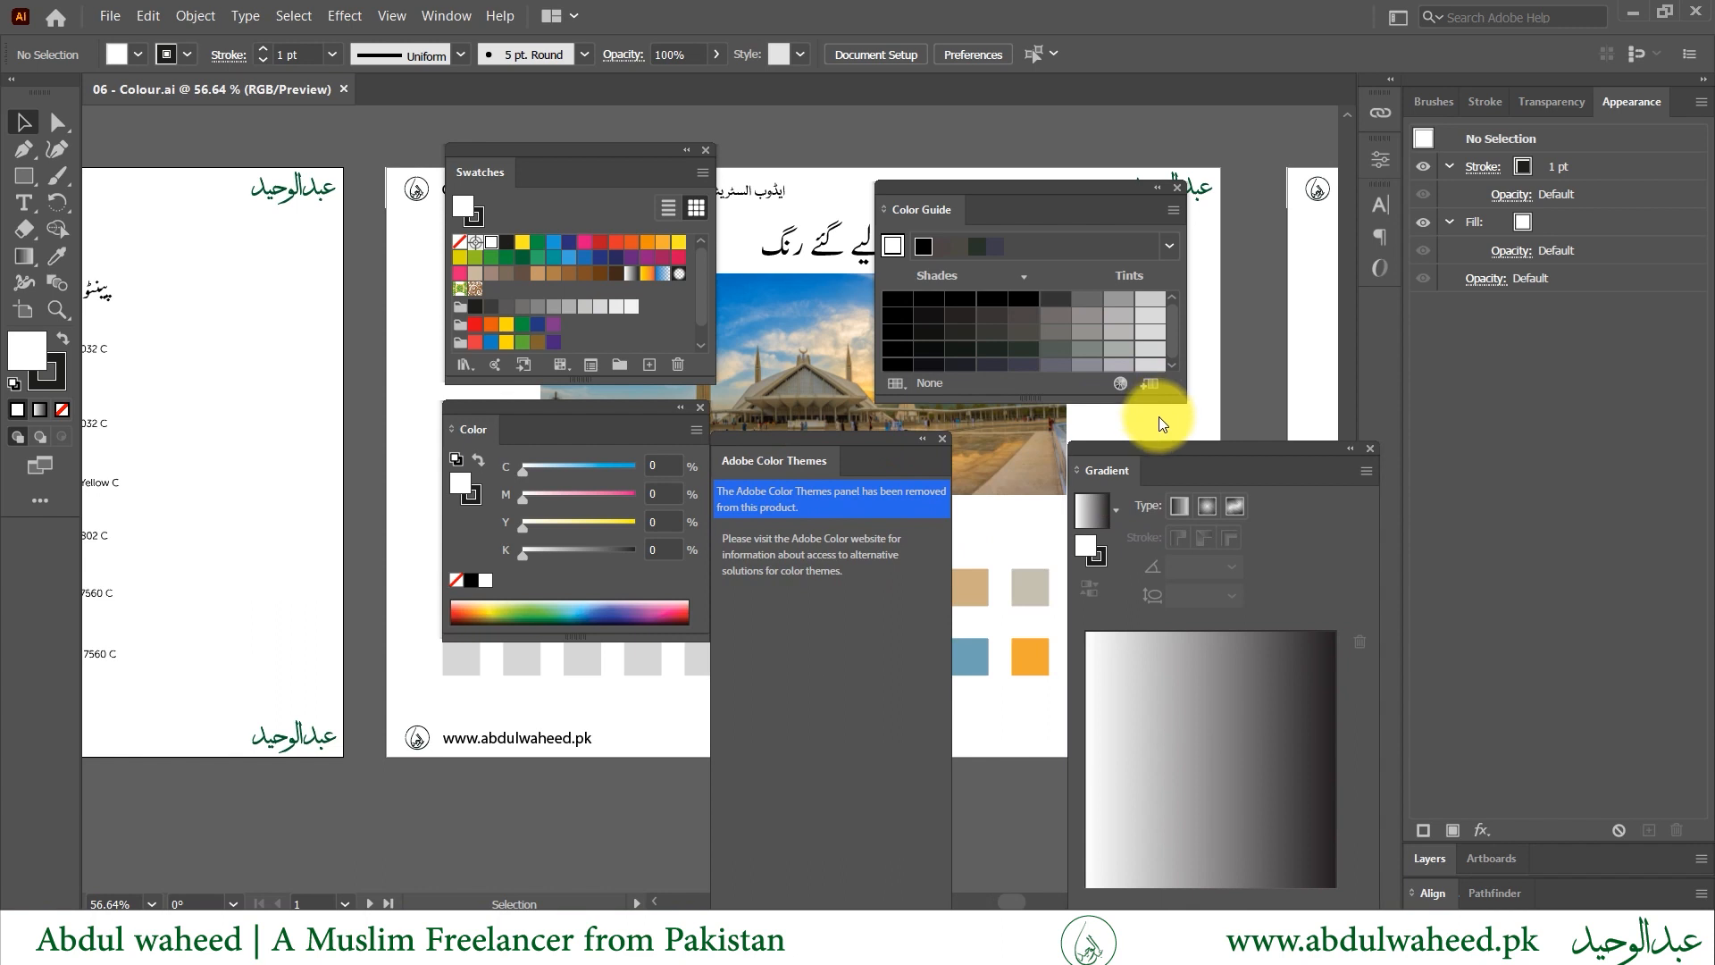
drag(1153, 447, 1095, 434)
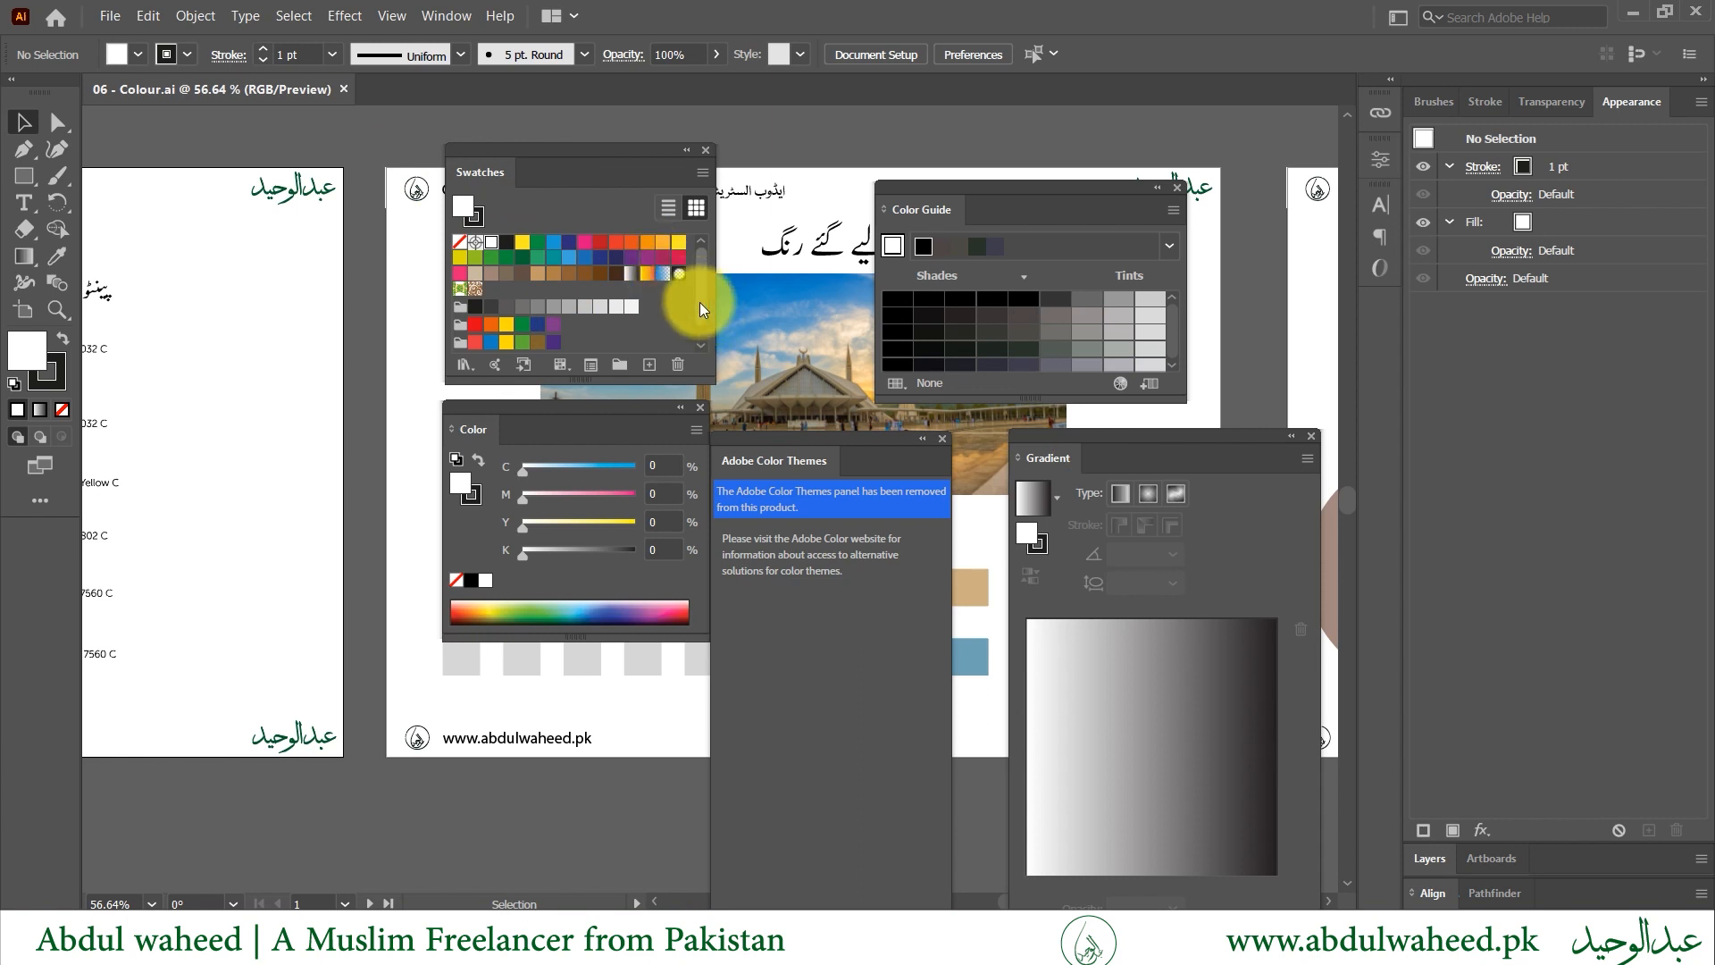
- Show the swatches as a list and look through the colour entries
mouse_move(699, 300)
mouse_down()
mouse_move(698, 320)
mouse_move(699, 275)
mouse_up()
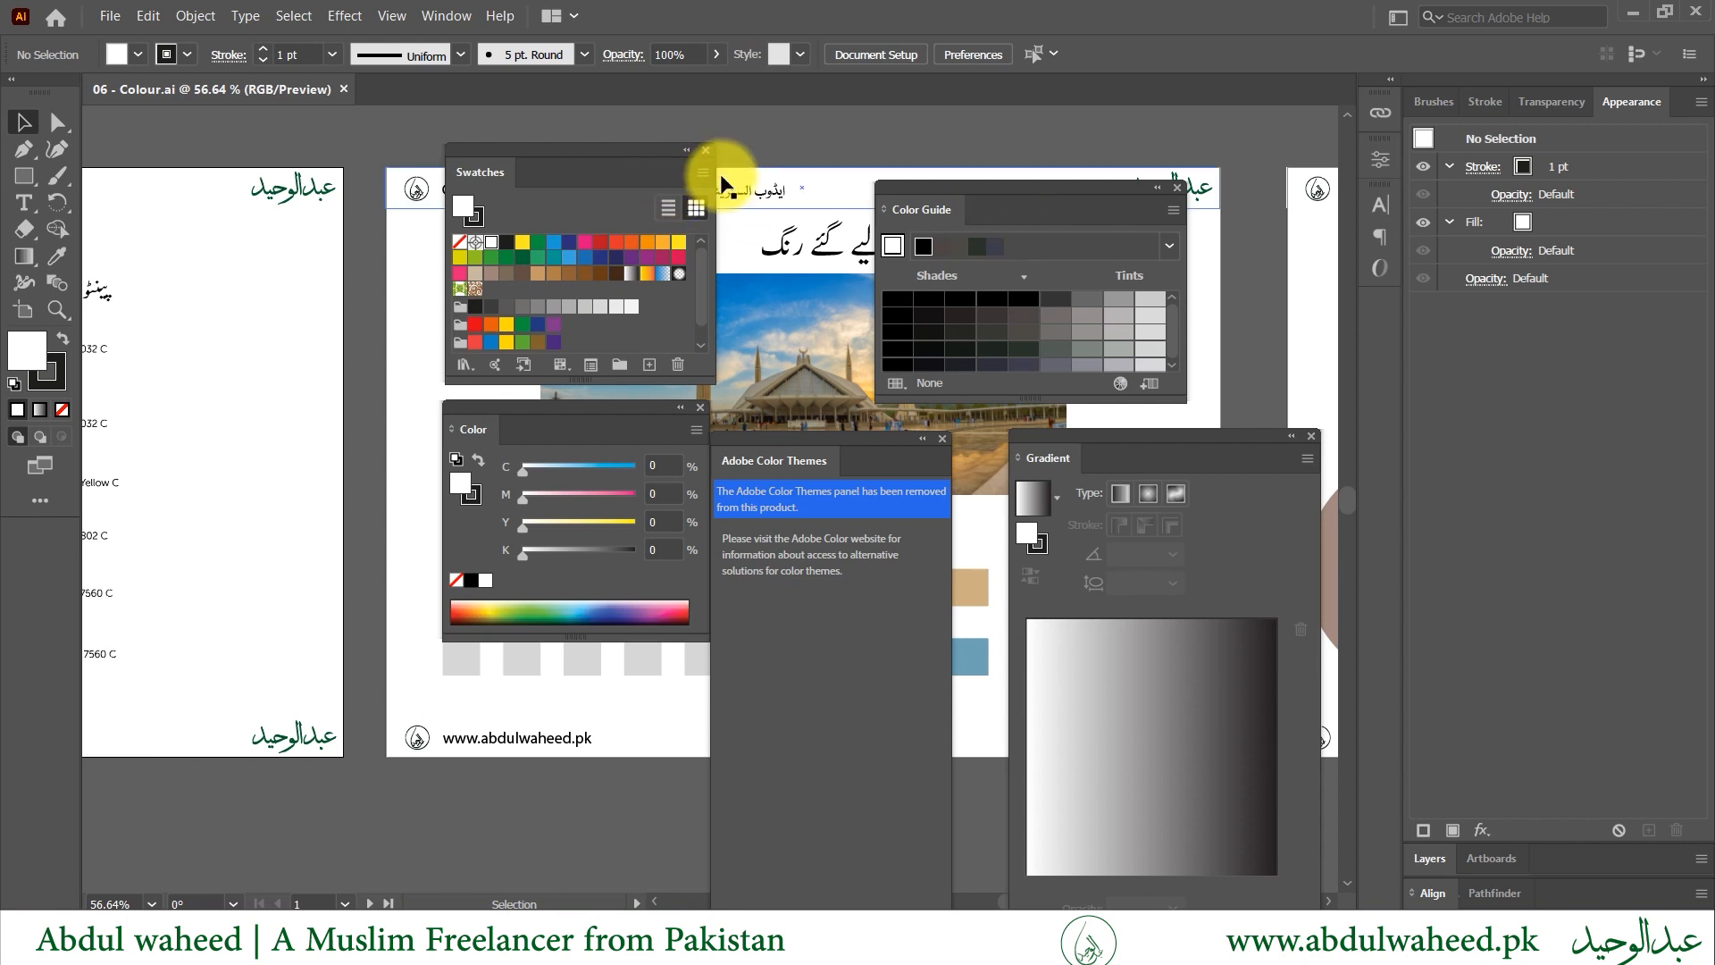
click(661, 207)
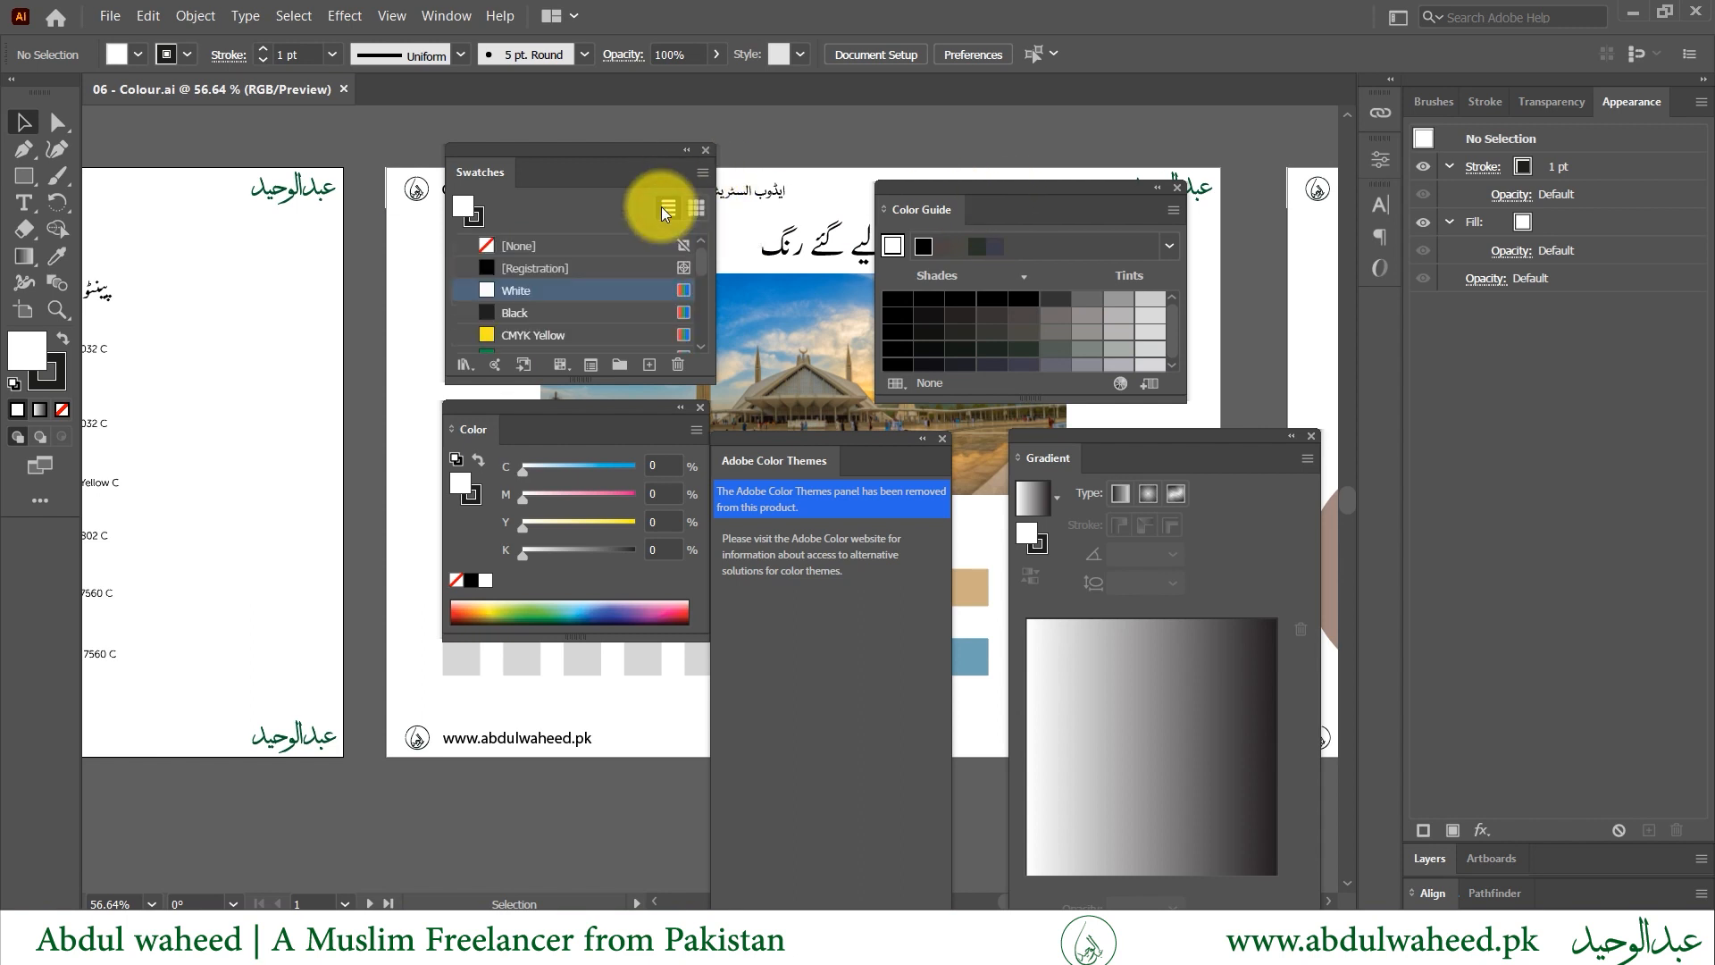
scroll(636, 303, down, 5)
scroll(636, 304, down, 6)
scroll(636, 303, up, 6)
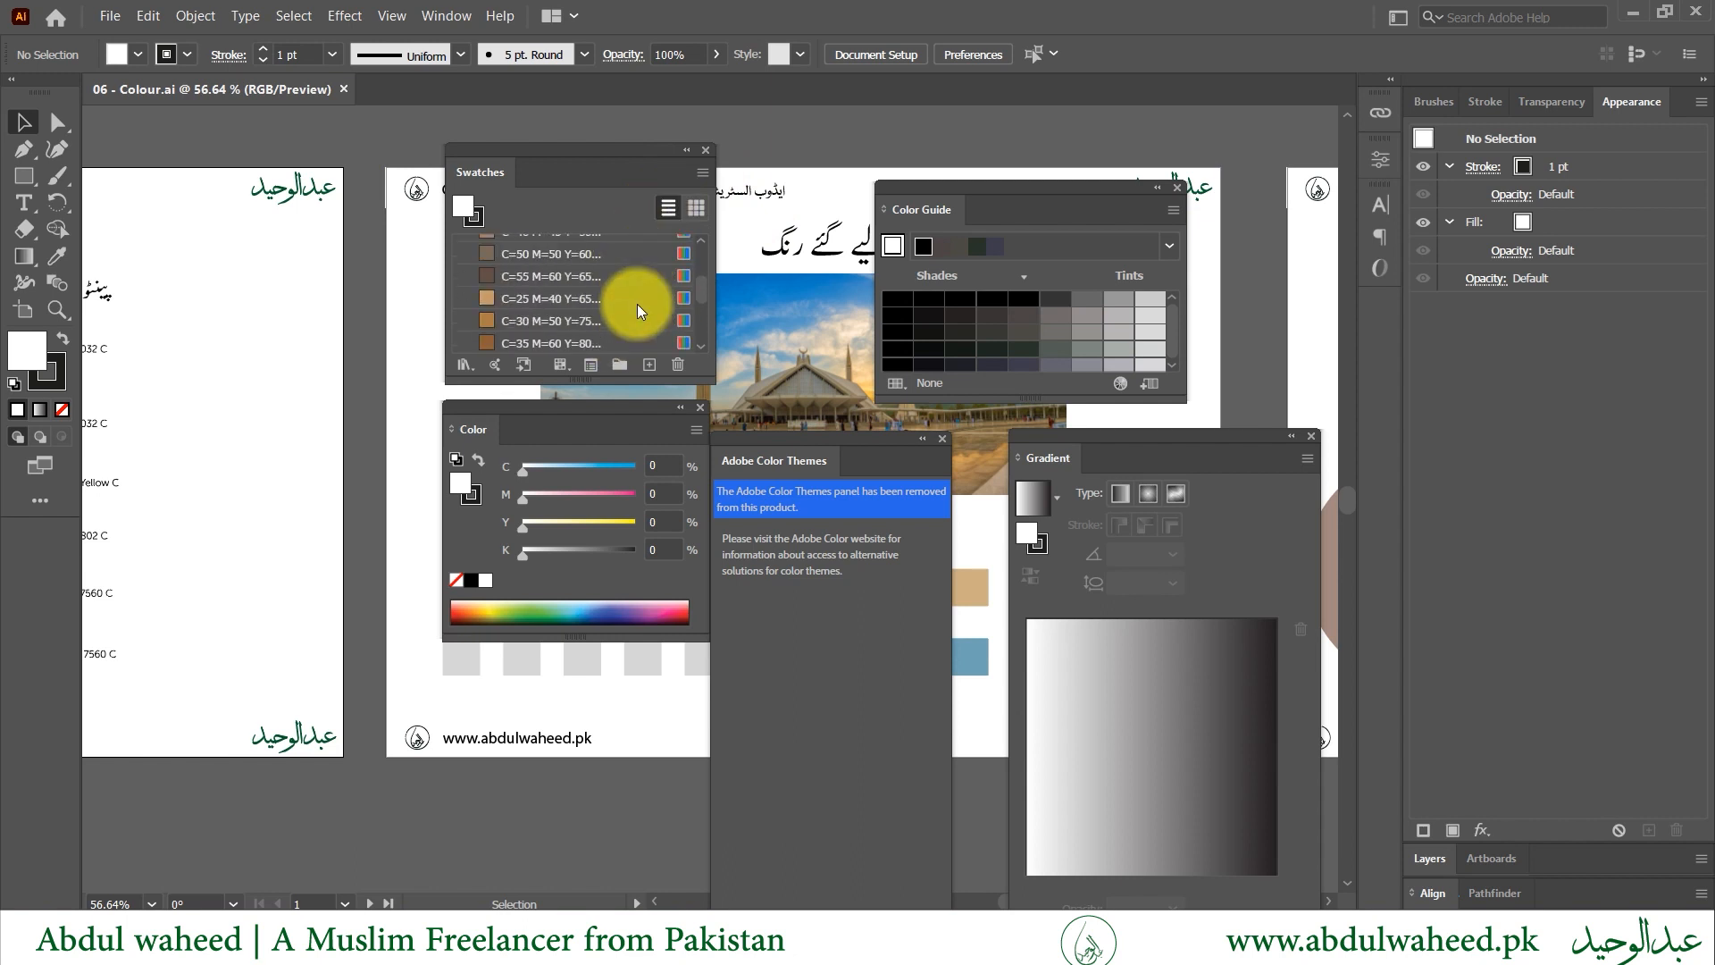
scroll(637, 310, up, 5)
scroll(640, 310, down, 3)
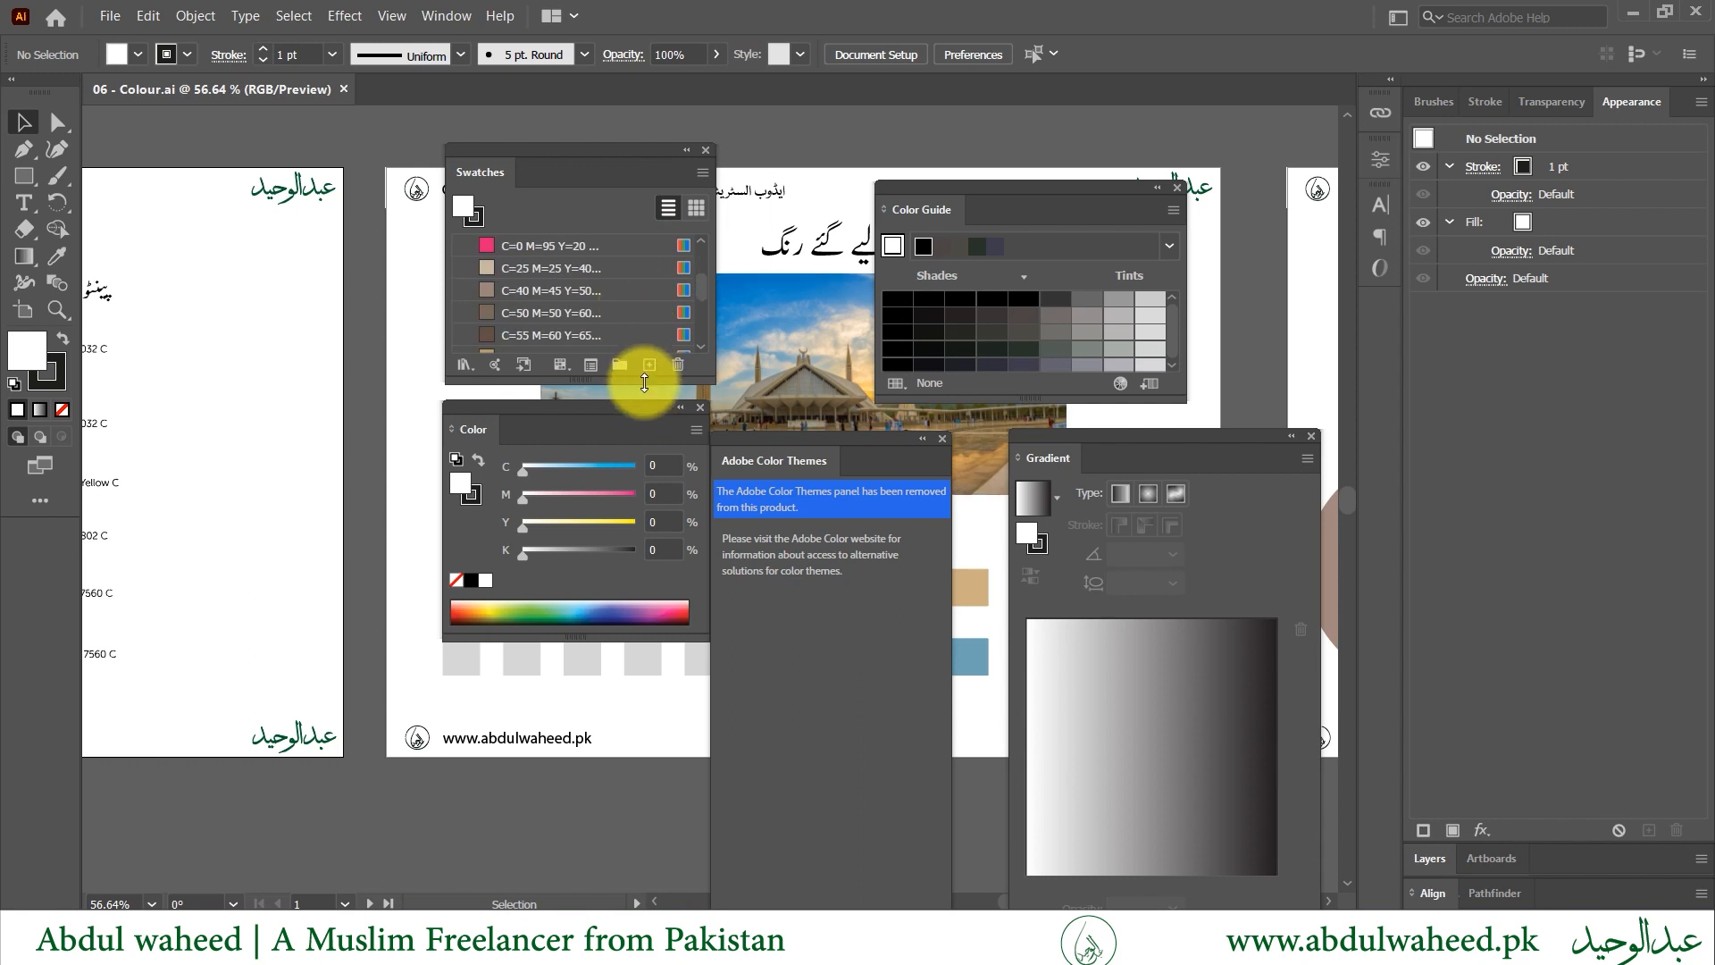
- Make the Swatches panel taller, look through the list of colours, and return the swatches to thumbnail view
drag(646, 382, 650, 514)
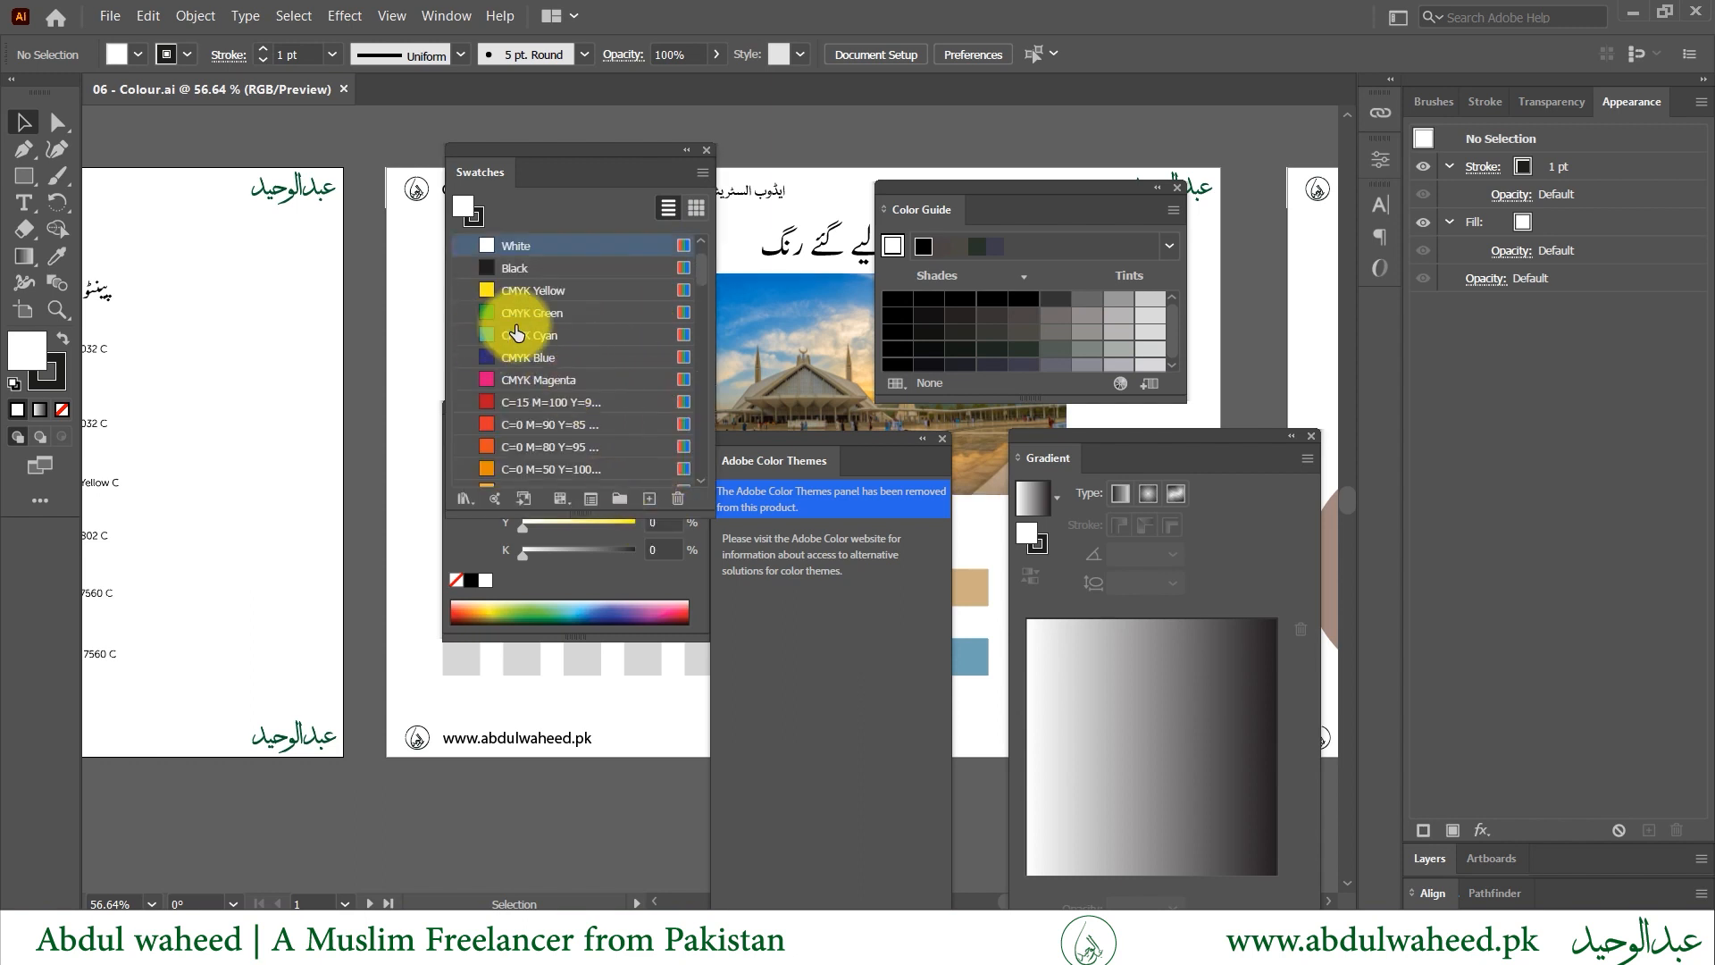
scroll(548, 340, down, 5)
scroll(548, 339, down, 3)
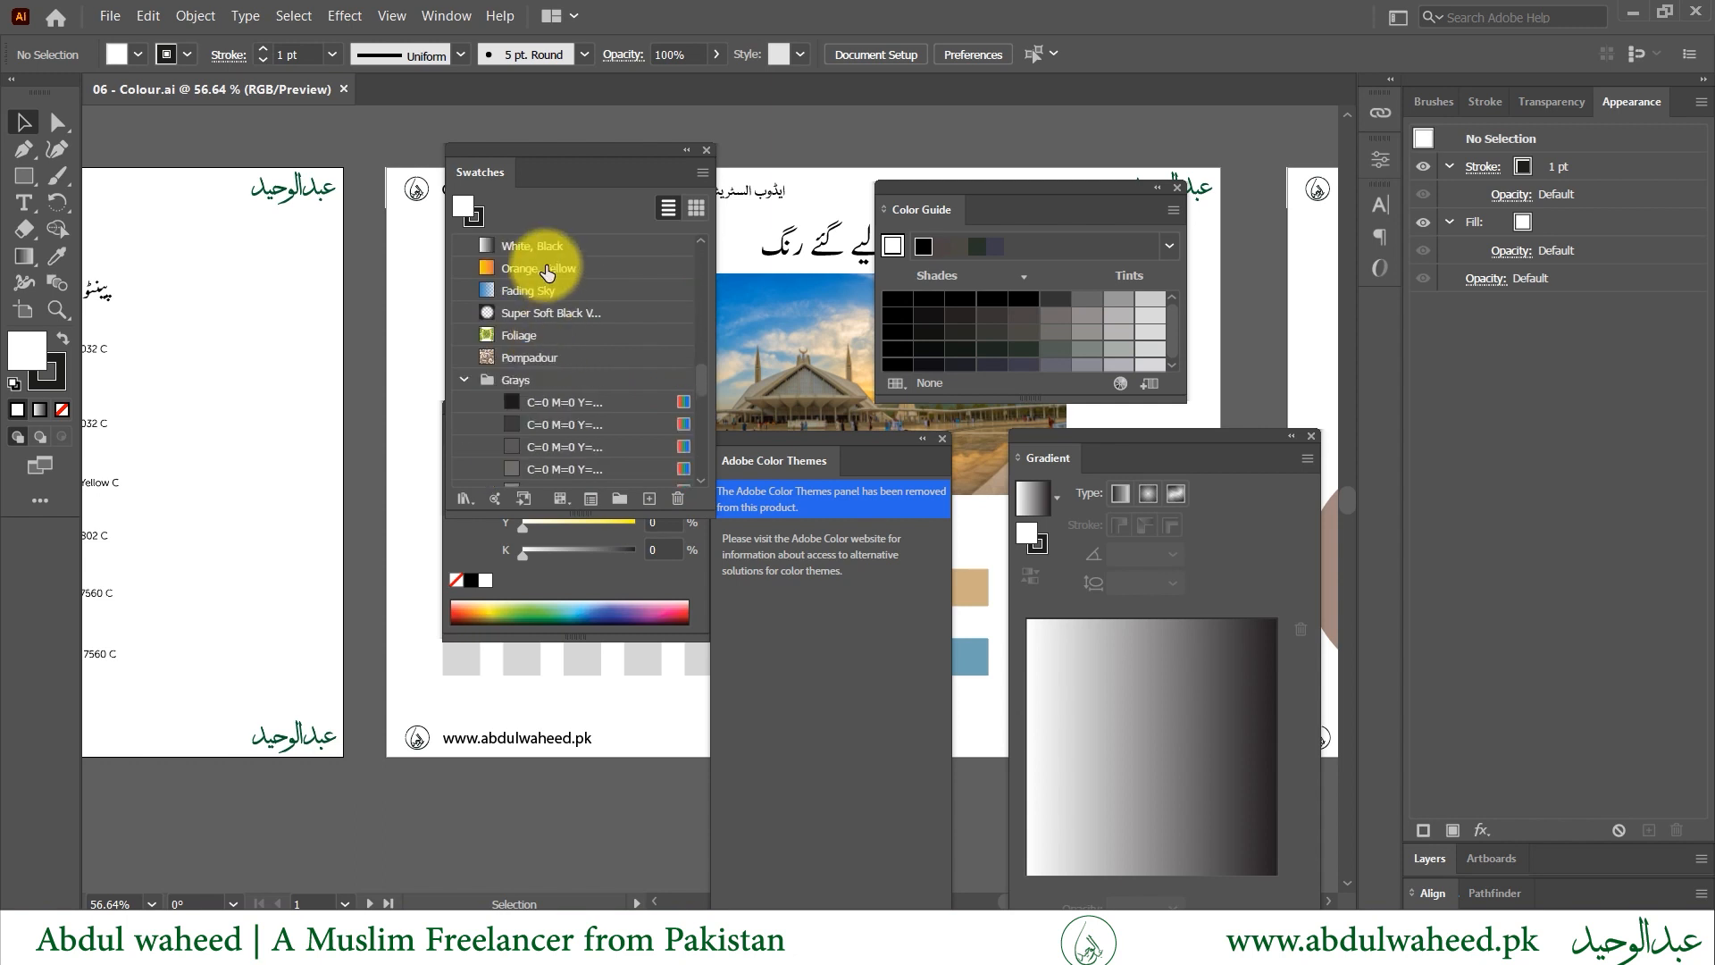
scroll(506, 393, up, 3)
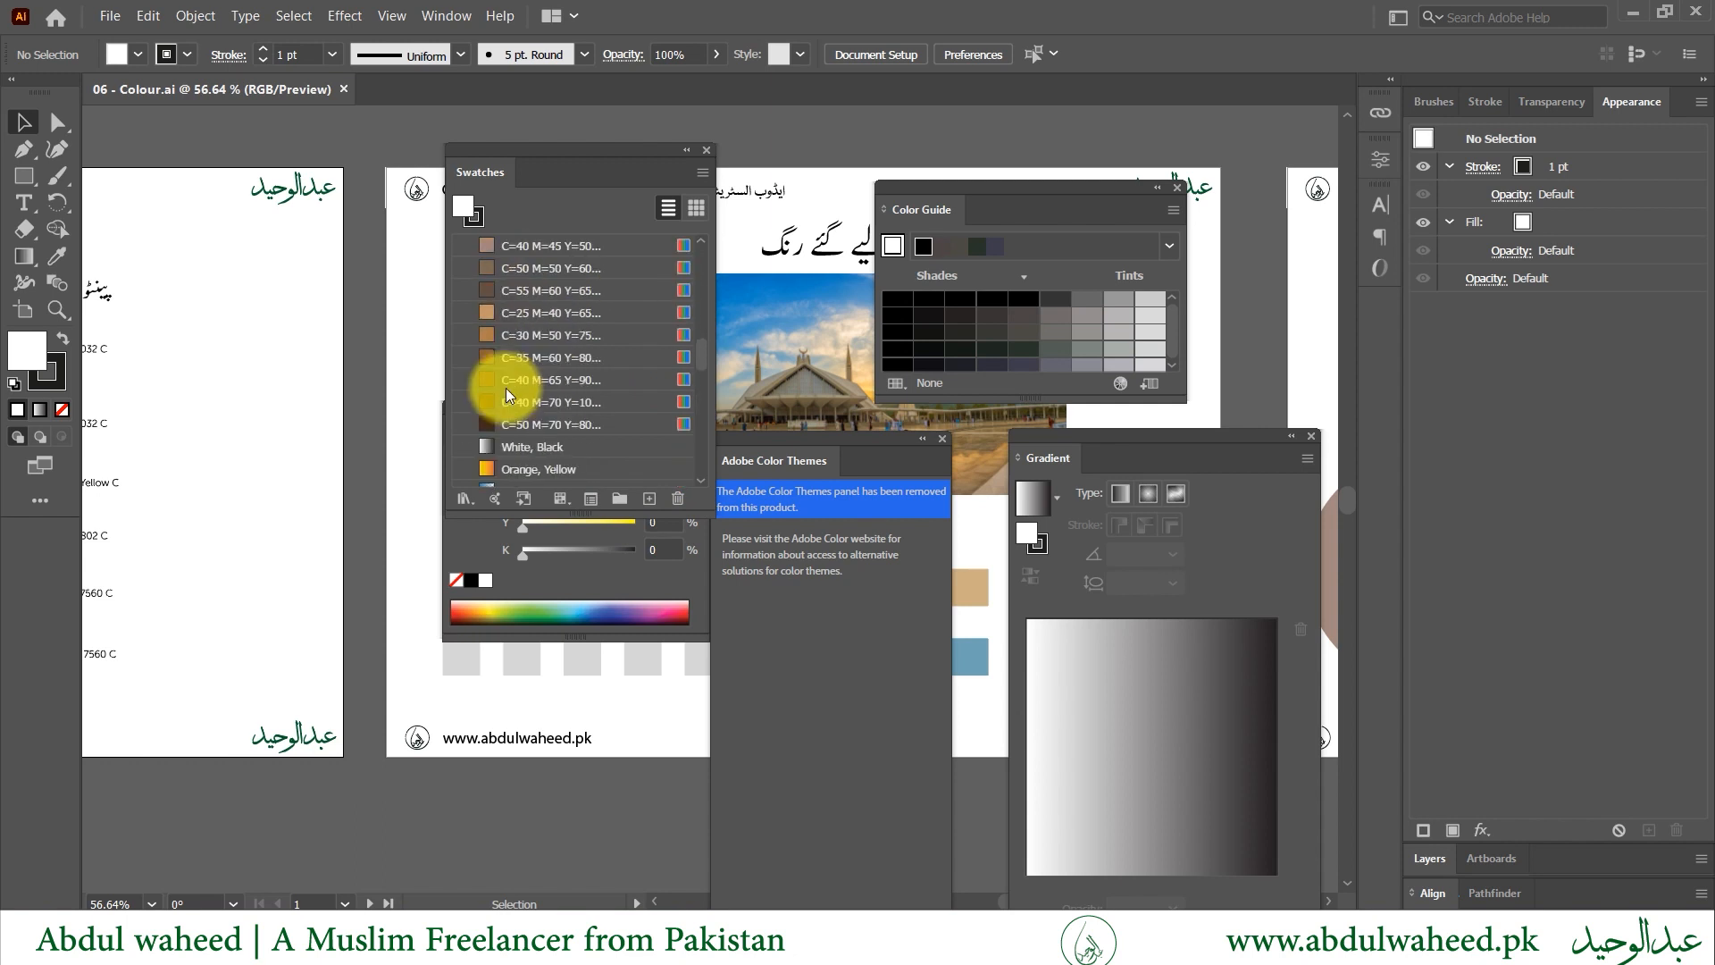
click(704, 203)
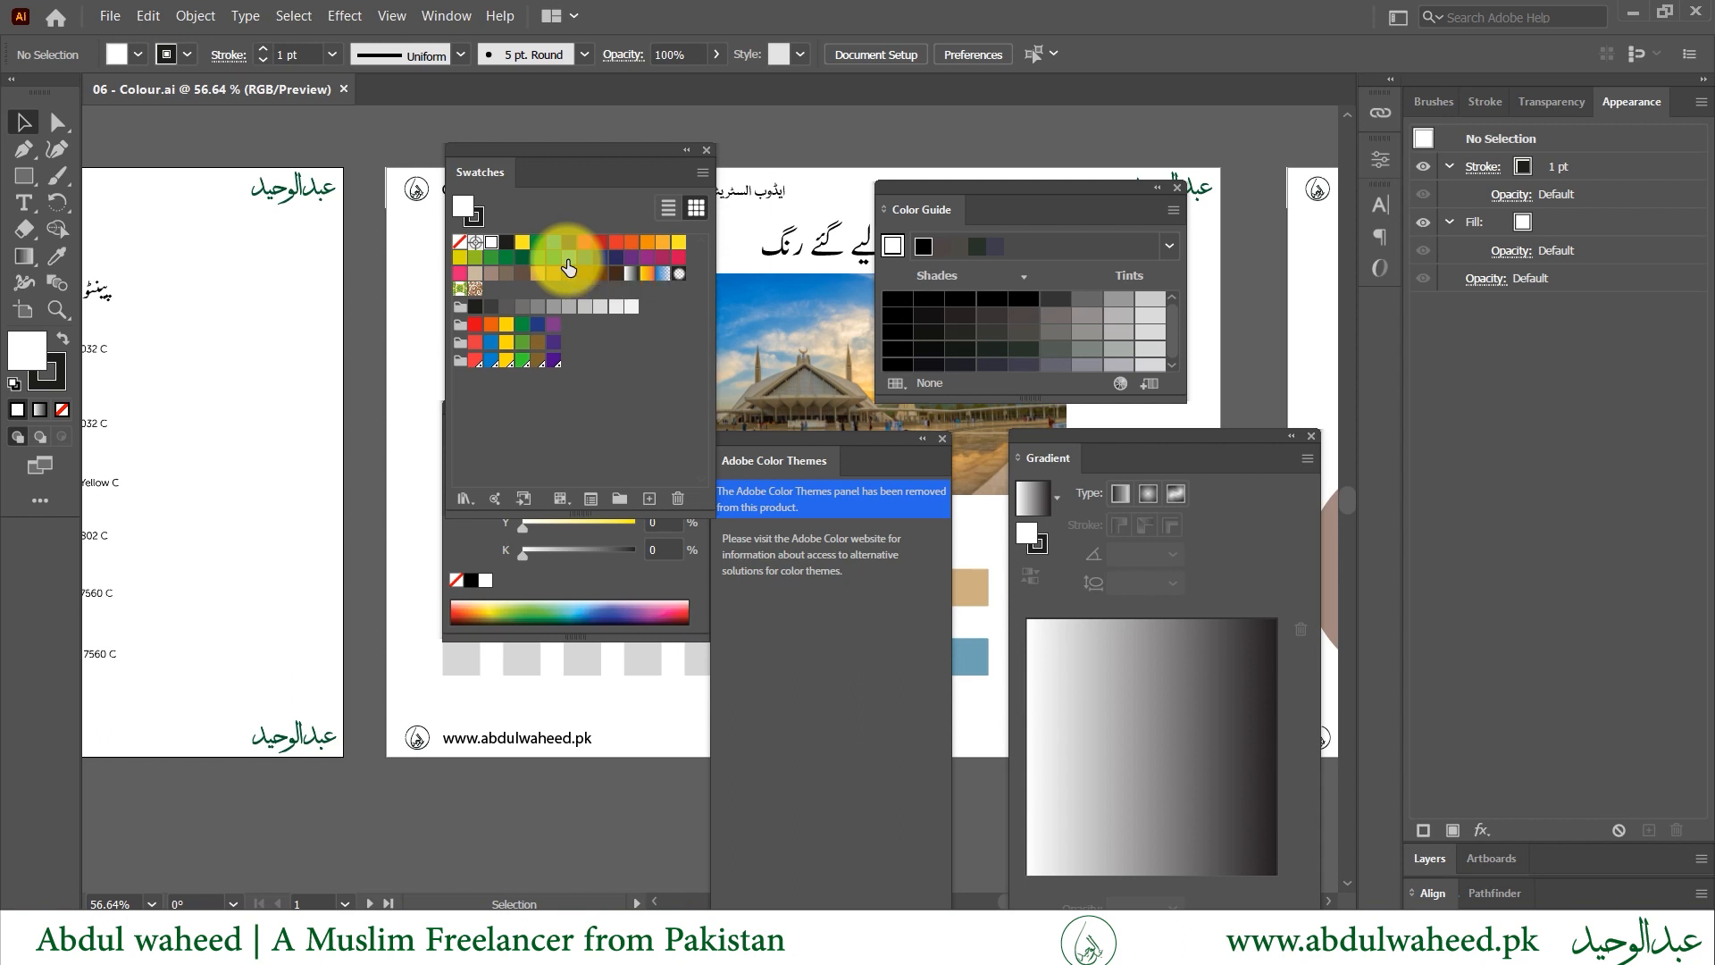
- Review the Swatches panel's options, and move the Color panel down clear of the Swatches panel
click(702, 174)
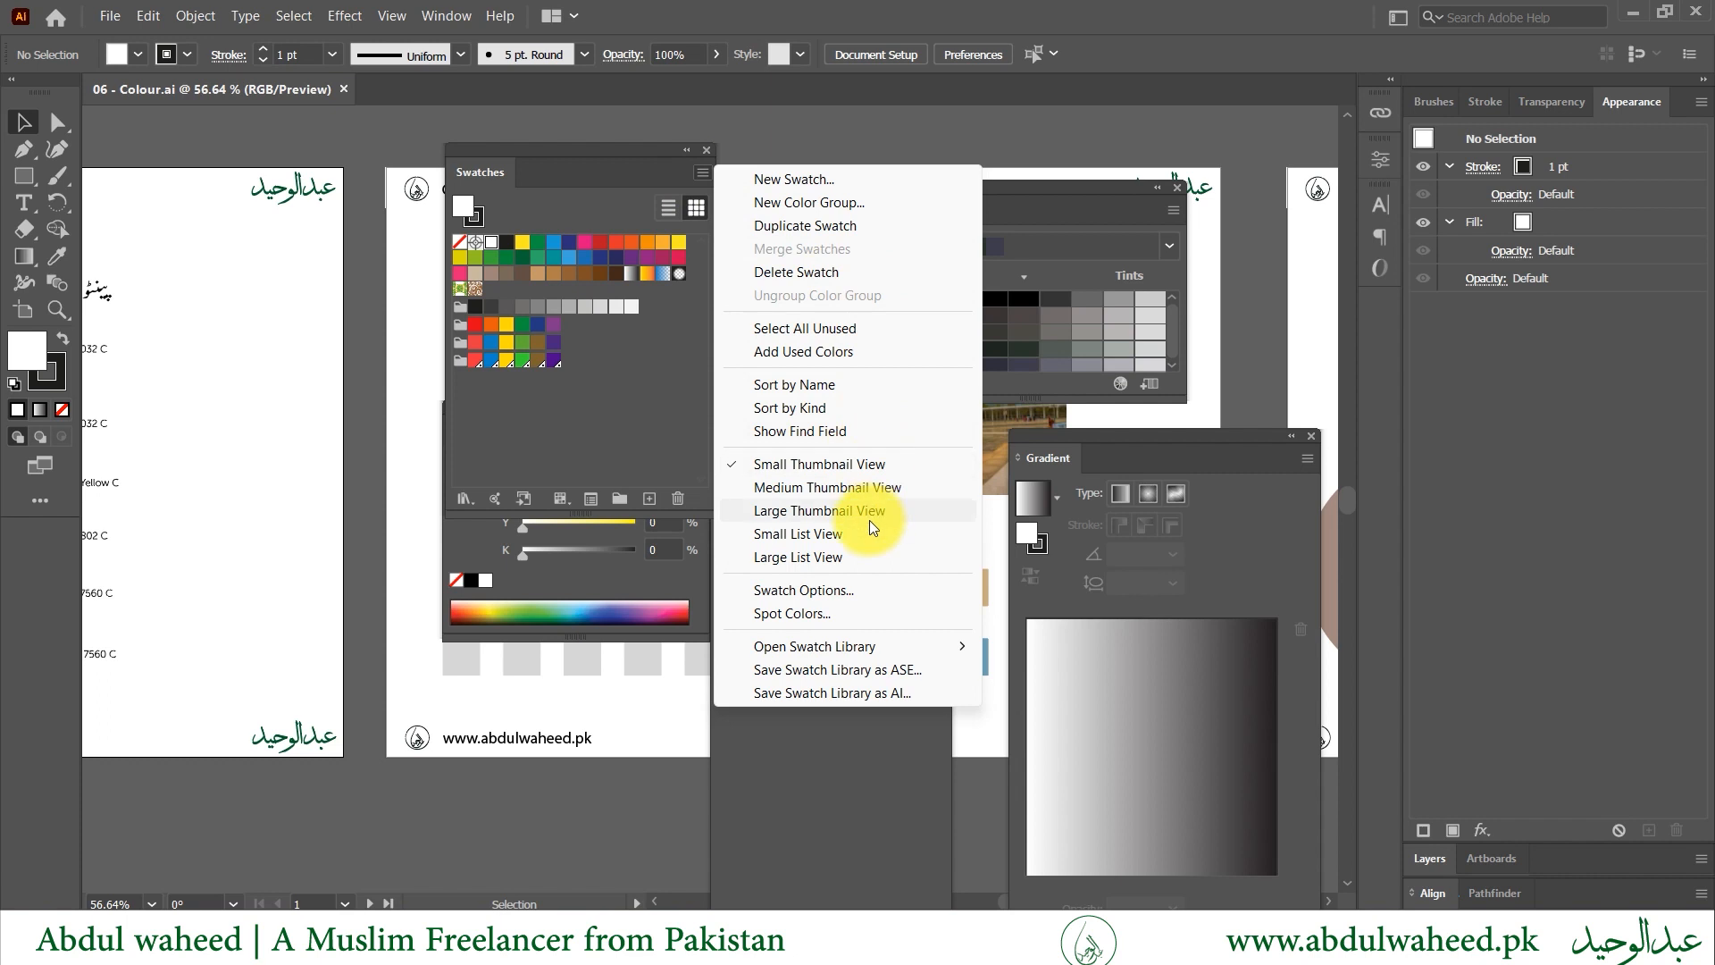
click(623, 405)
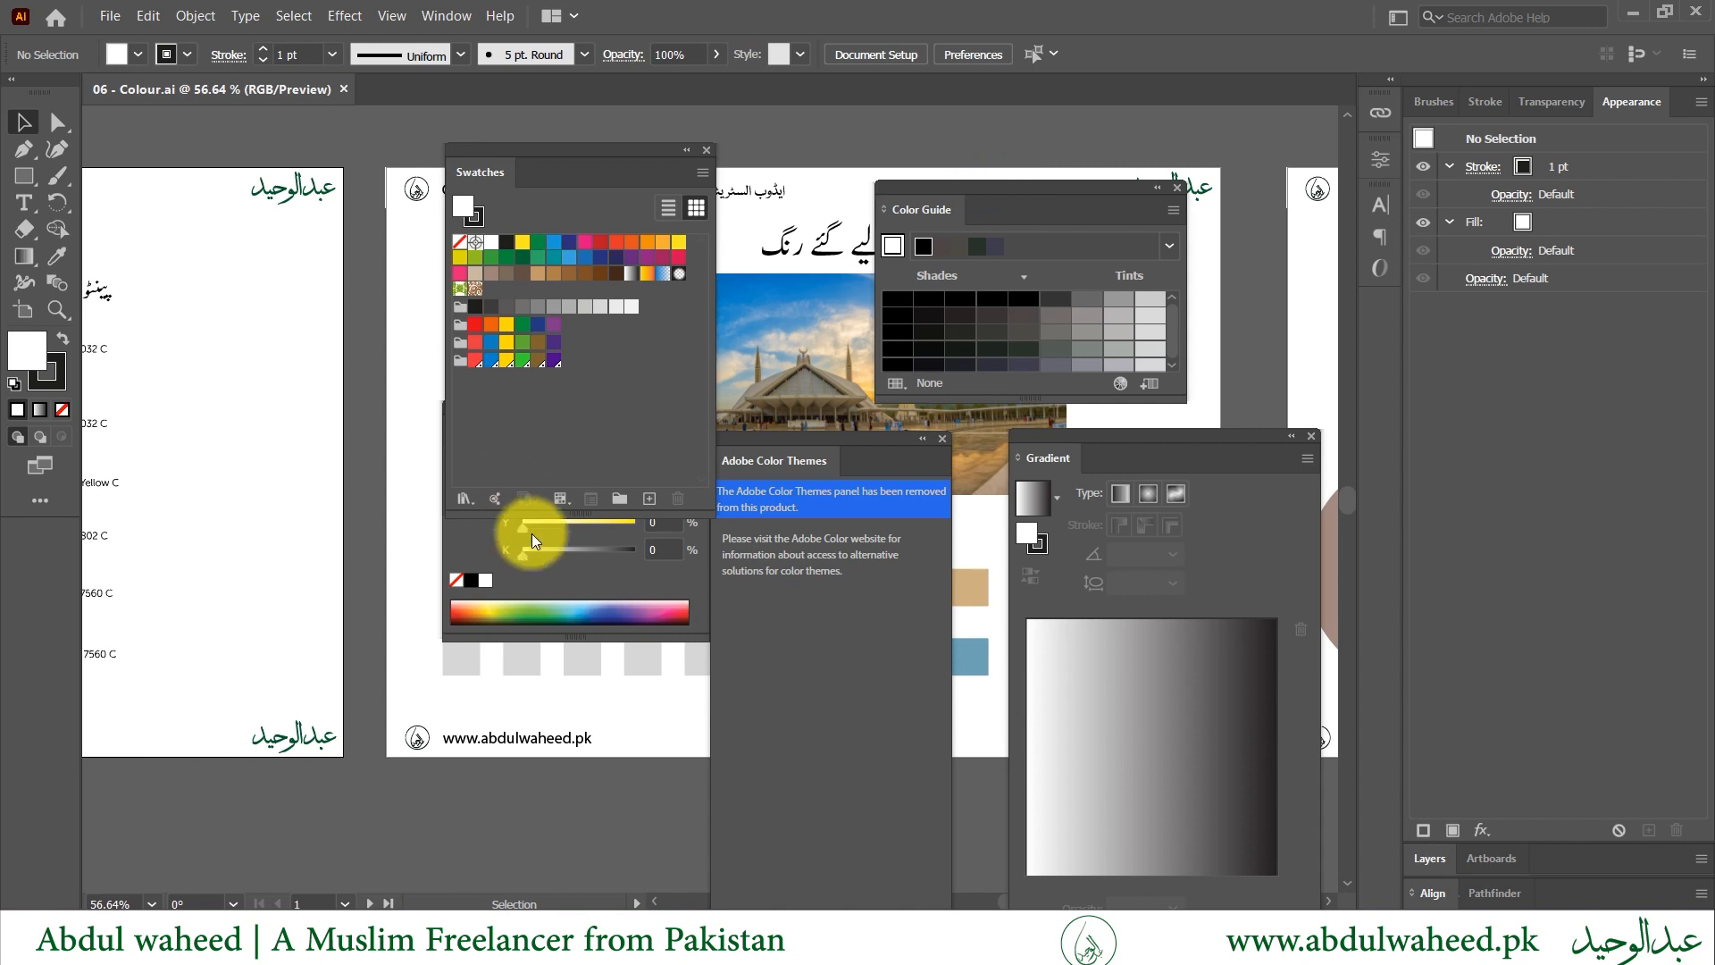
click(565, 564)
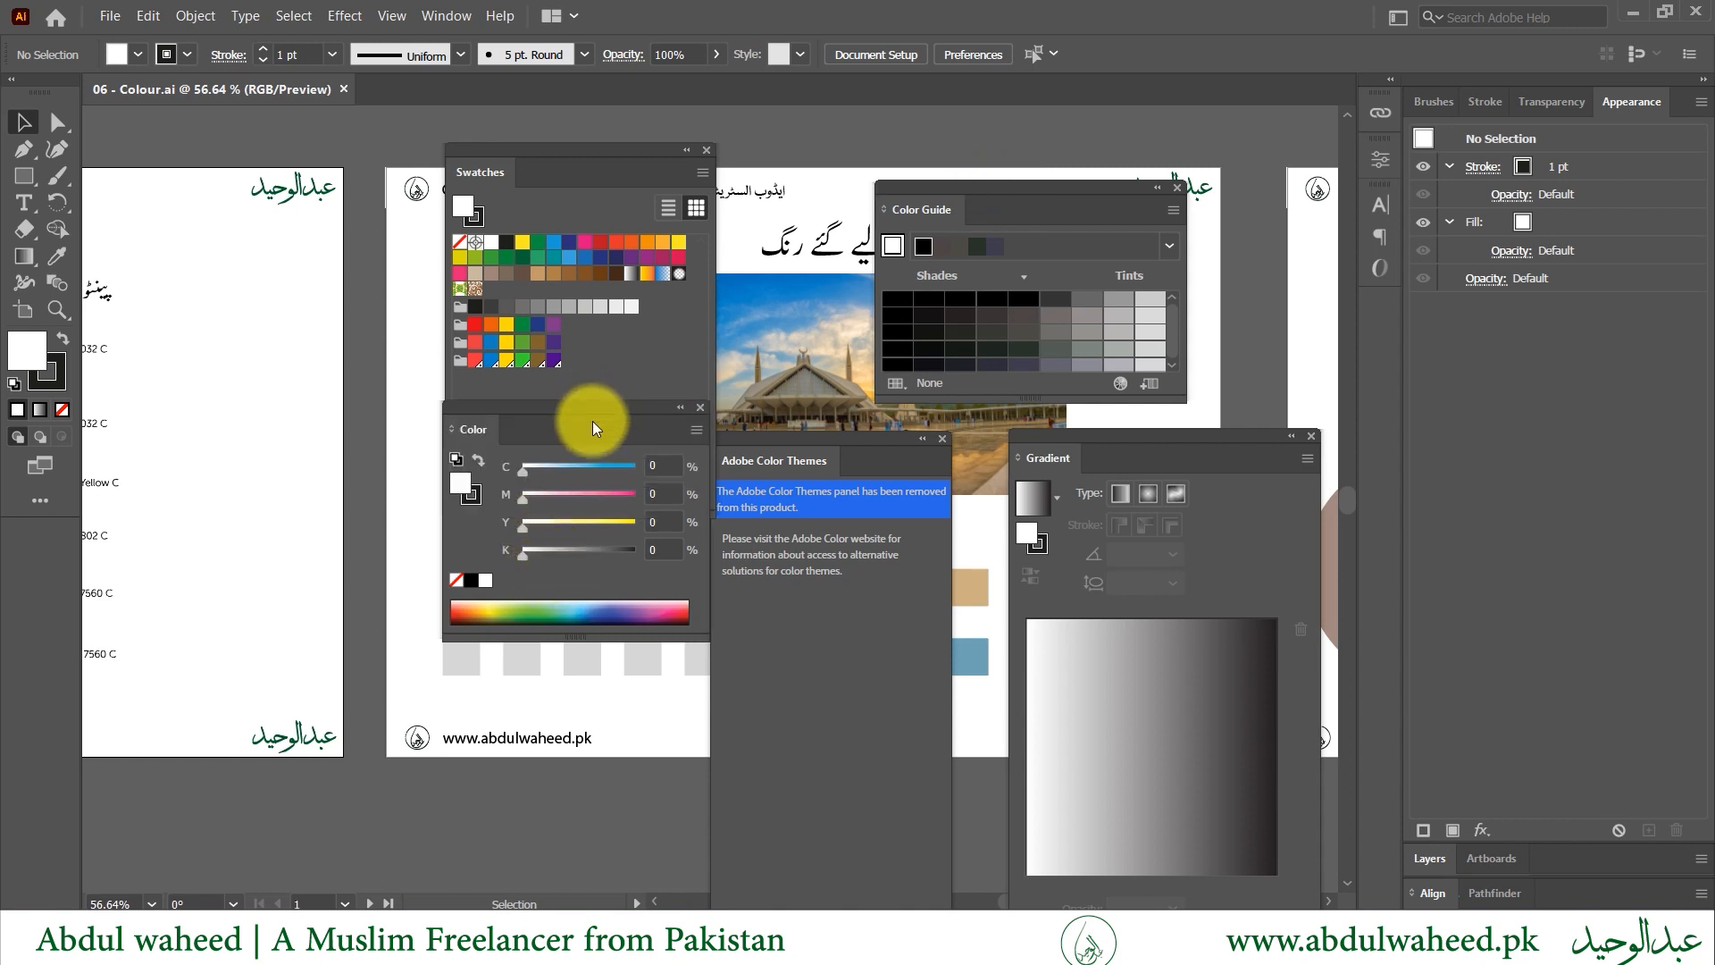
drag(596, 407, 599, 555)
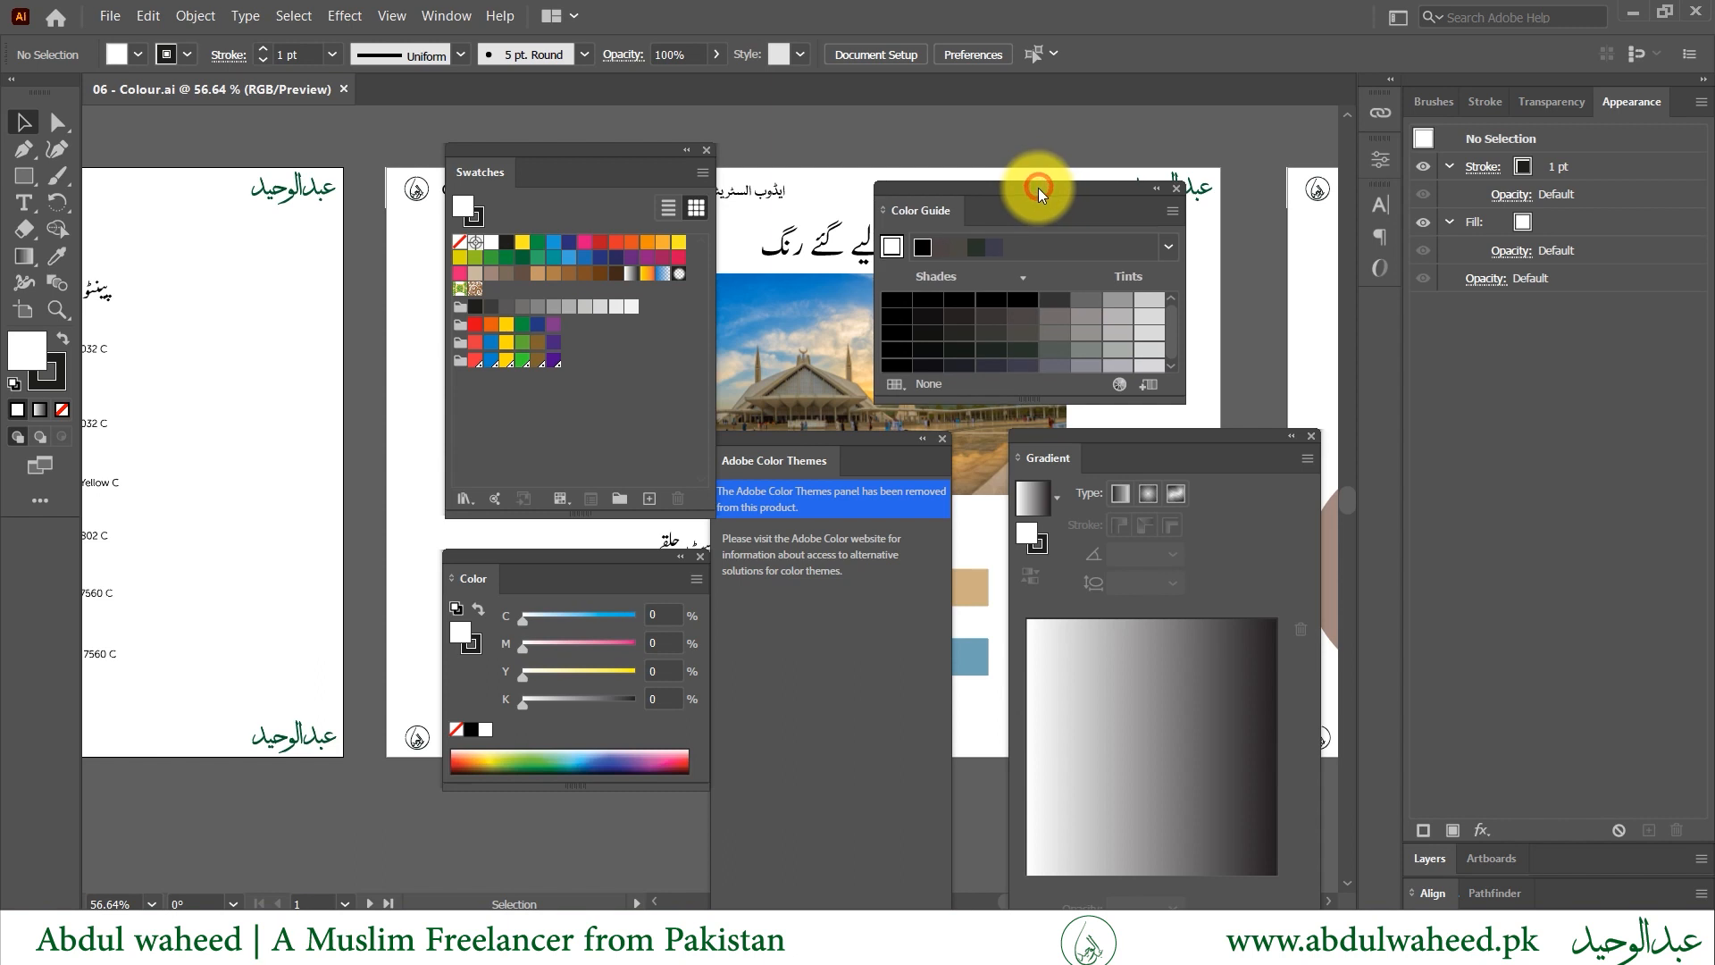
- Move the Color Guide closer to the Swatches panel, review its options, and set the fill to the dark blue-grey harmony colour
drag(1038, 185, 945, 181)
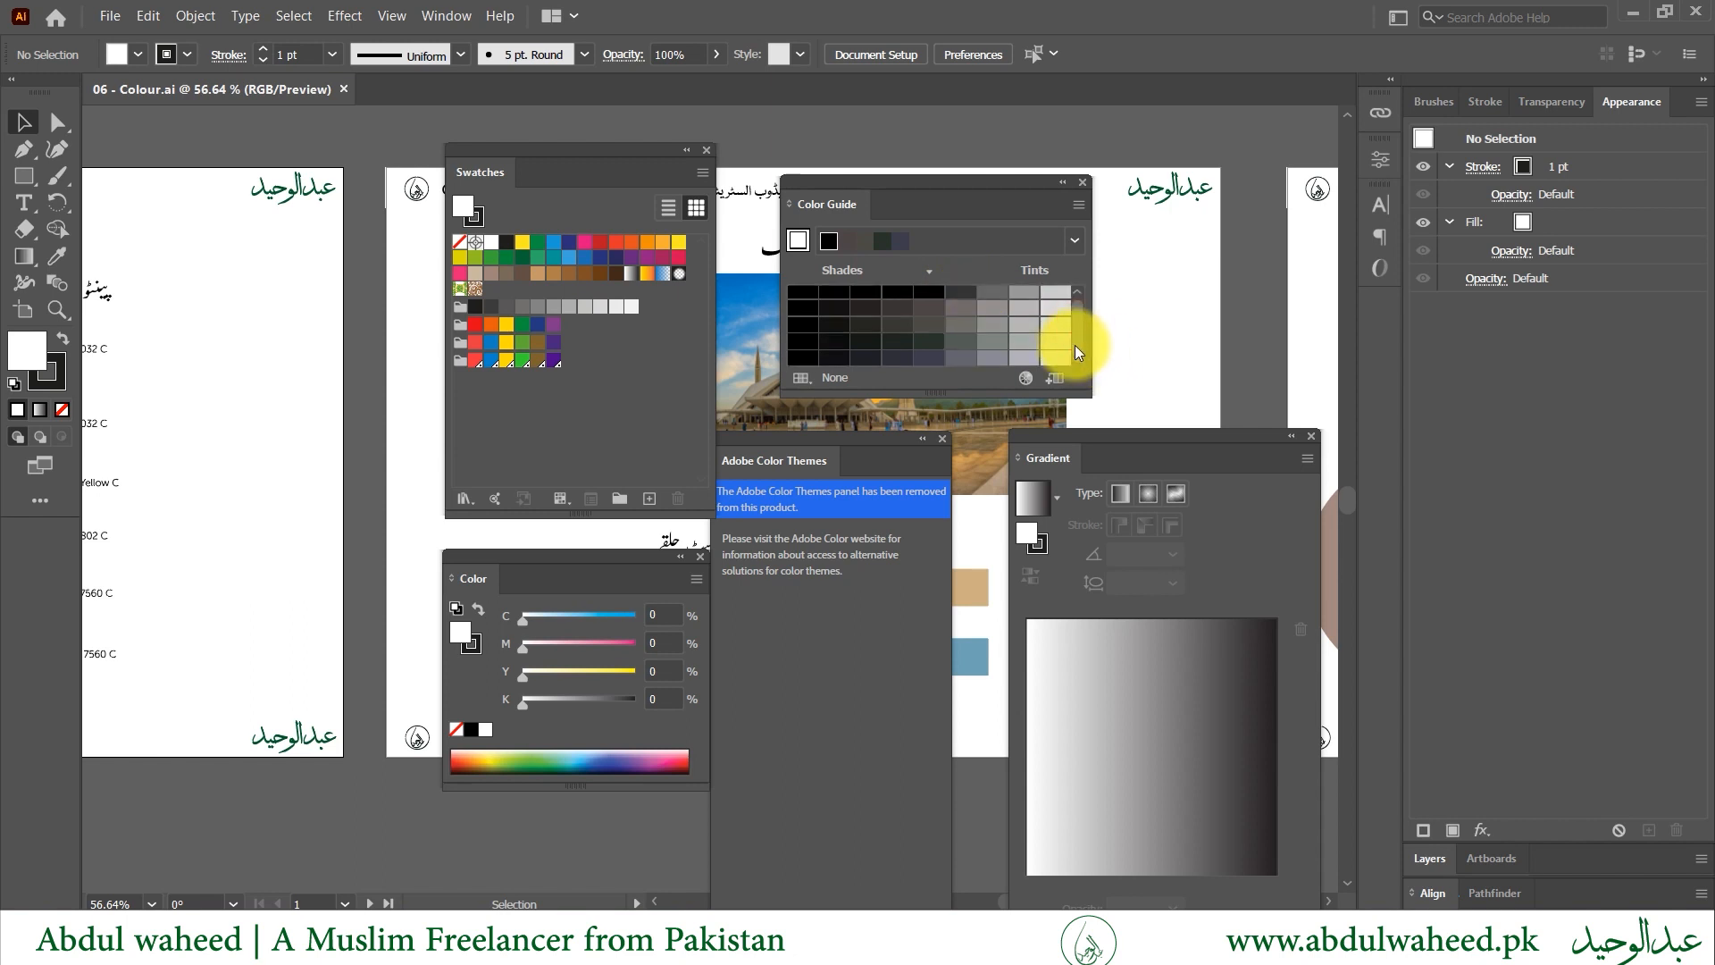
click(1077, 205)
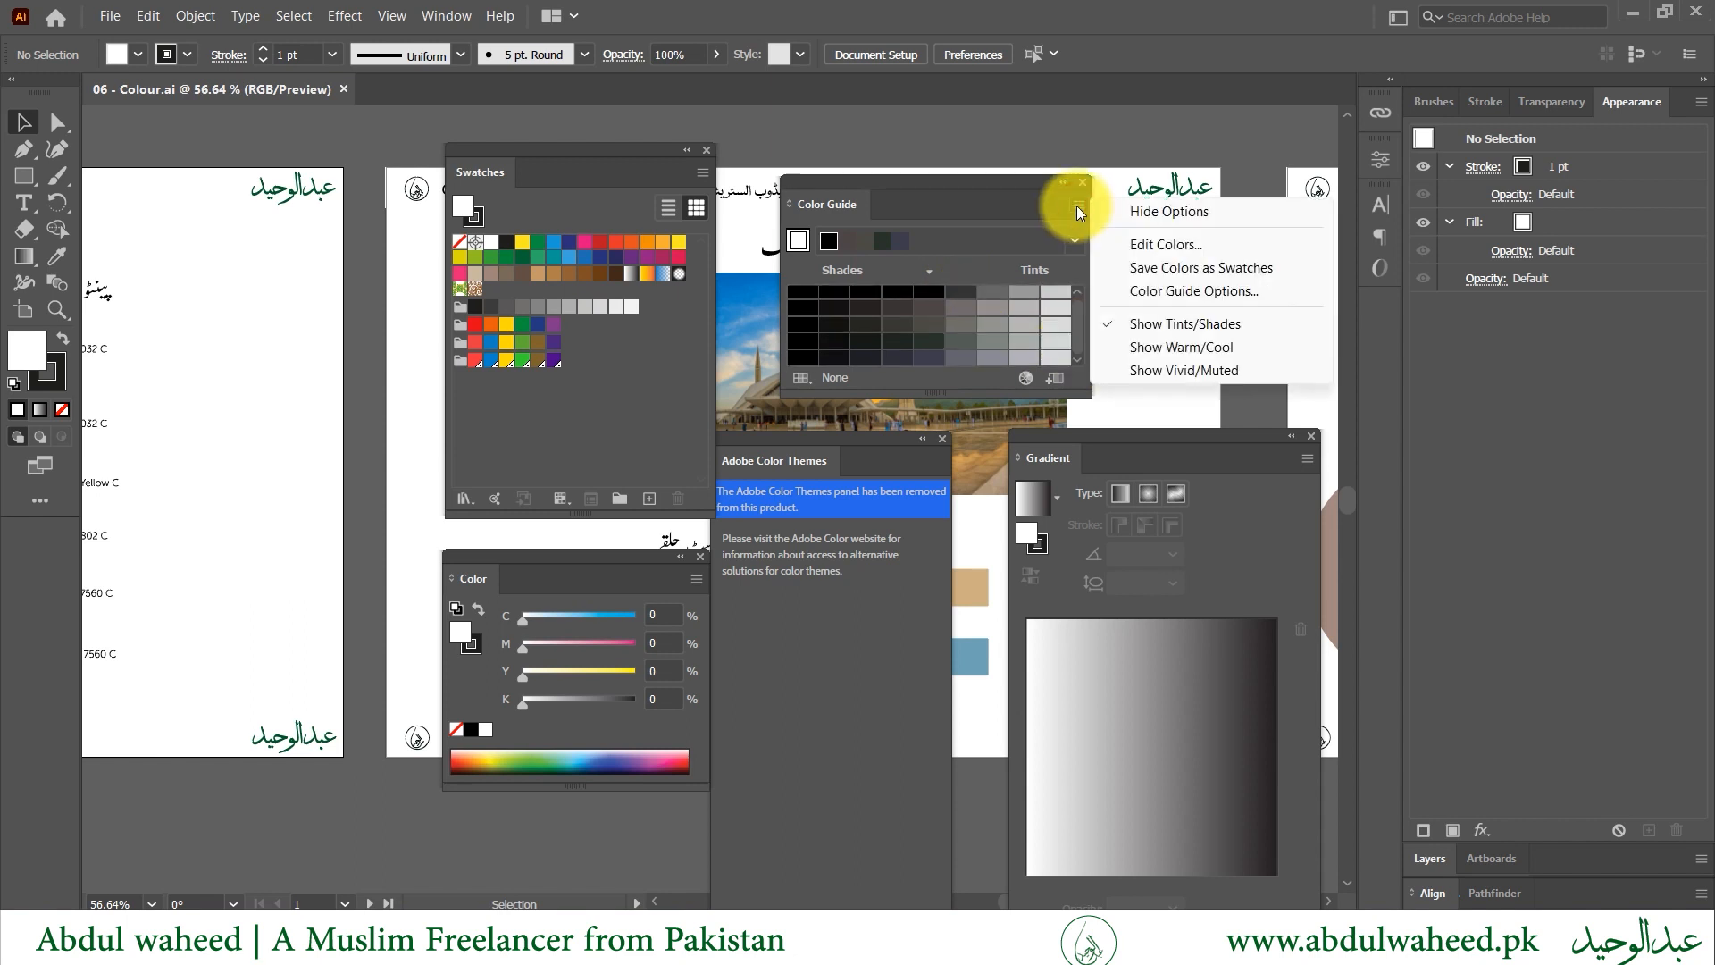
click(850, 235)
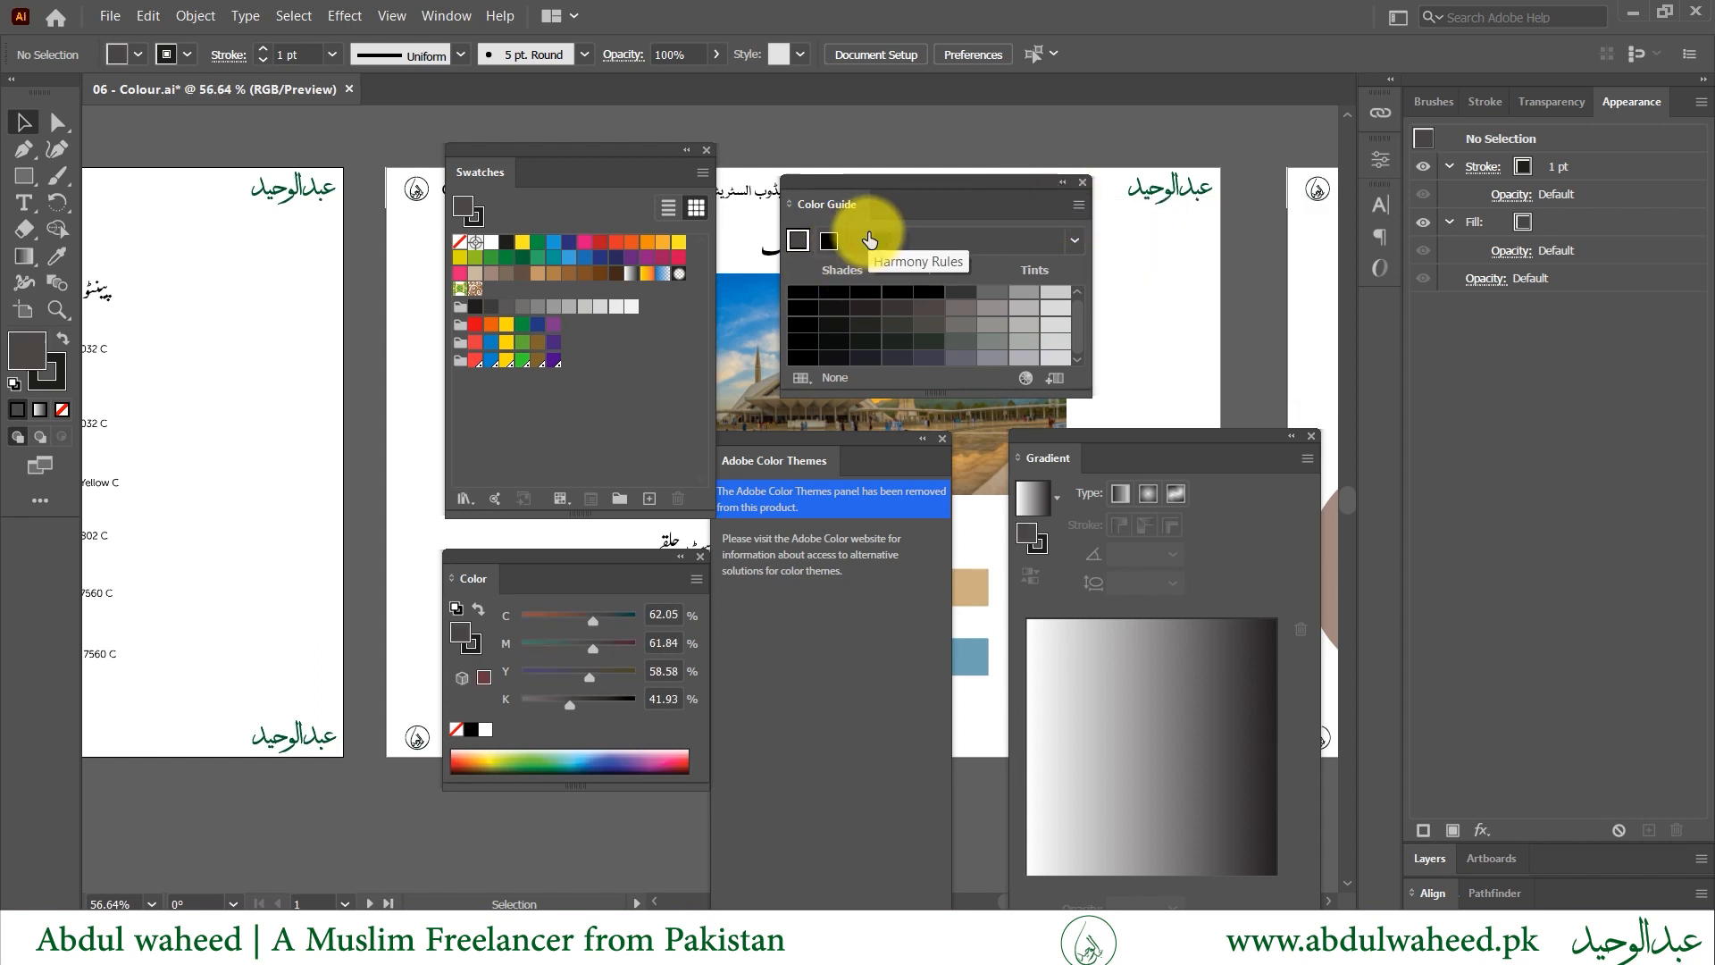
click(882, 247)
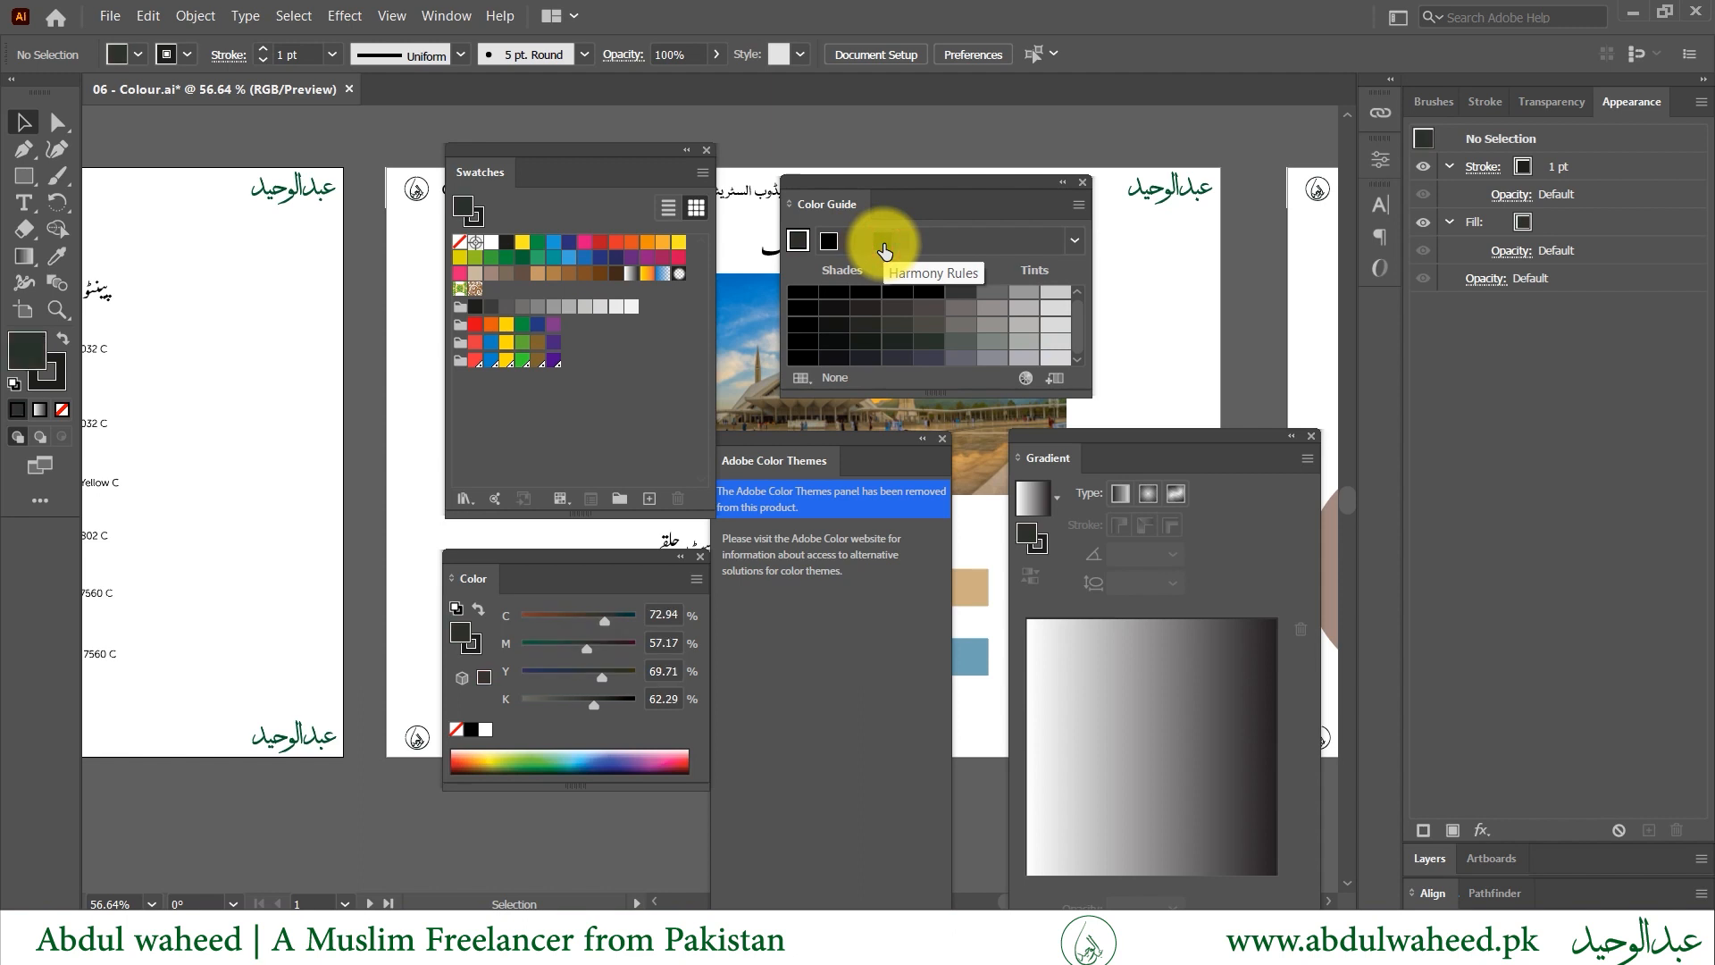
click(897, 246)
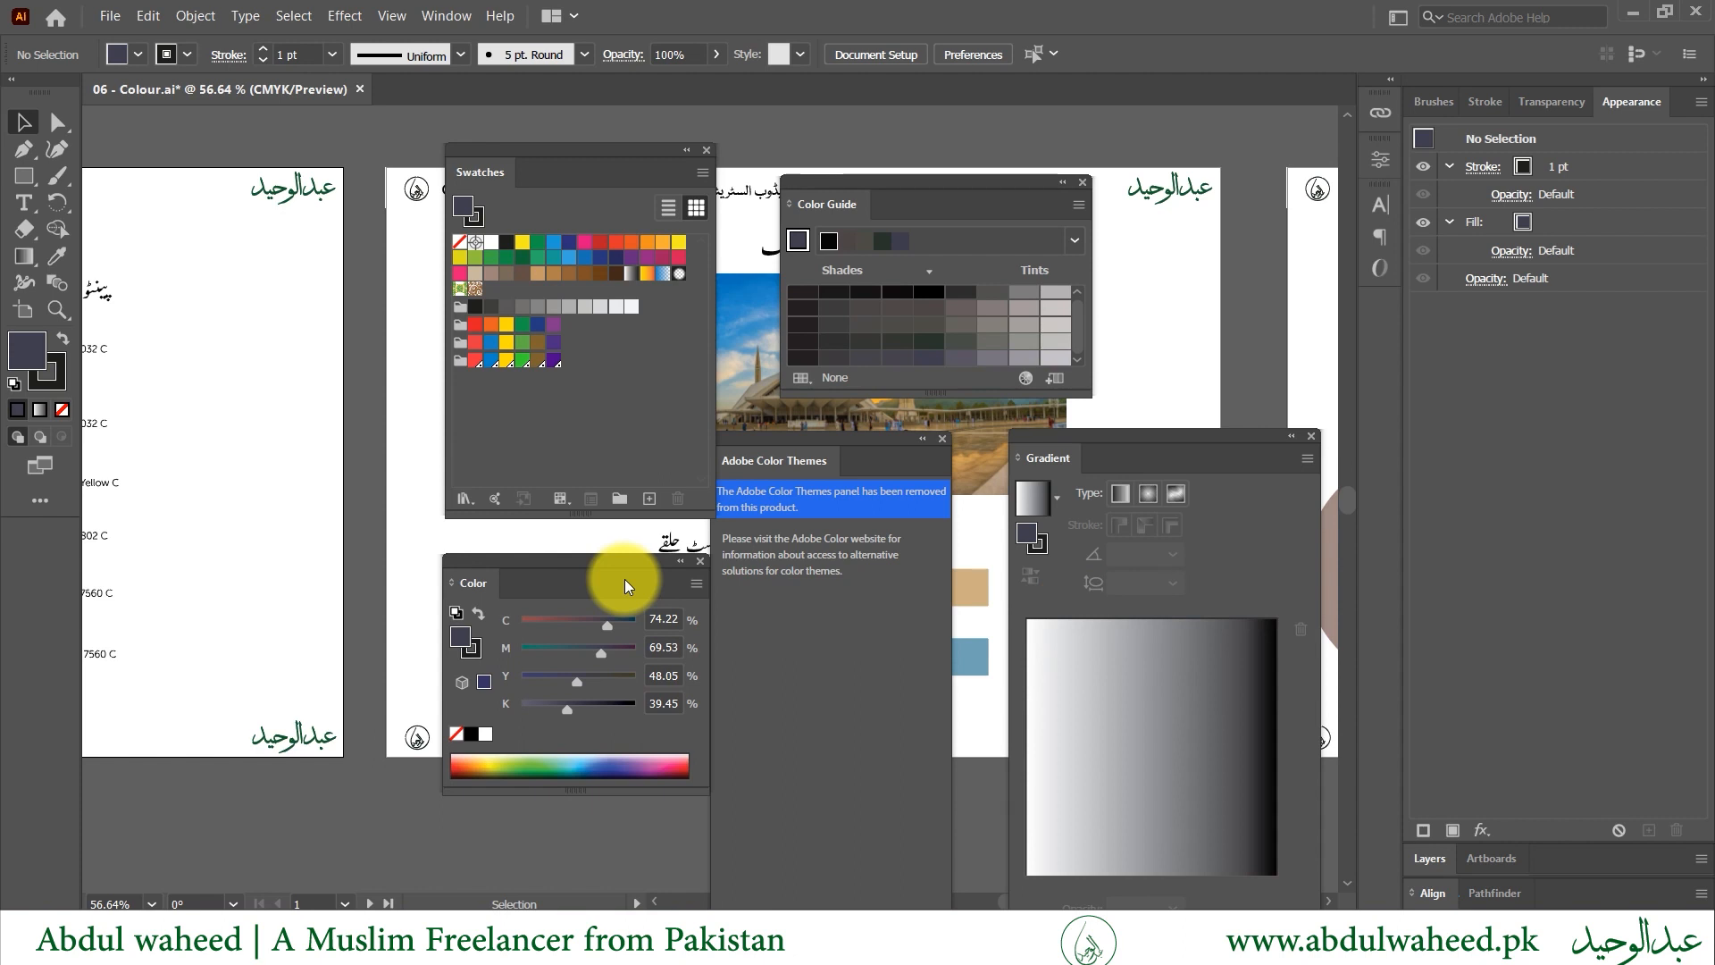
- Check the document's color mode options and switch the Color panel's sliders to RGB
click(109, 36)
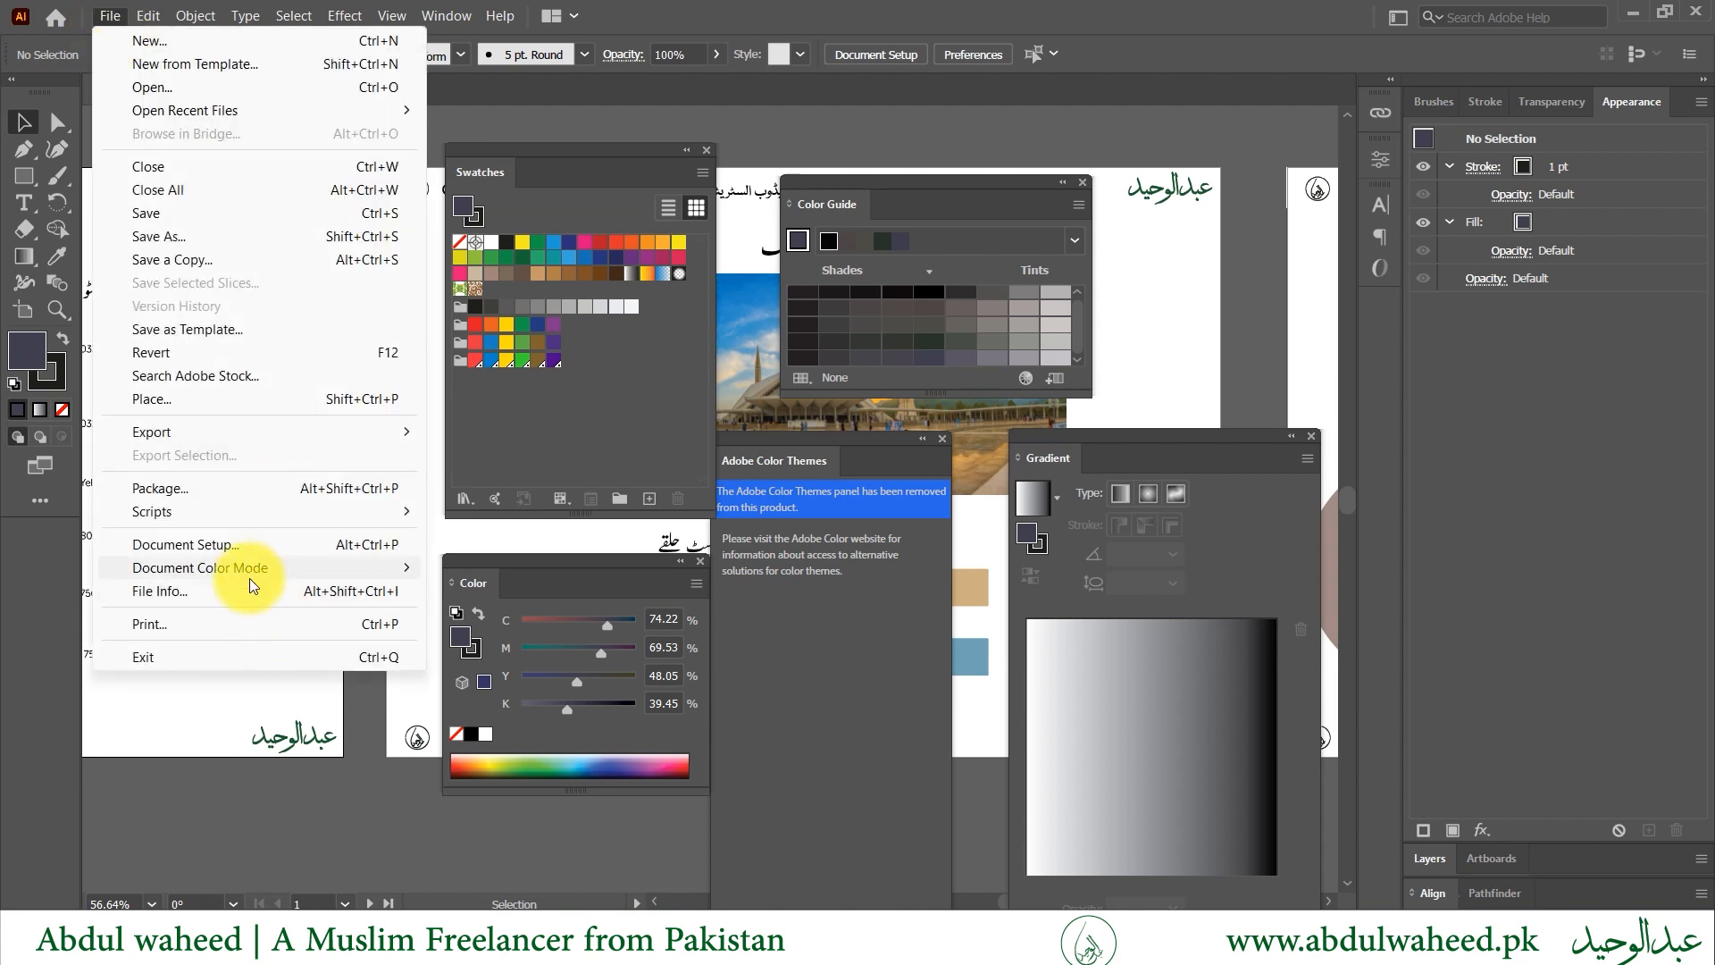
mouse_move(252, 562)
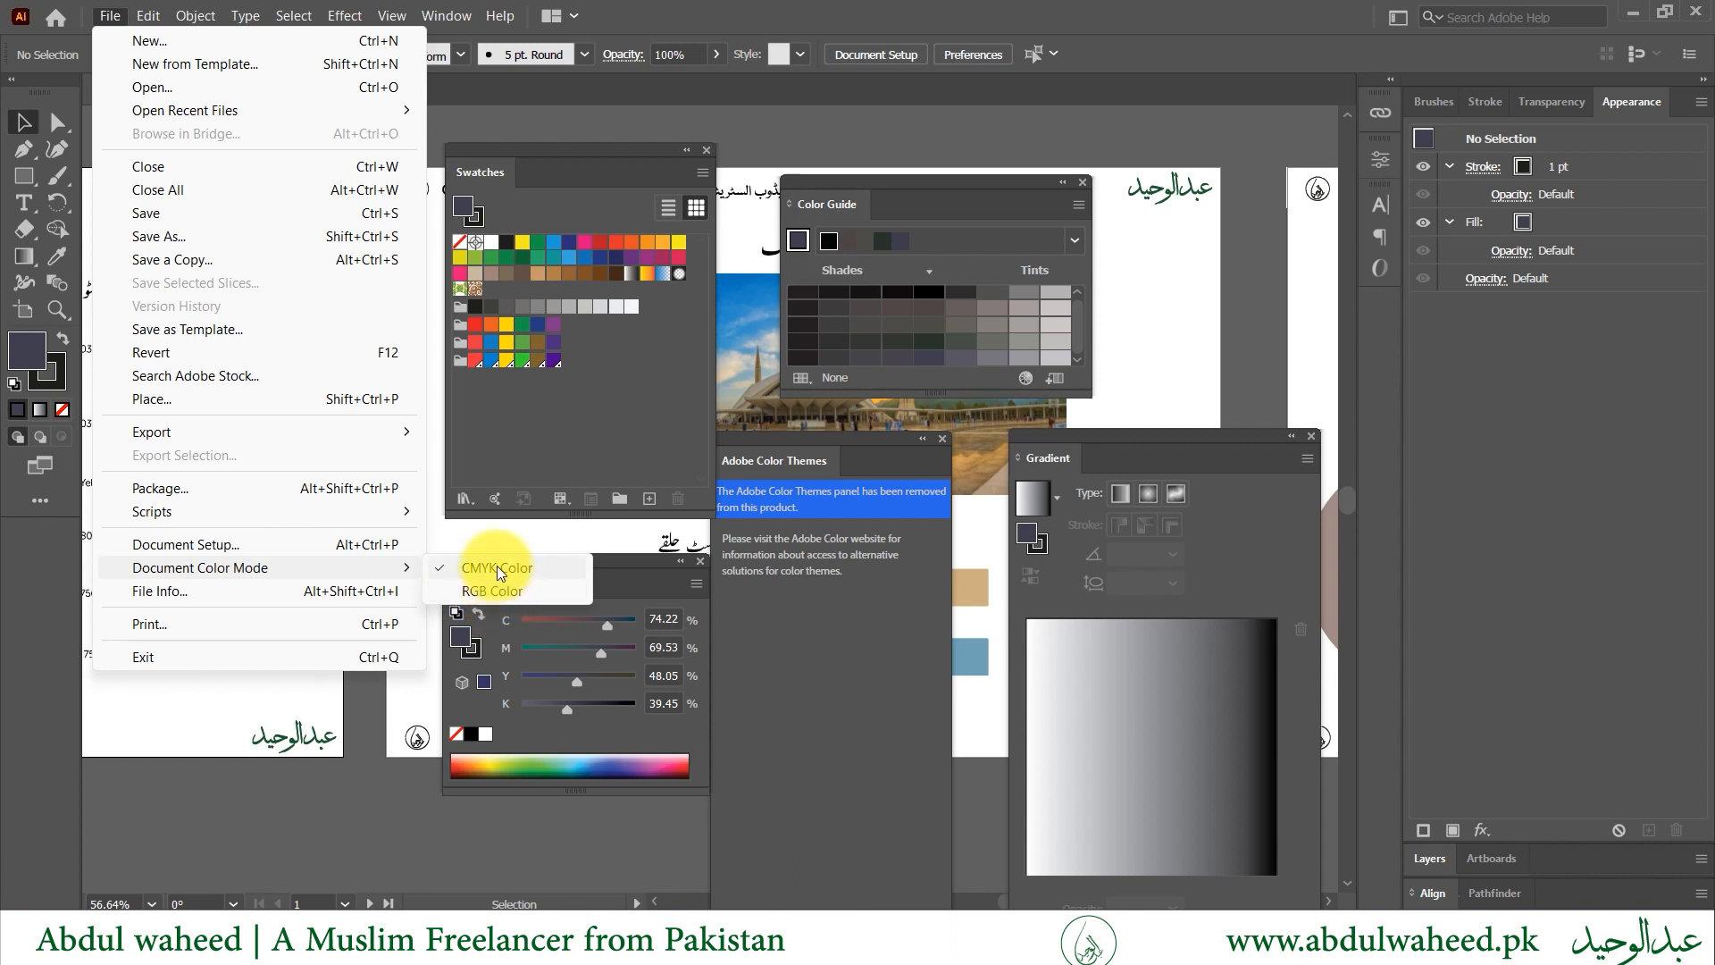
click(602, 393)
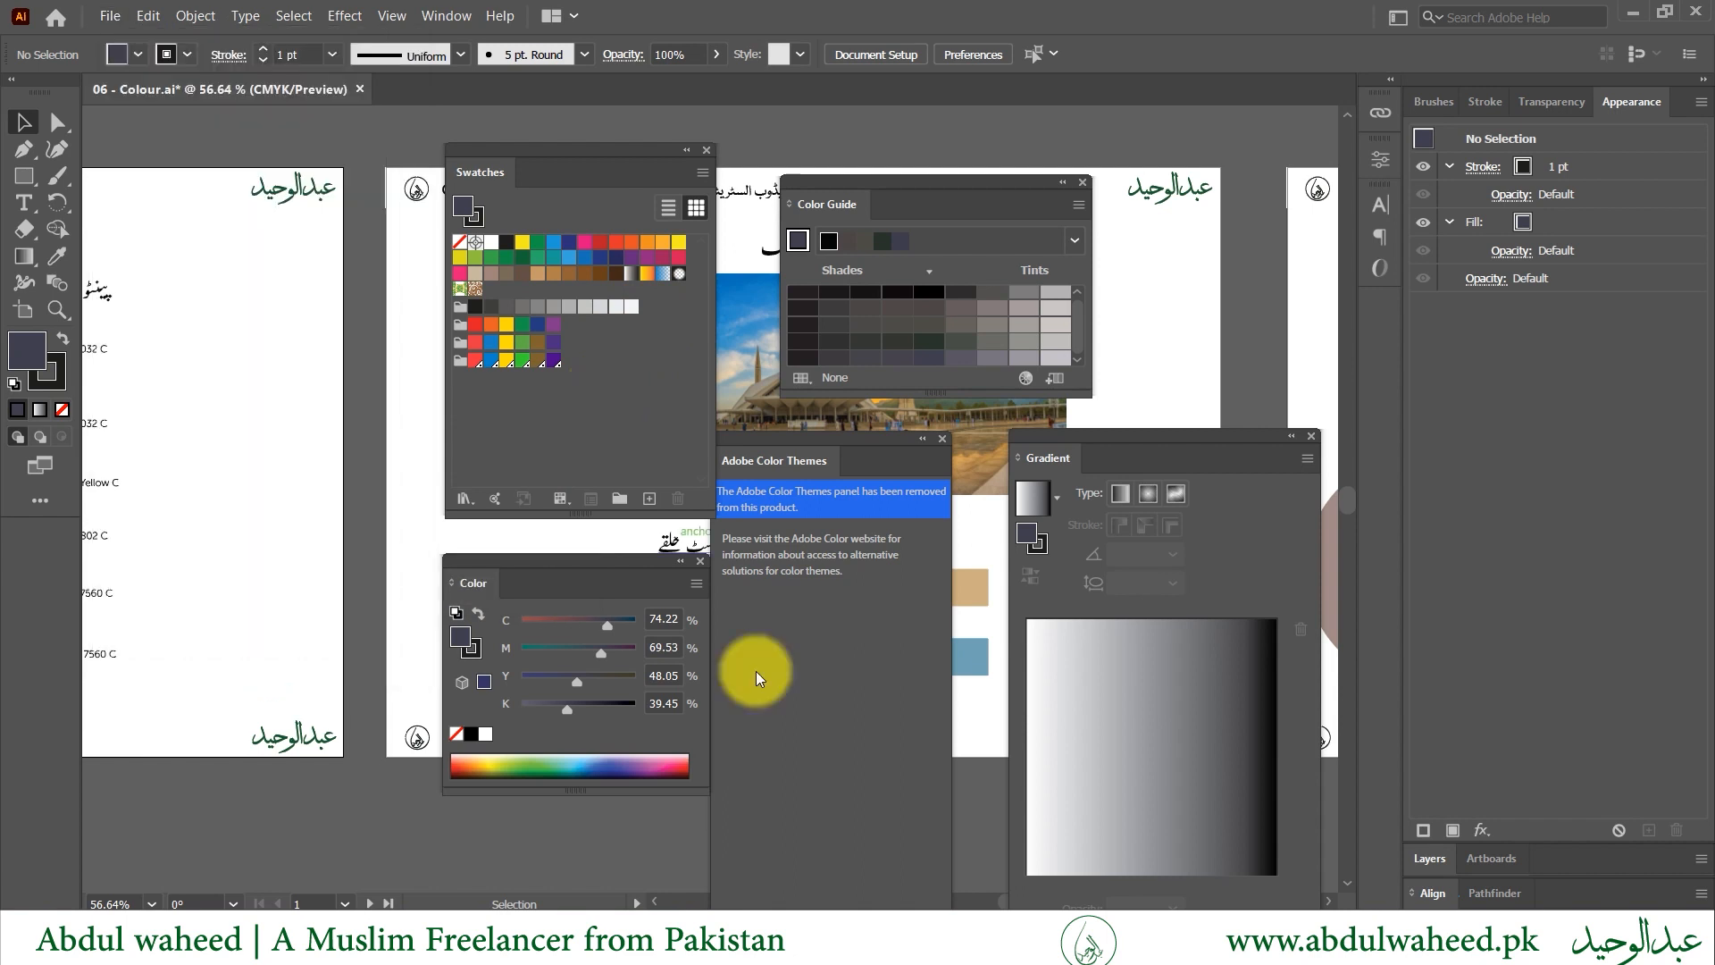
click(695, 587)
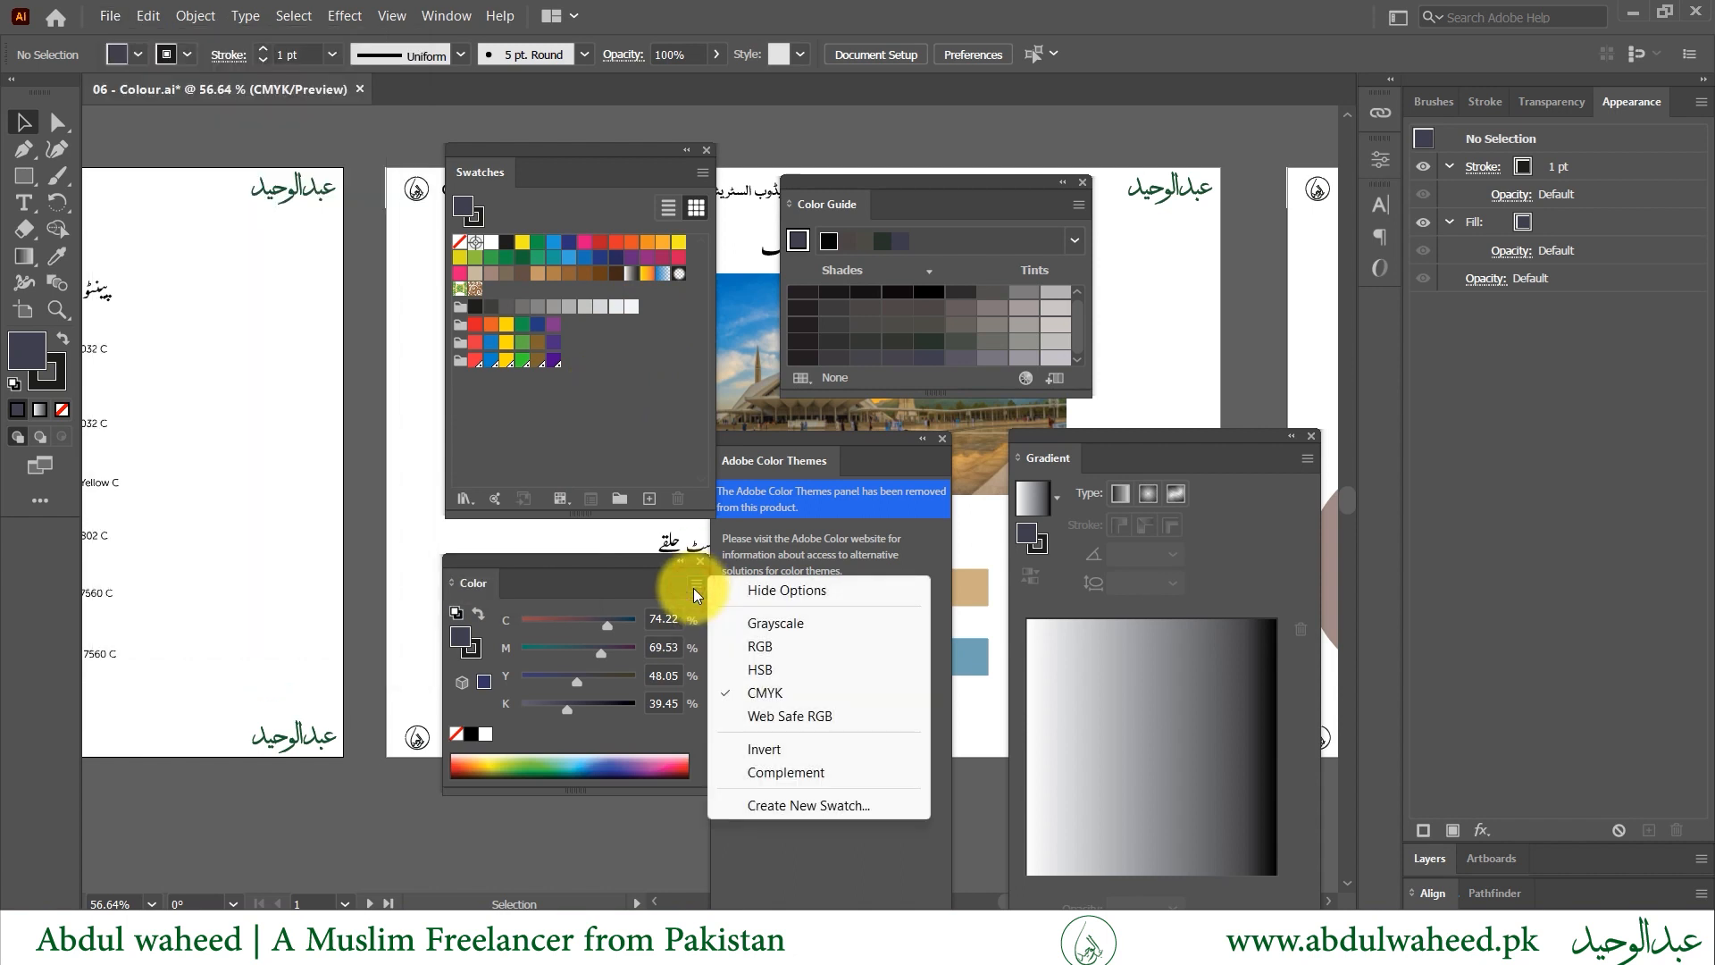
click(763, 644)
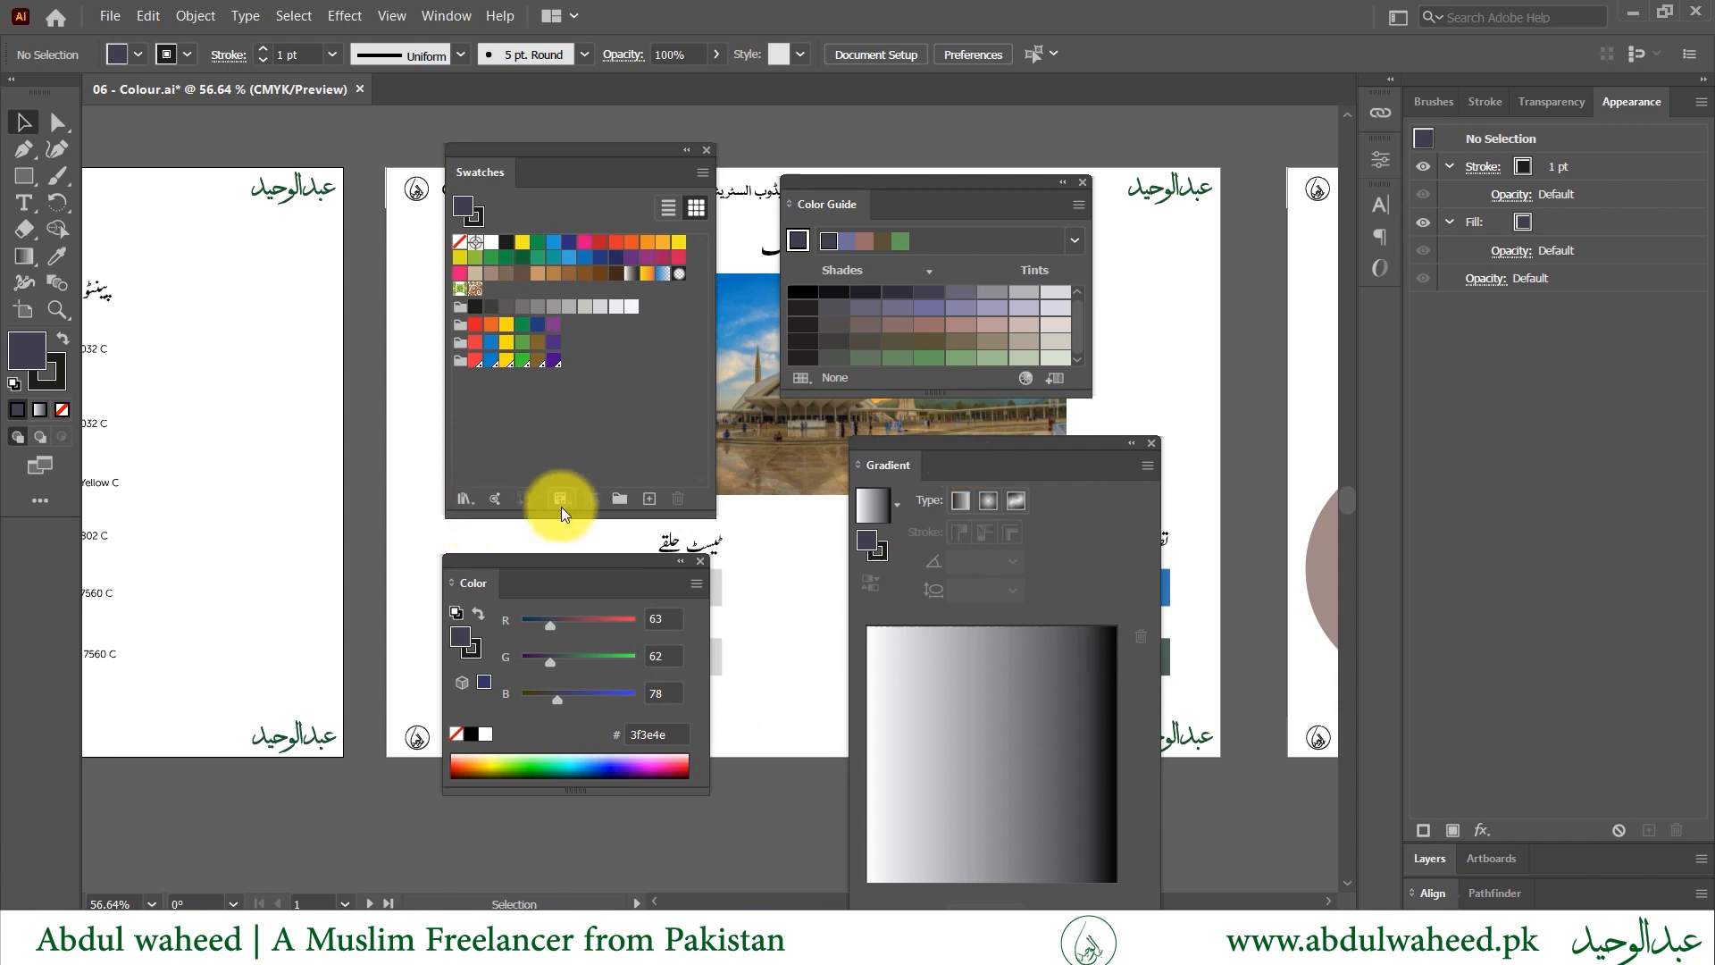
- Ungroup the column of three digital colour squares and their hex labels on the first artboard
scroll(362, 482, left, 5)
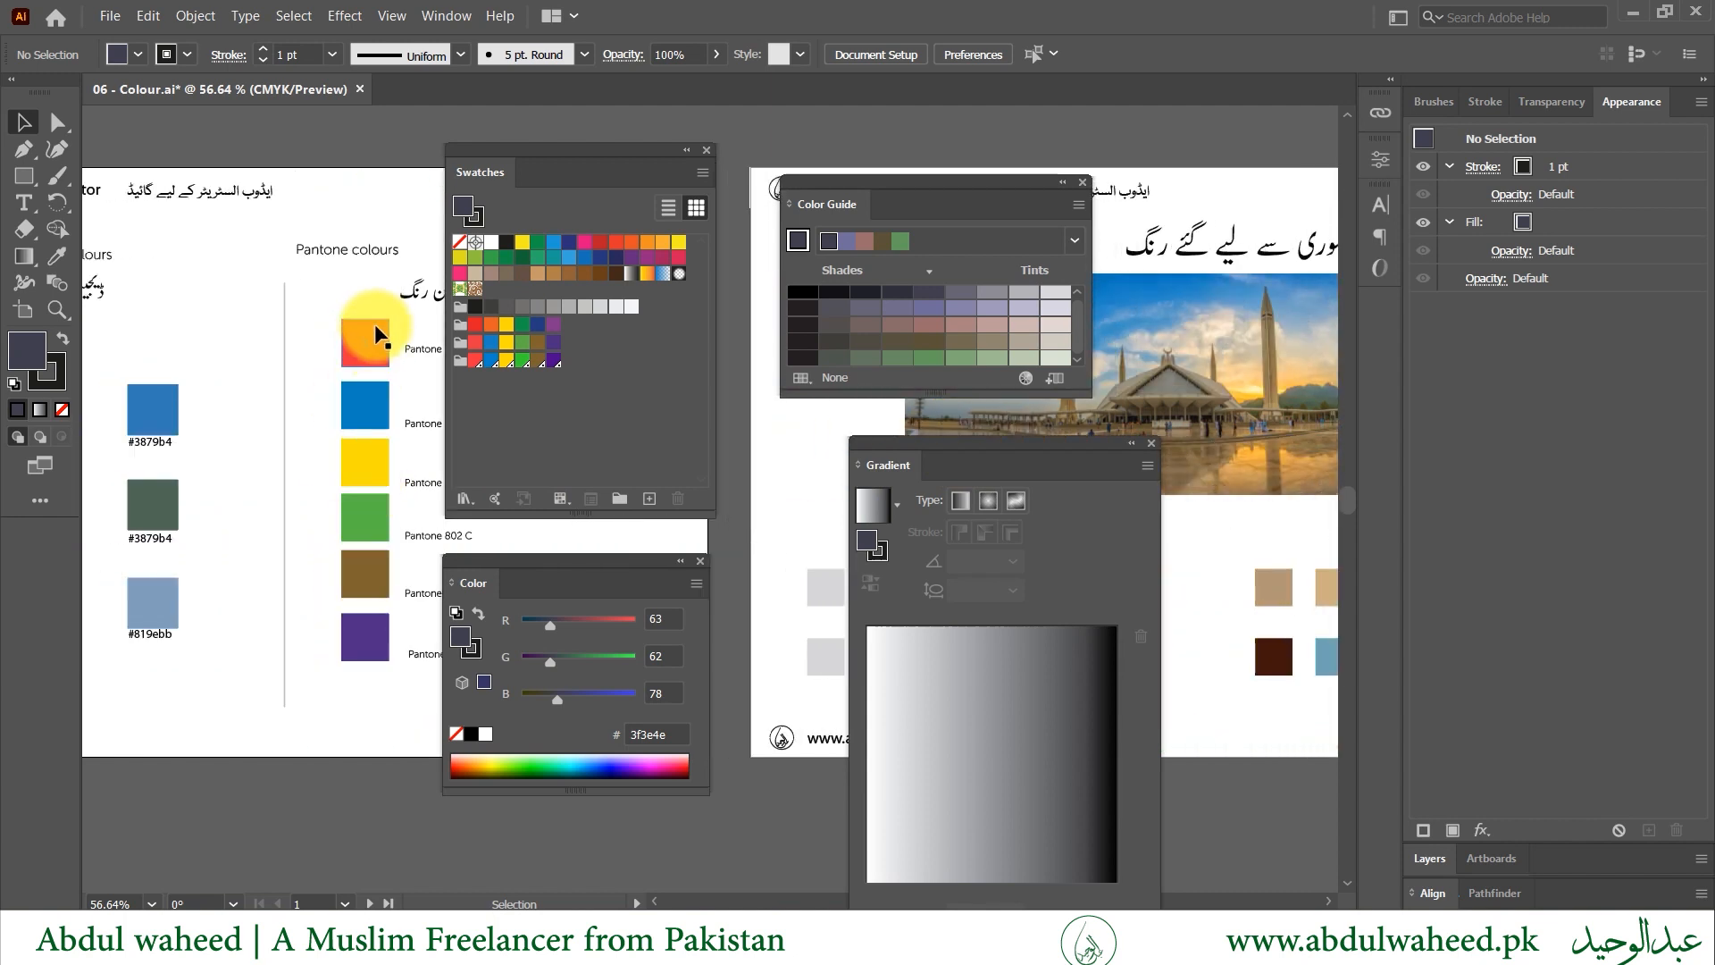
click(373, 343)
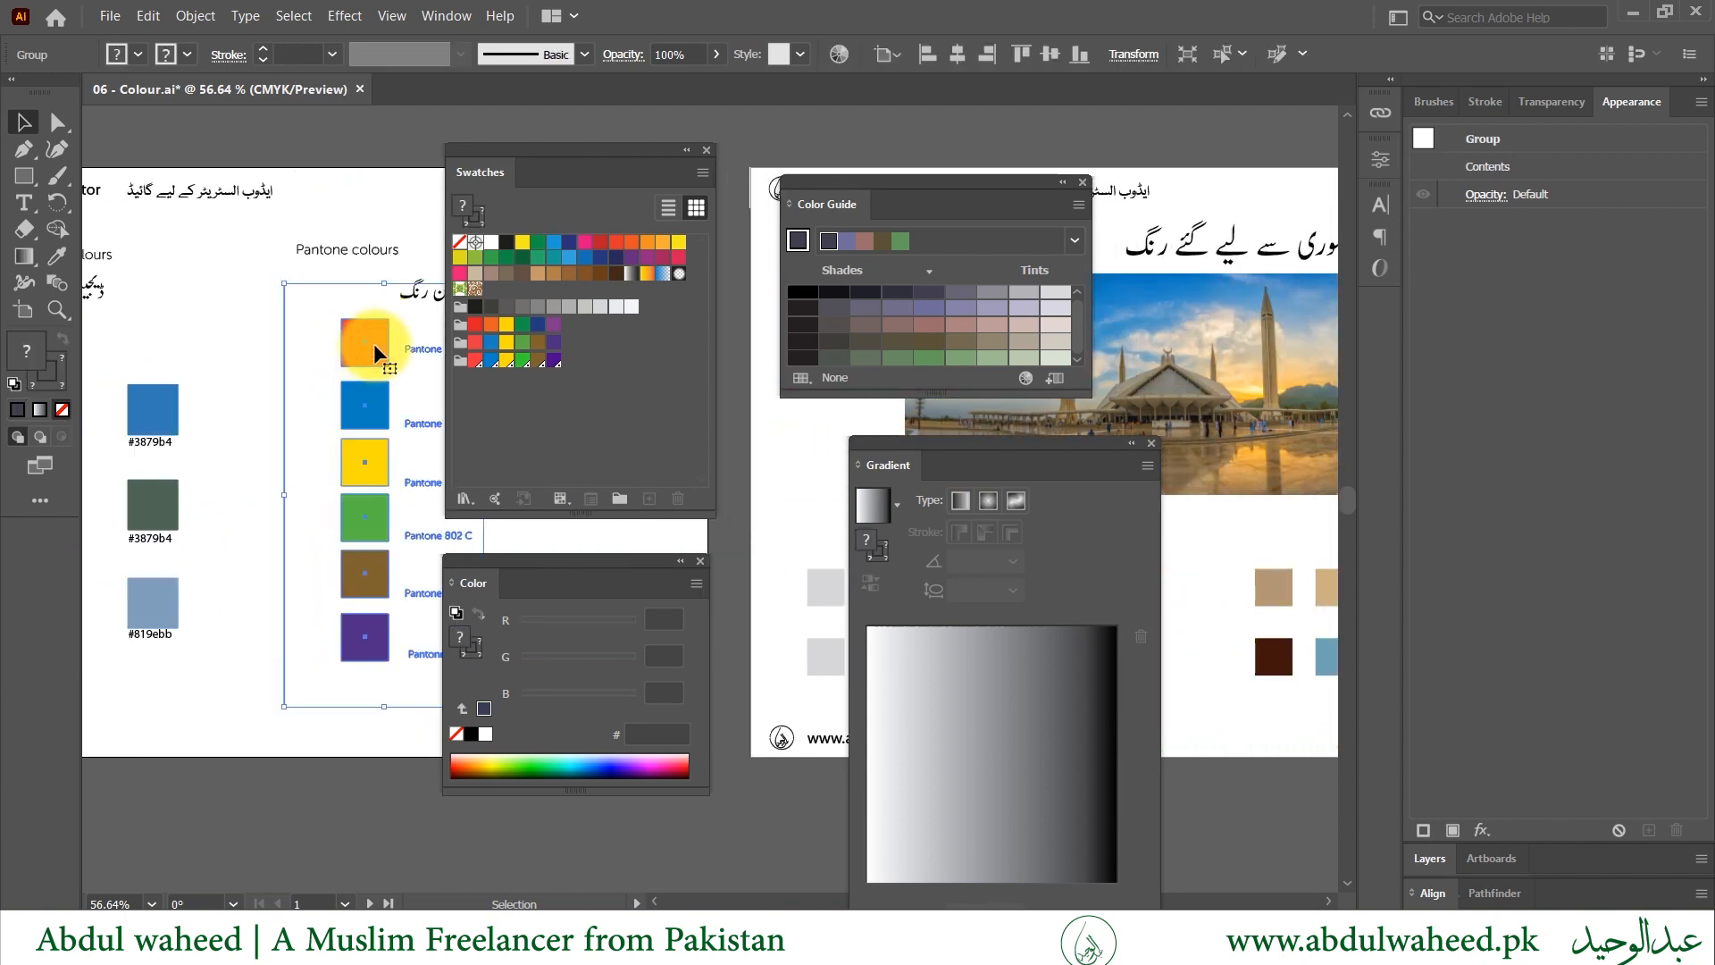
click(152, 398)
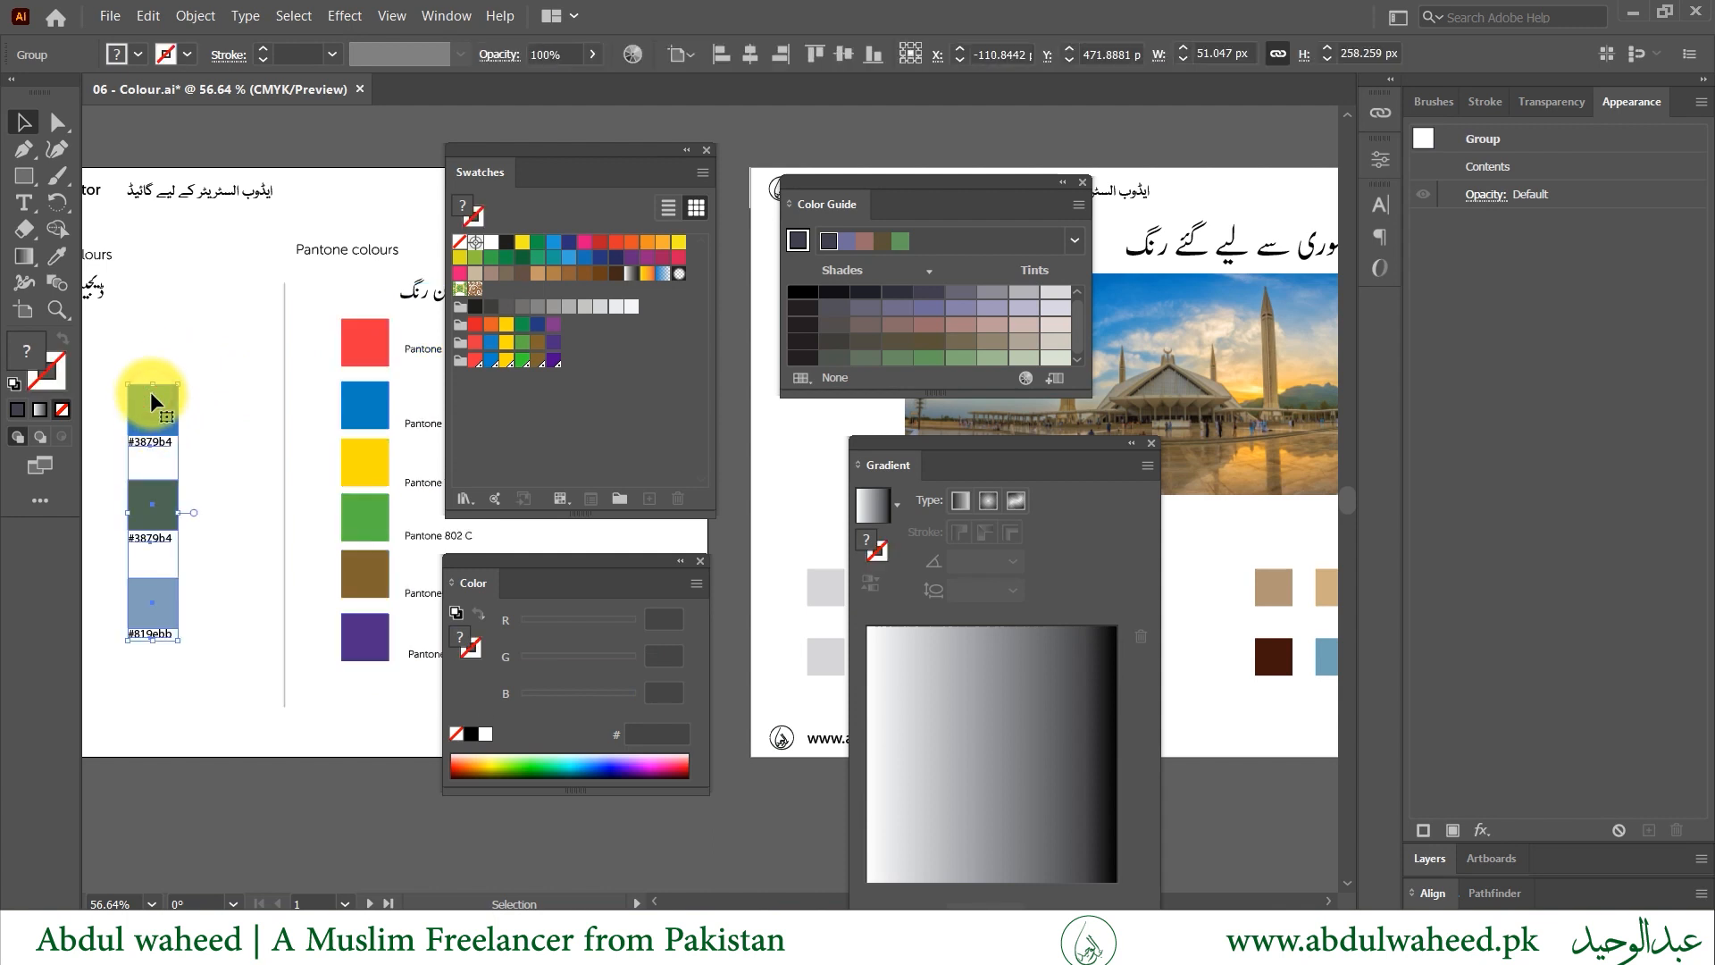
right_click(151, 400)
click(241, 581)
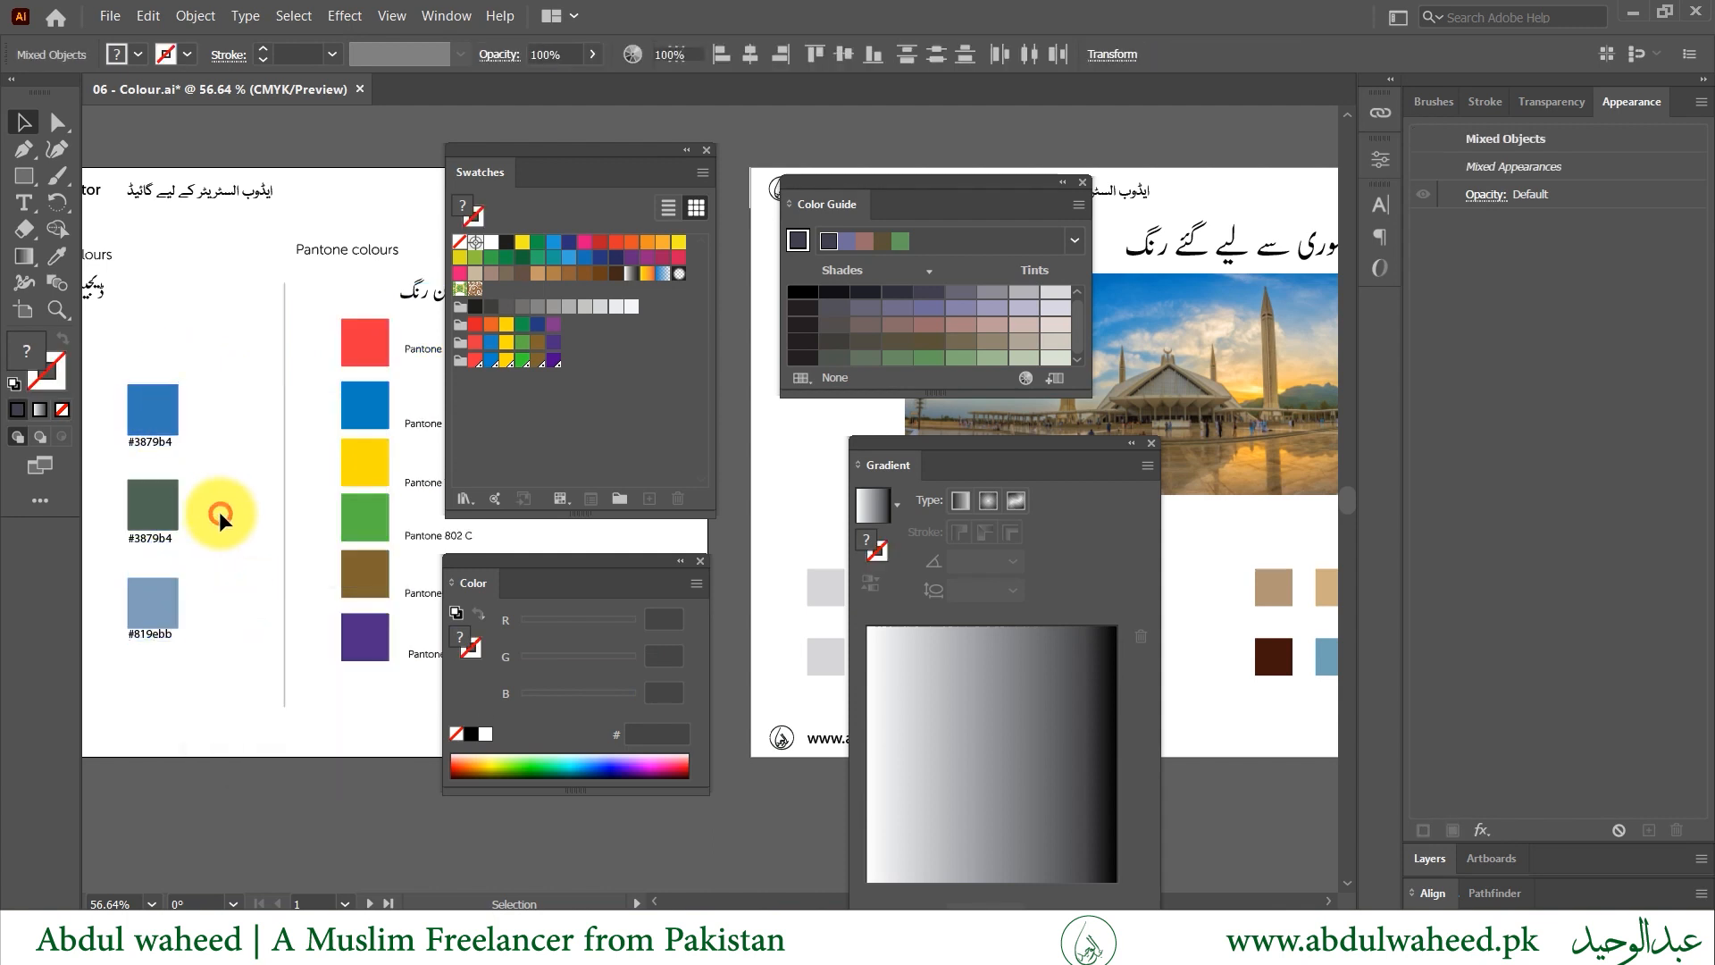
click(218, 511)
- Examine the RGB and hex values of the blue, dark green and light blue digital colour squares one by one
click(164, 407)
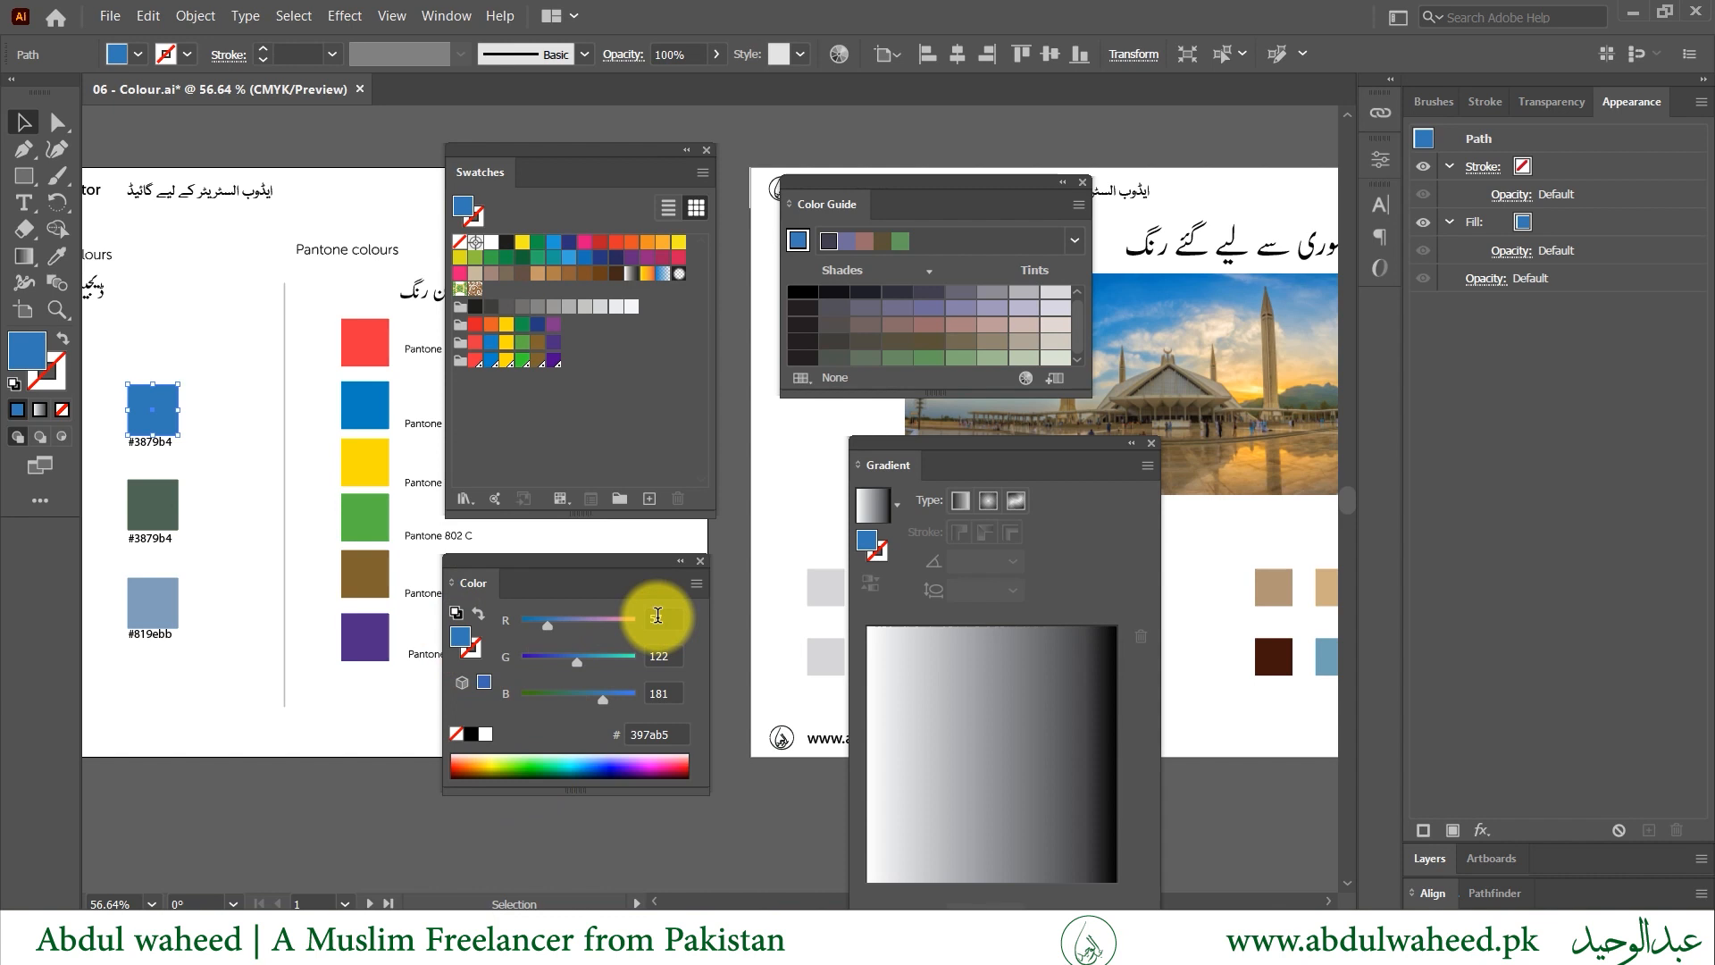
click(157, 495)
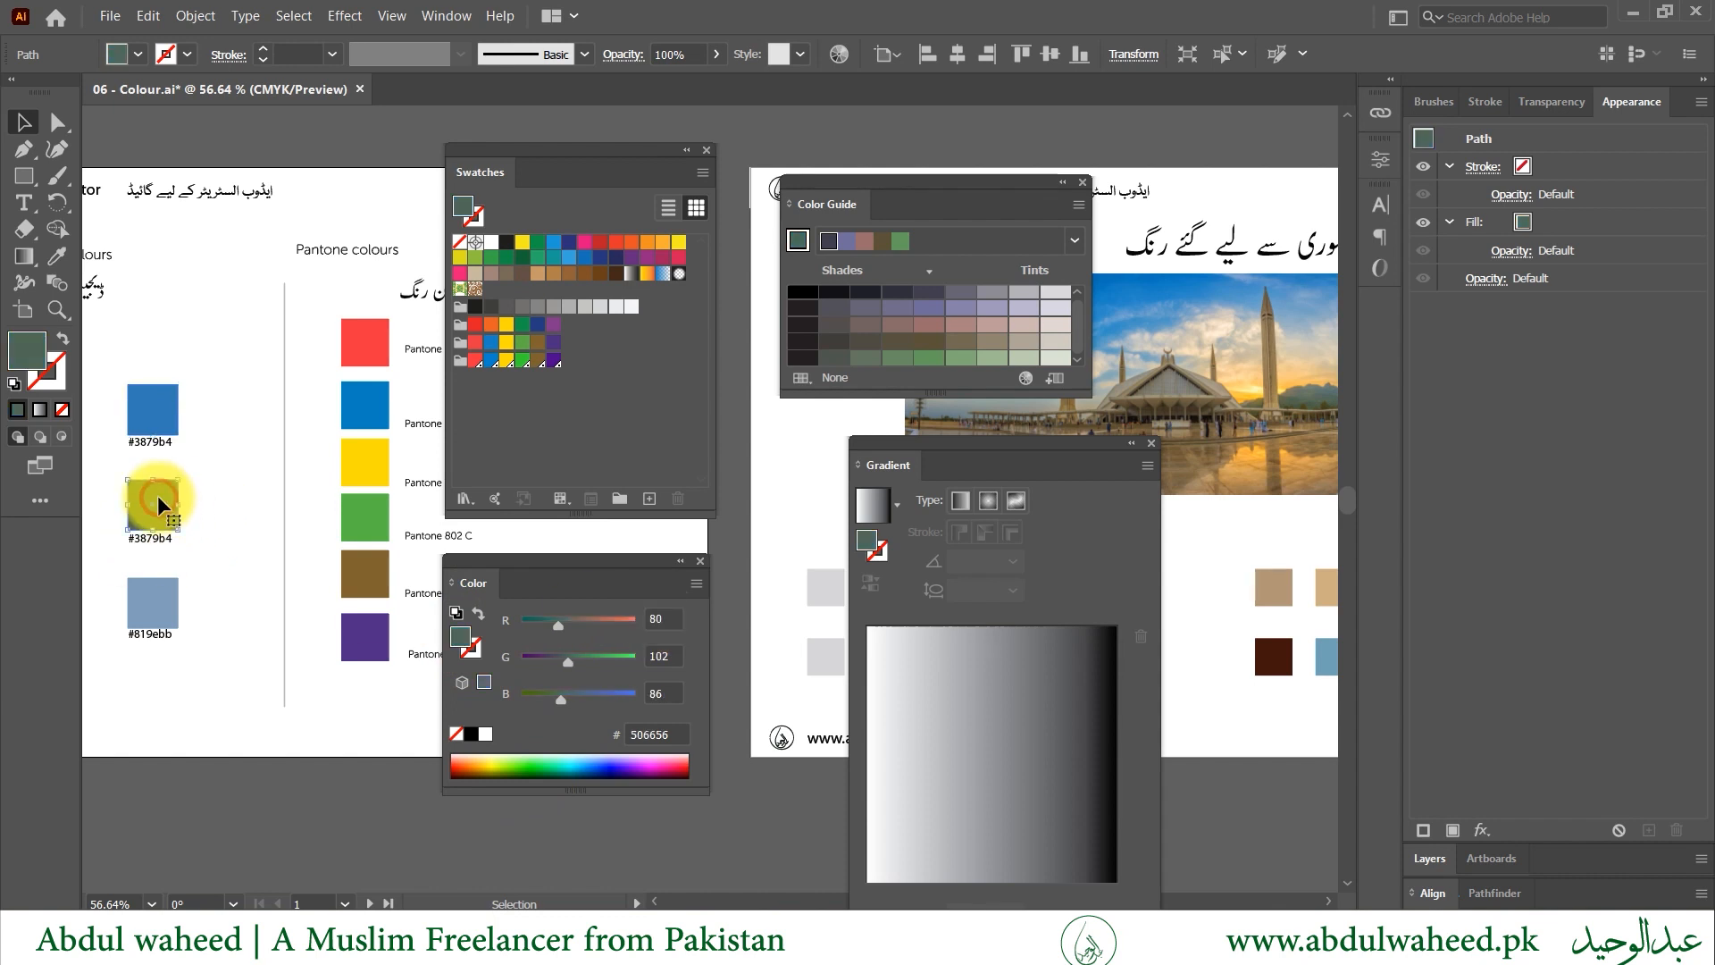
click(153, 586)
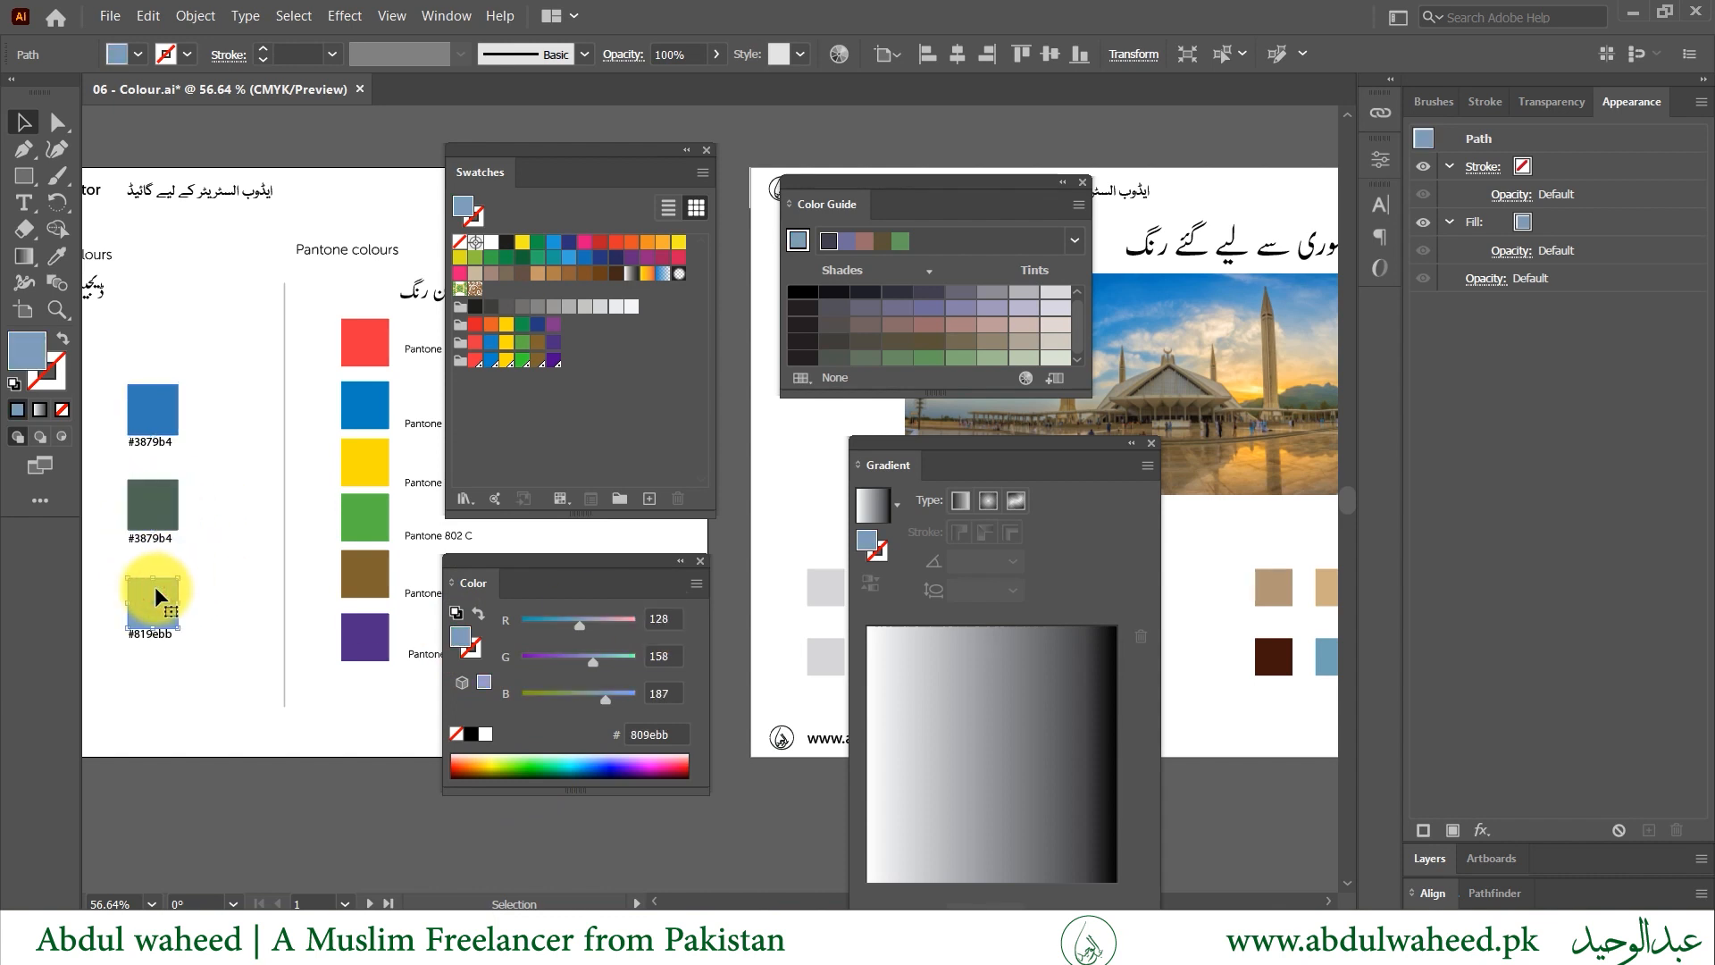
- Try filling the lowest digital colour square with the dark blue swatch, and undo the change
click(570, 238)
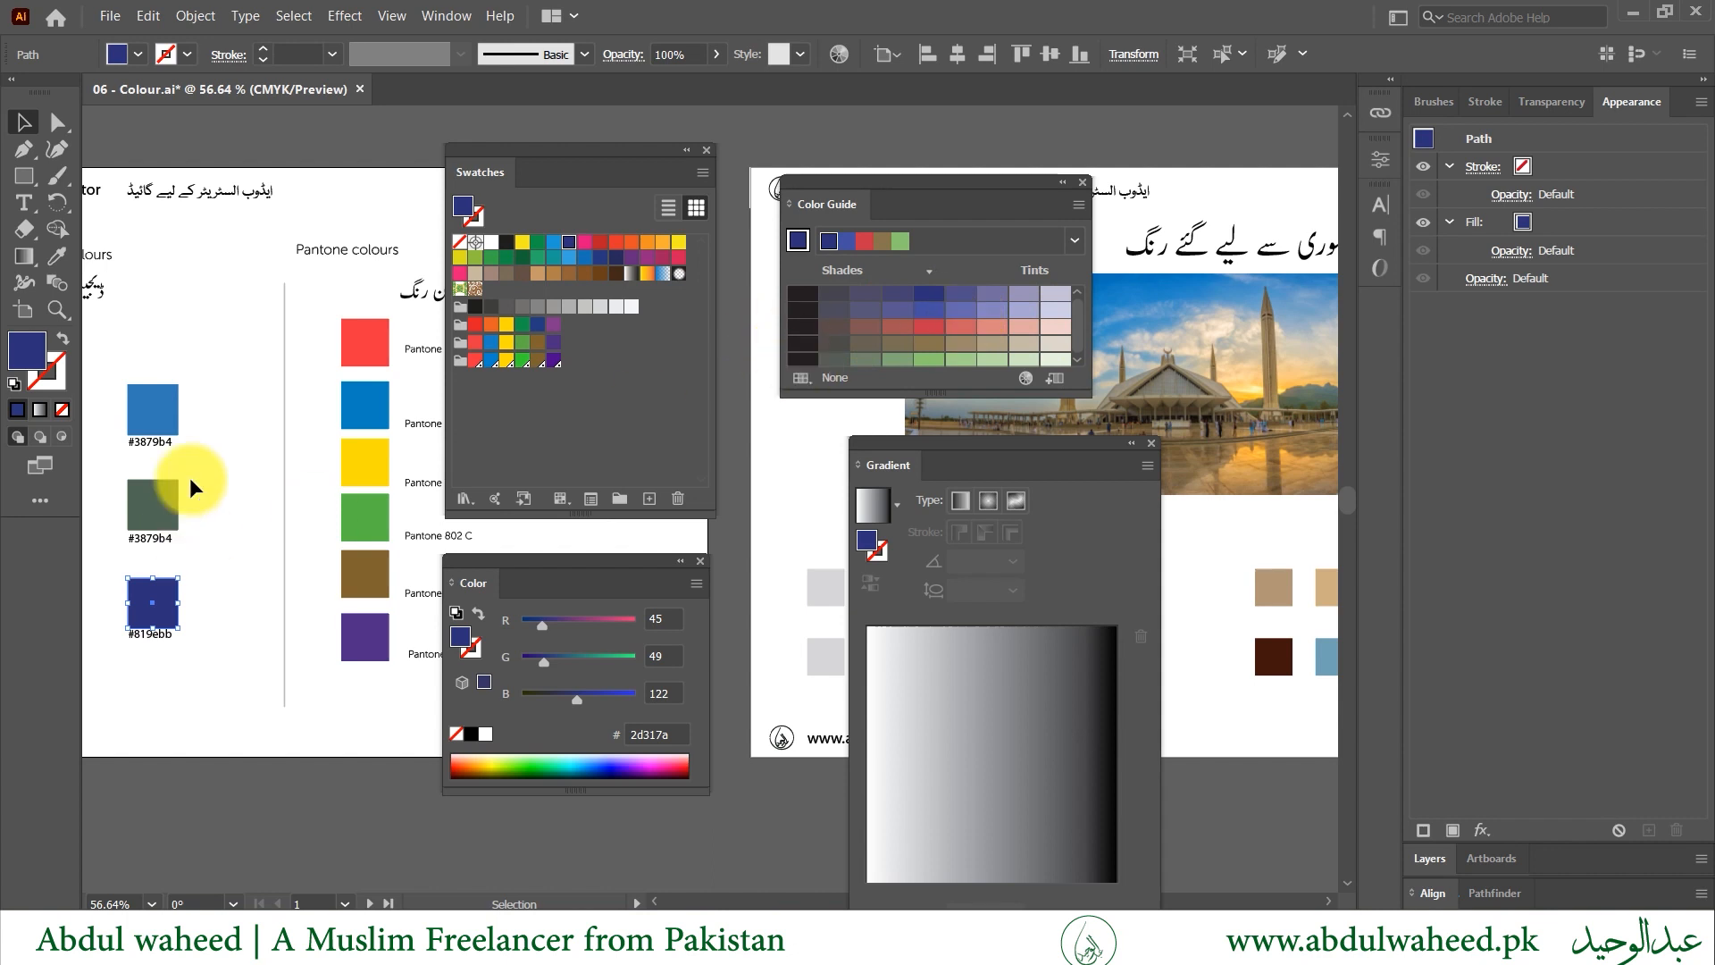
click(238, 466)
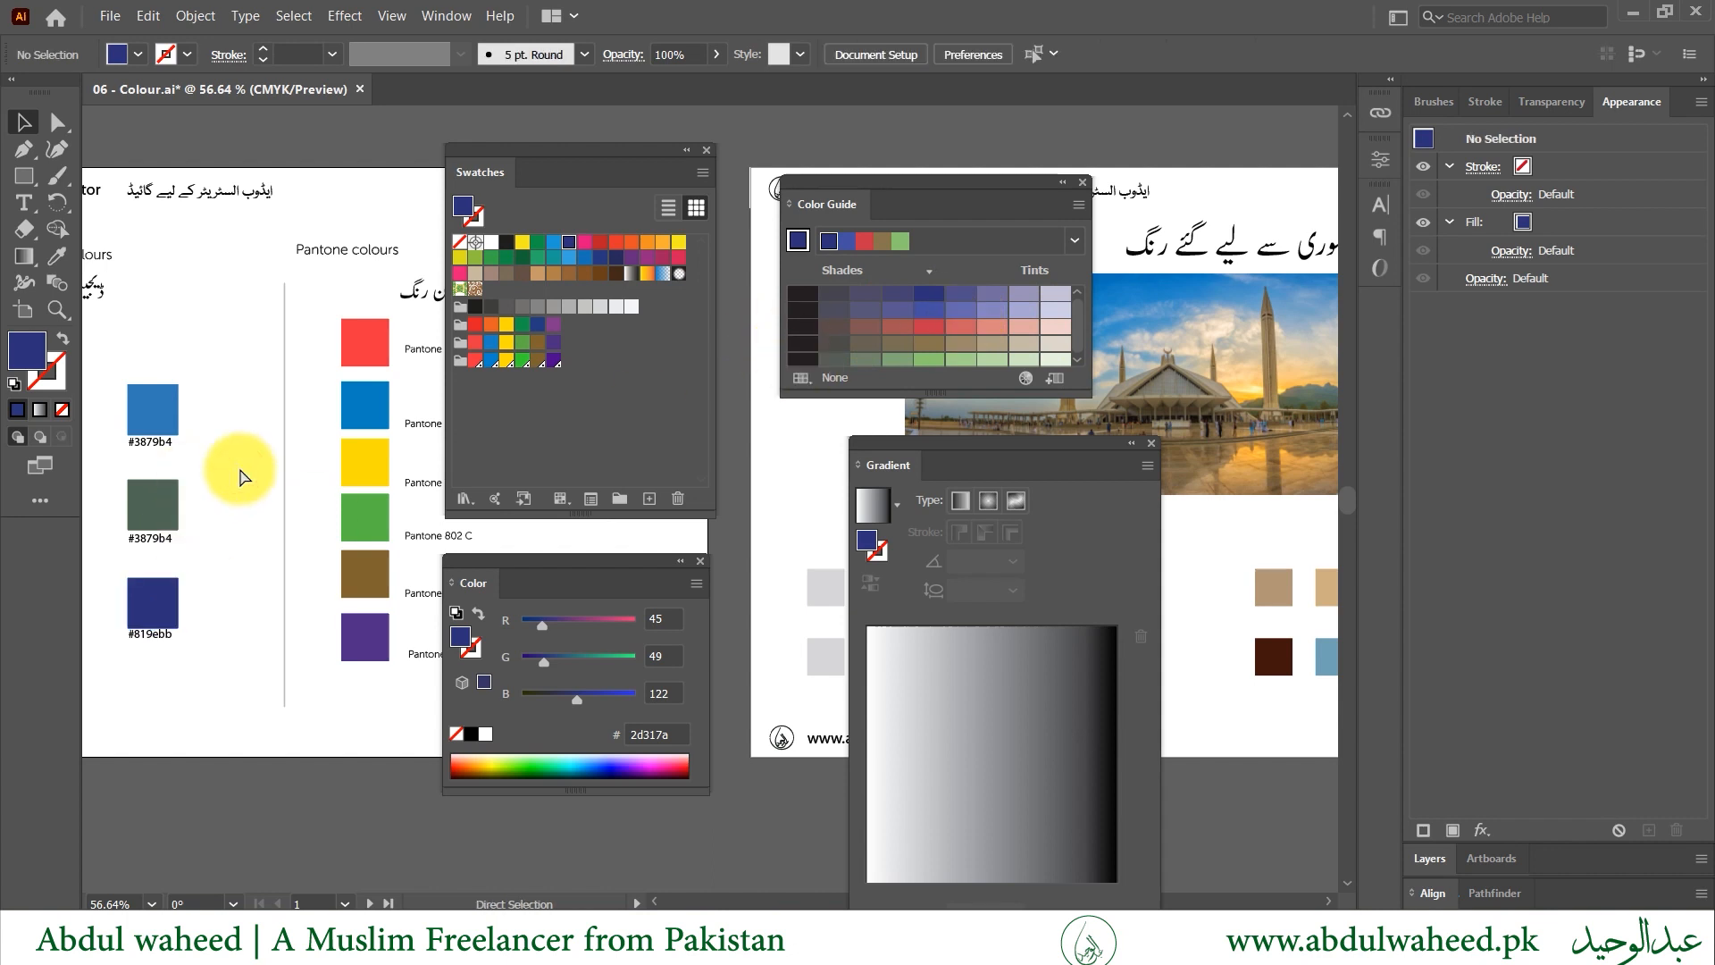
key(ctrl+z)
click(239, 469)
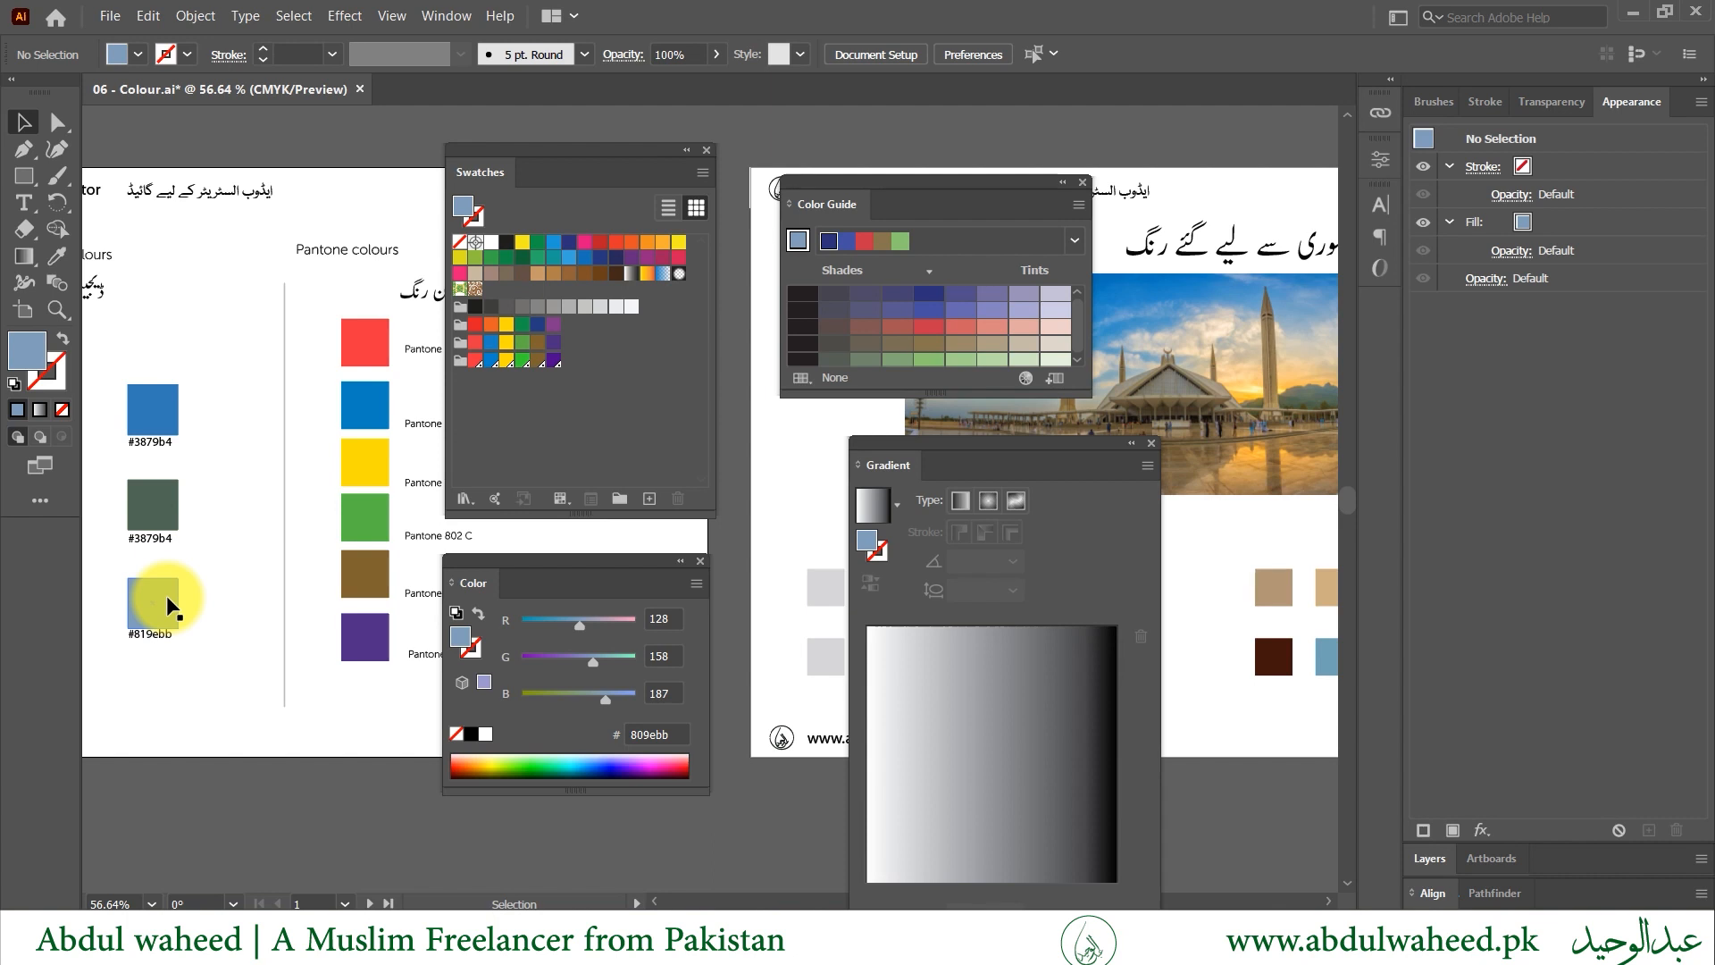
- Clear the selection of the light blue square and set the fill to the red swatch with nothing selected
click(167, 597)
click(238, 584)
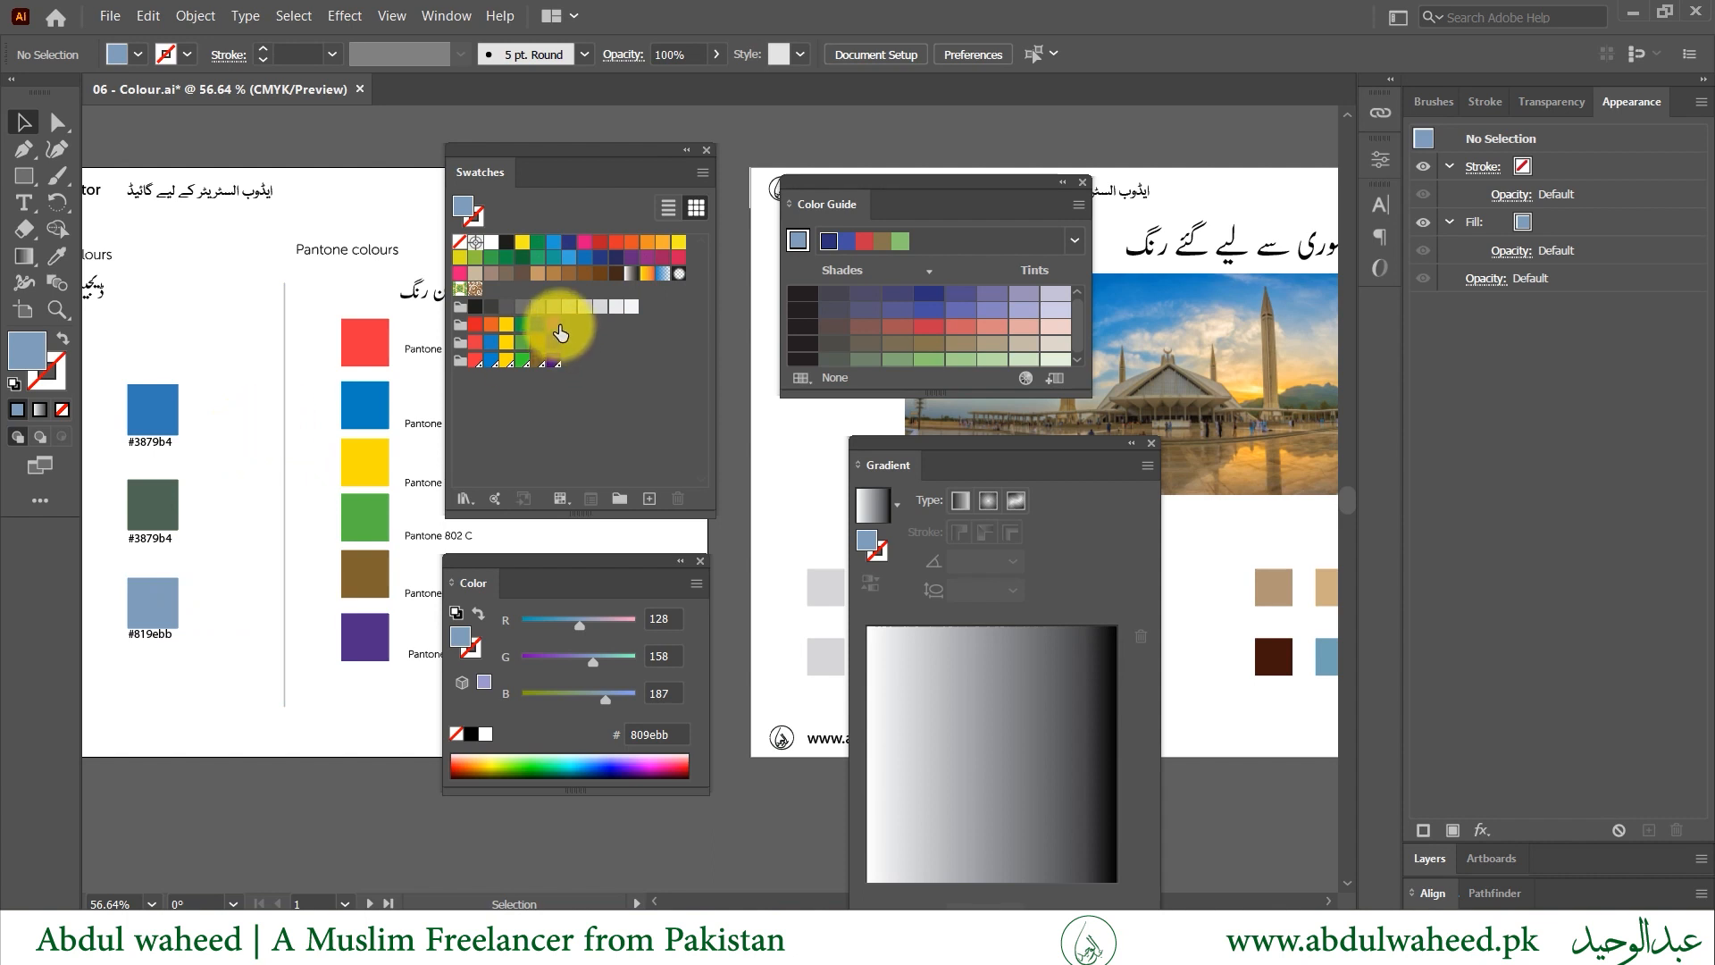
click(599, 241)
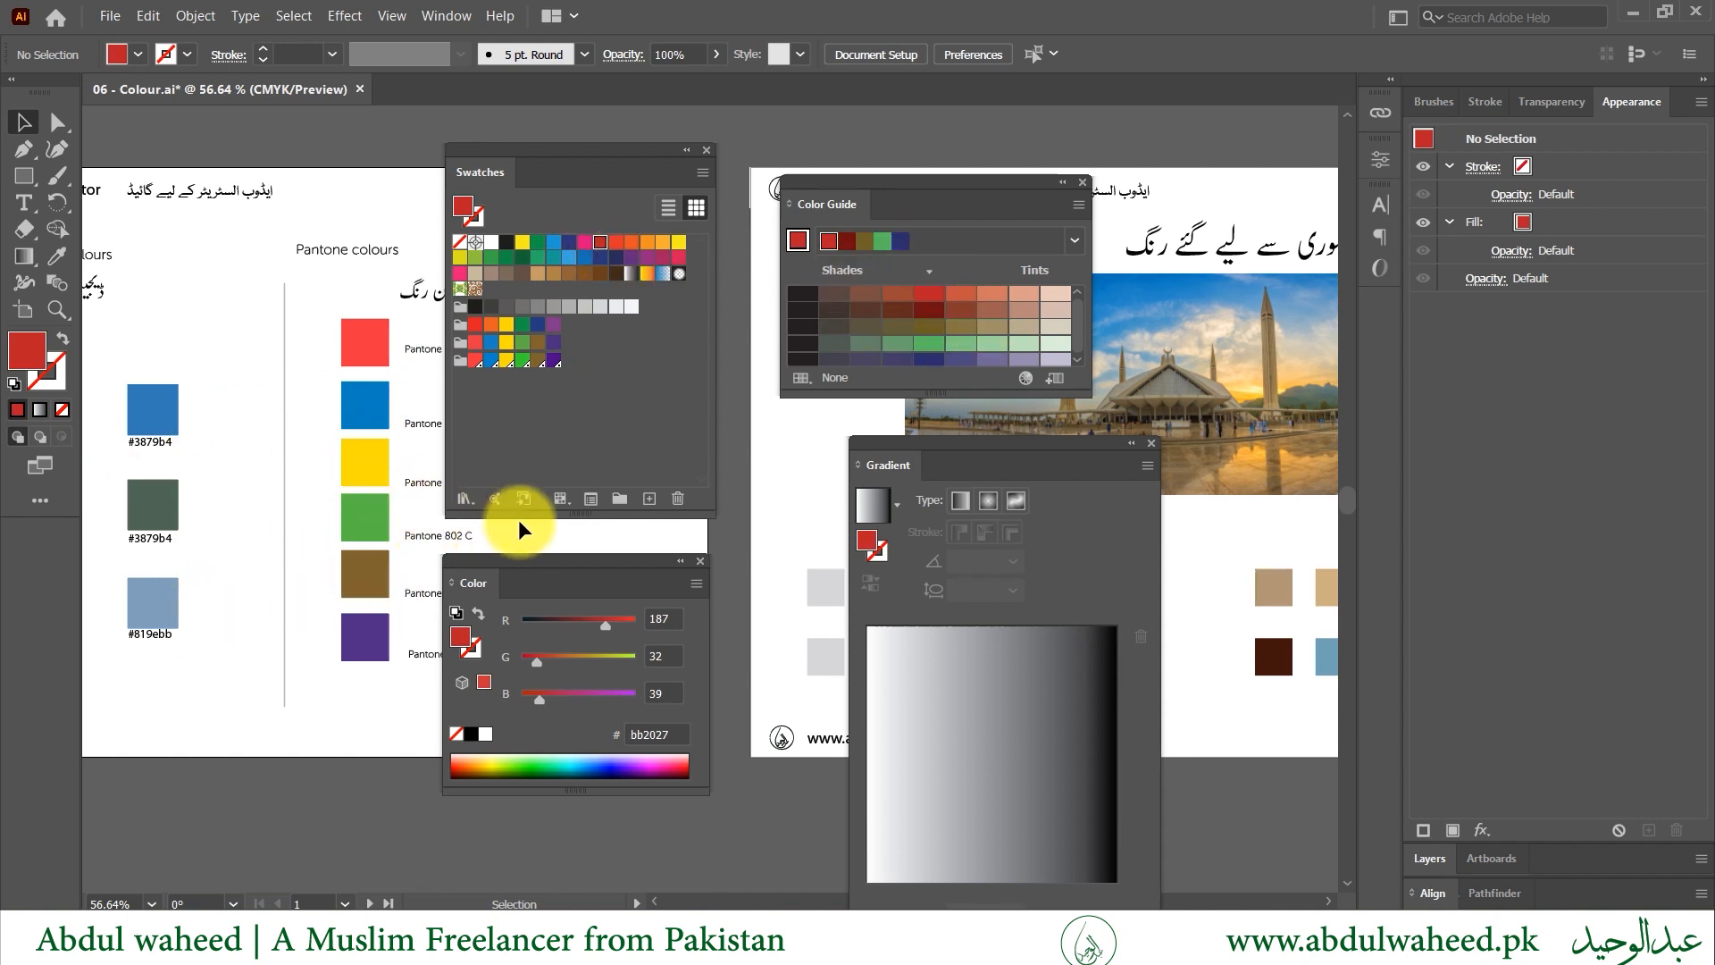
- Move the Gradient panel clear of the circles and select the orange gradient circle to show its gradient settings
scroll(707, 532, right, 10)
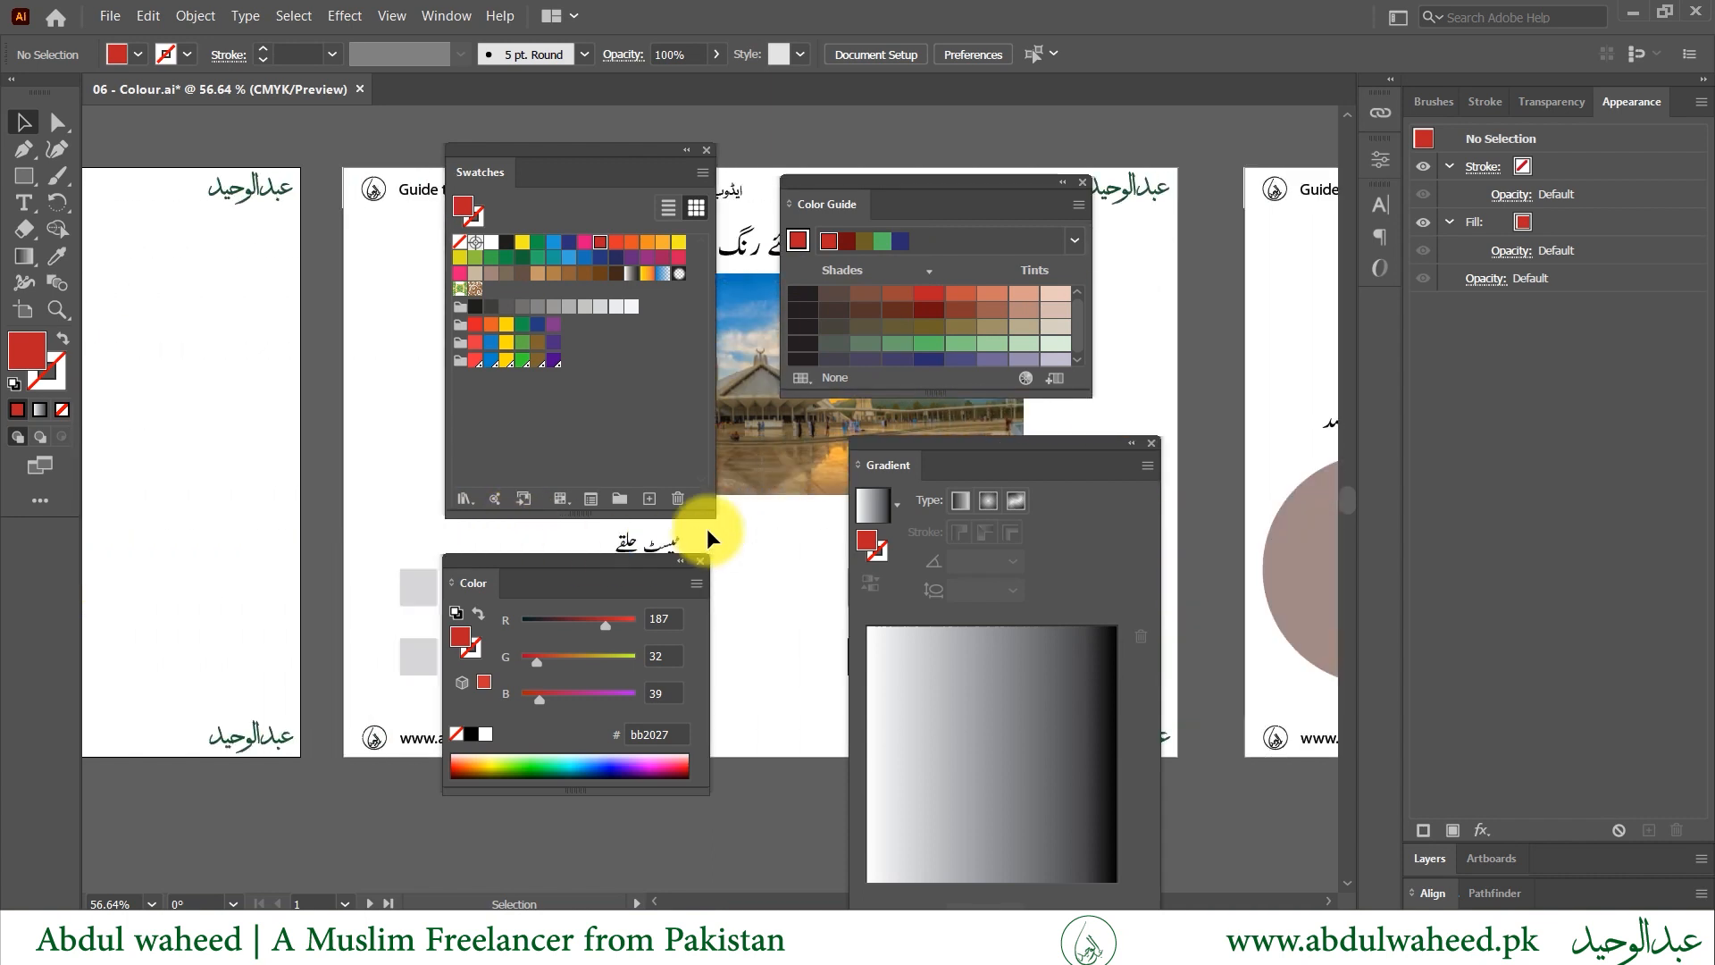
scroll(706, 528, right, 2)
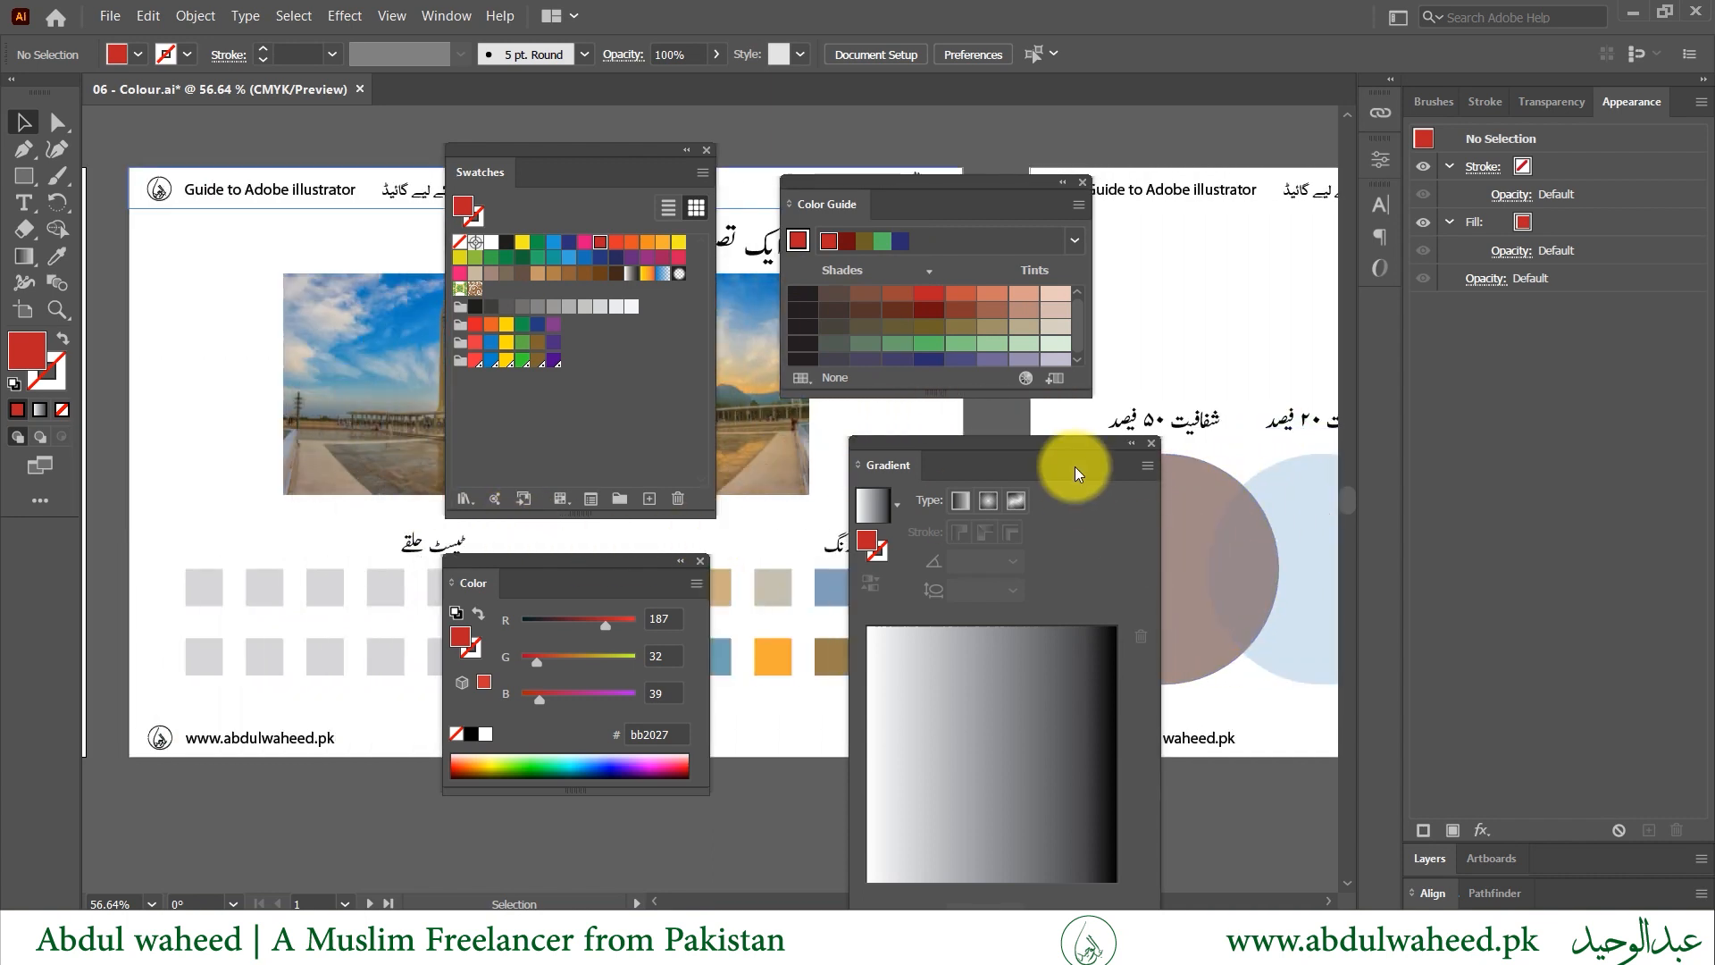
drag(1076, 452, 937, 445)
scroll(1109, 389, right, 2)
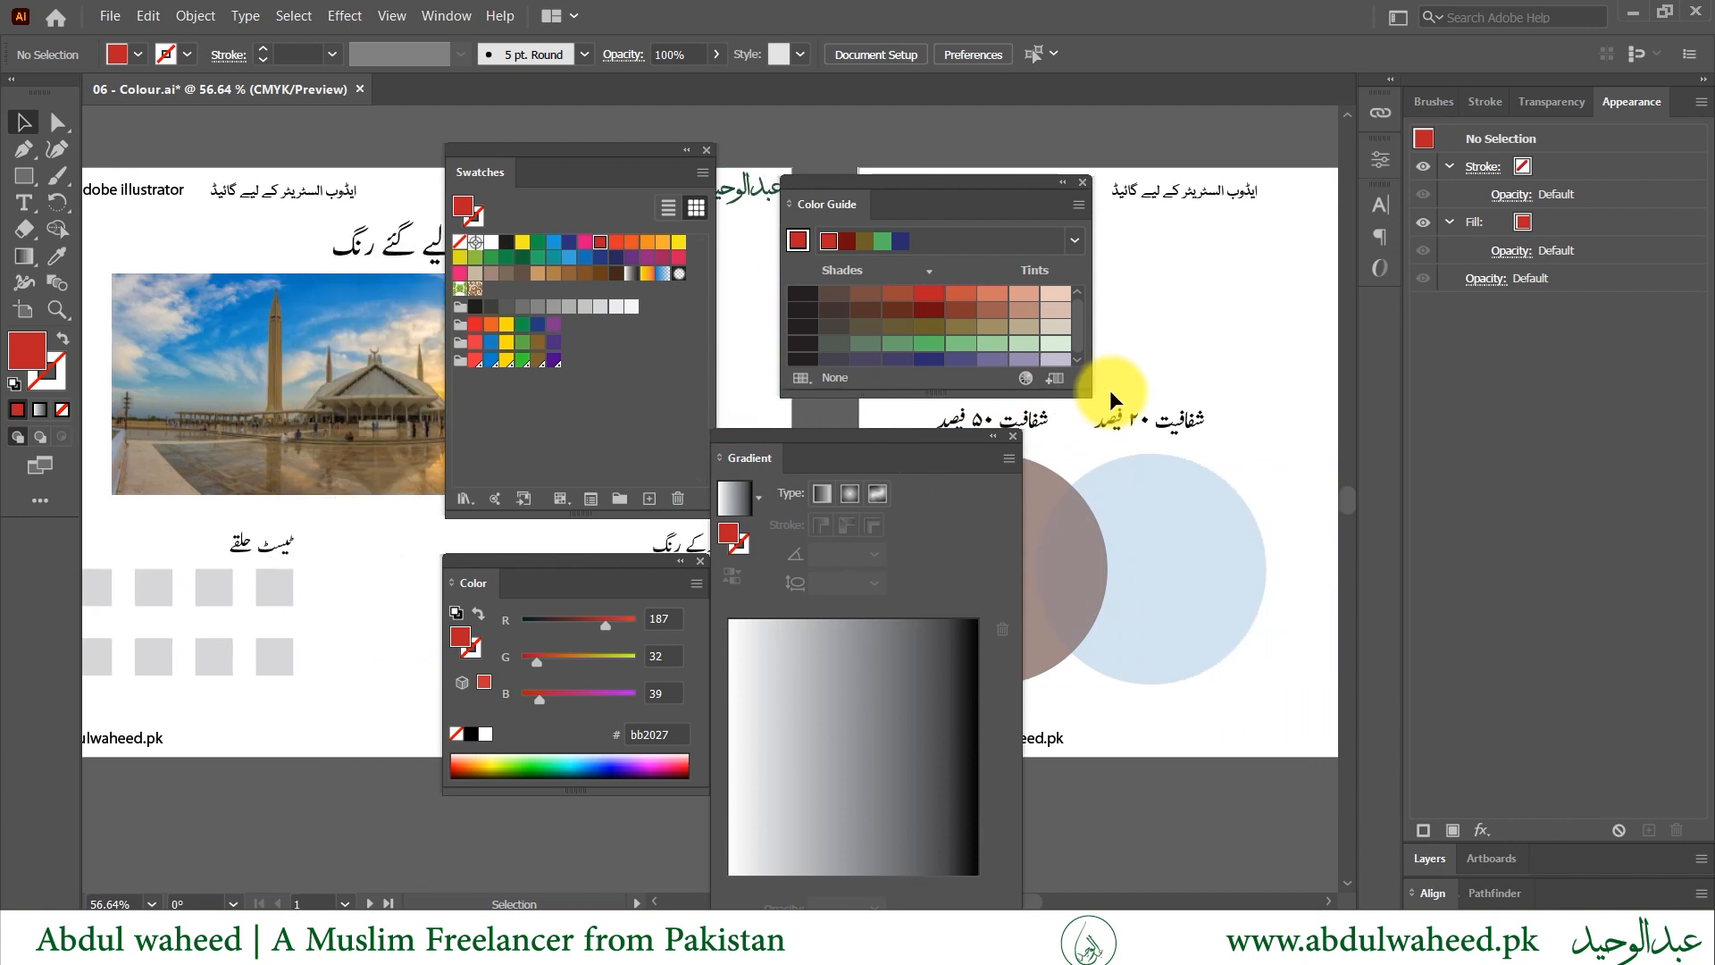
scroll(1110, 389, right, 5)
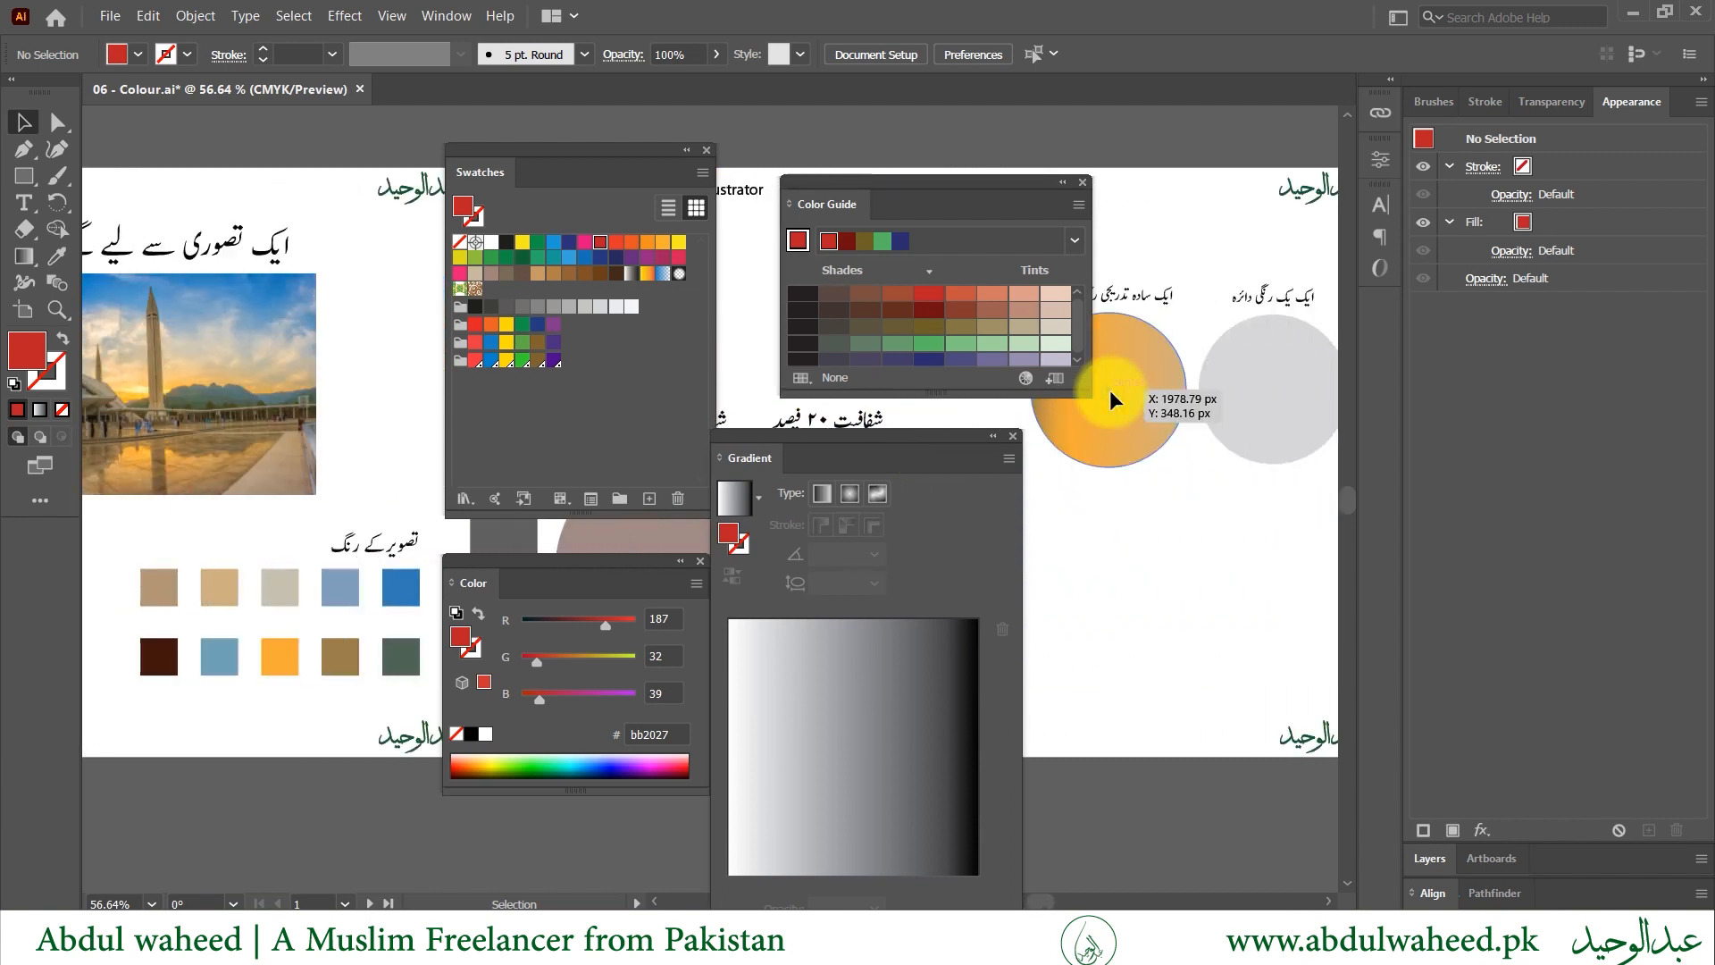
scroll(1213, 393, right, 2)
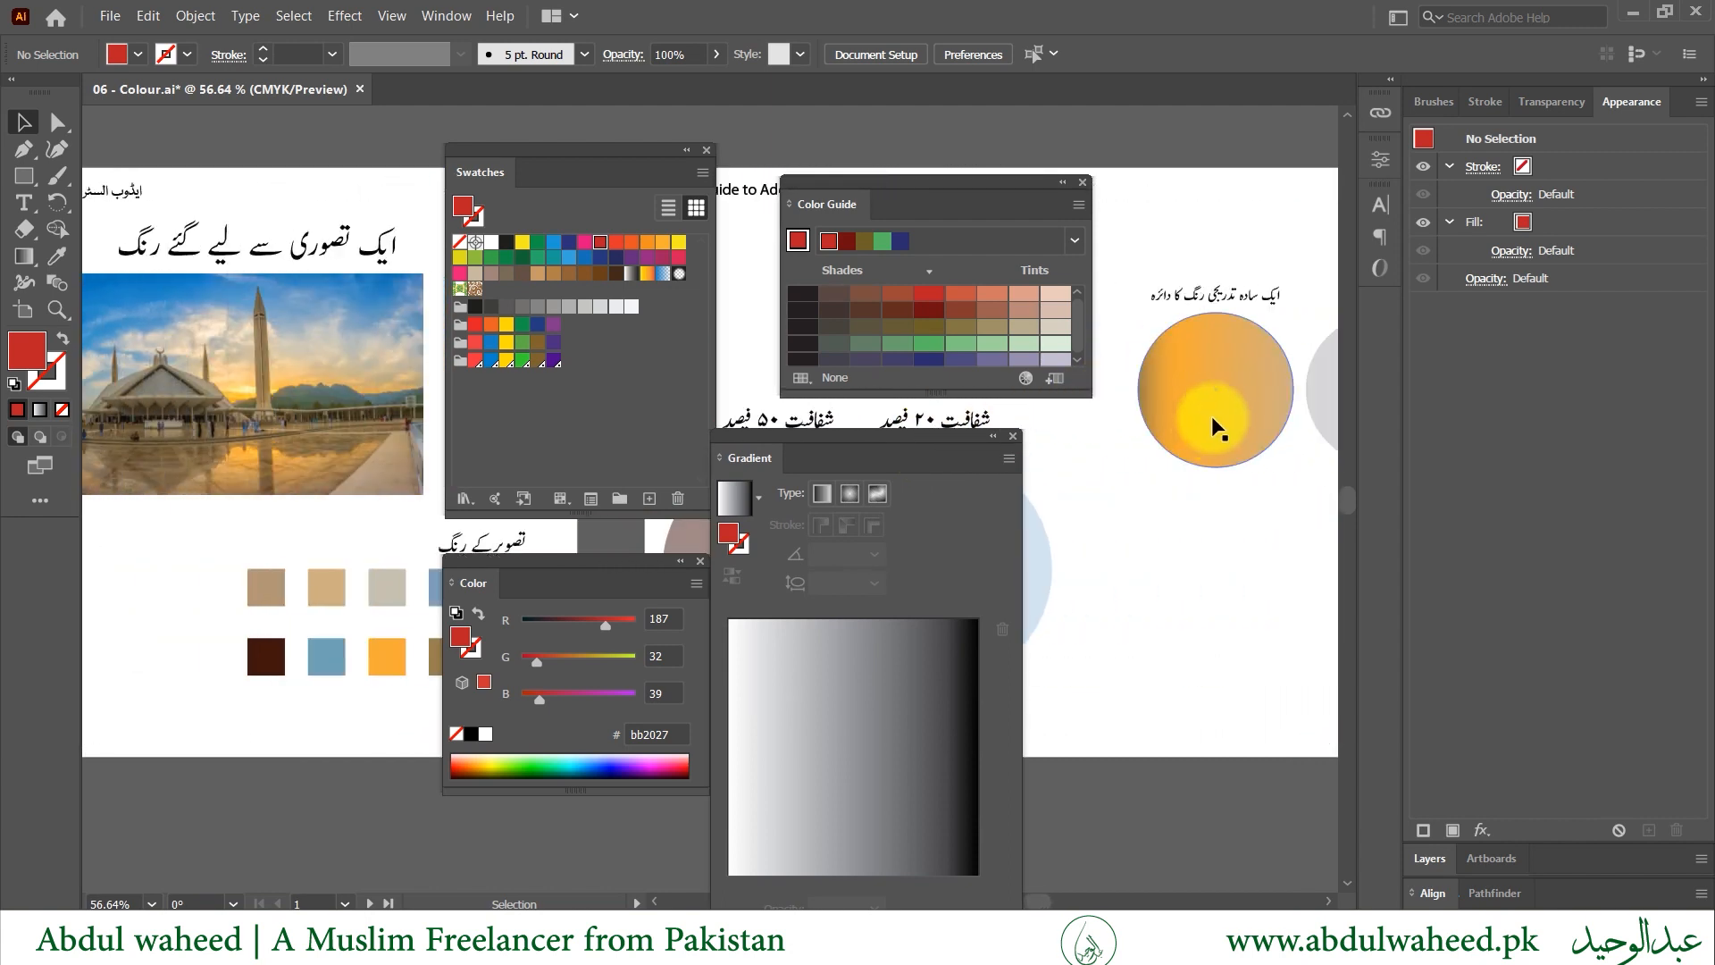
click(1212, 399)
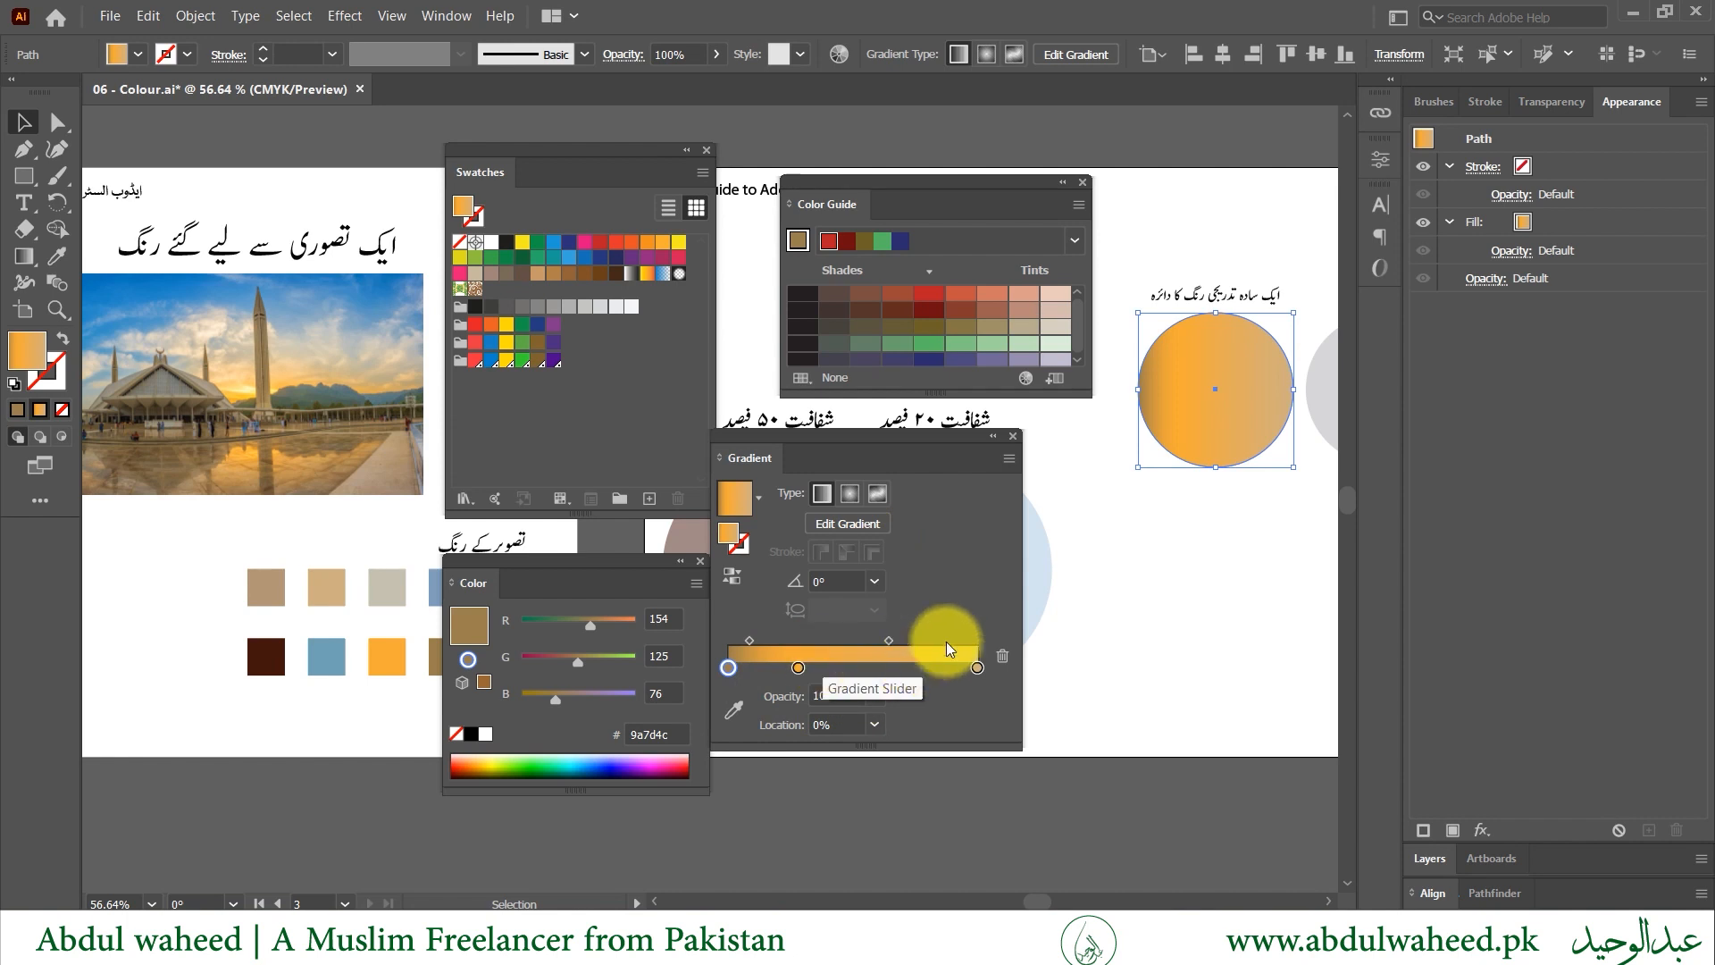
- Show the Transparency panel, float it over the Gradient panel, and check the opacity of the gradient and grey circles
scroll(1240, 533, right, 3)
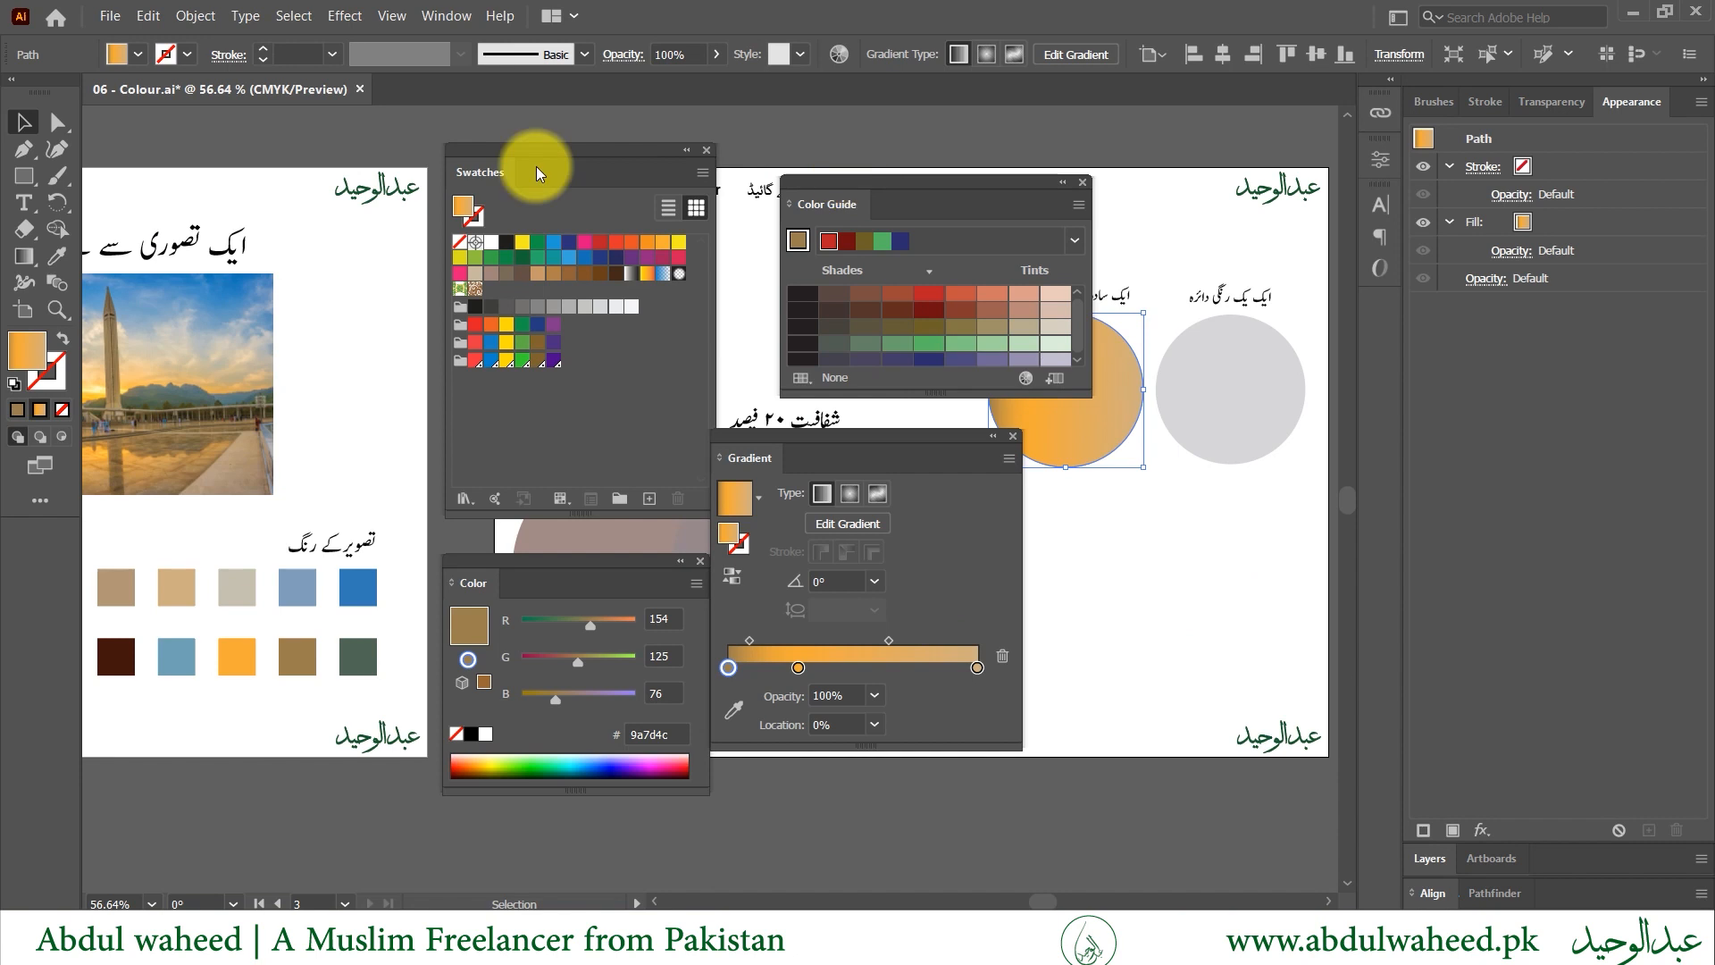
click(448, 16)
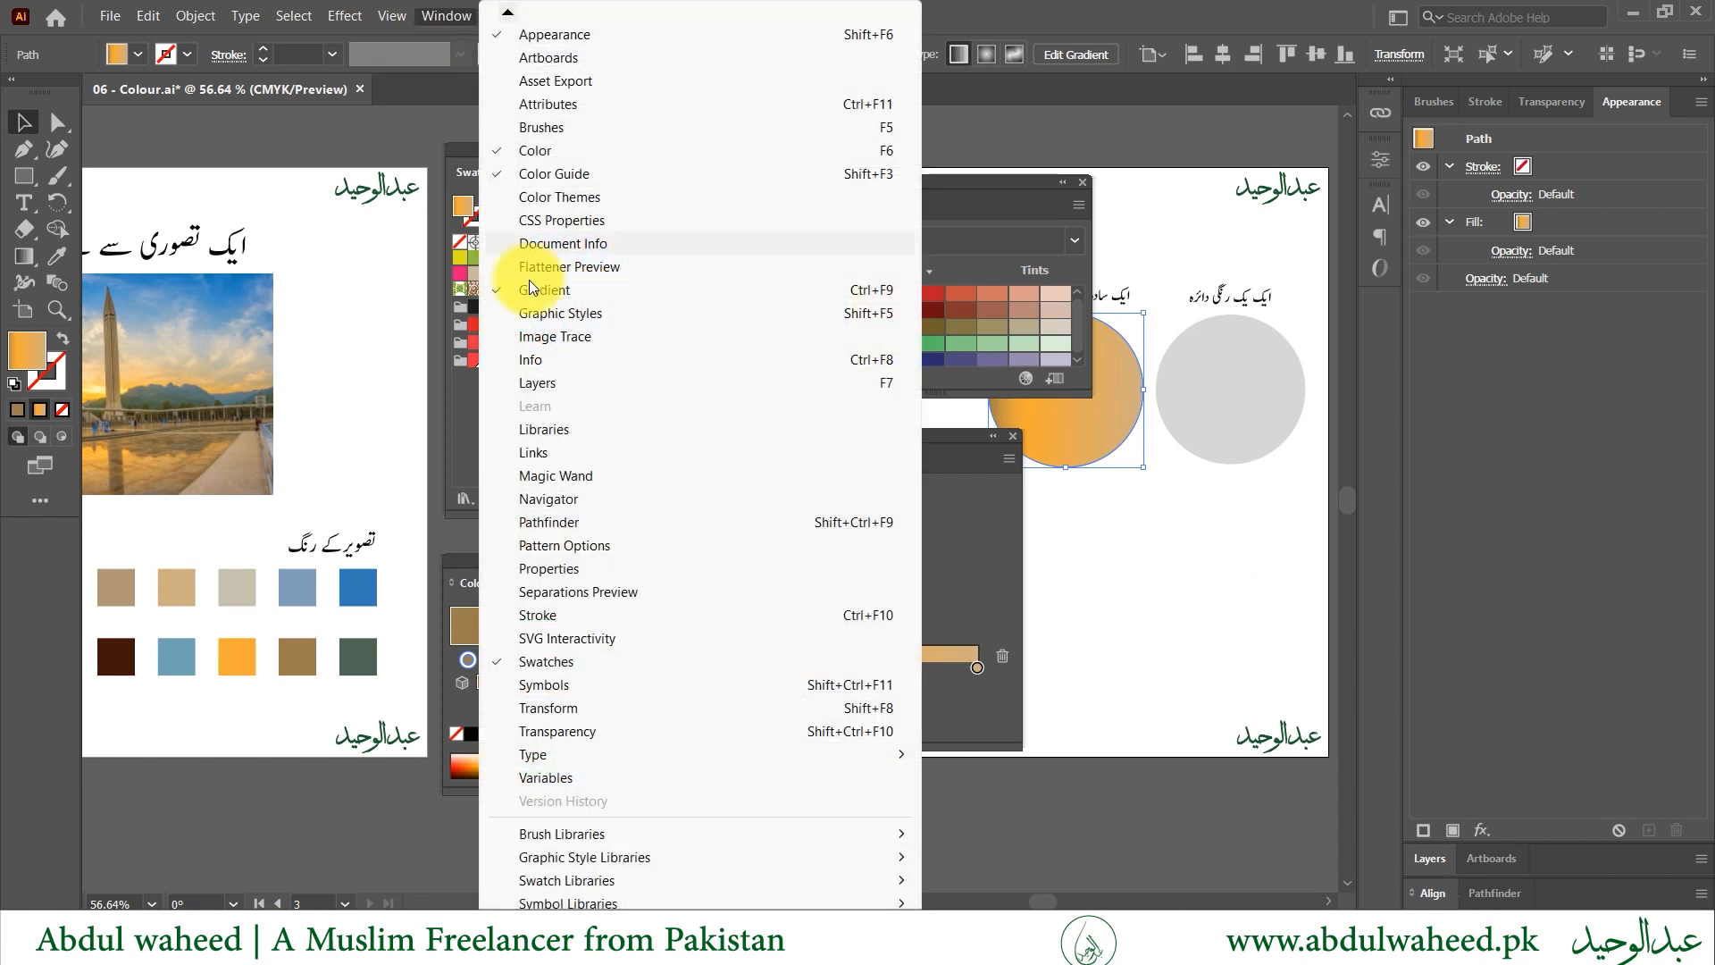
click(535, 731)
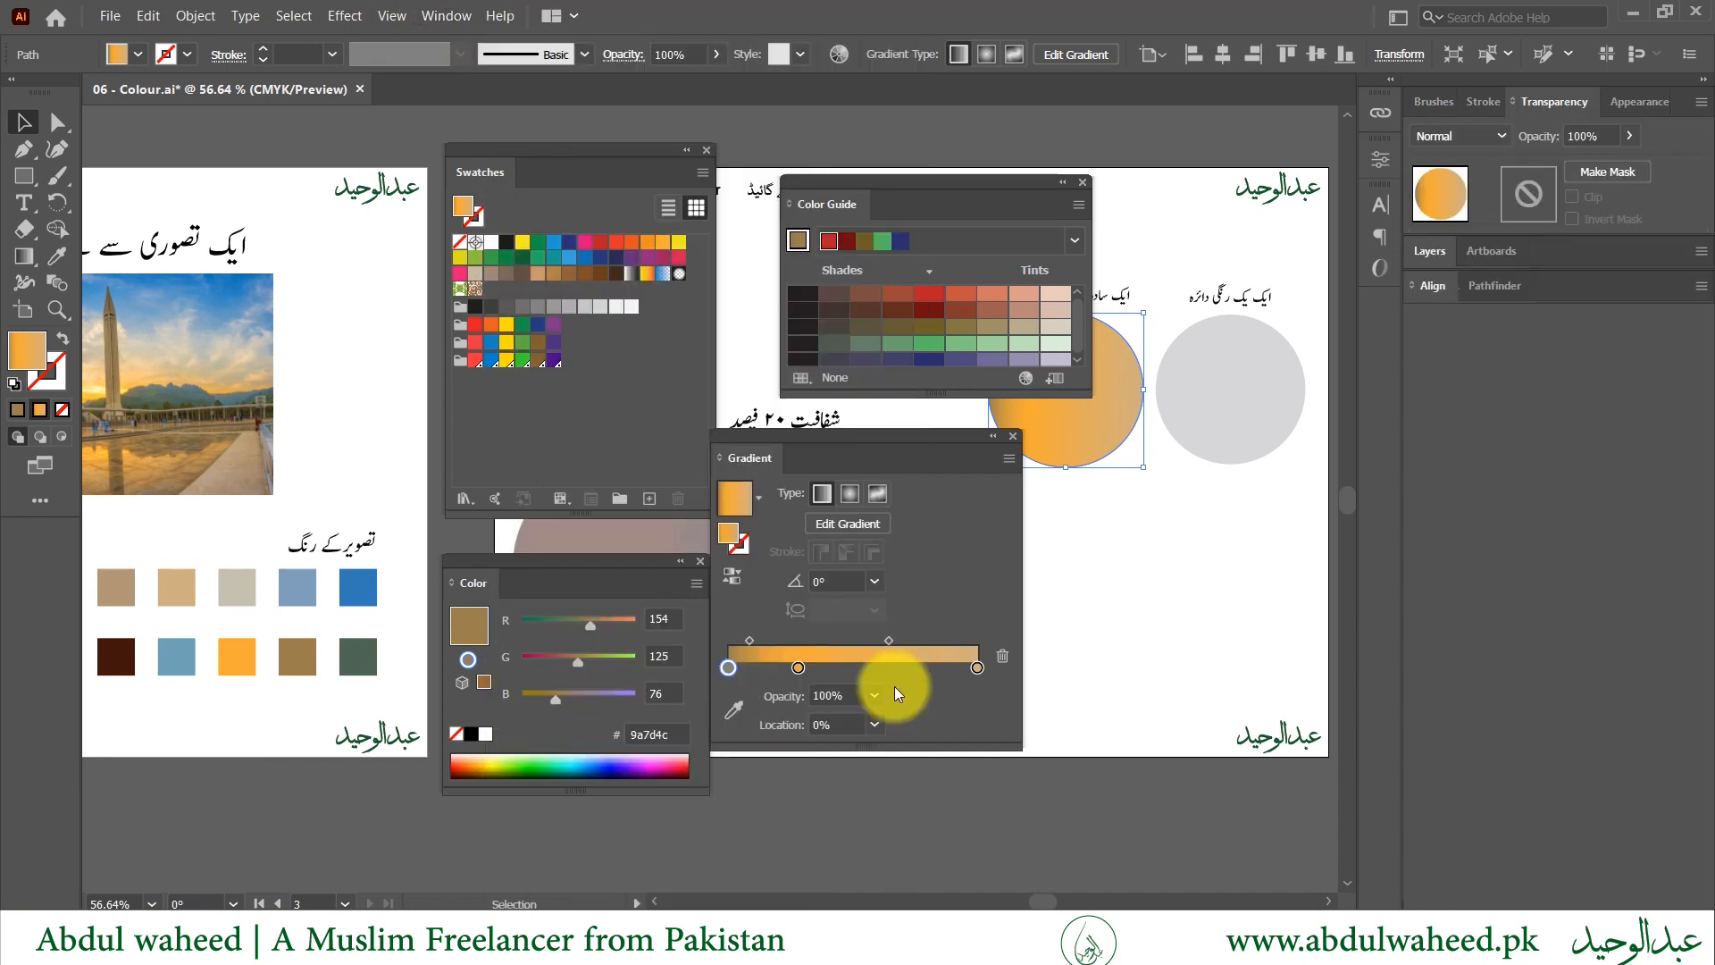
drag(1568, 104, 907, 619)
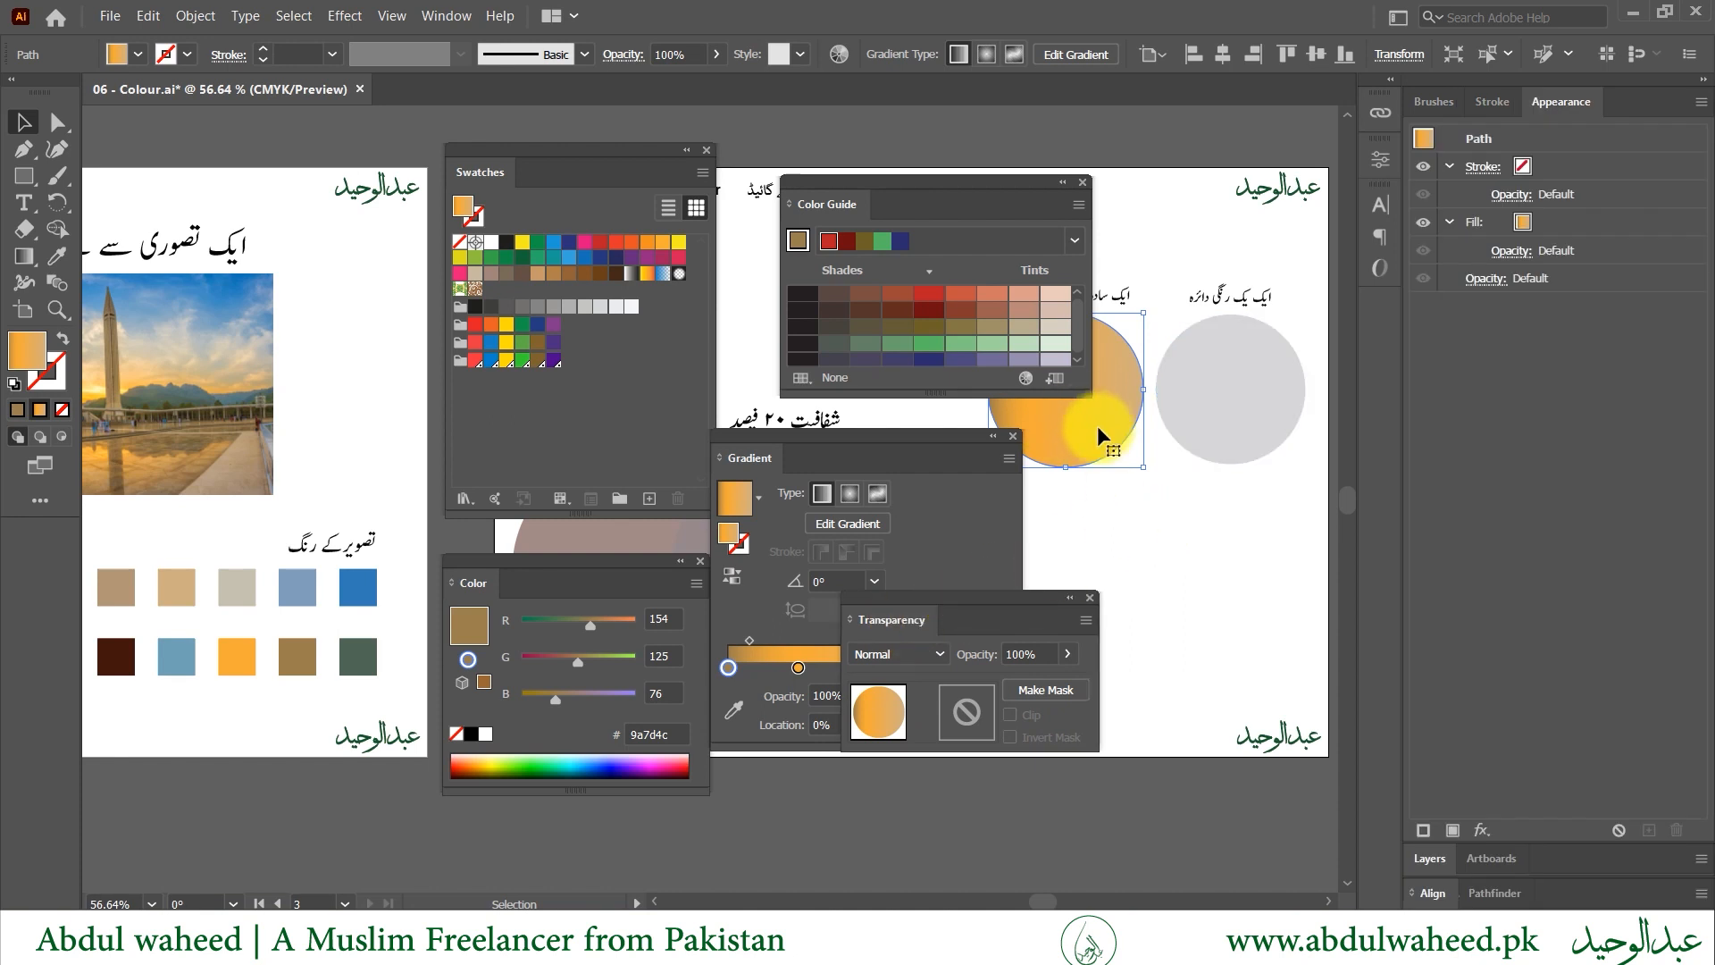
click(1063, 653)
click(1207, 416)
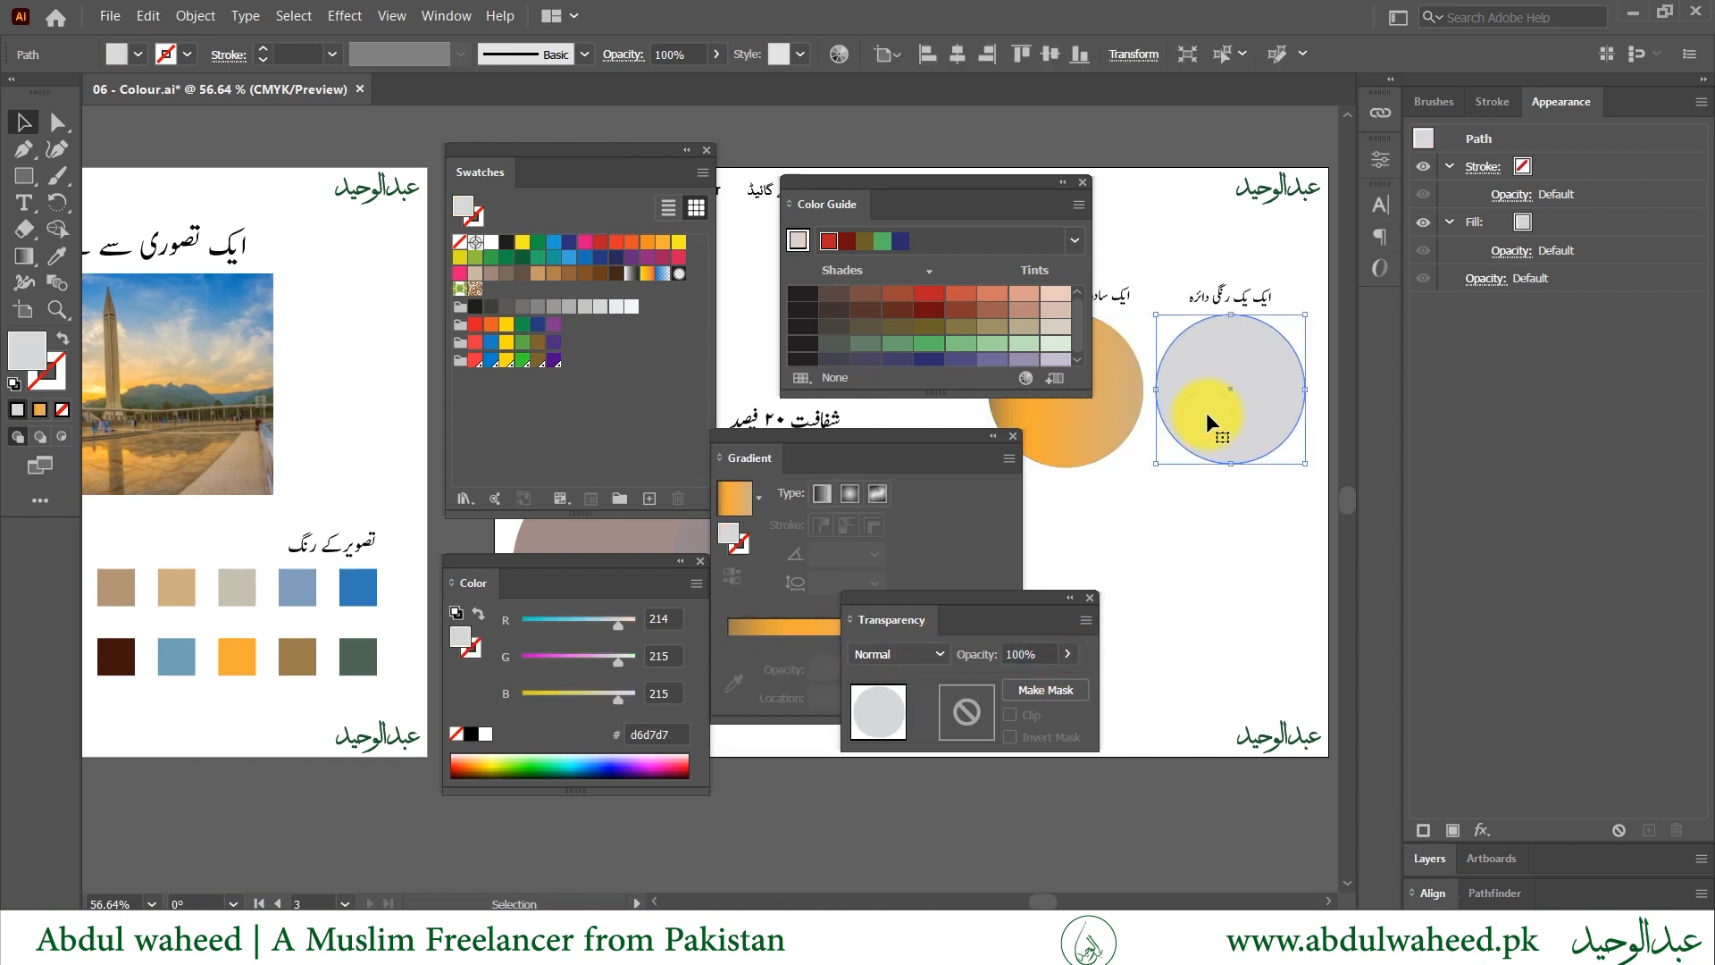
- Move the Color Guide off the overlapping transparent circles and check the opacity of the light blue circle
scroll(1045, 511, down, 4)
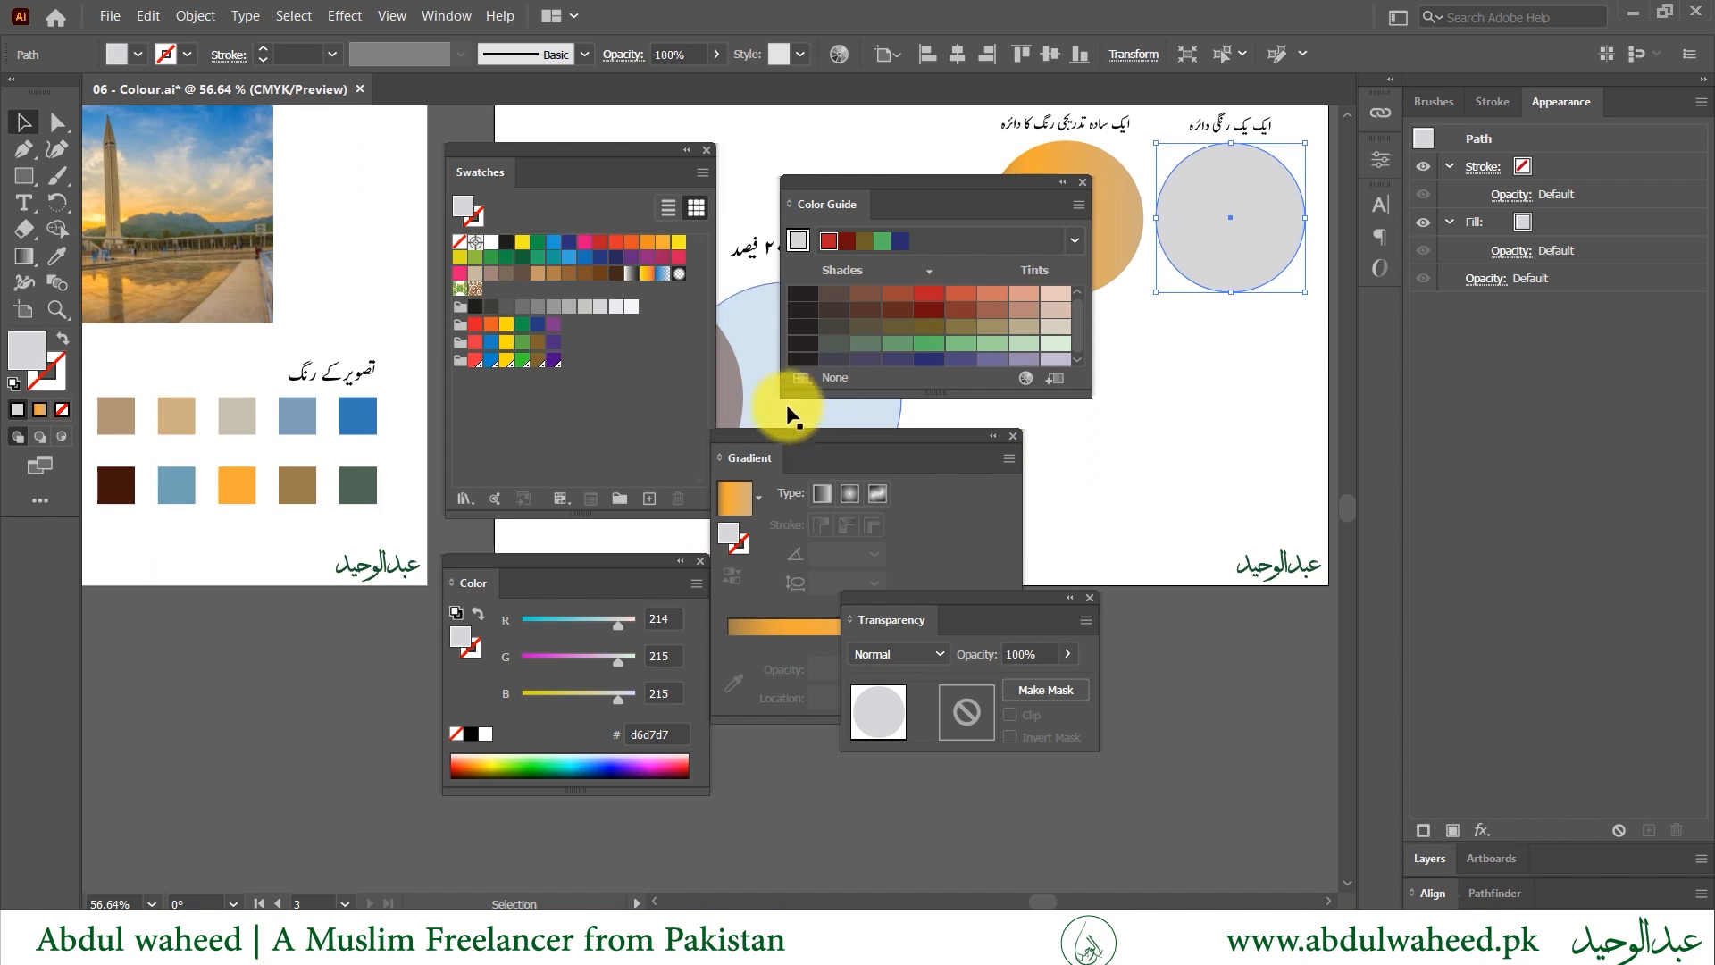
scroll(786, 413, left, 5)
drag(975, 180, 671, 192)
click(1061, 333)
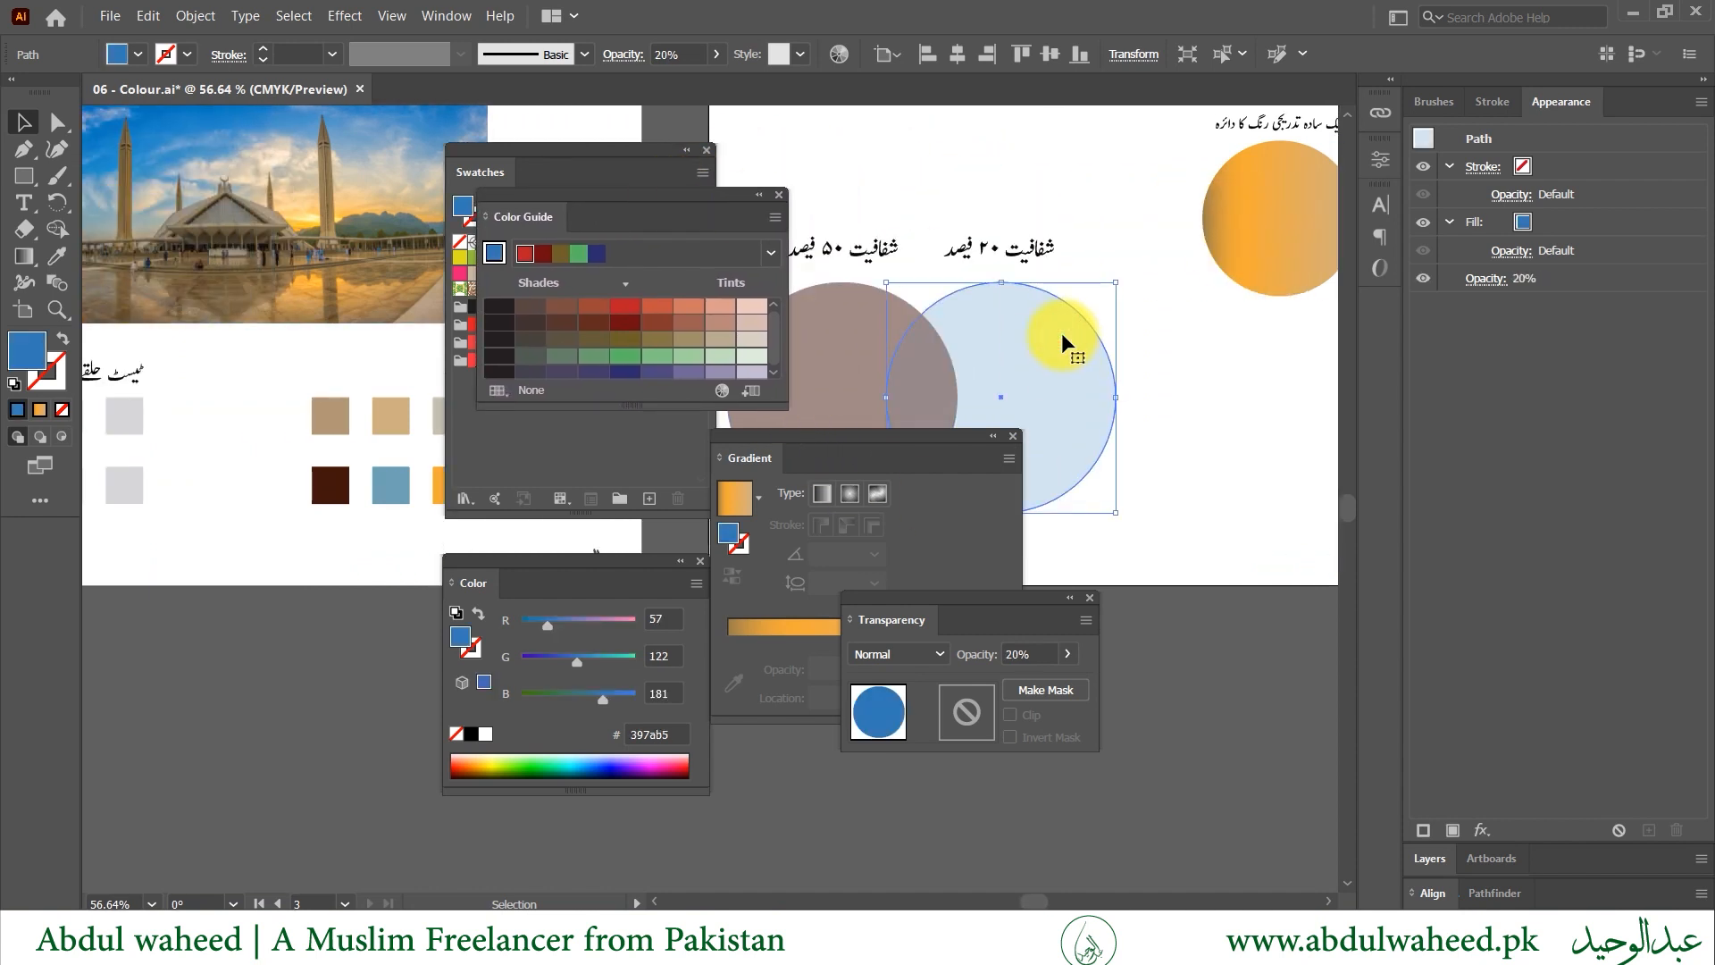
click(1036, 655)
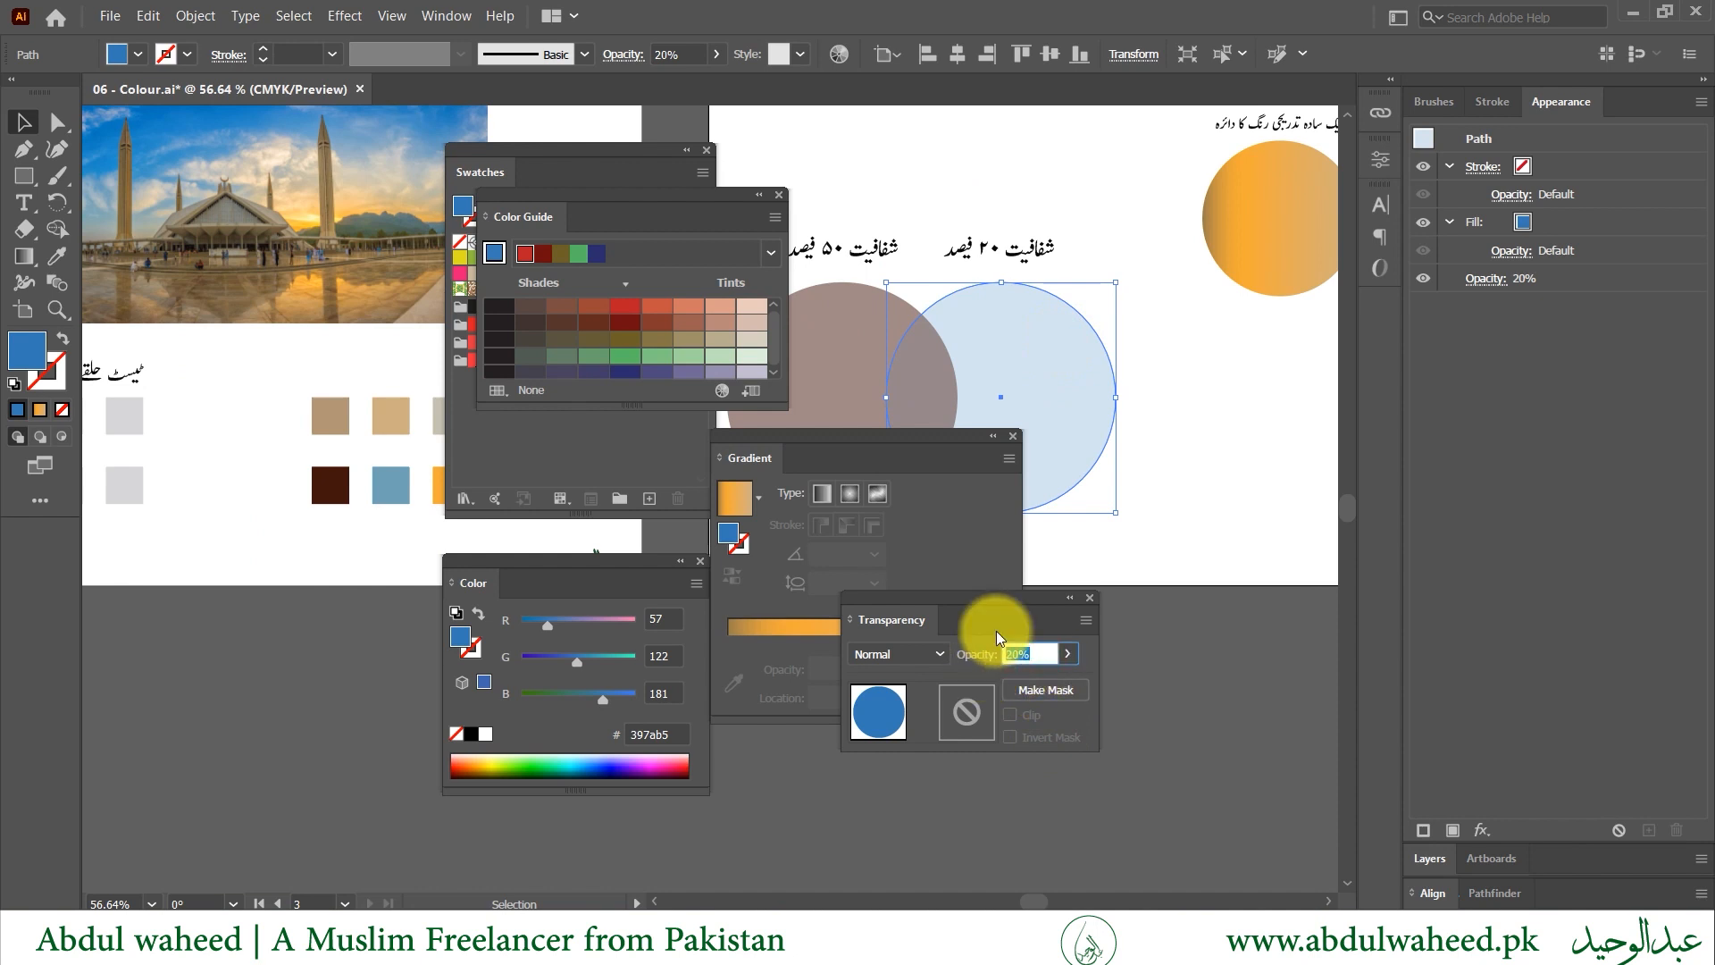
click(1166, 440)
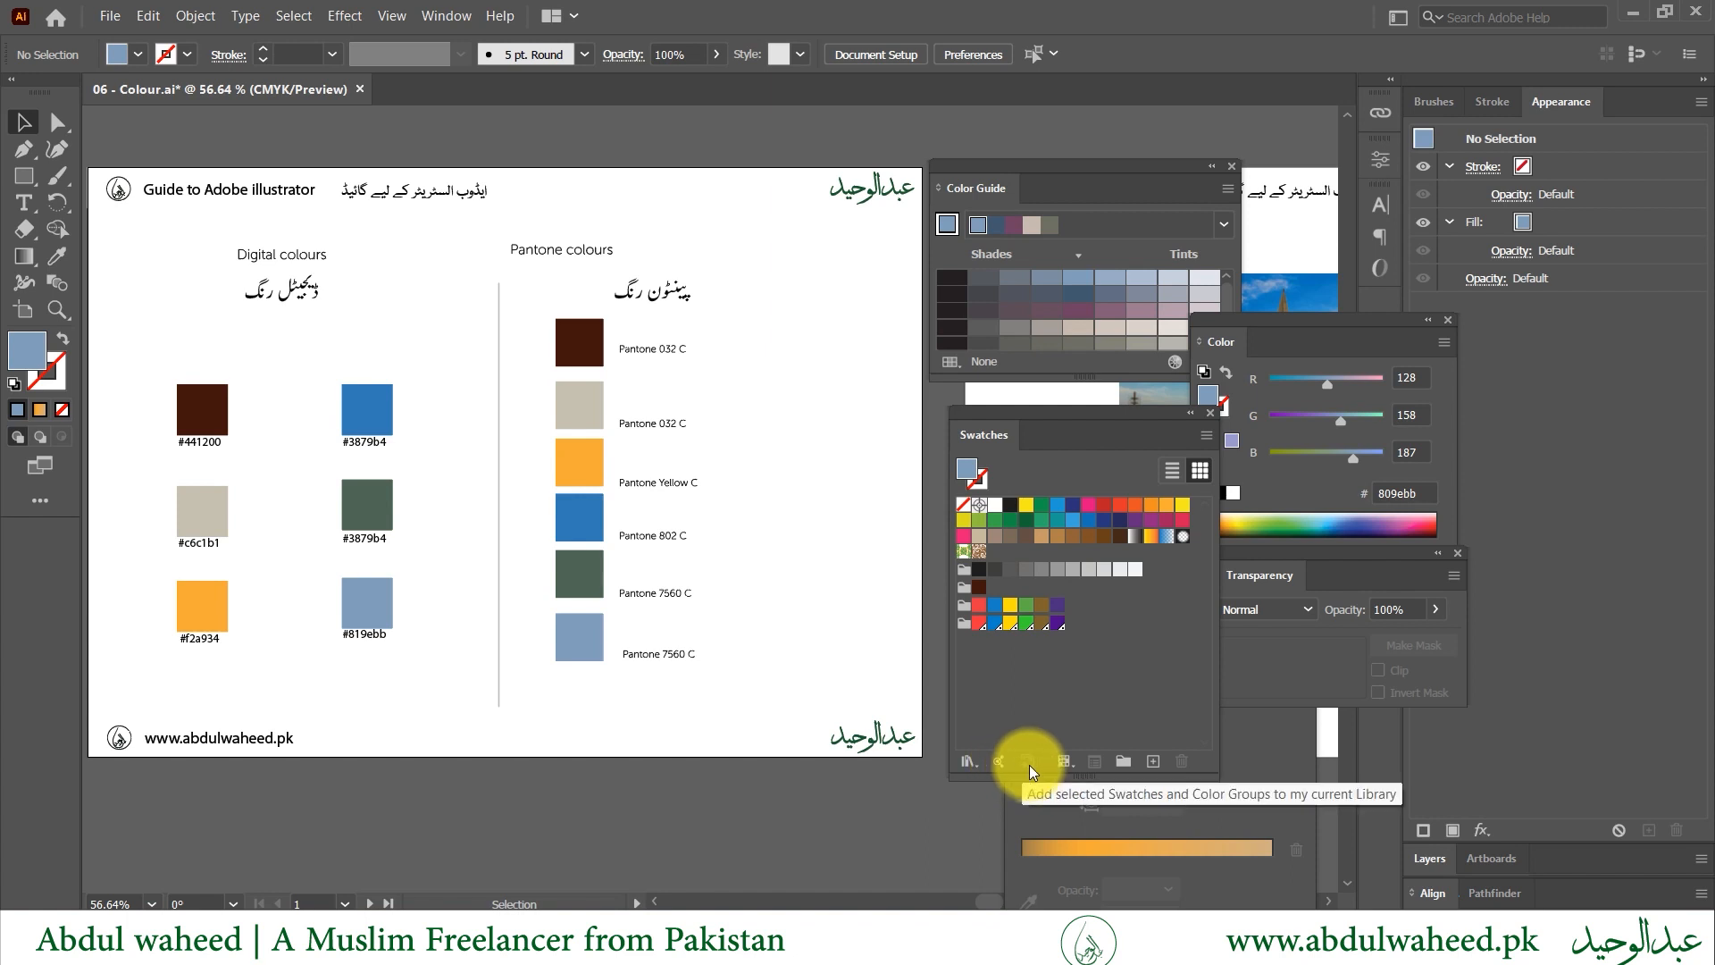
- Create a color group named Color Group 1 in the Swatches panel, and delete it
click(1122, 760)
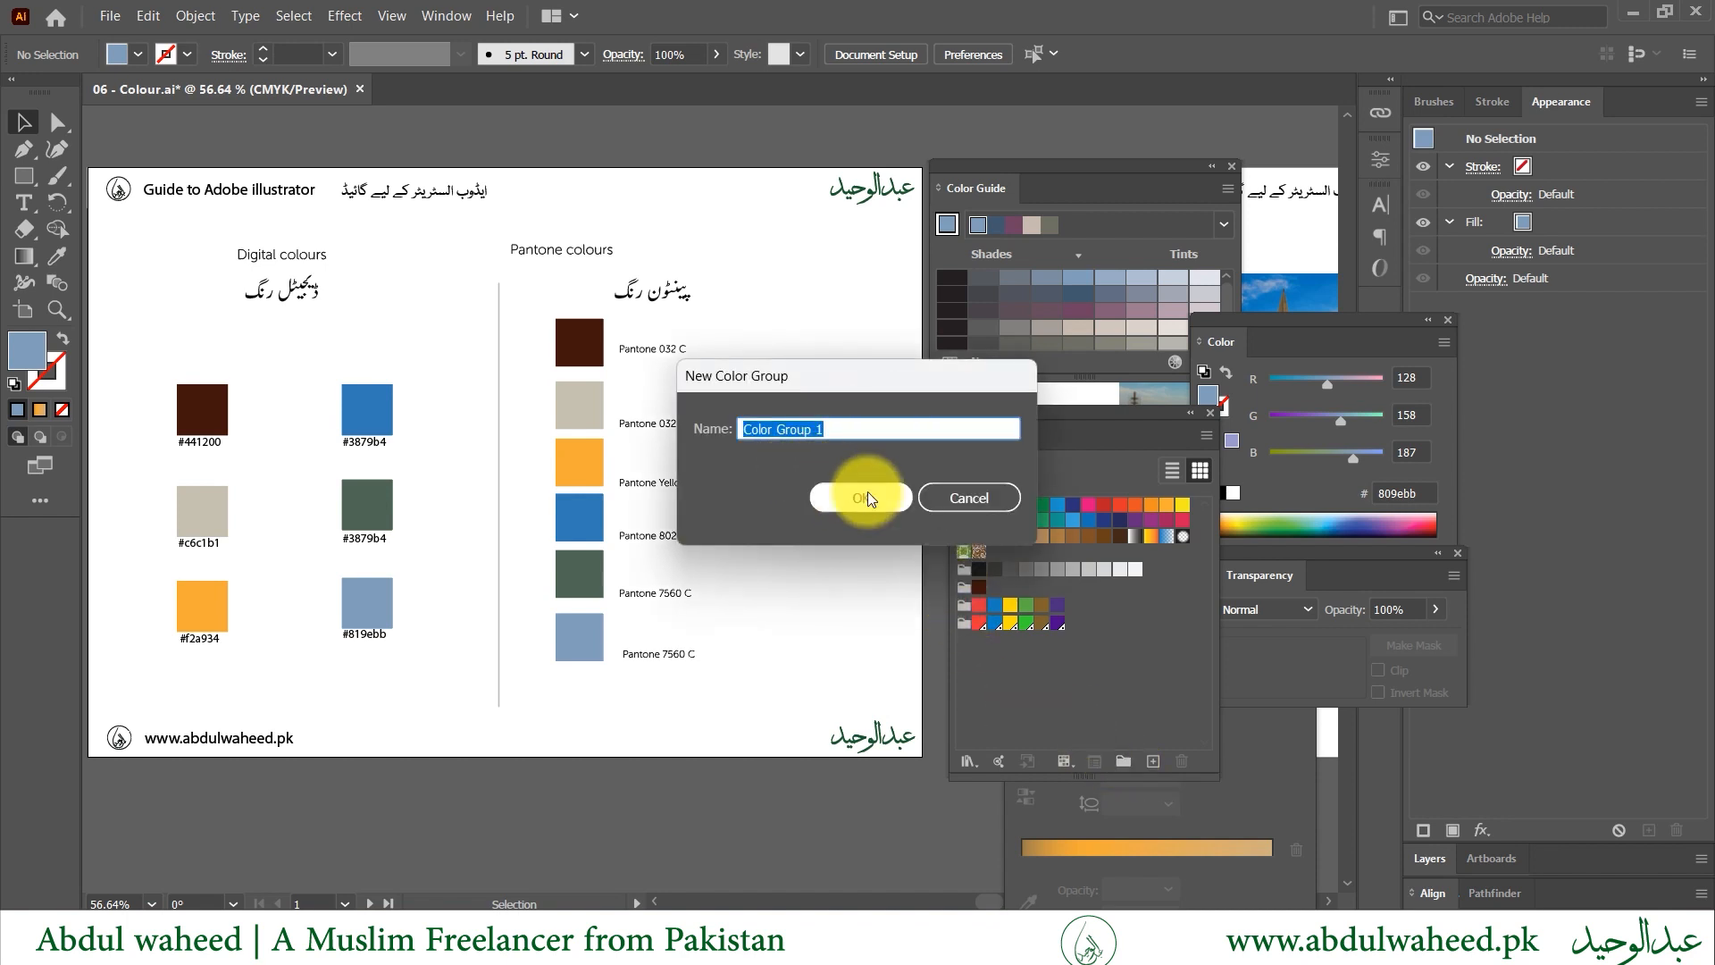
click(891, 500)
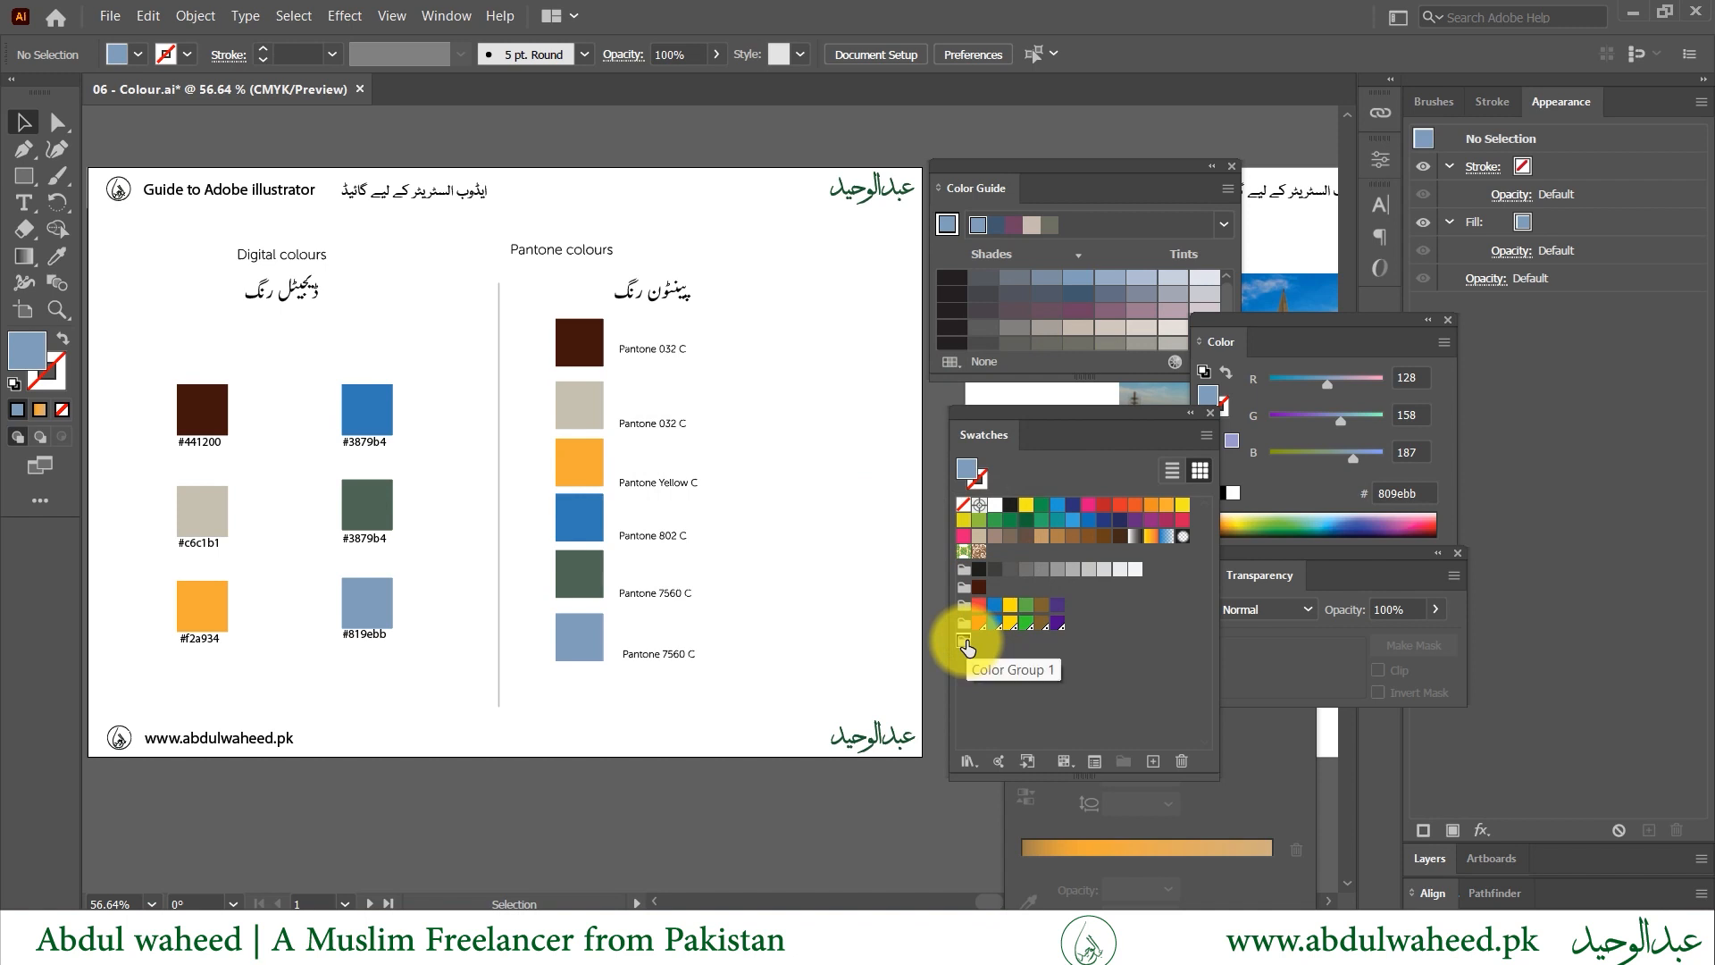
drag(966, 645, 1182, 763)
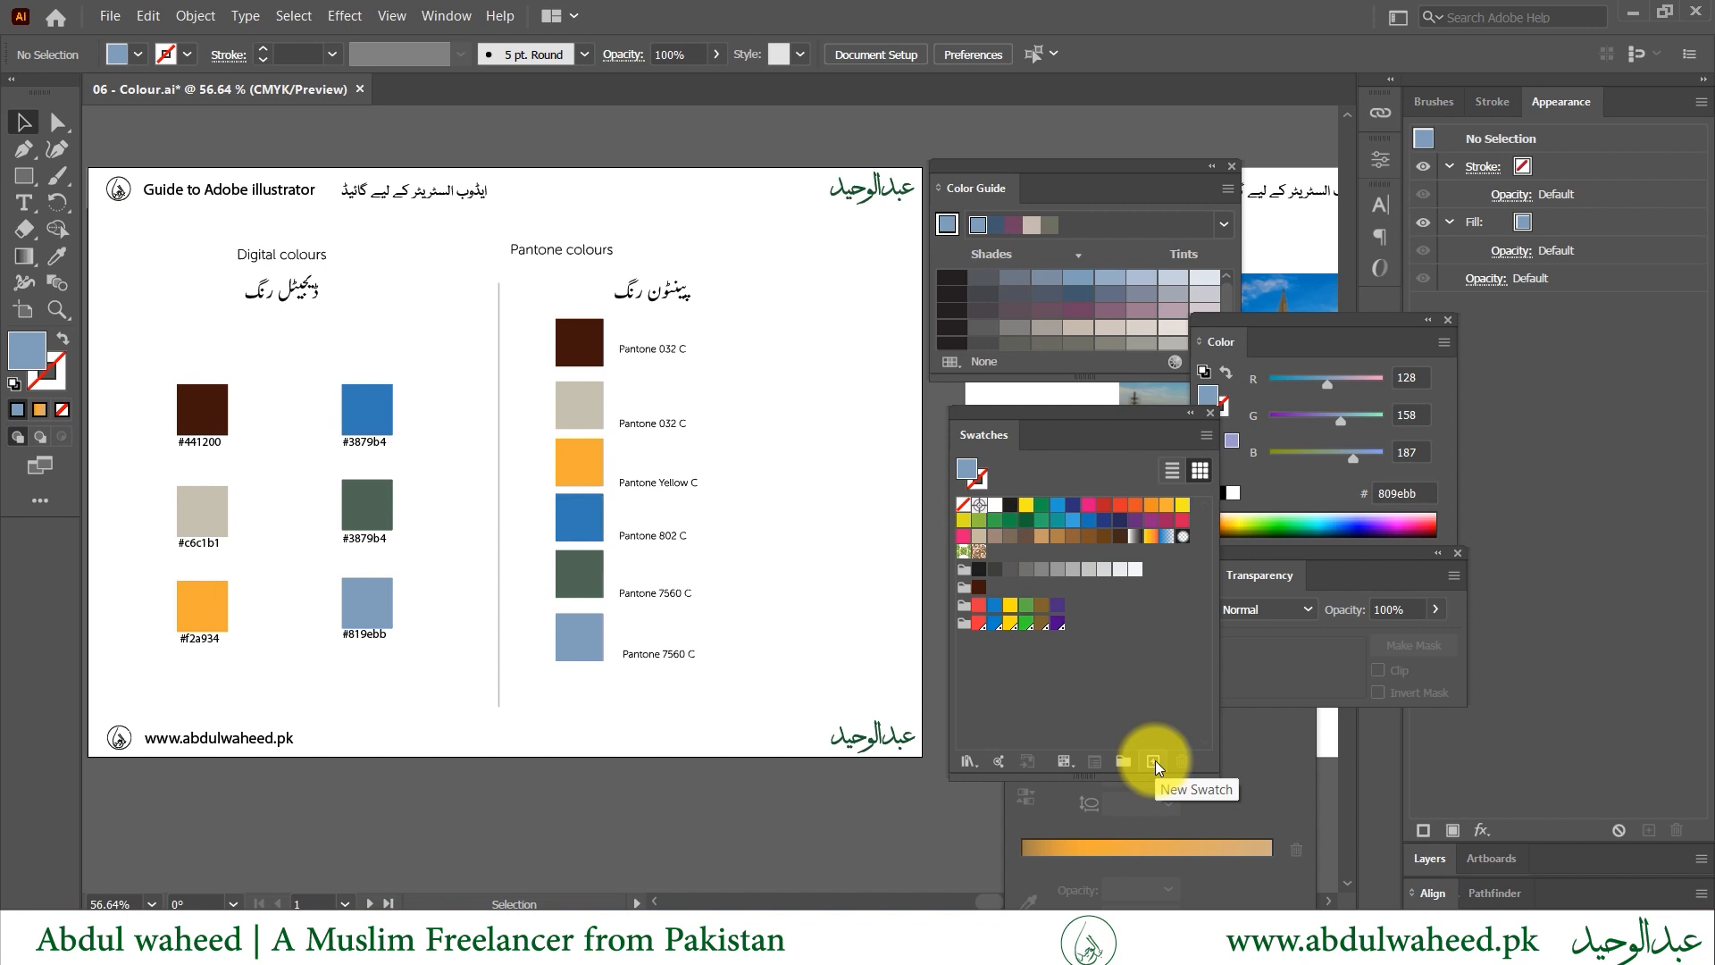
- Add the light blue fill as a global CMYK process swatch named C=52 M=30 Y=15 K=0, and delete that swatch
click(1153, 760)
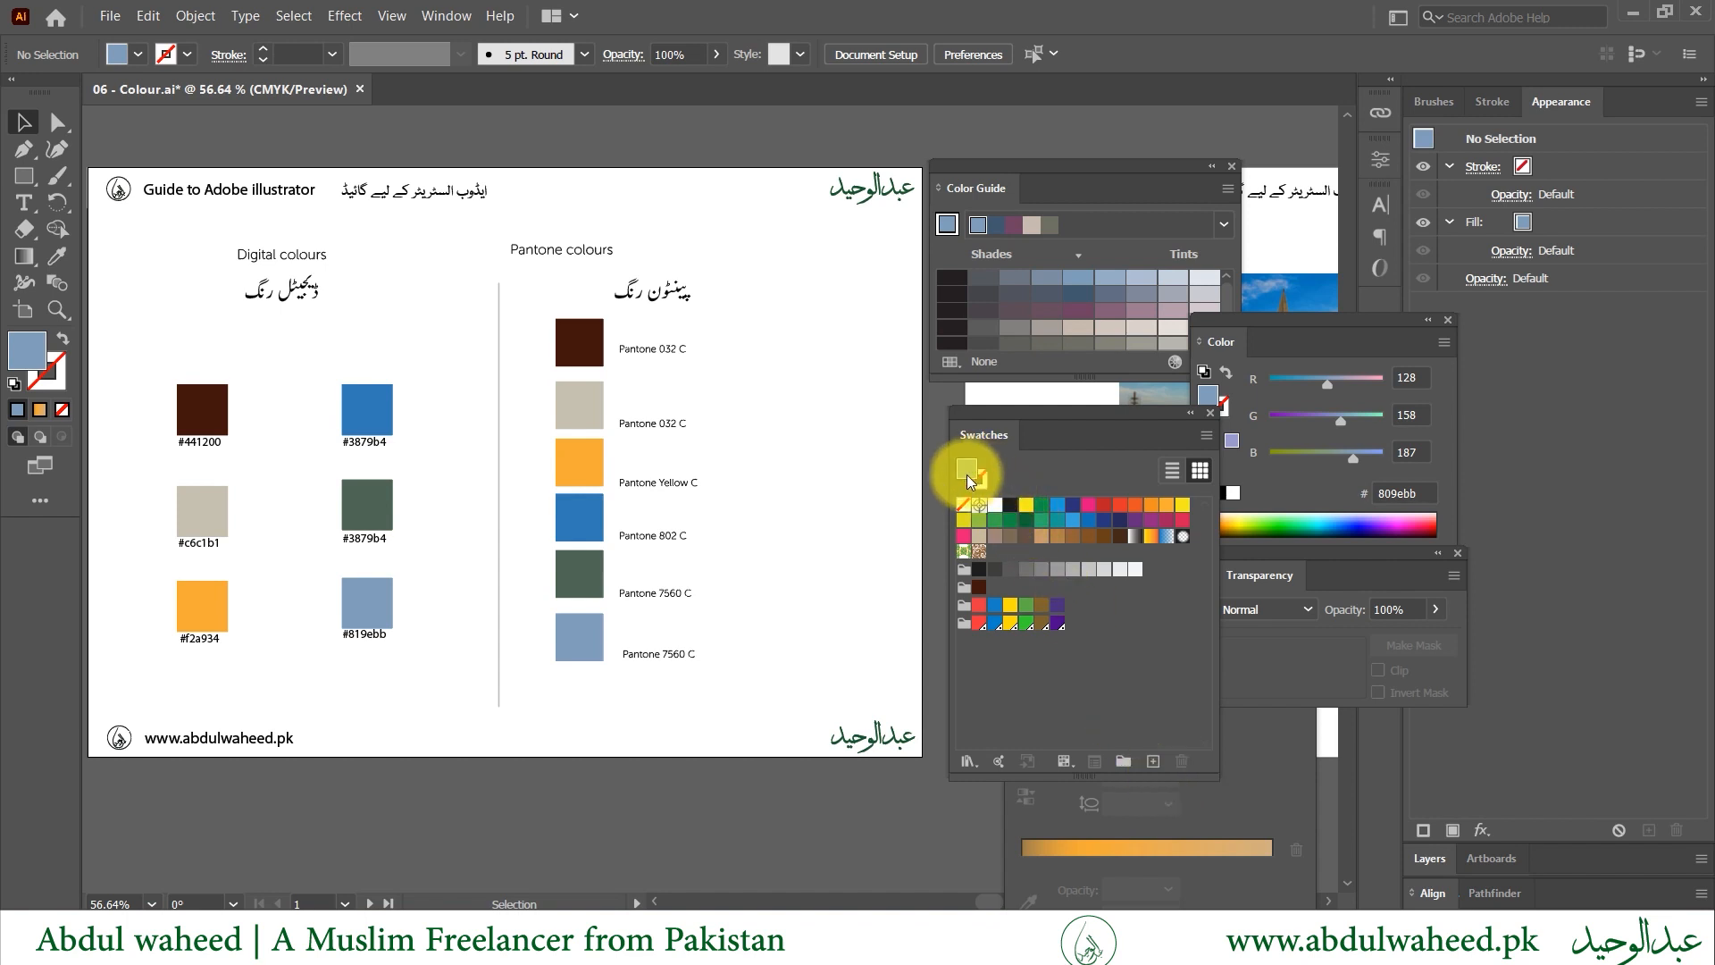
click(1144, 756)
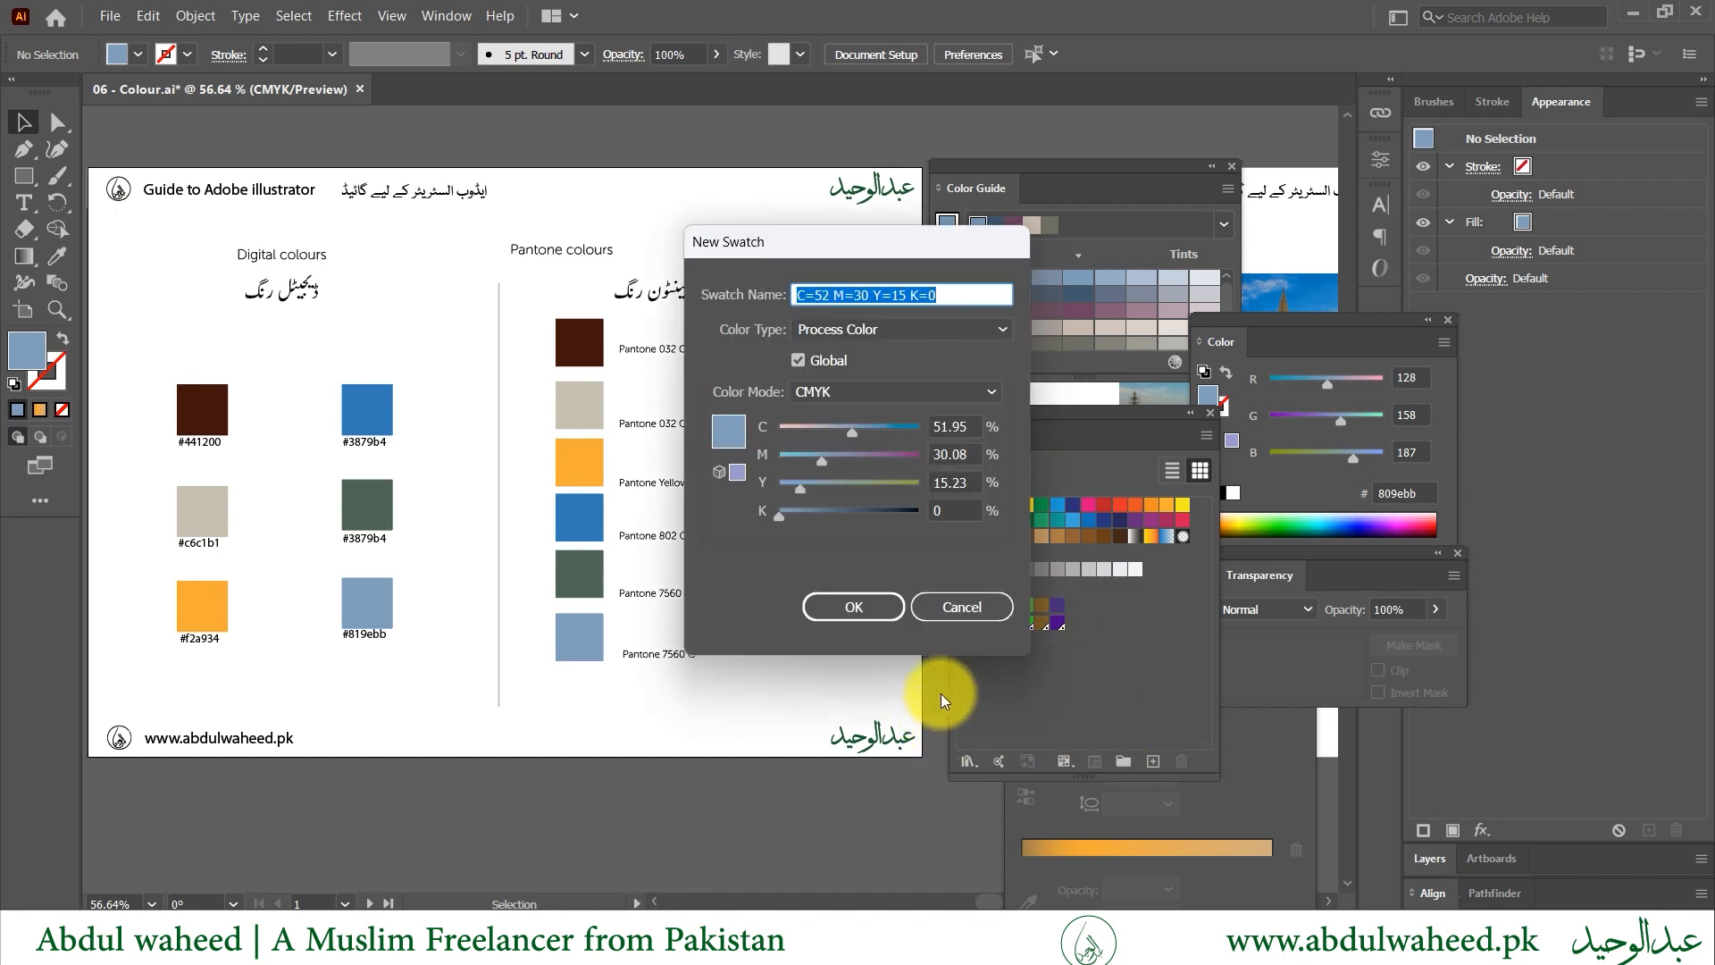
click(882, 598)
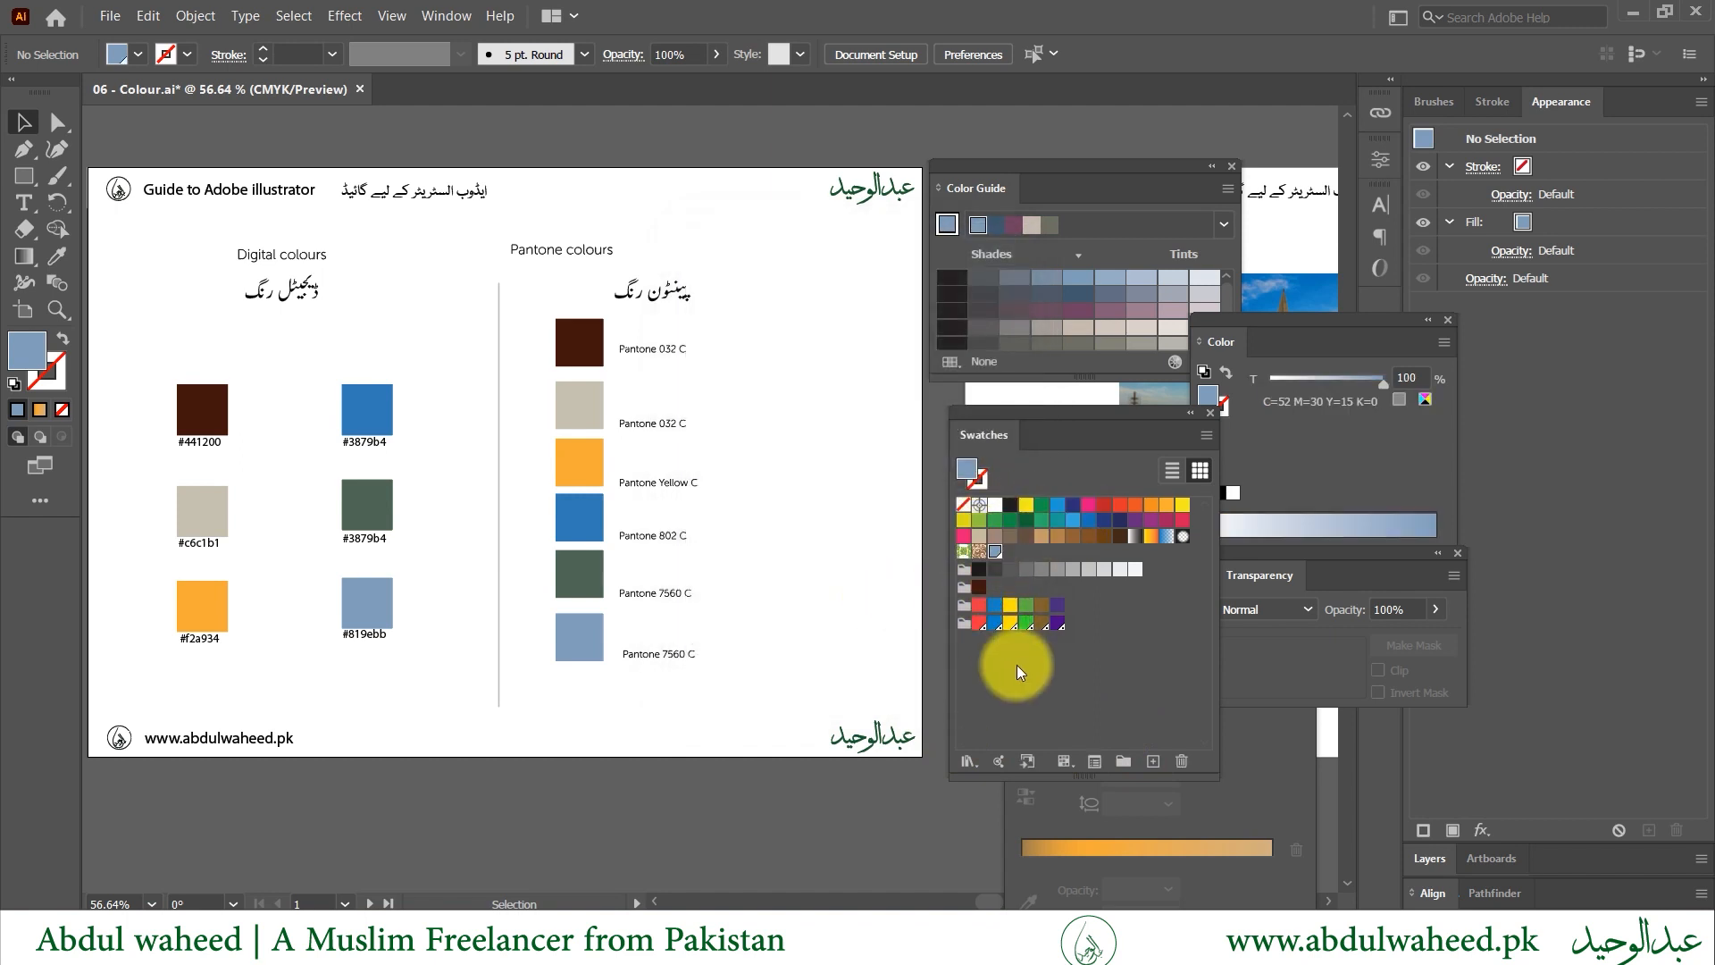
drag(994, 551, 1180, 760)
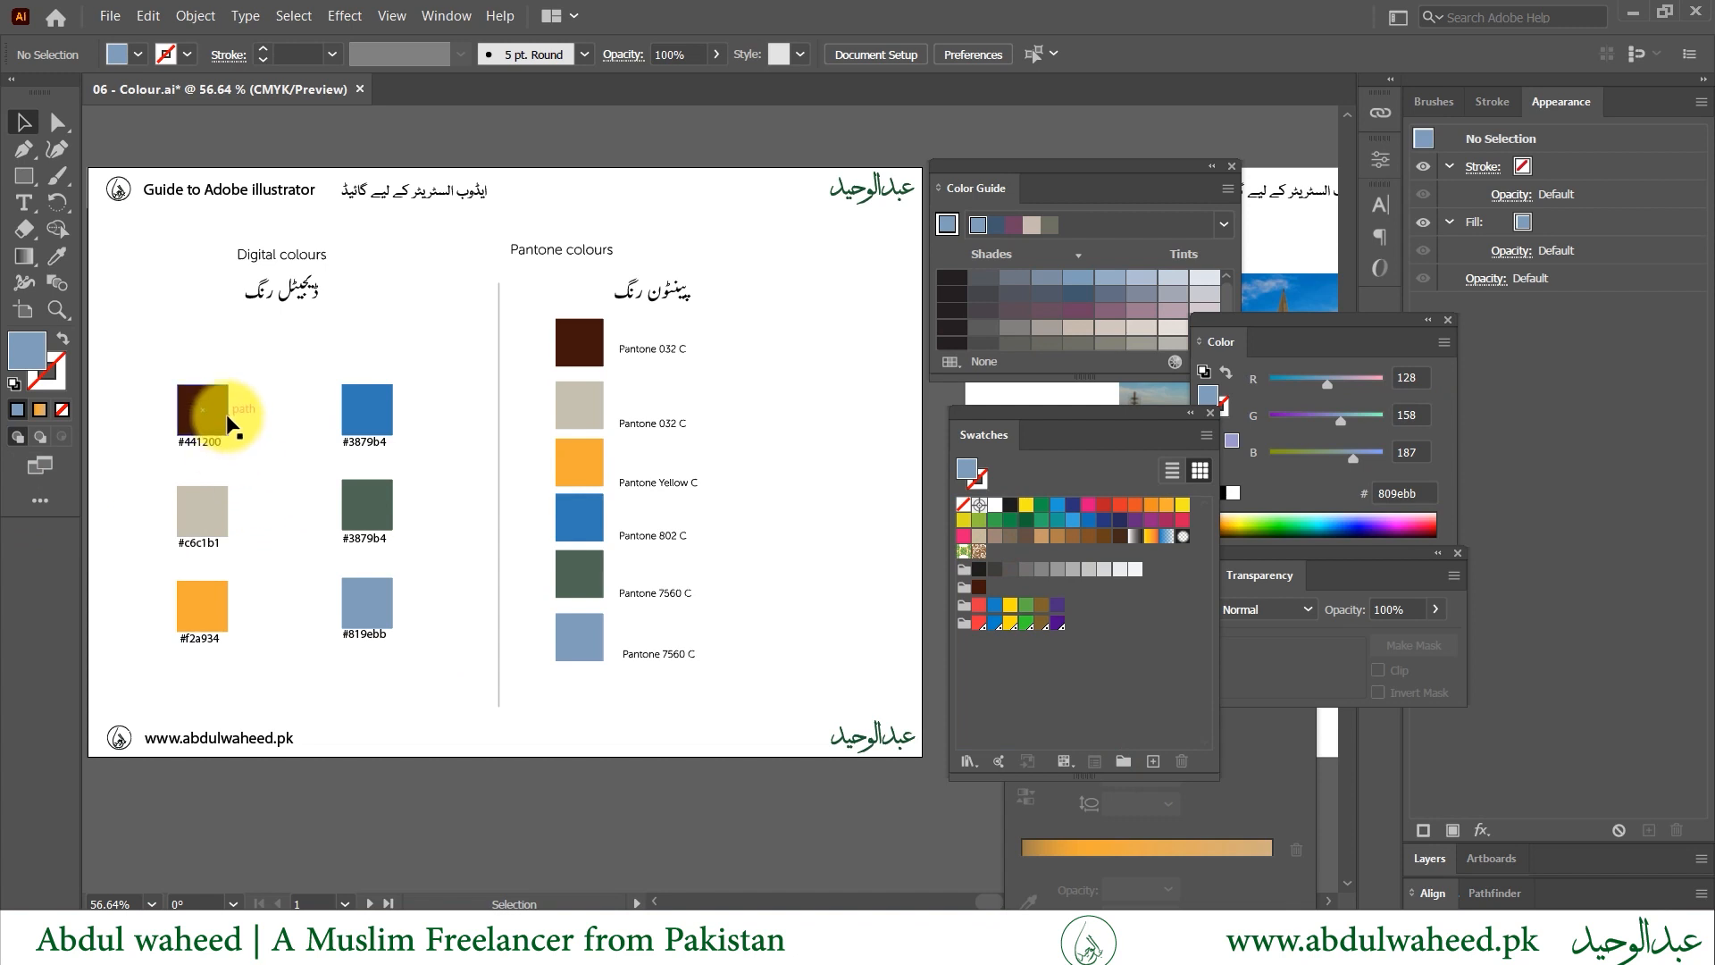
- Add the beige, orange, blue, green and light blue digital colour squares' fills to the color group holding the dark brown swatch
click(184, 500)
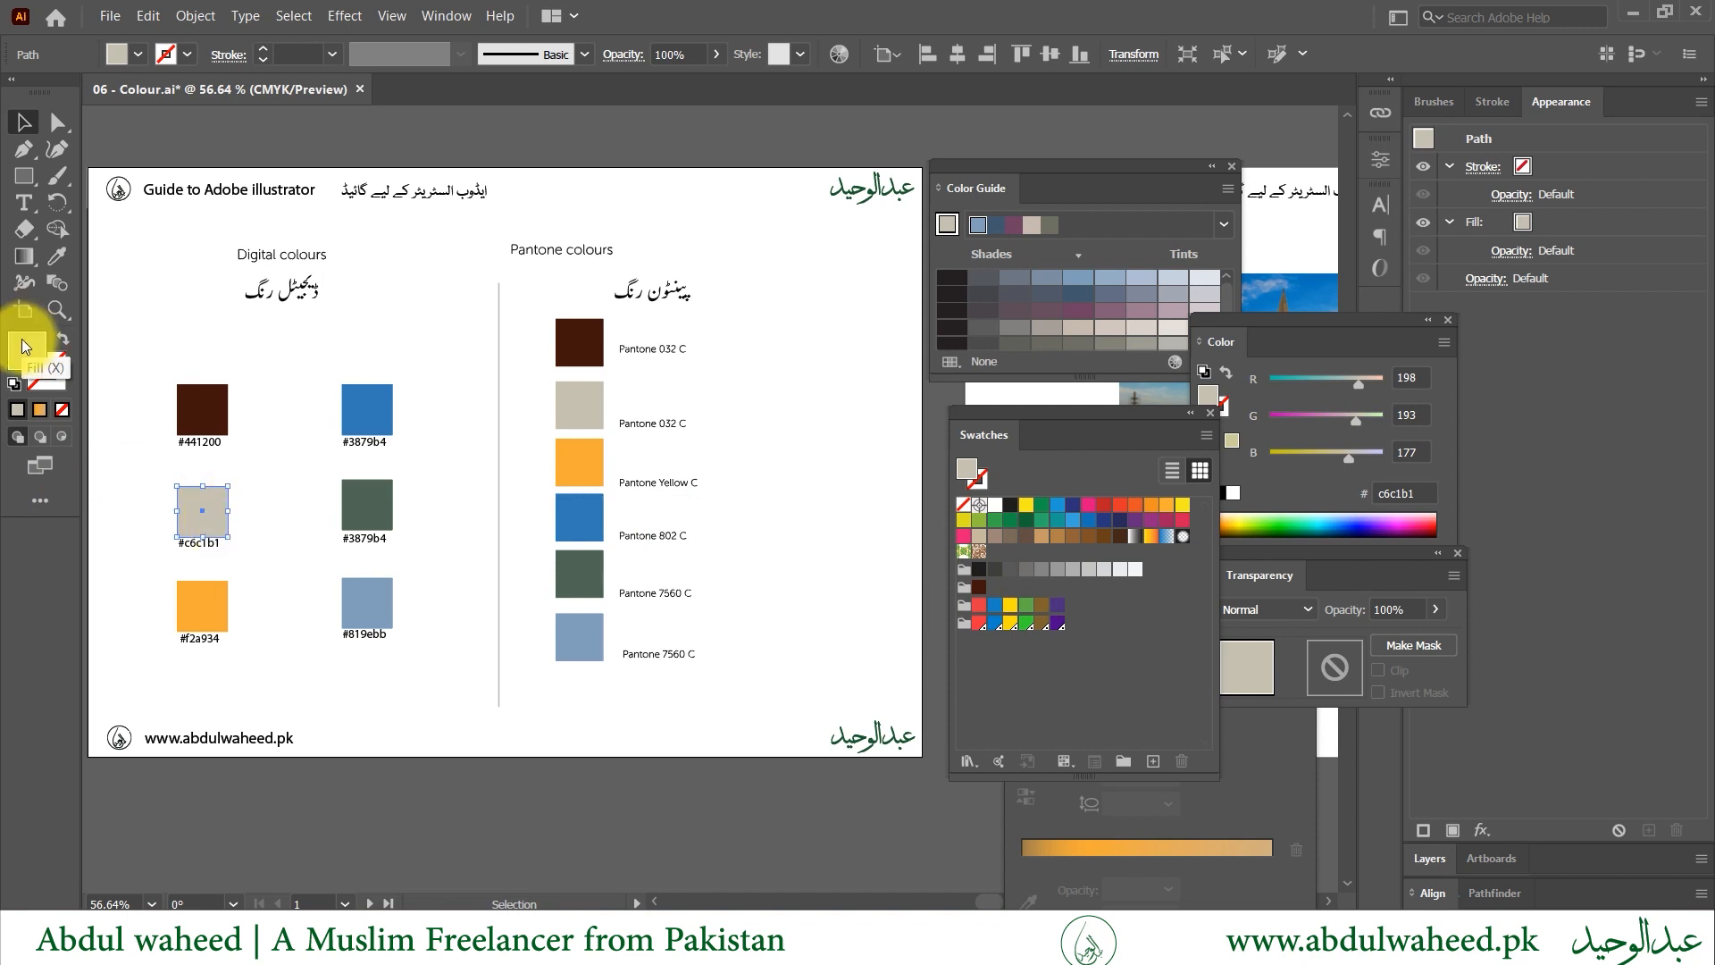
drag(25, 346, 993, 586)
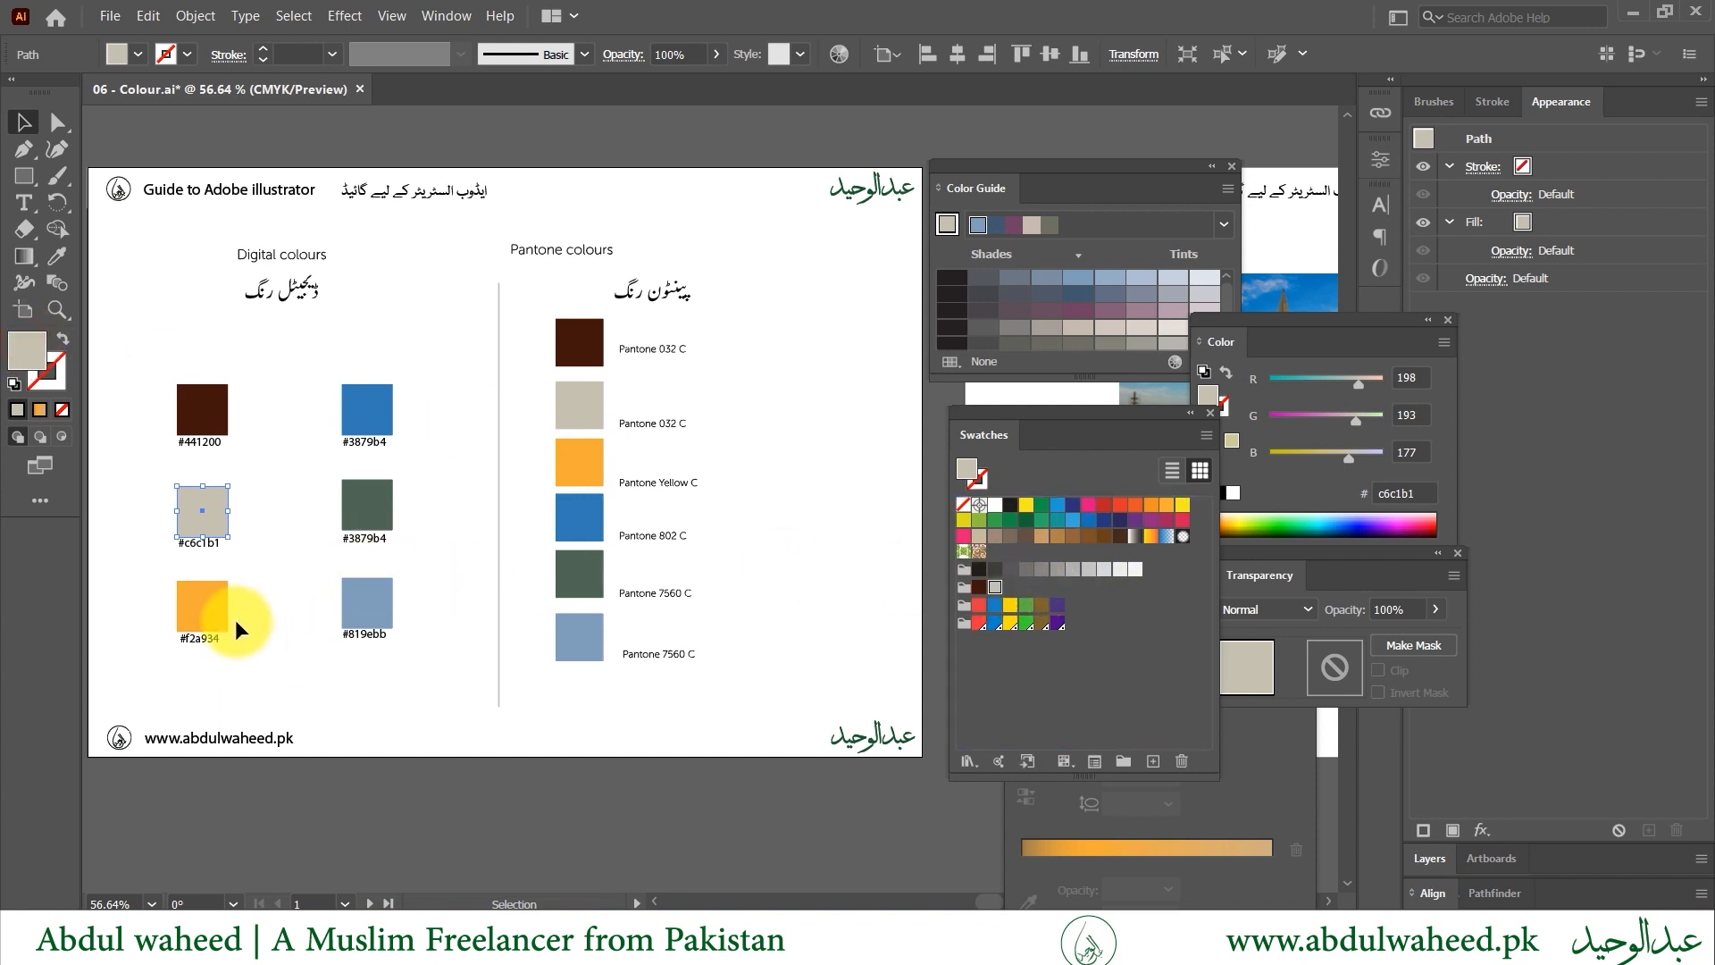
click(197, 603)
click(365, 398)
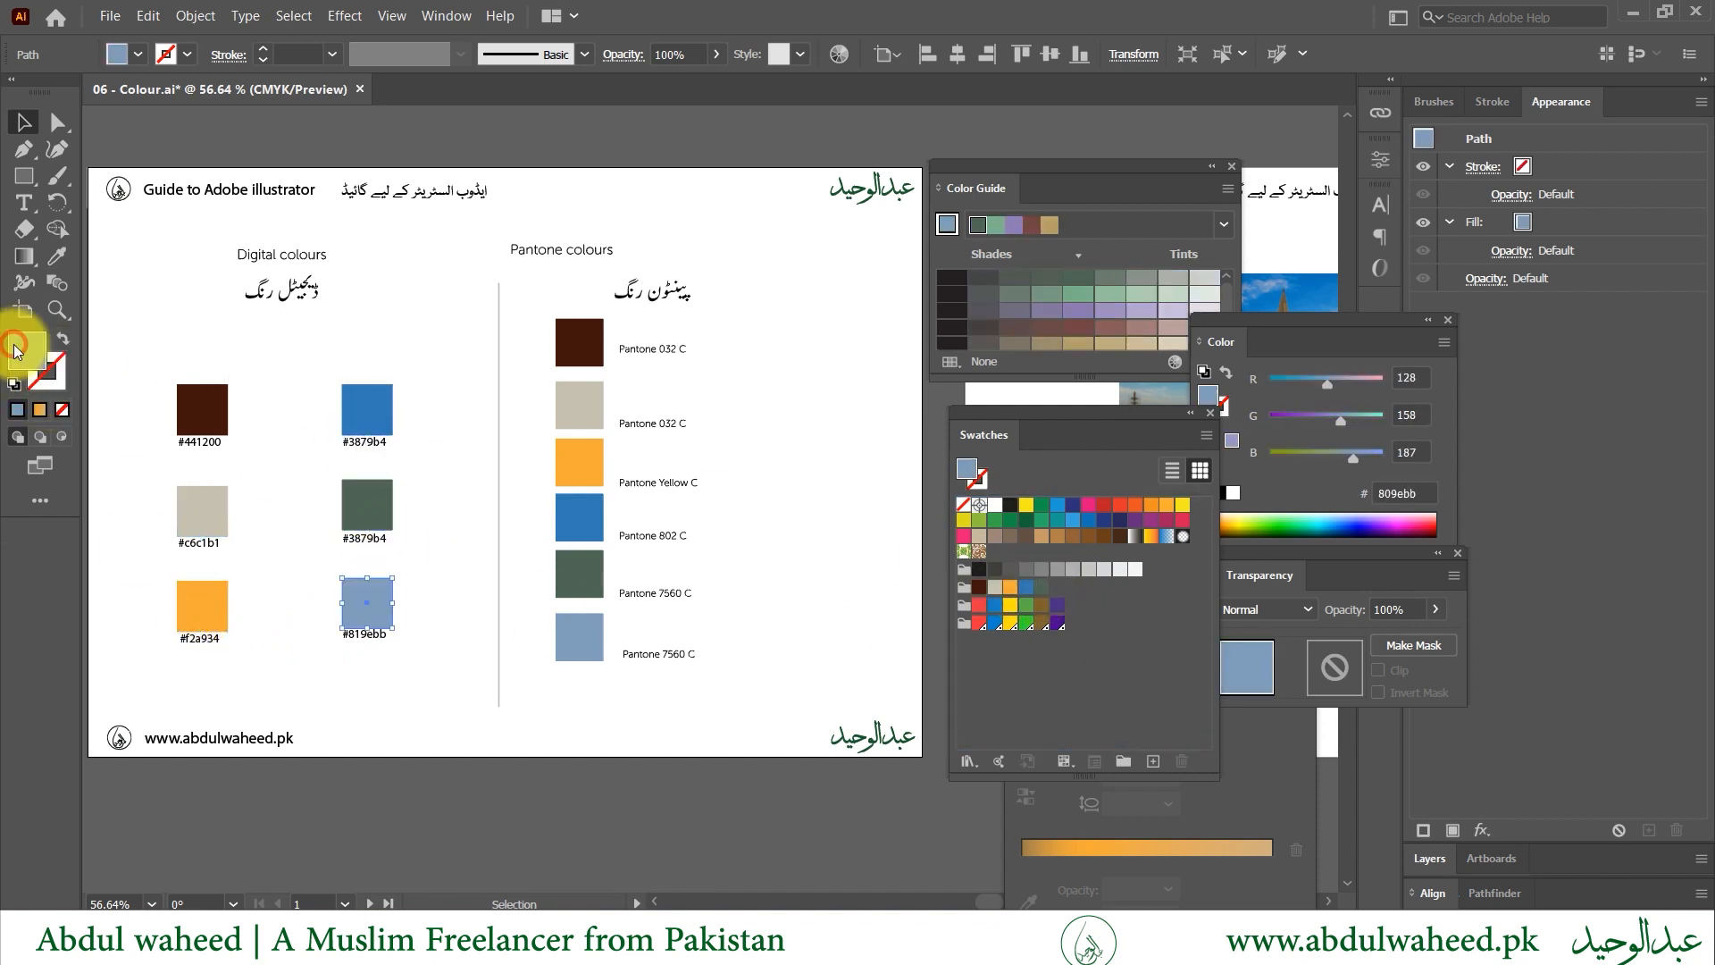
drag(25, 357, 1057, 589)
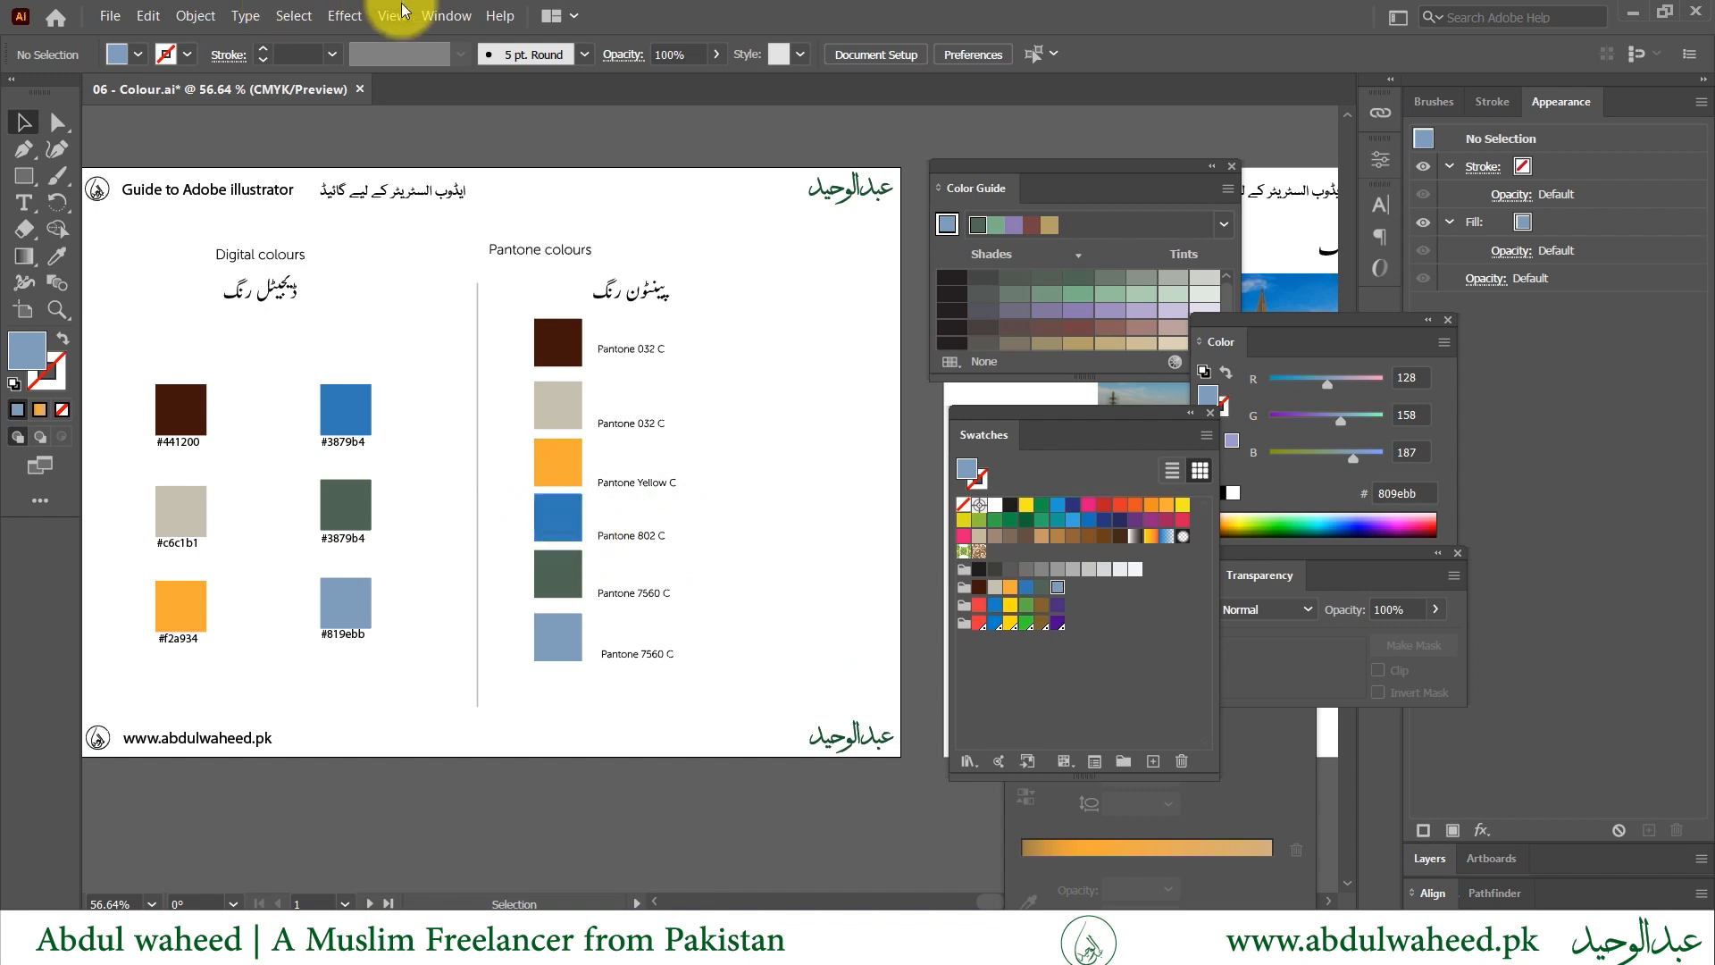
- Open the PANTONE+ Solid Coated color book as a swatch library, enlarge its panel and place it beside the Pantone colour list
click(451, 16)
click(457, 13)
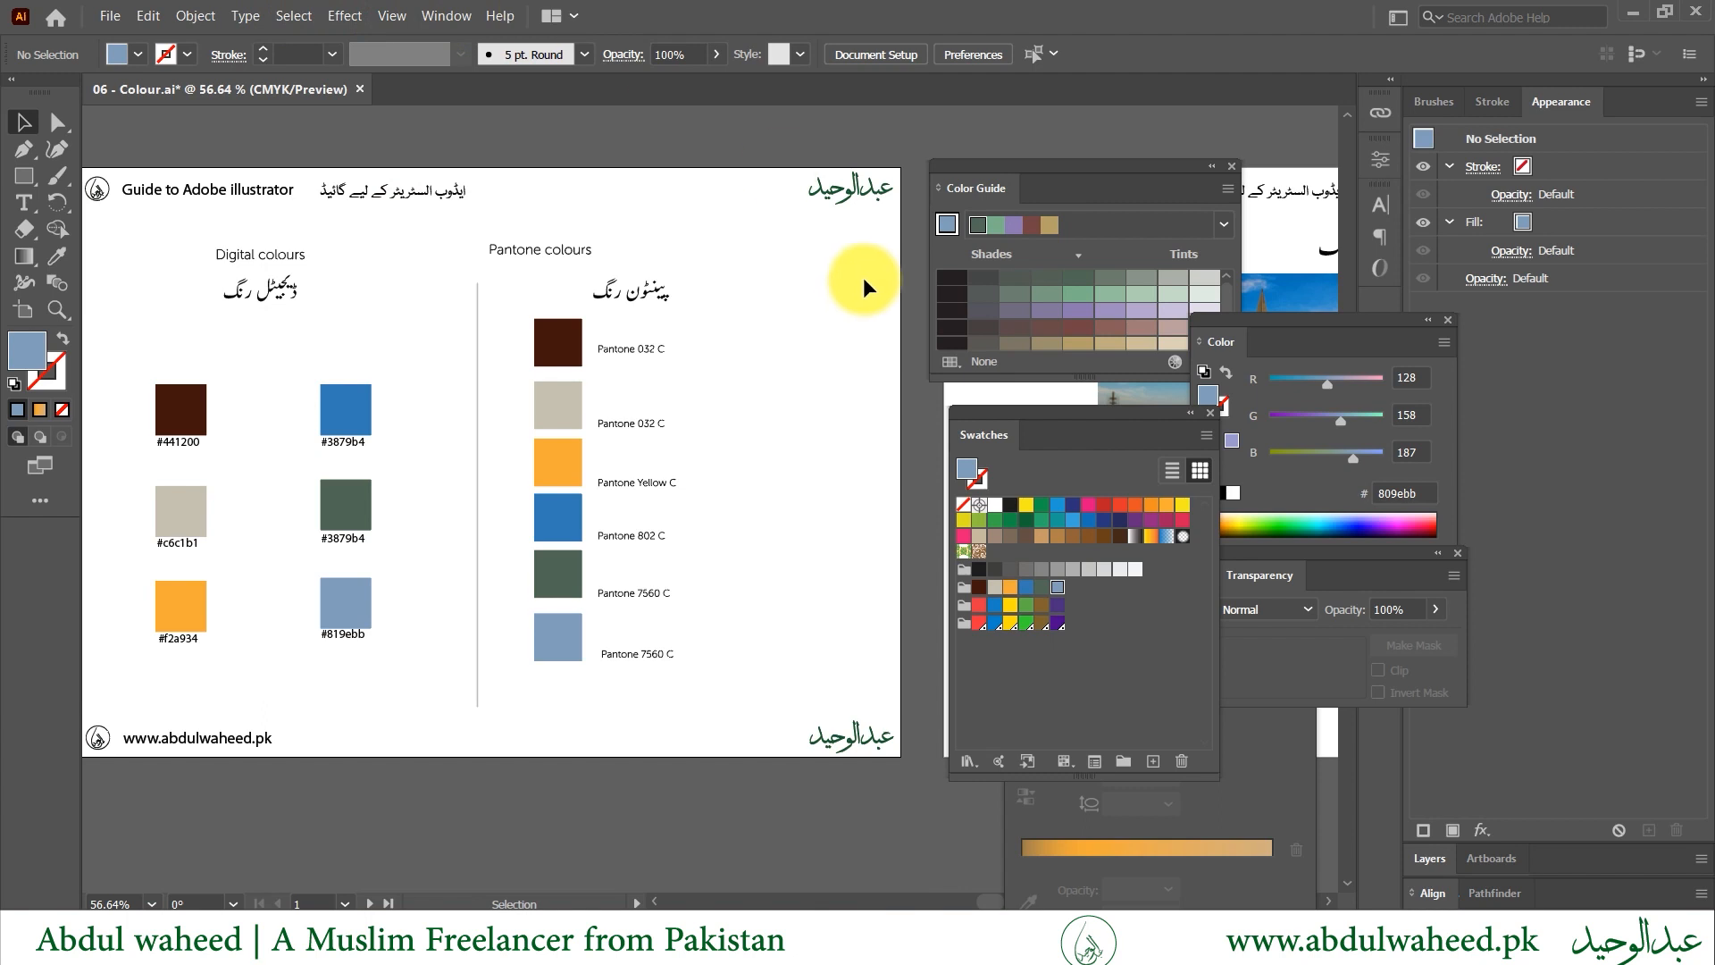
click(1206, 436)
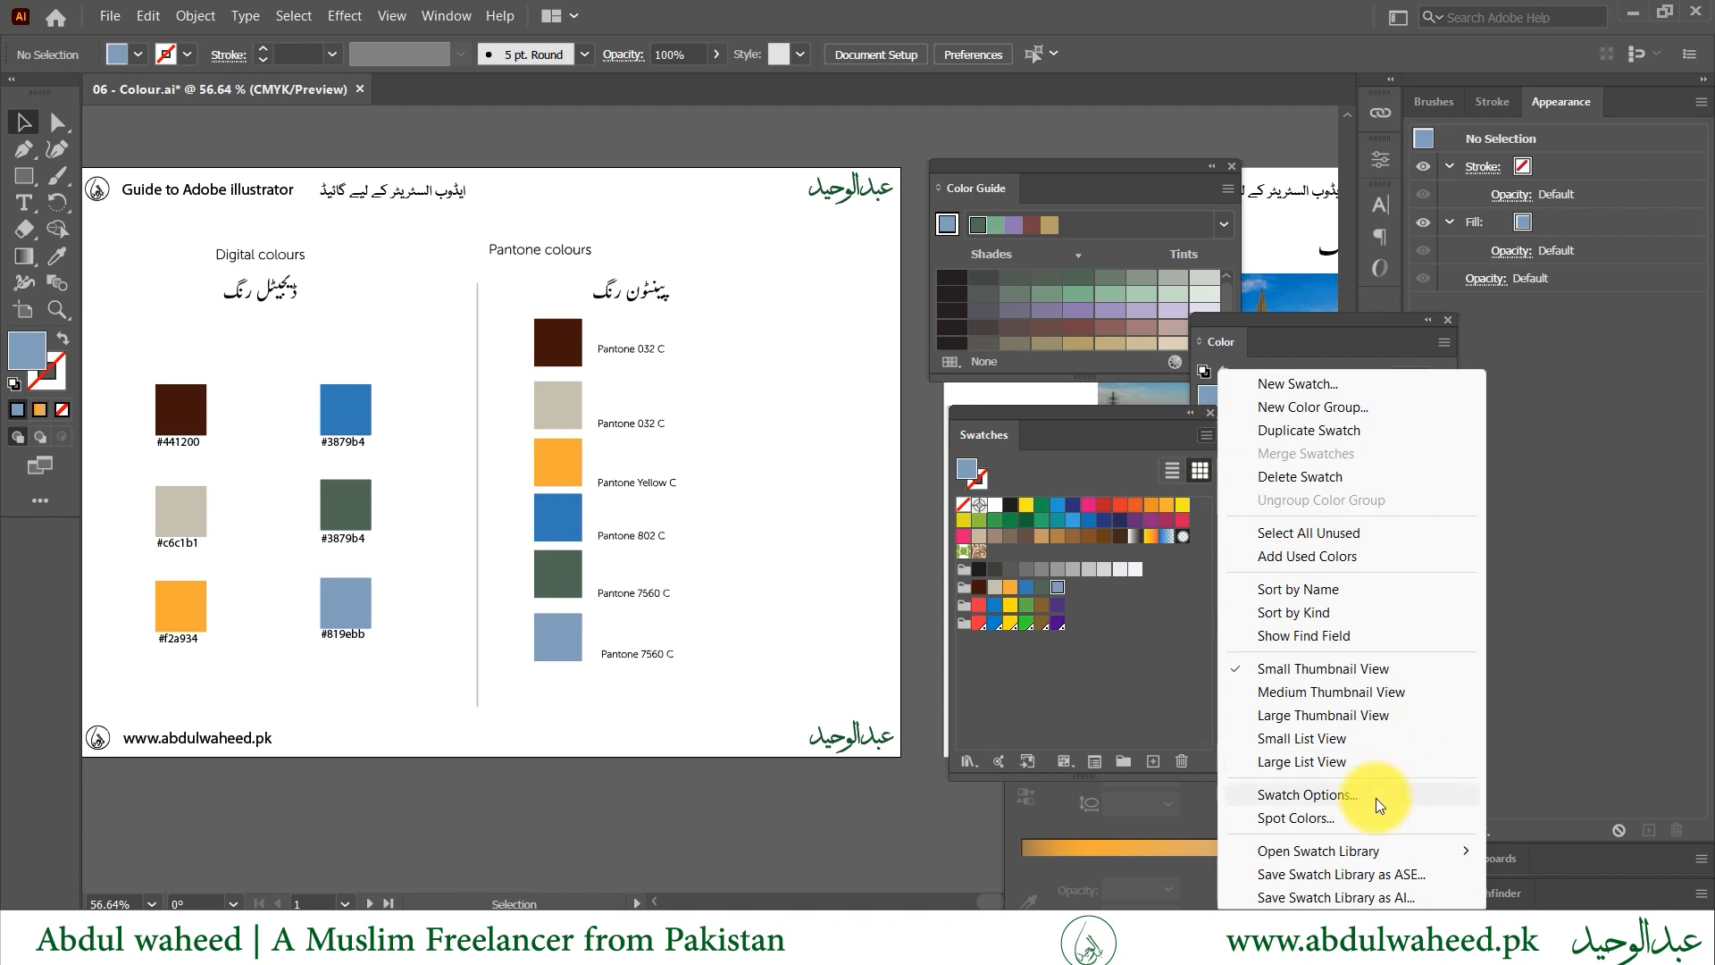
mouse_move(1349, 852)
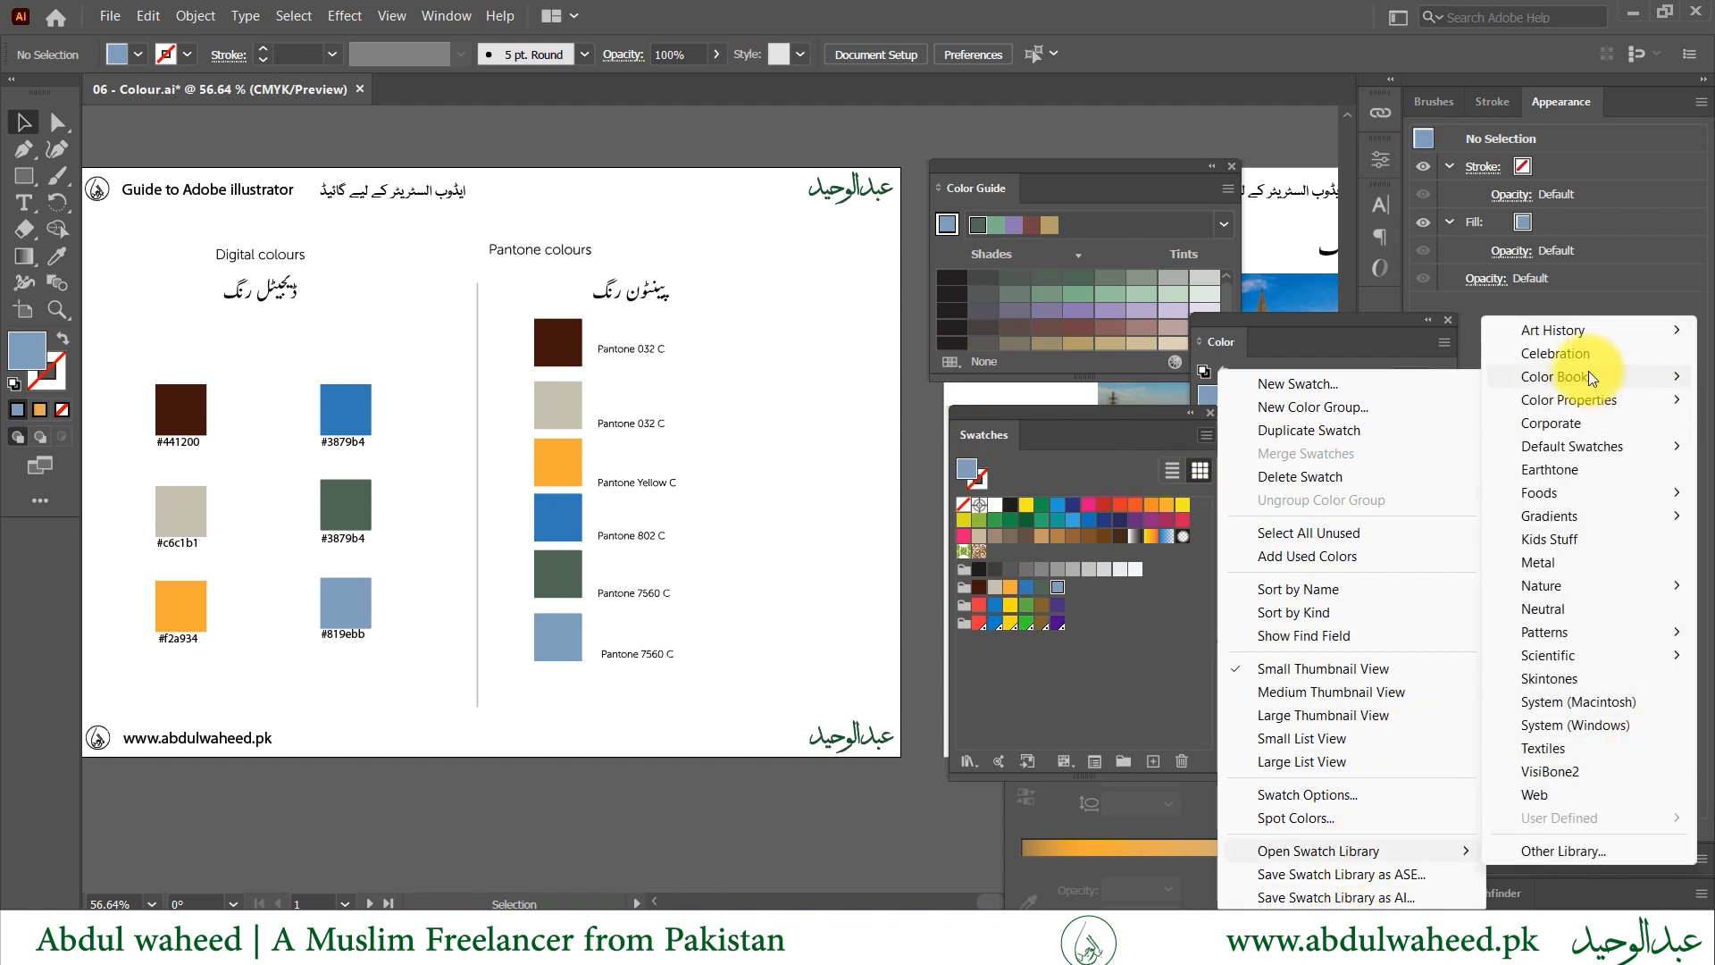
mouse_move(1588, 372)
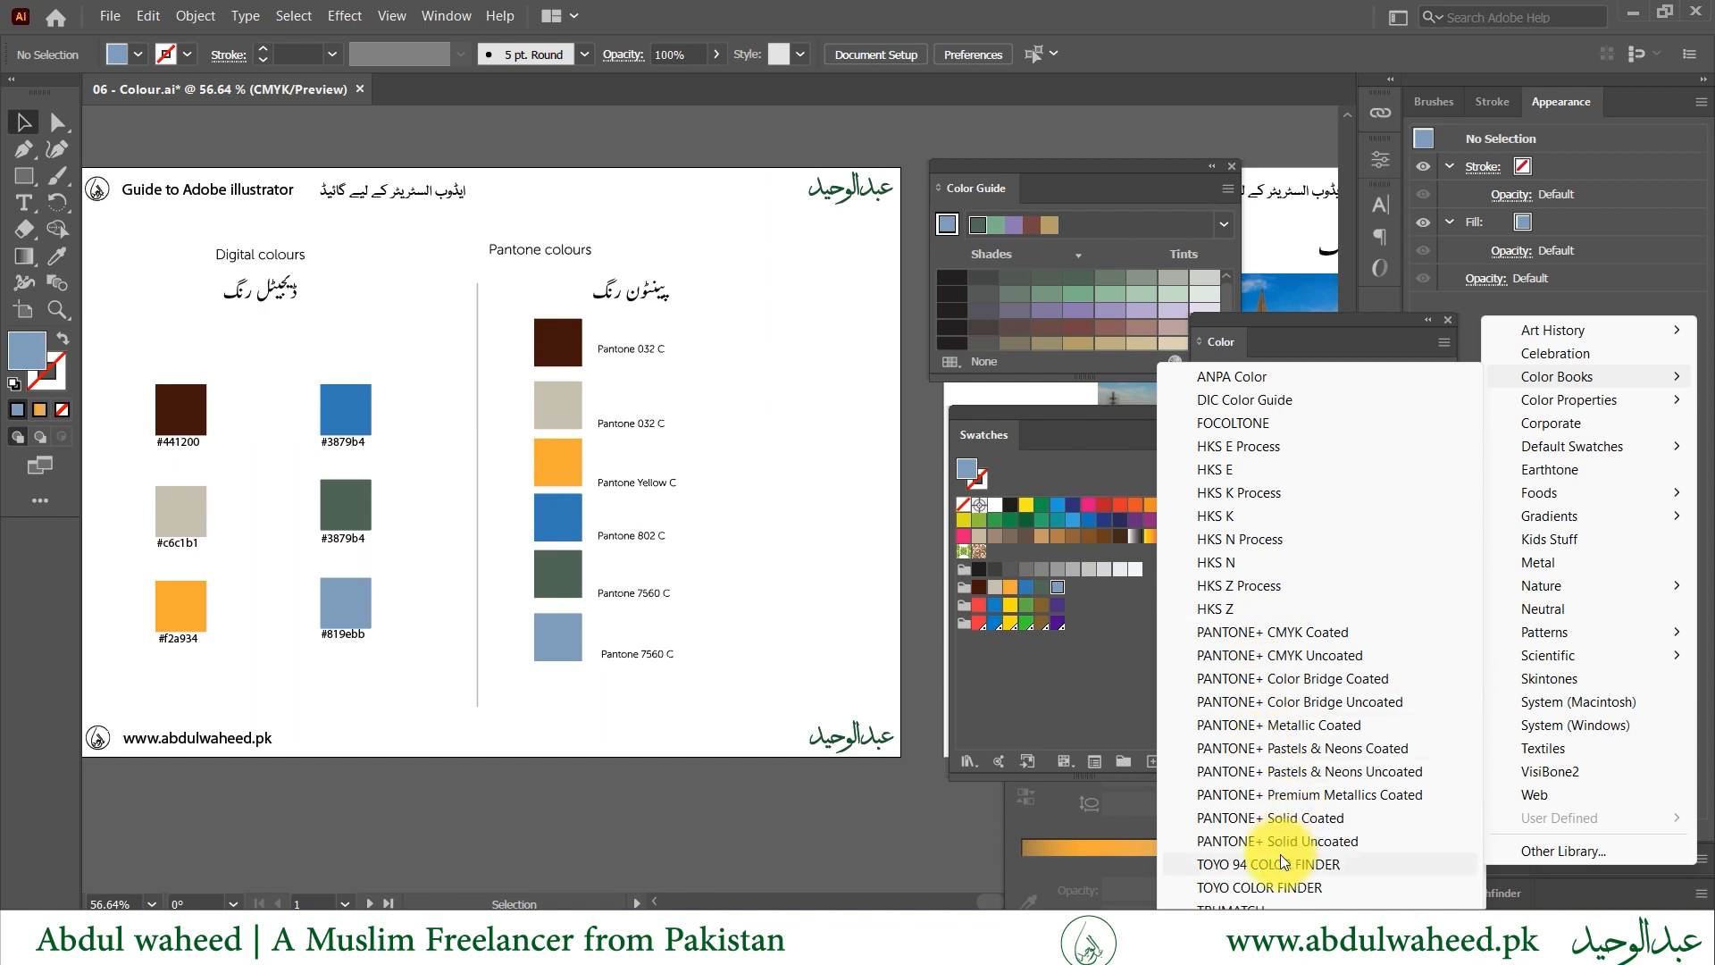
click(1364, 814)
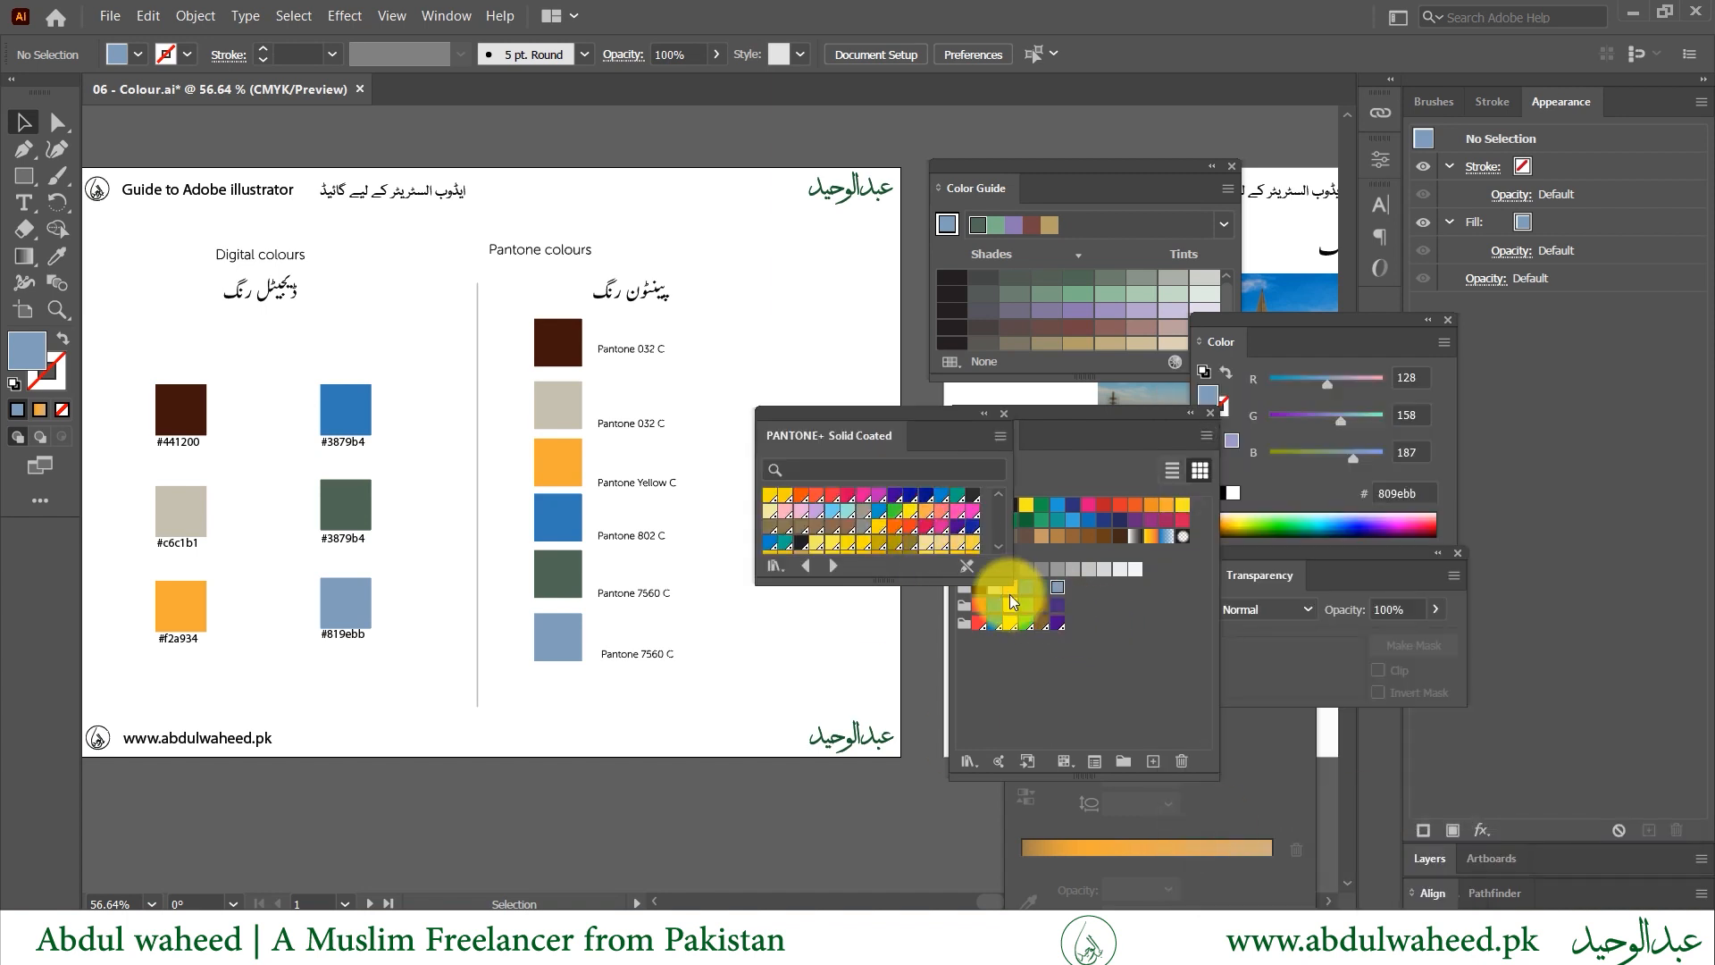
drag(1010, 582, 1097, 718)
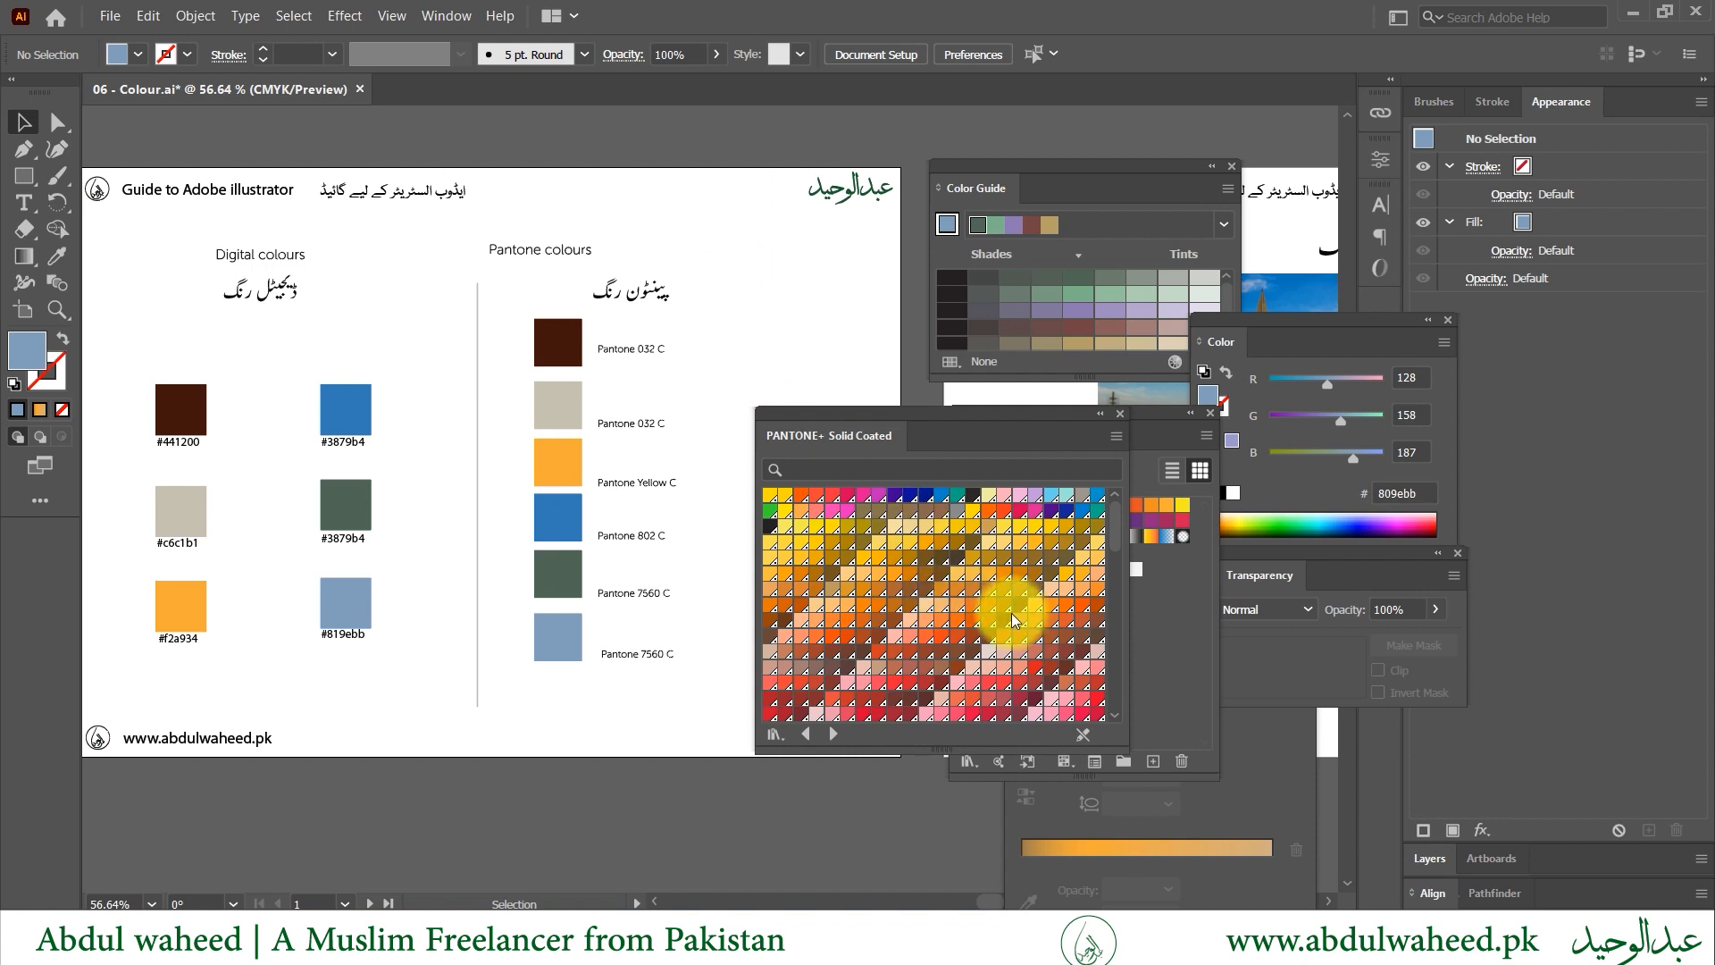
drag(865, 434, 646, 432)
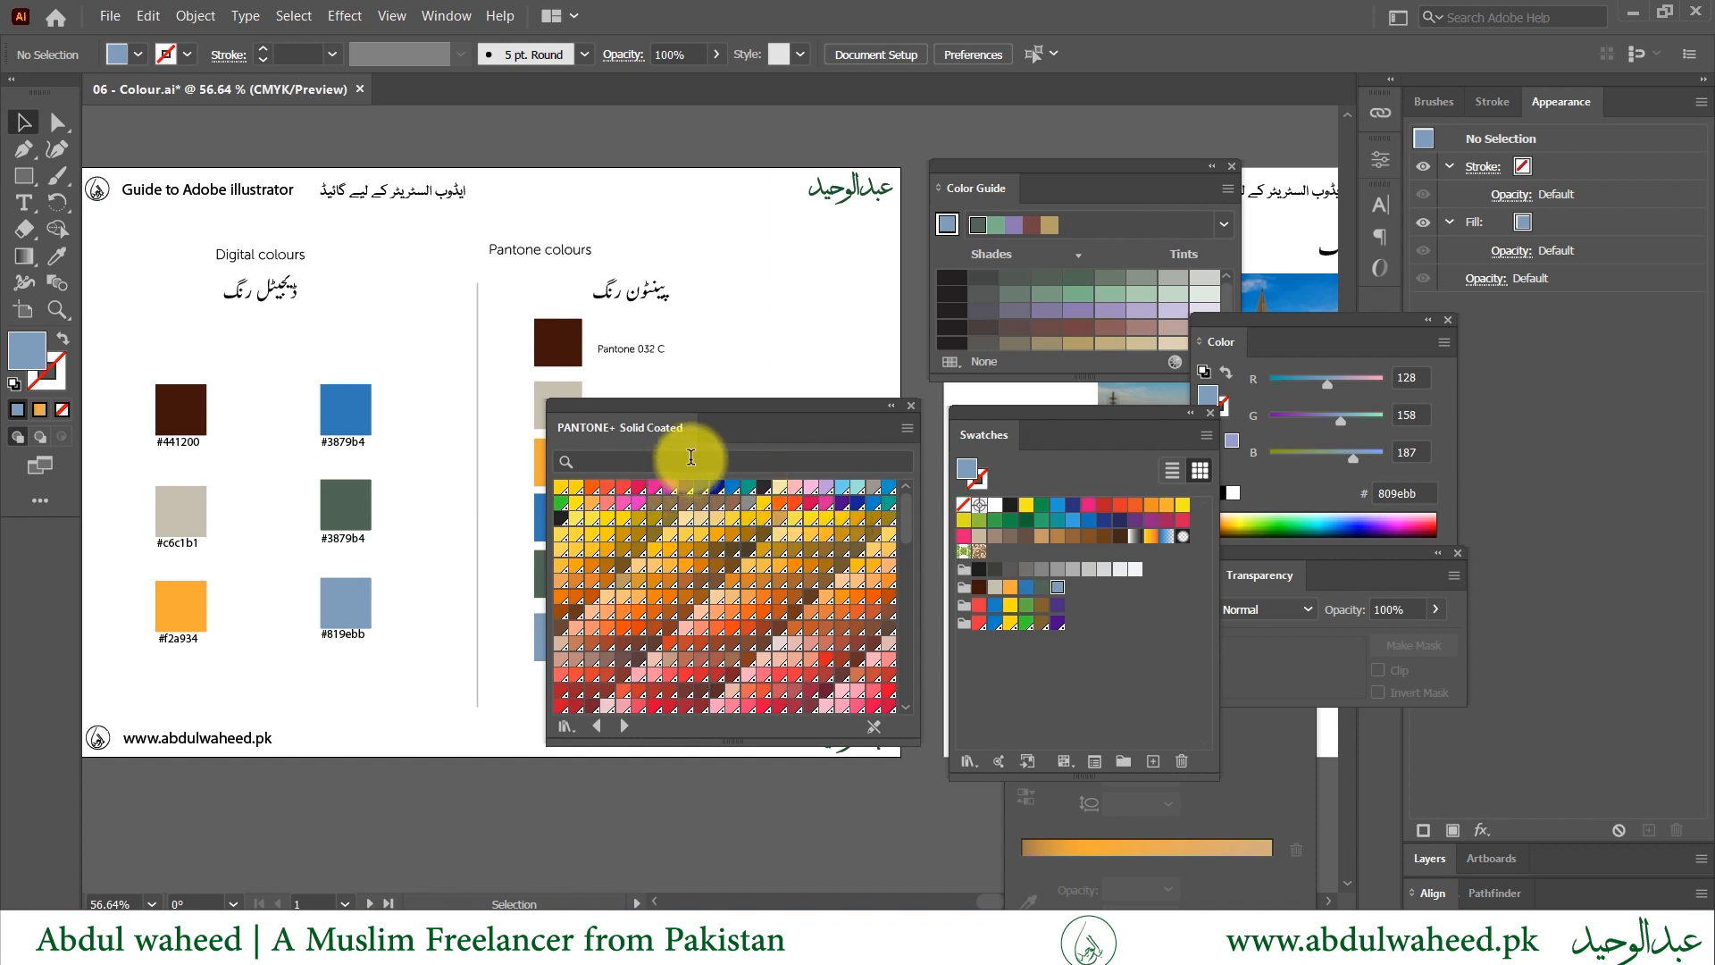
drag(760, 399, 994, 461)
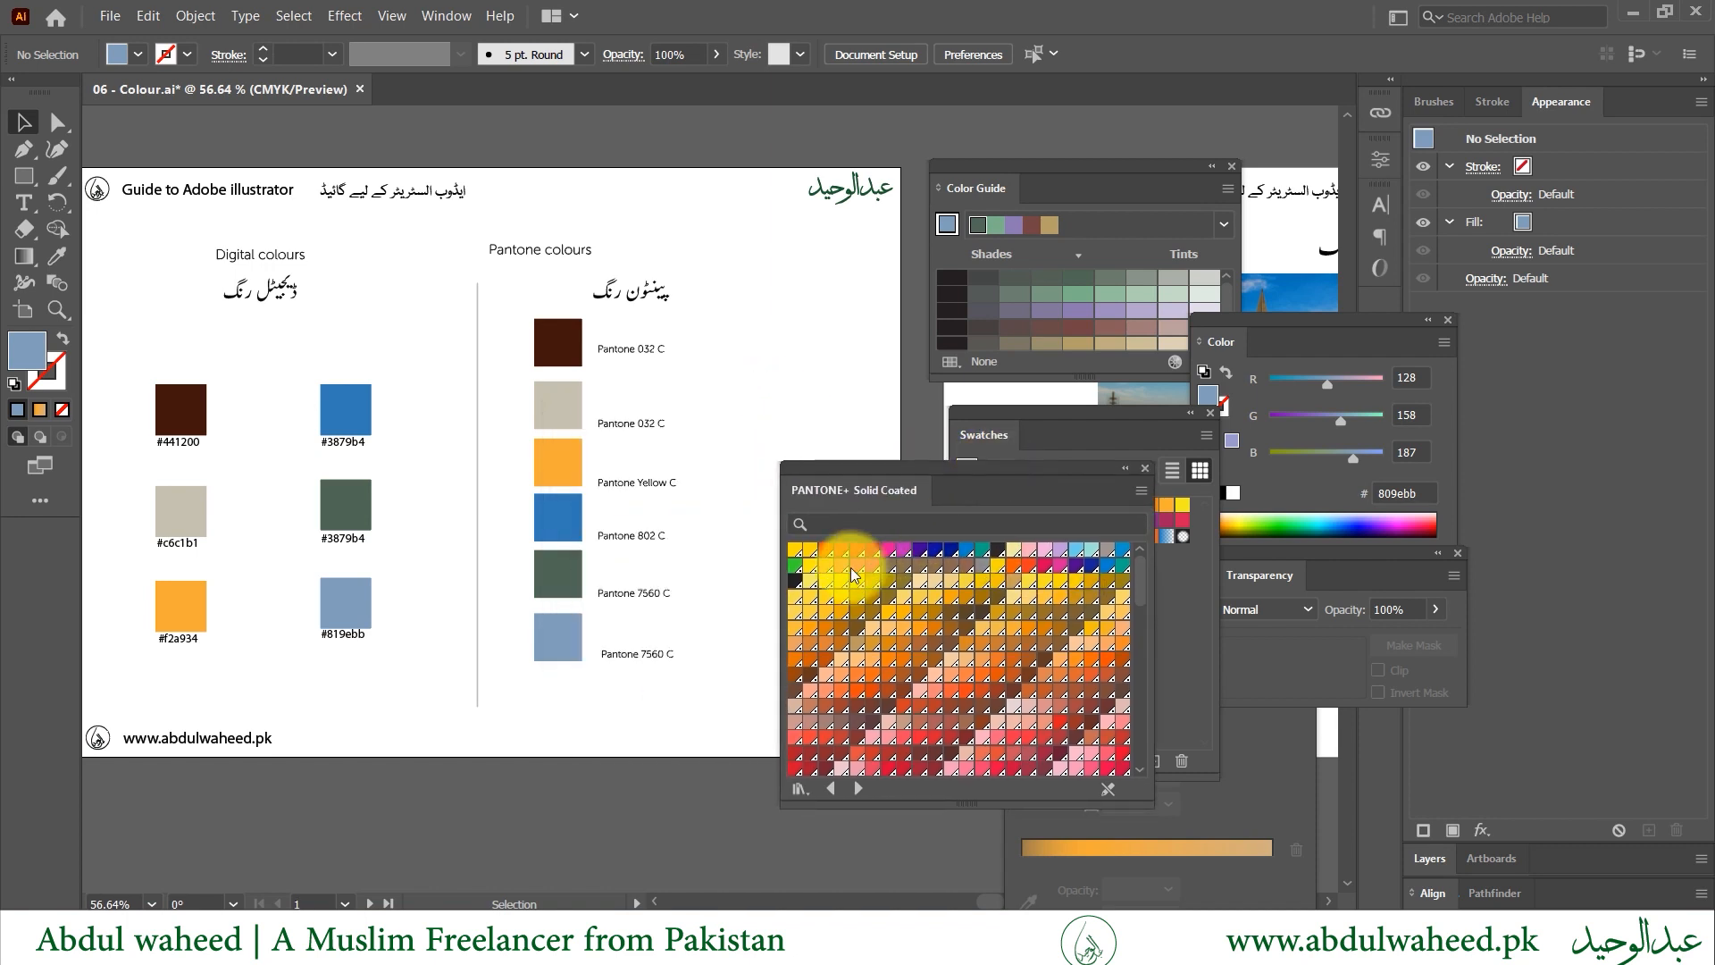
- Search the PANTONE+ Solid Coated library for 032 and clear the search
click(899, 522)
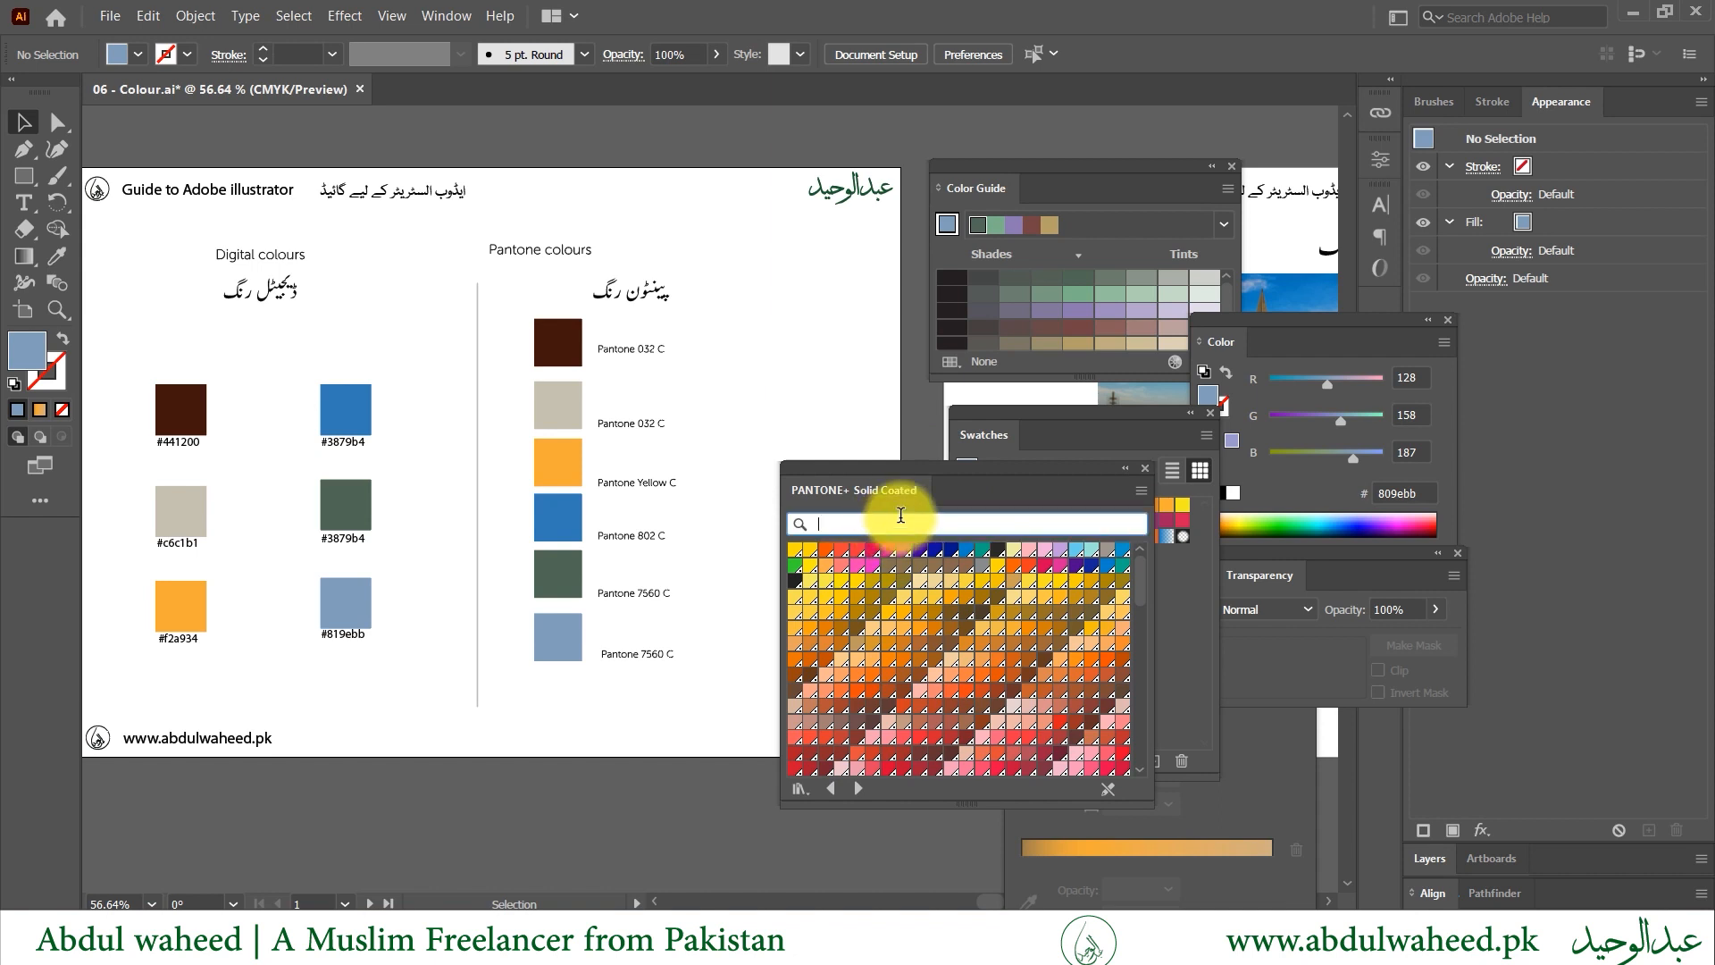
text(032)
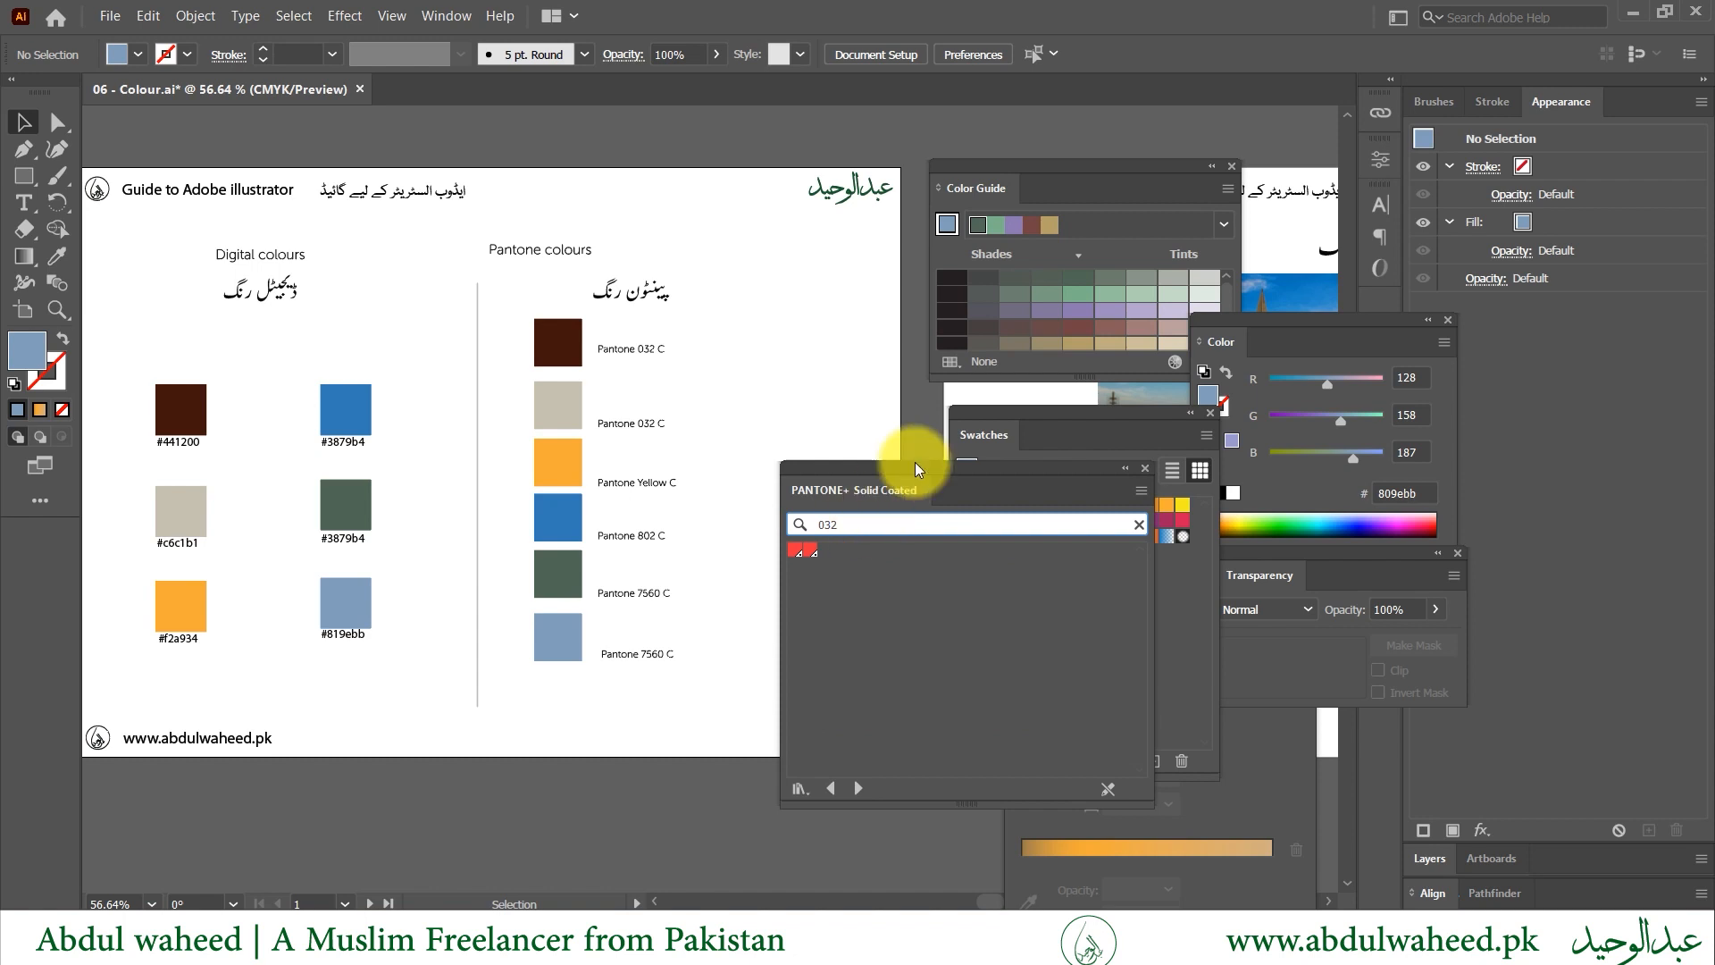
key(BackSpace)
key(BackSpace)
key(BackSpace)
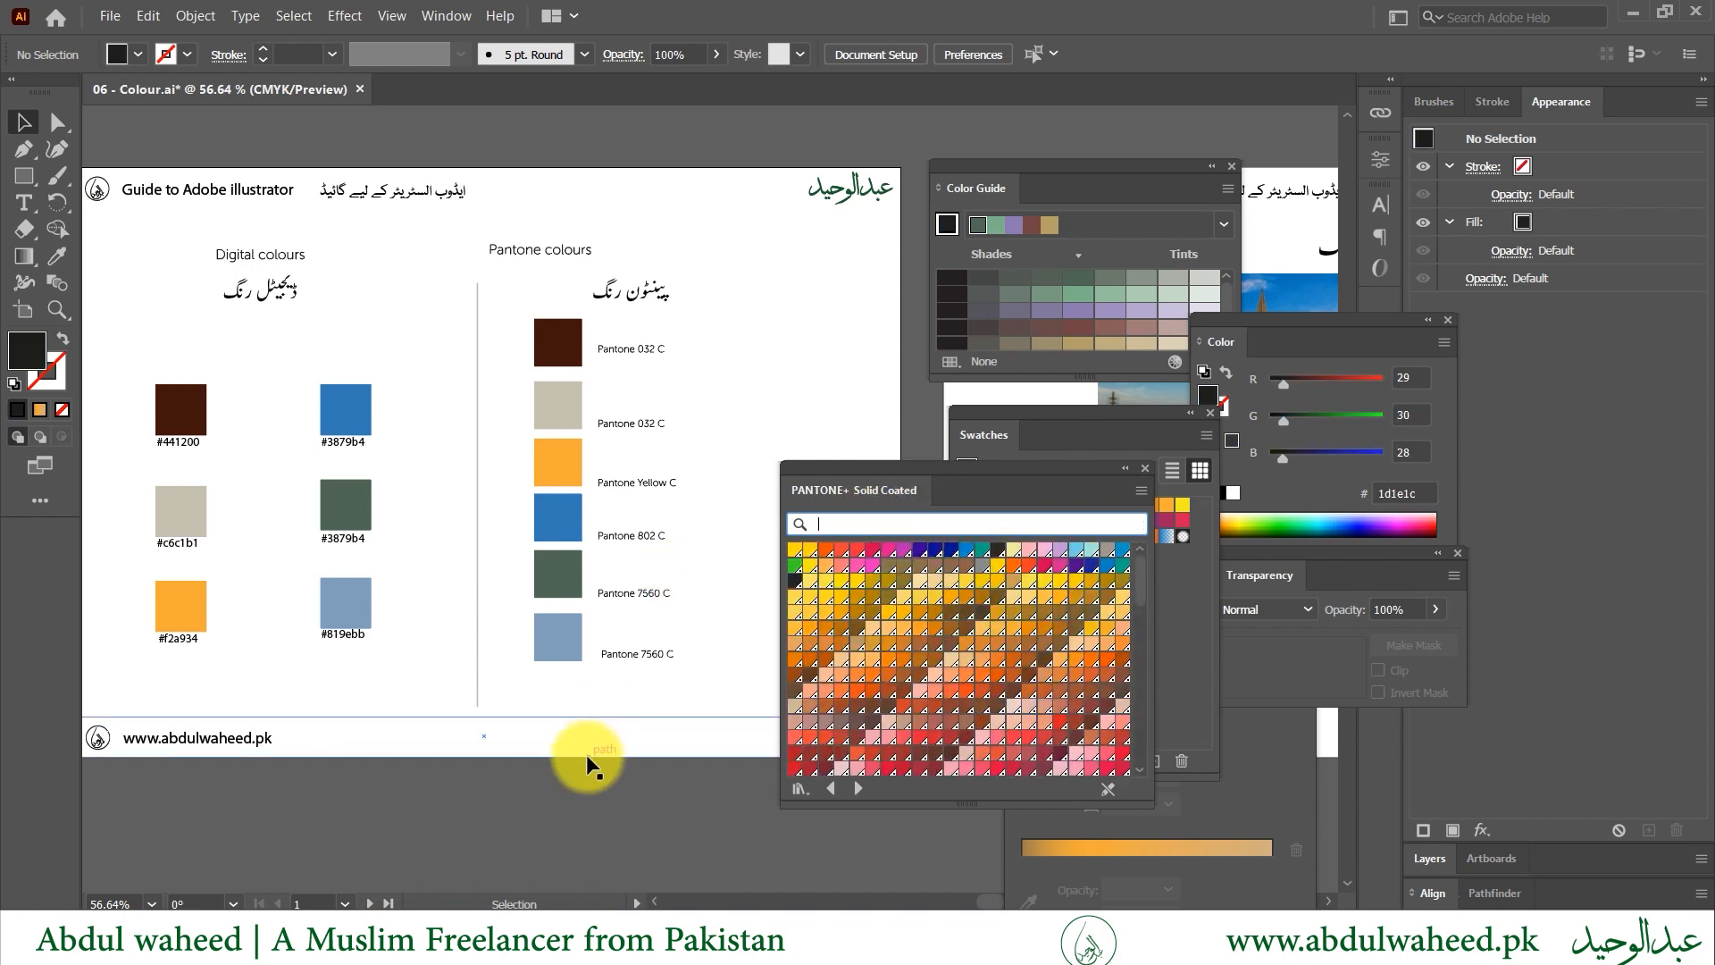
- Group the PANTONE+ Solid Coated, Color Guide, Swatches, Gradient and Transparency panels with the floating Color panel, clear of the artboards
click(877, 487)
drag(877, 486, 1277, 346)
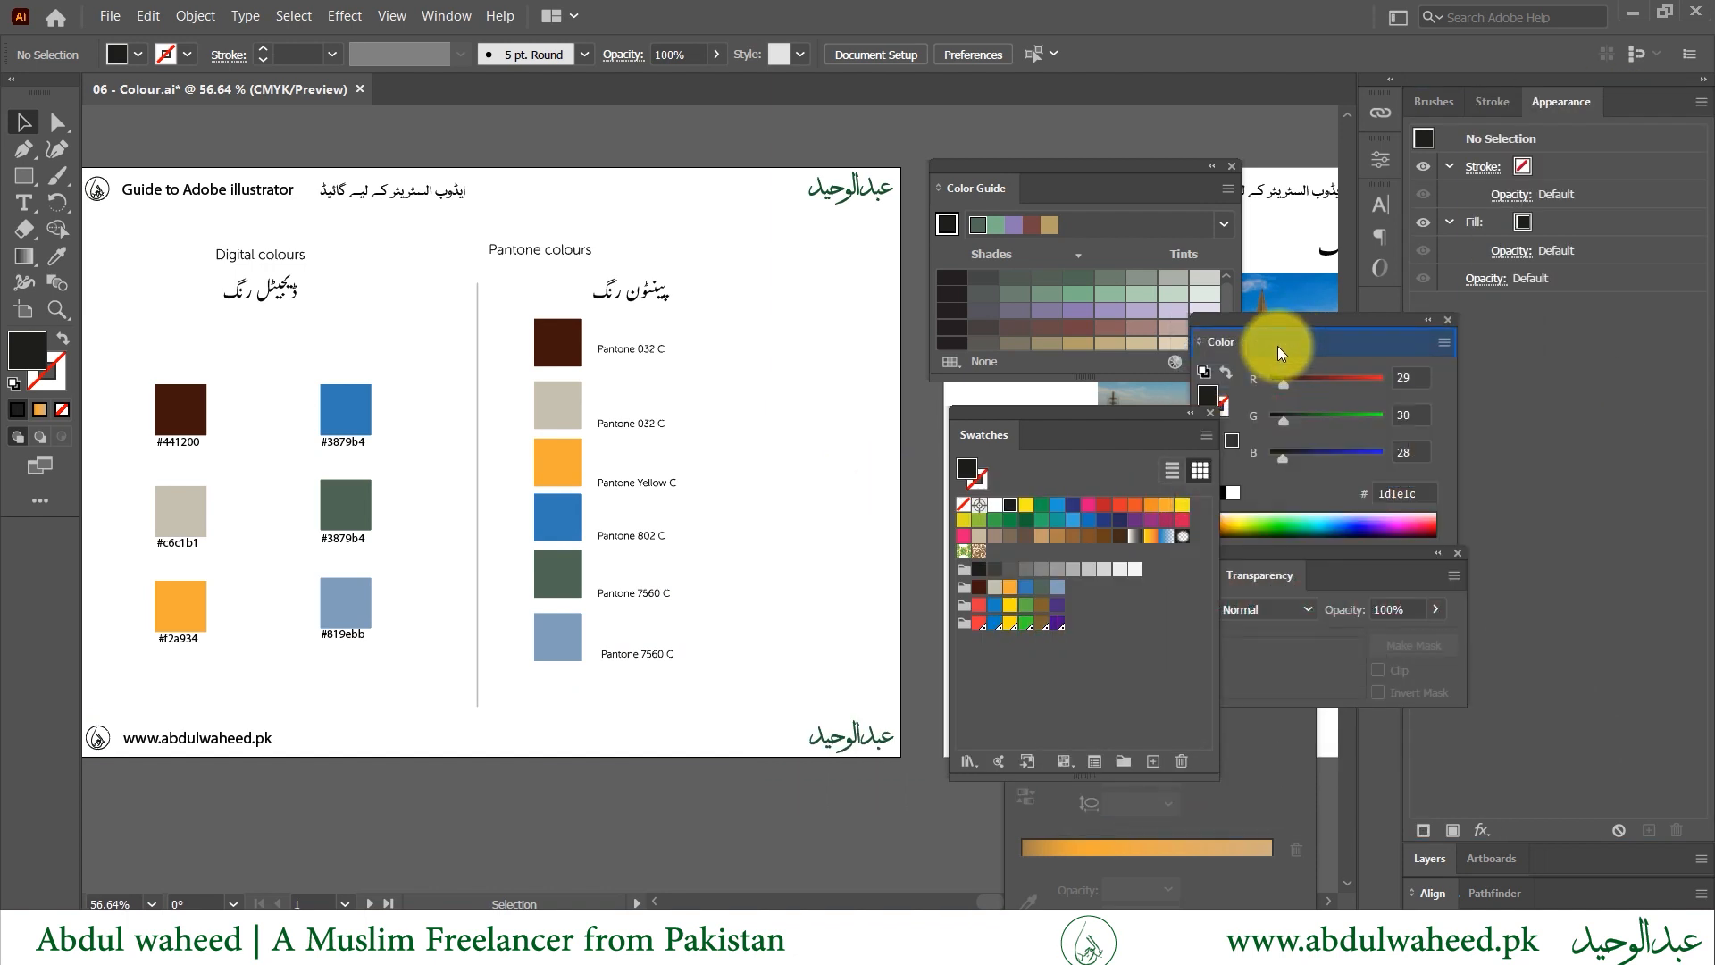
drag(975, 190, 1360, 351)
drag(1019, 443, 1245, 343)
drag(1055, 674, 1321, 334)
drag(1238, 577, 1573, 455)
- Fill the first grey test square in the upper row with blue sampled from the sky of the mosque photo using the Eyedropper
scroll(1139, 523, right, 6)
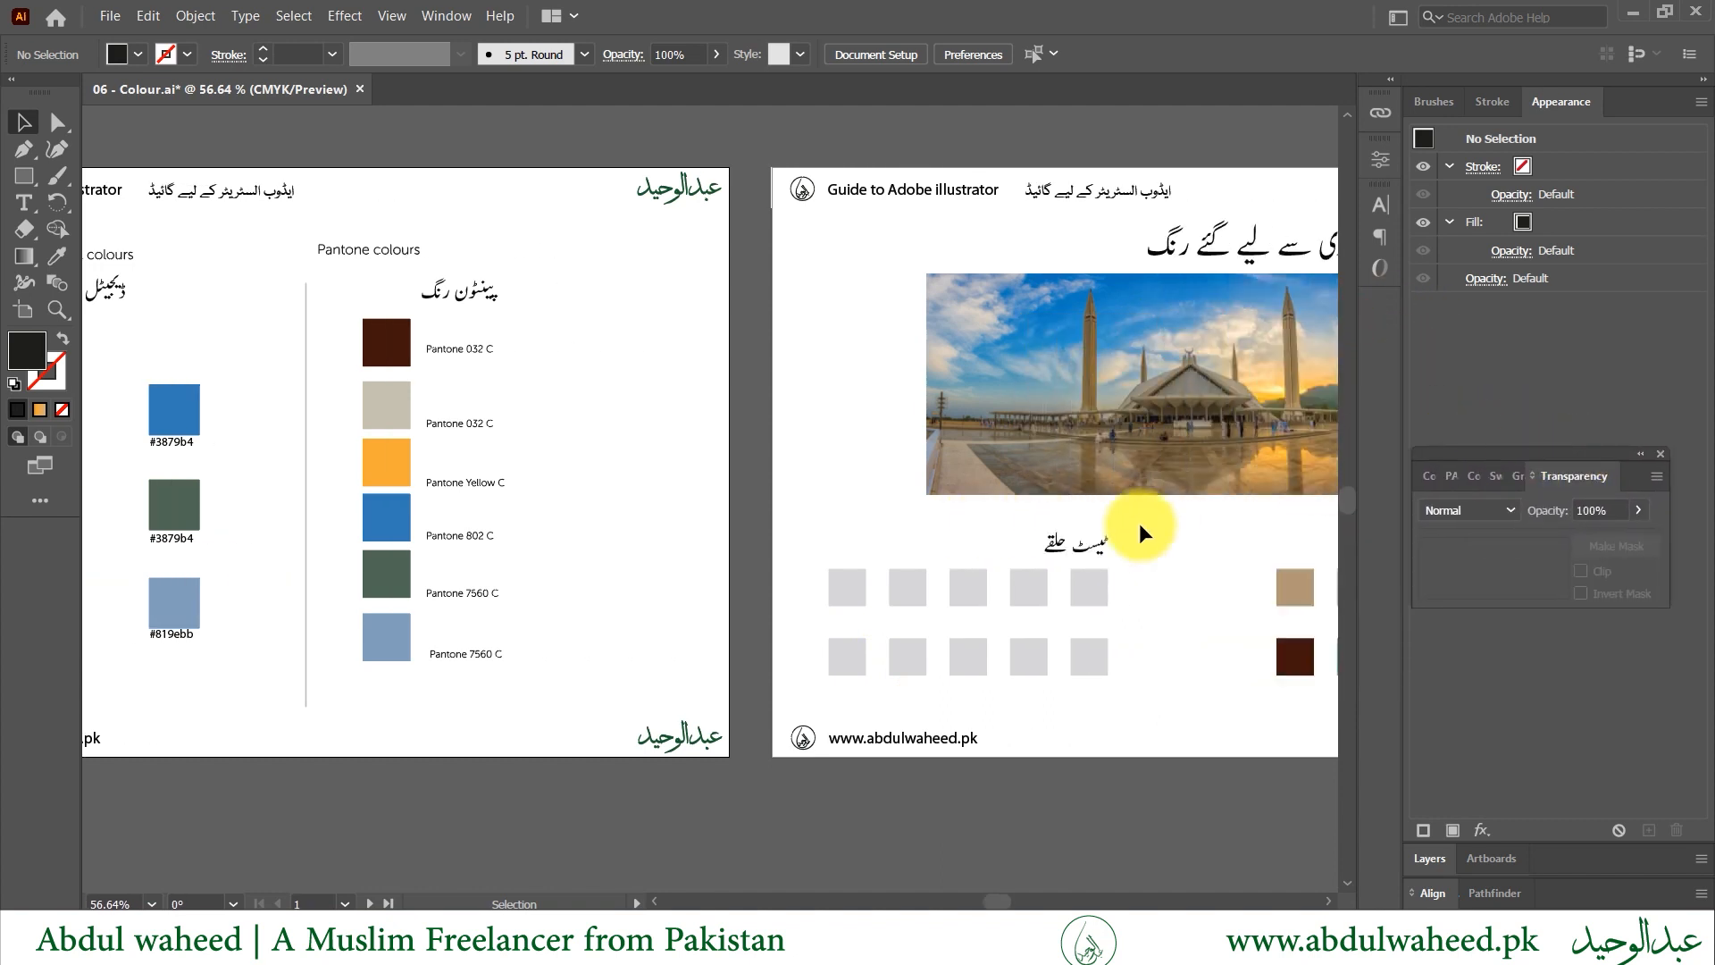
scroll(1138, 522, left, 1)
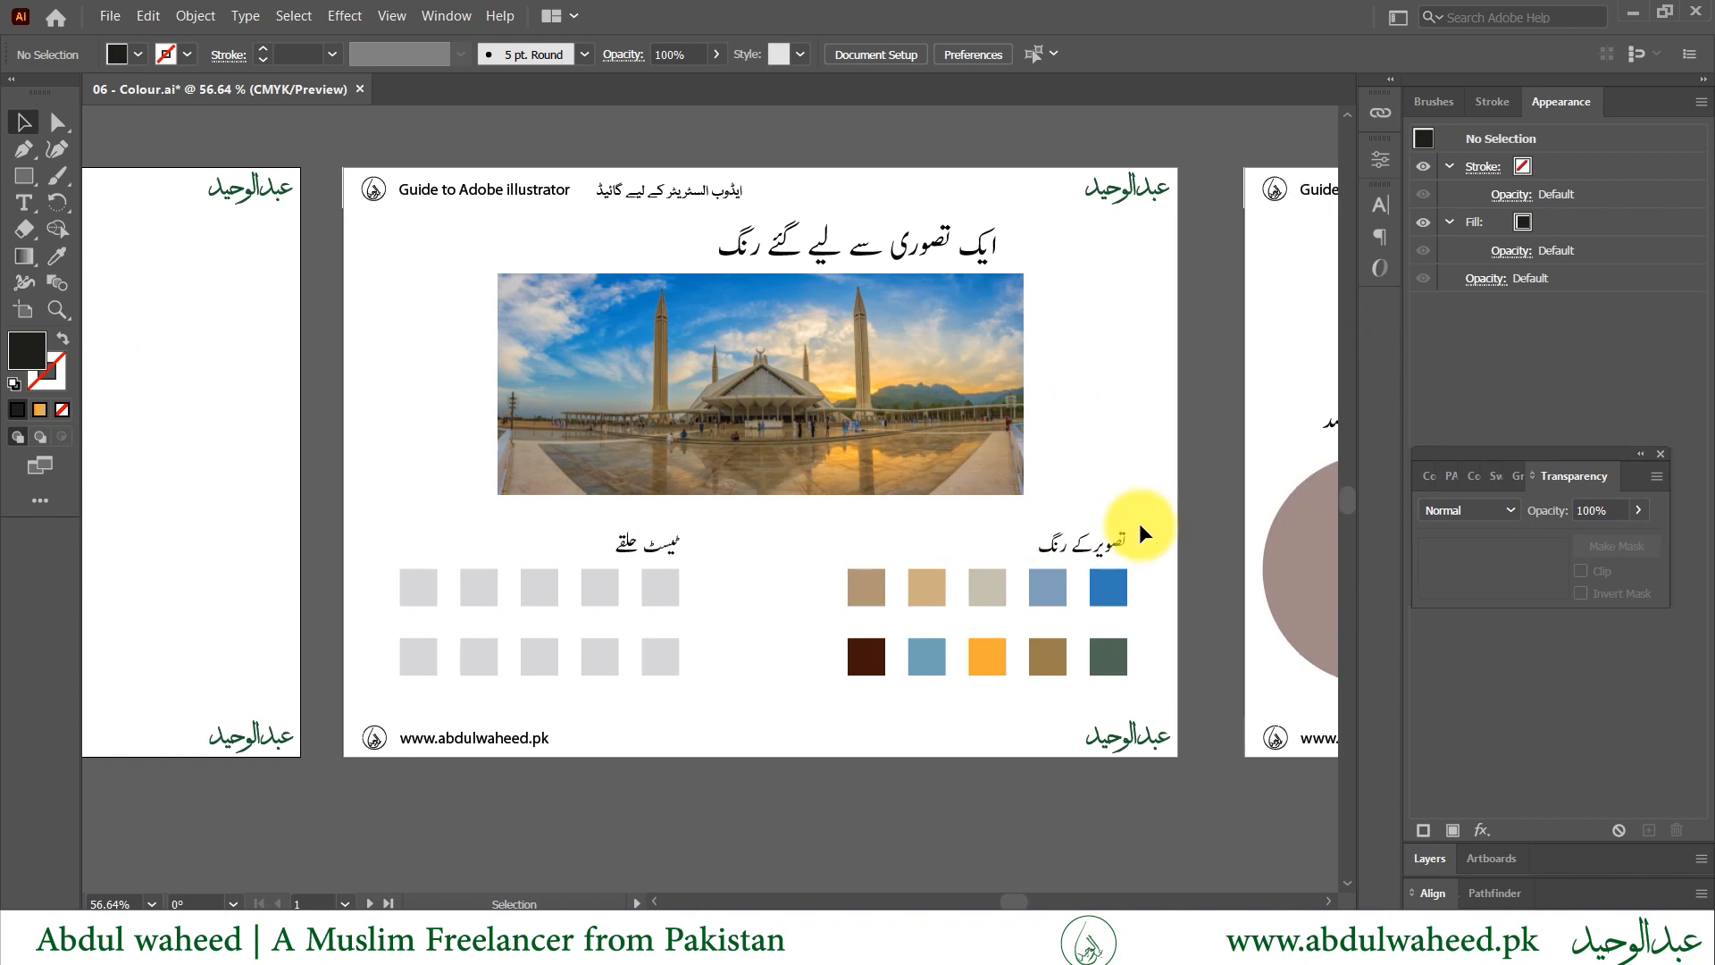
key(z)
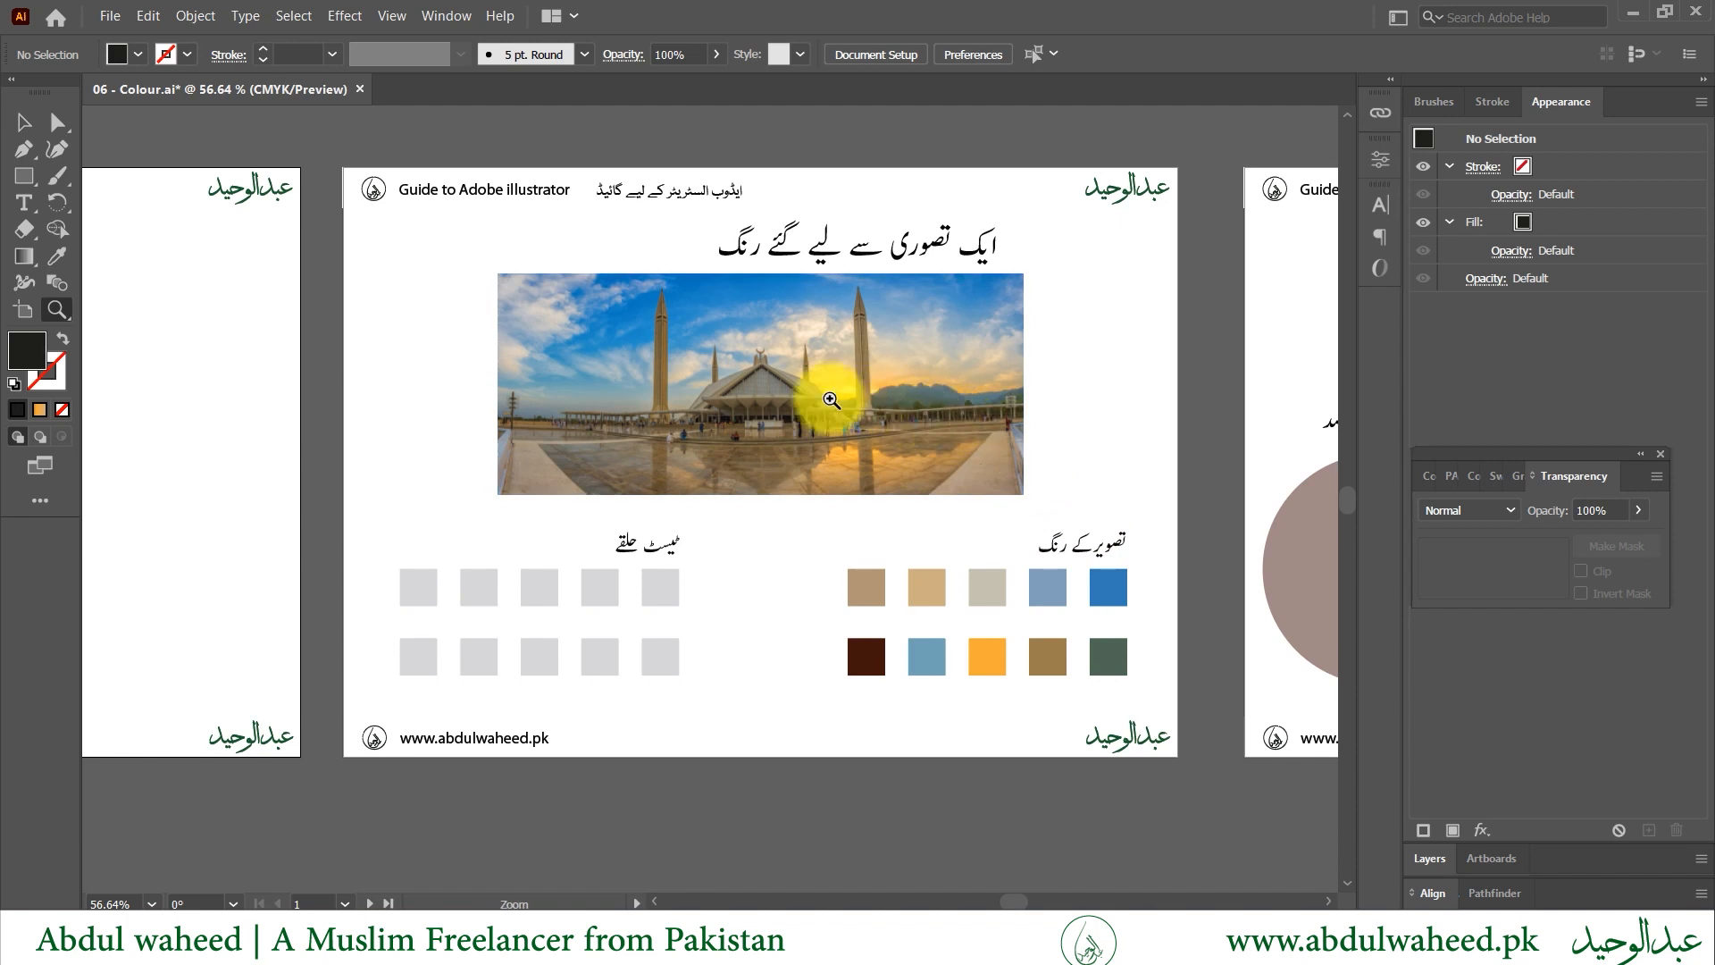
drag(820, 393, 898, 436)
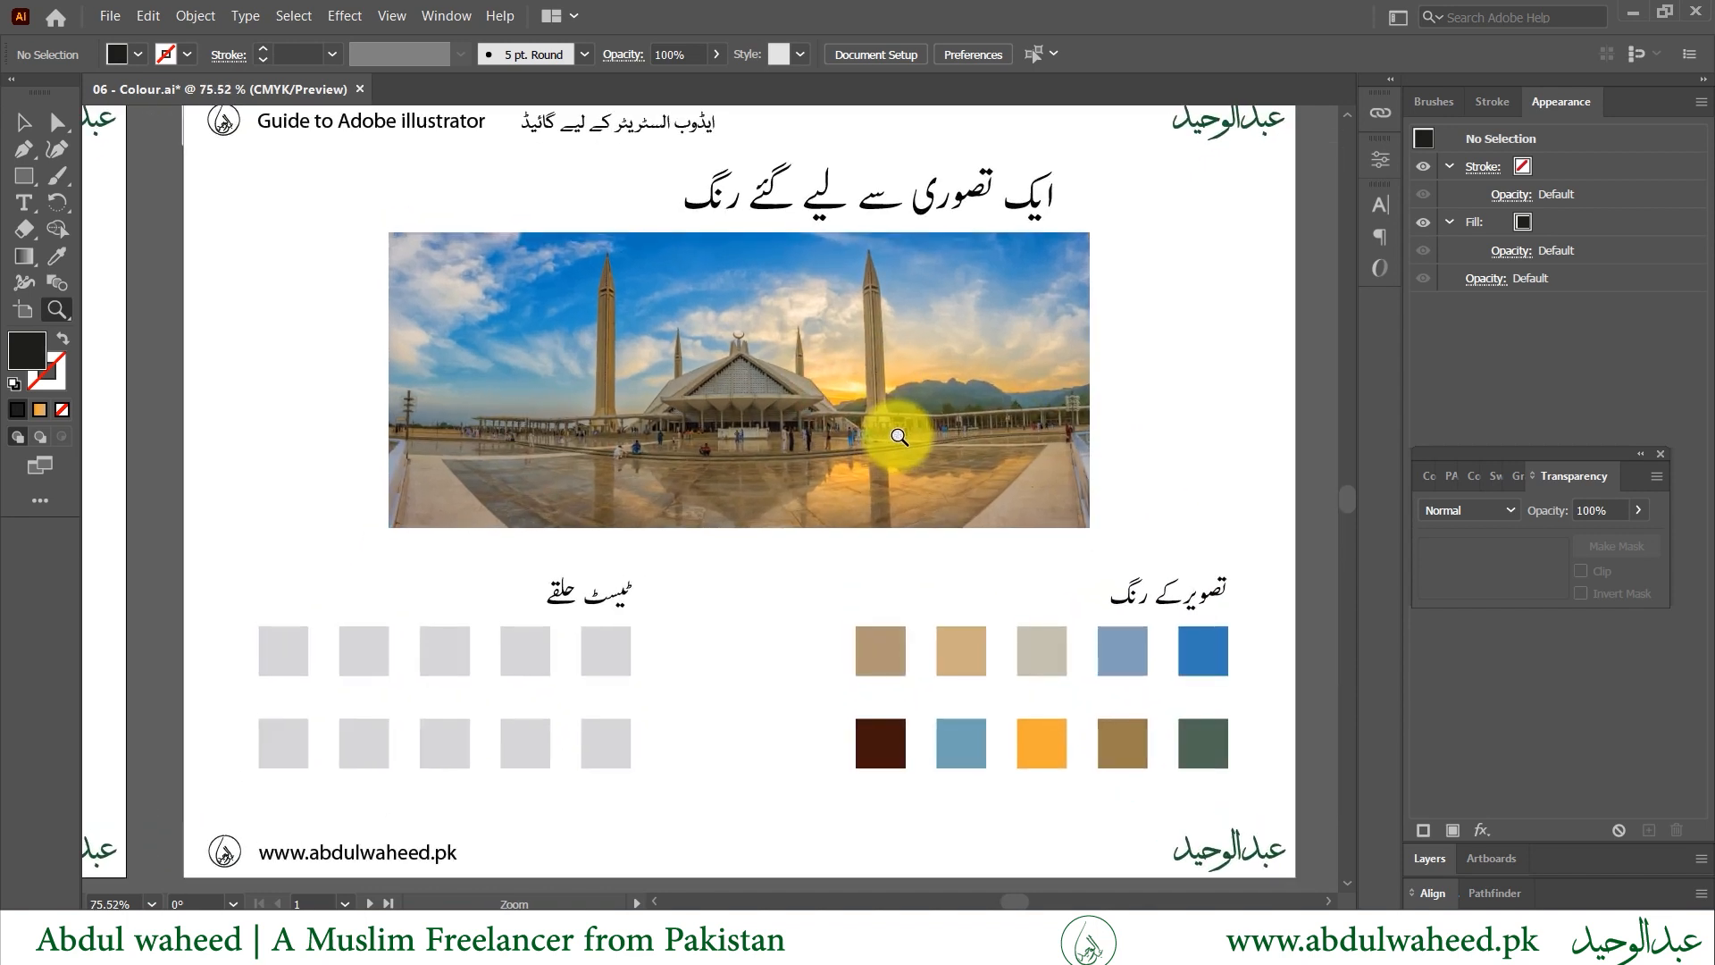
key(v)
click(1128, 457)
click(919, 463)
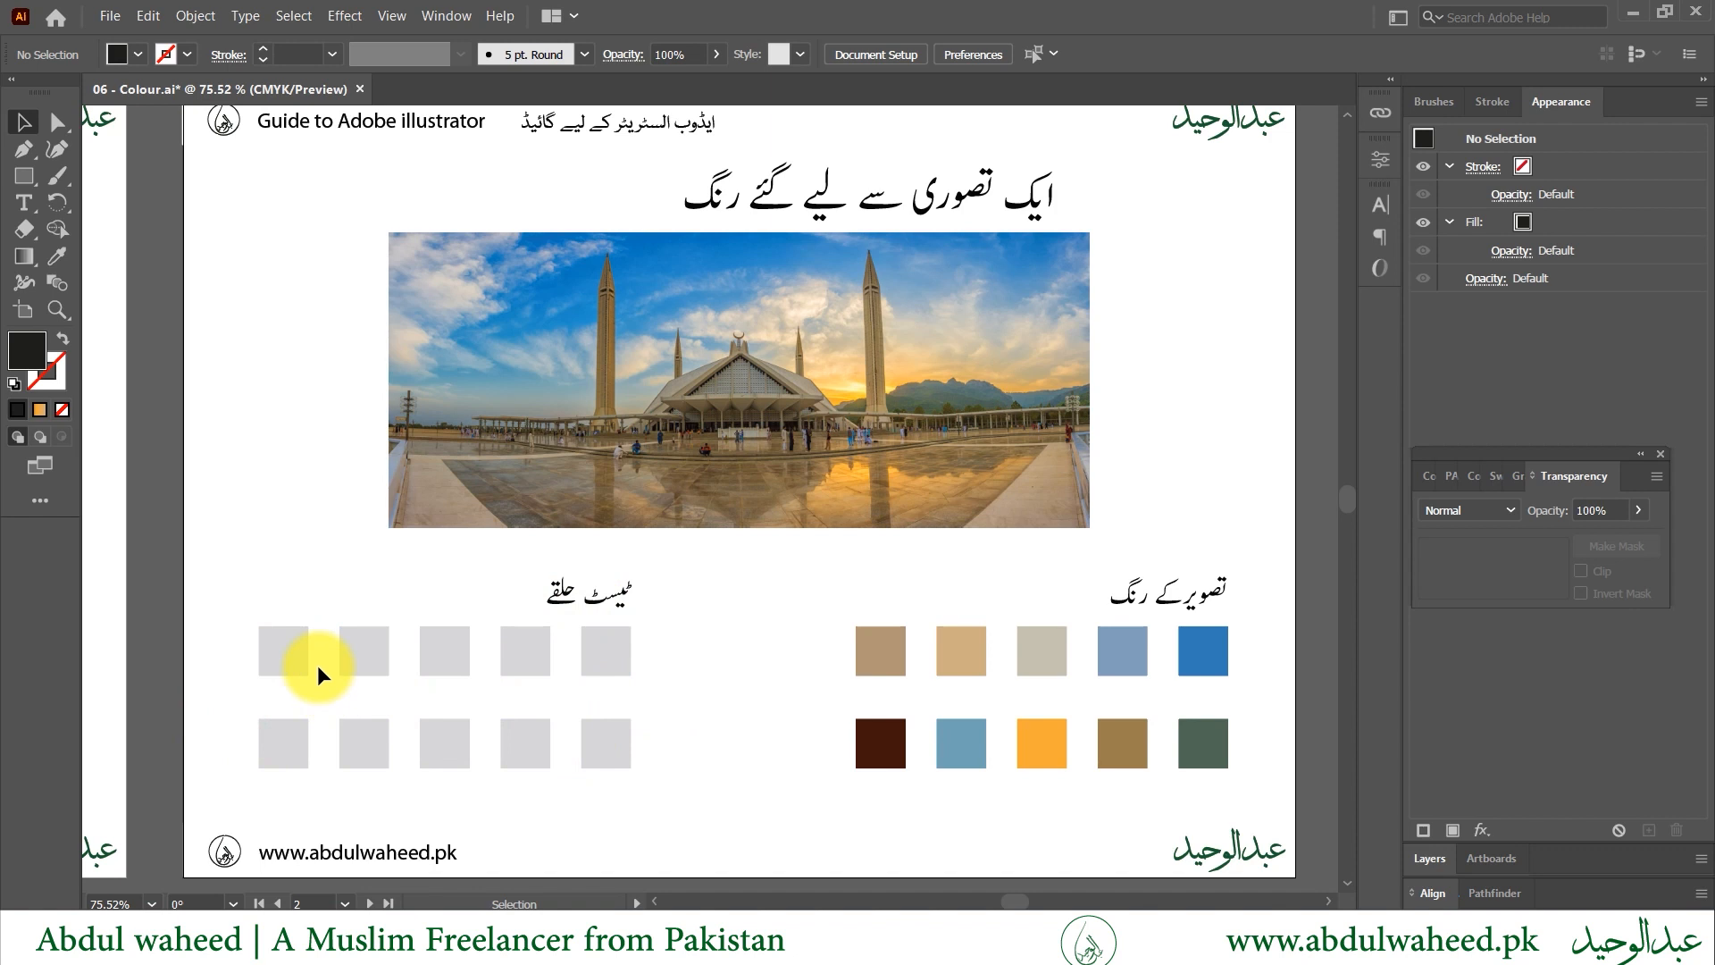
click(261, 656)
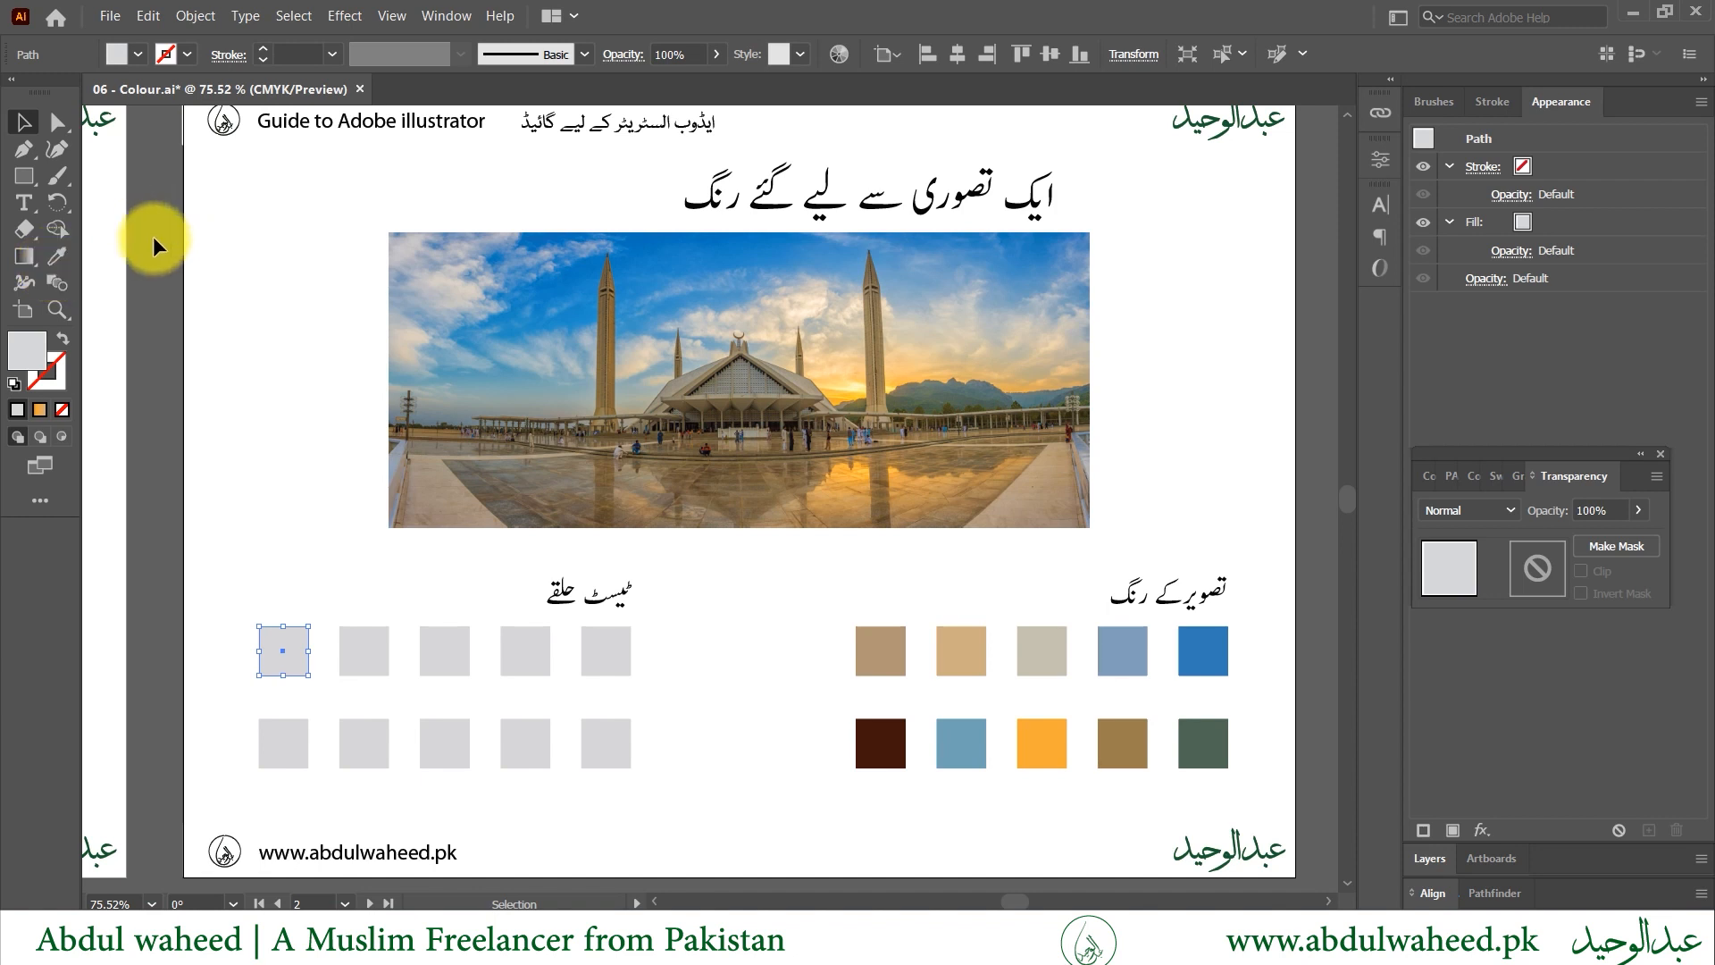
click(52, 258)
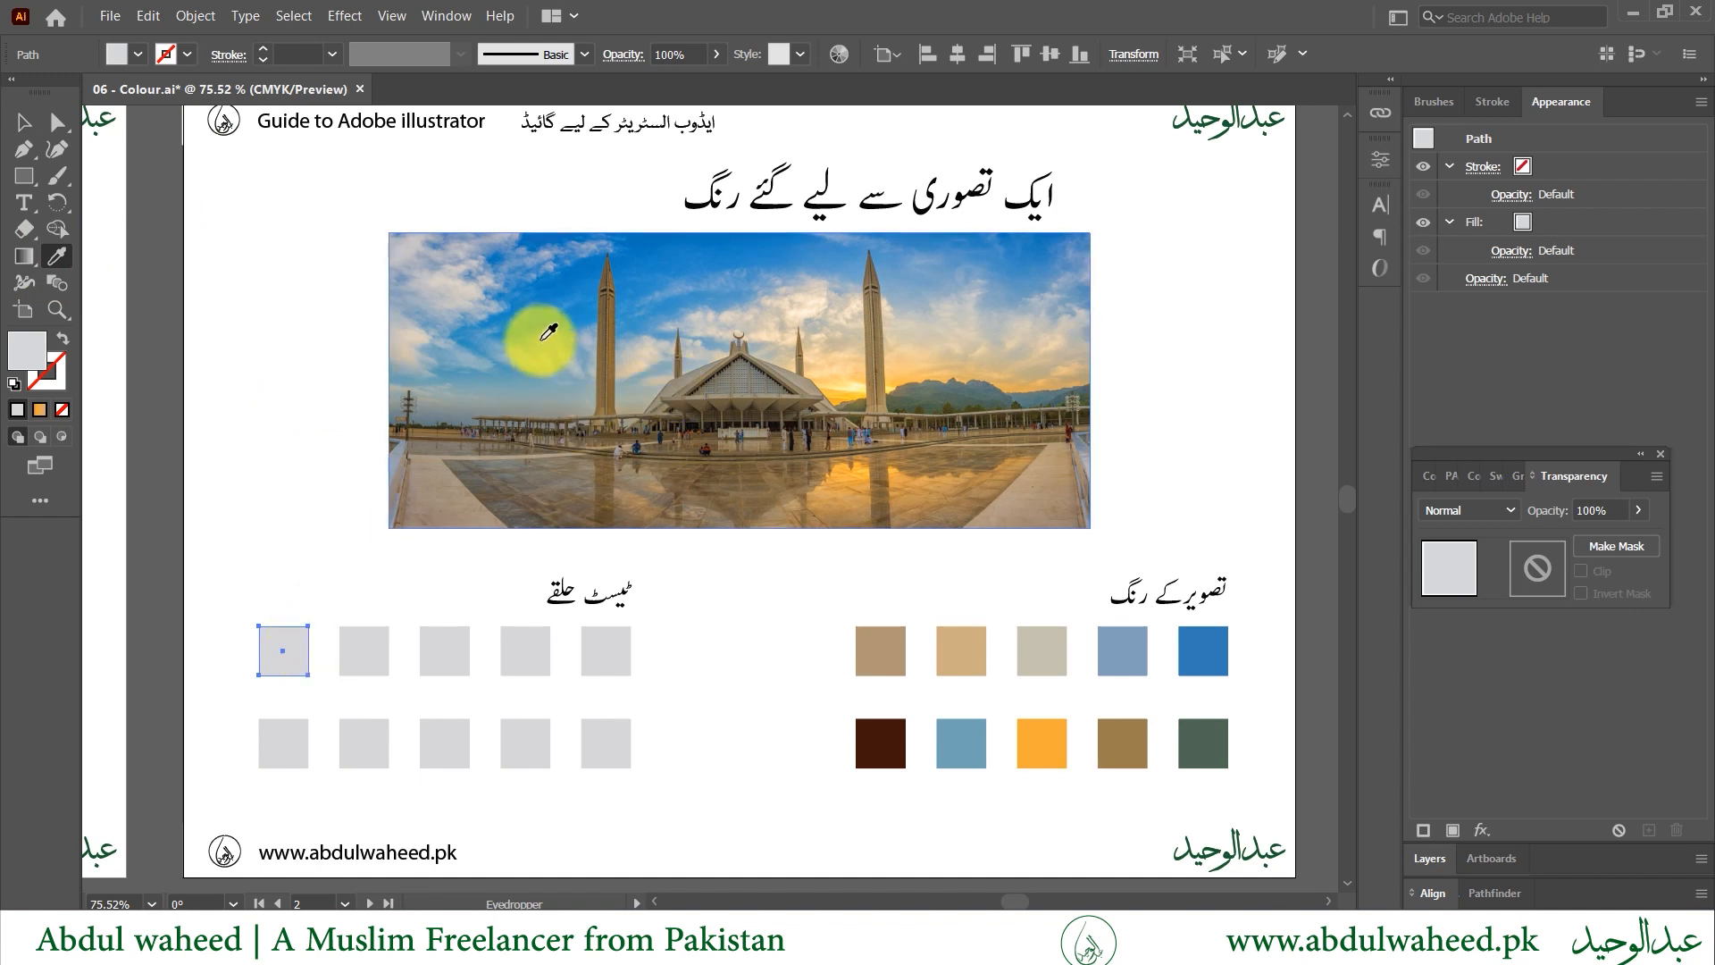
click(540, 307)
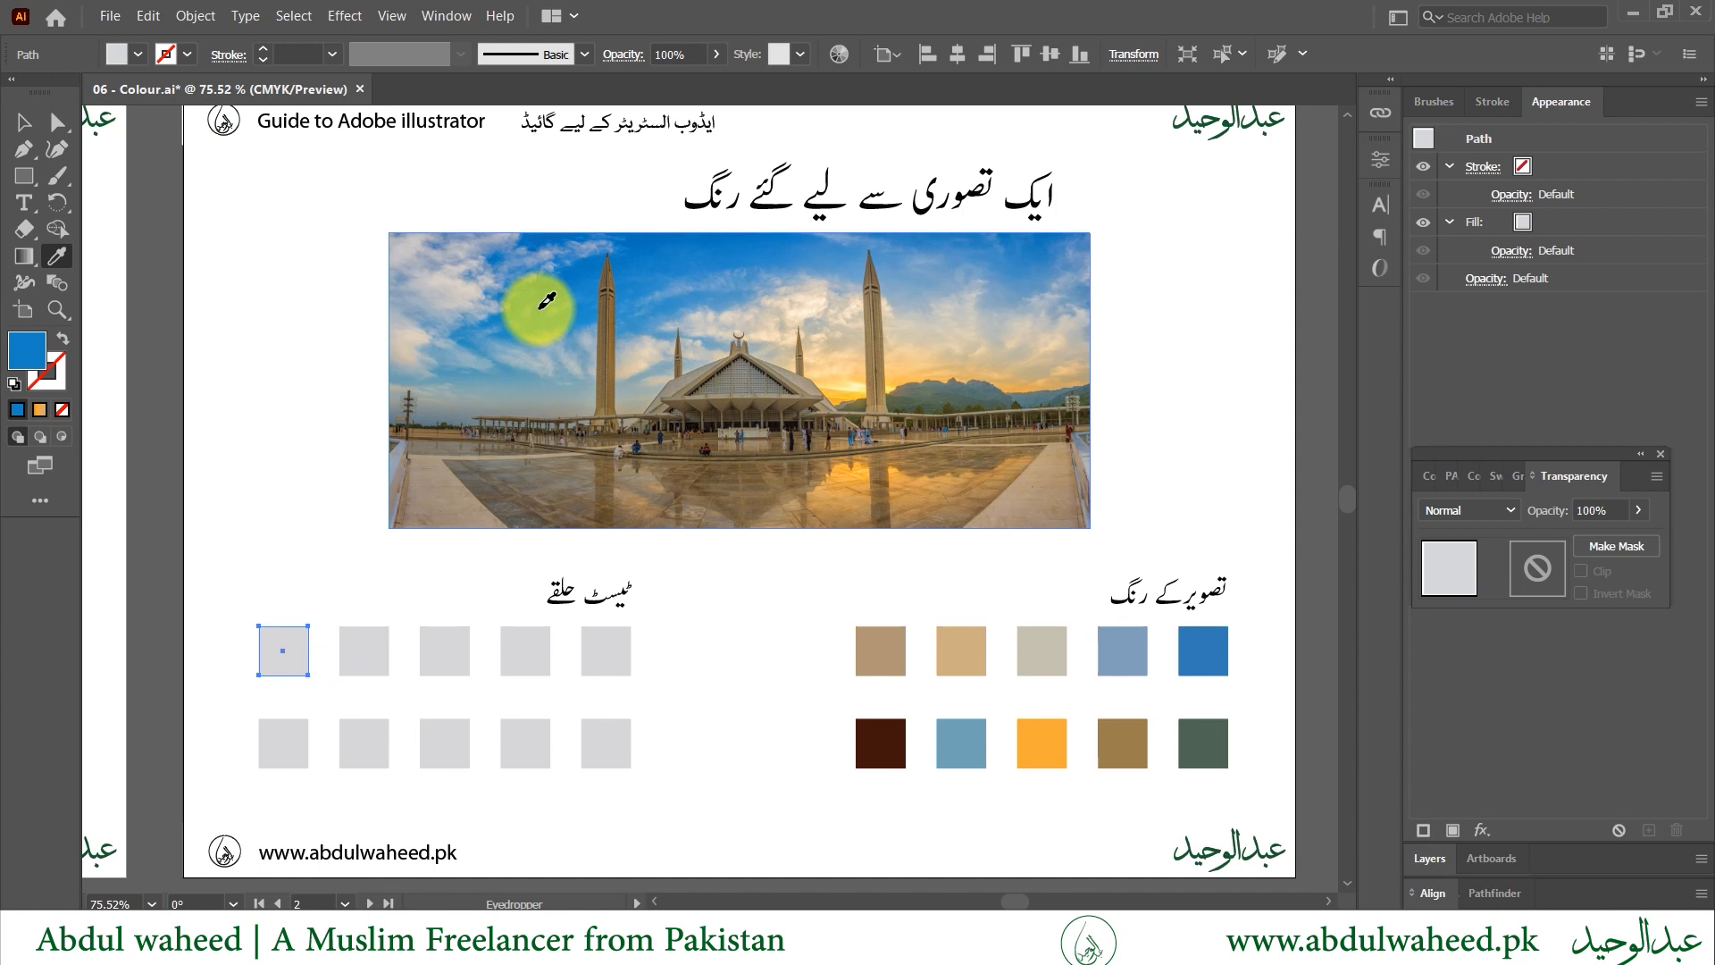
click(546, 301)
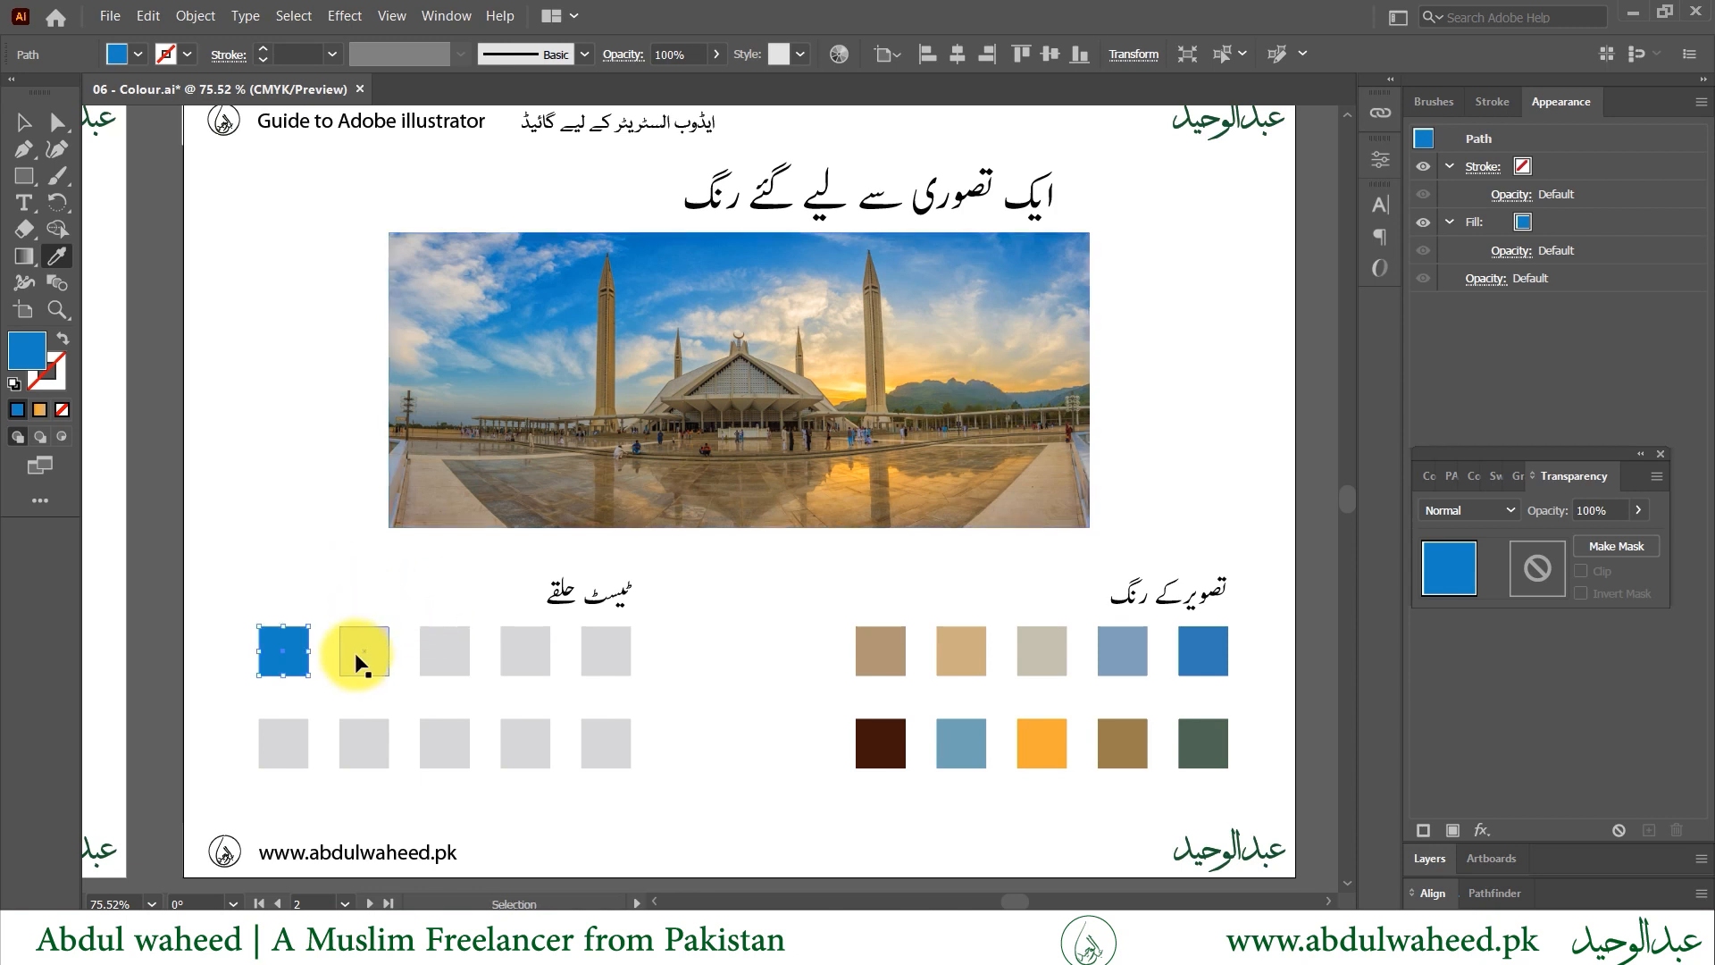
- Fill the second test square in the upper row with dark green sampled from the photo's hills using the Eyedropper, and deselect it
click(23, 122)
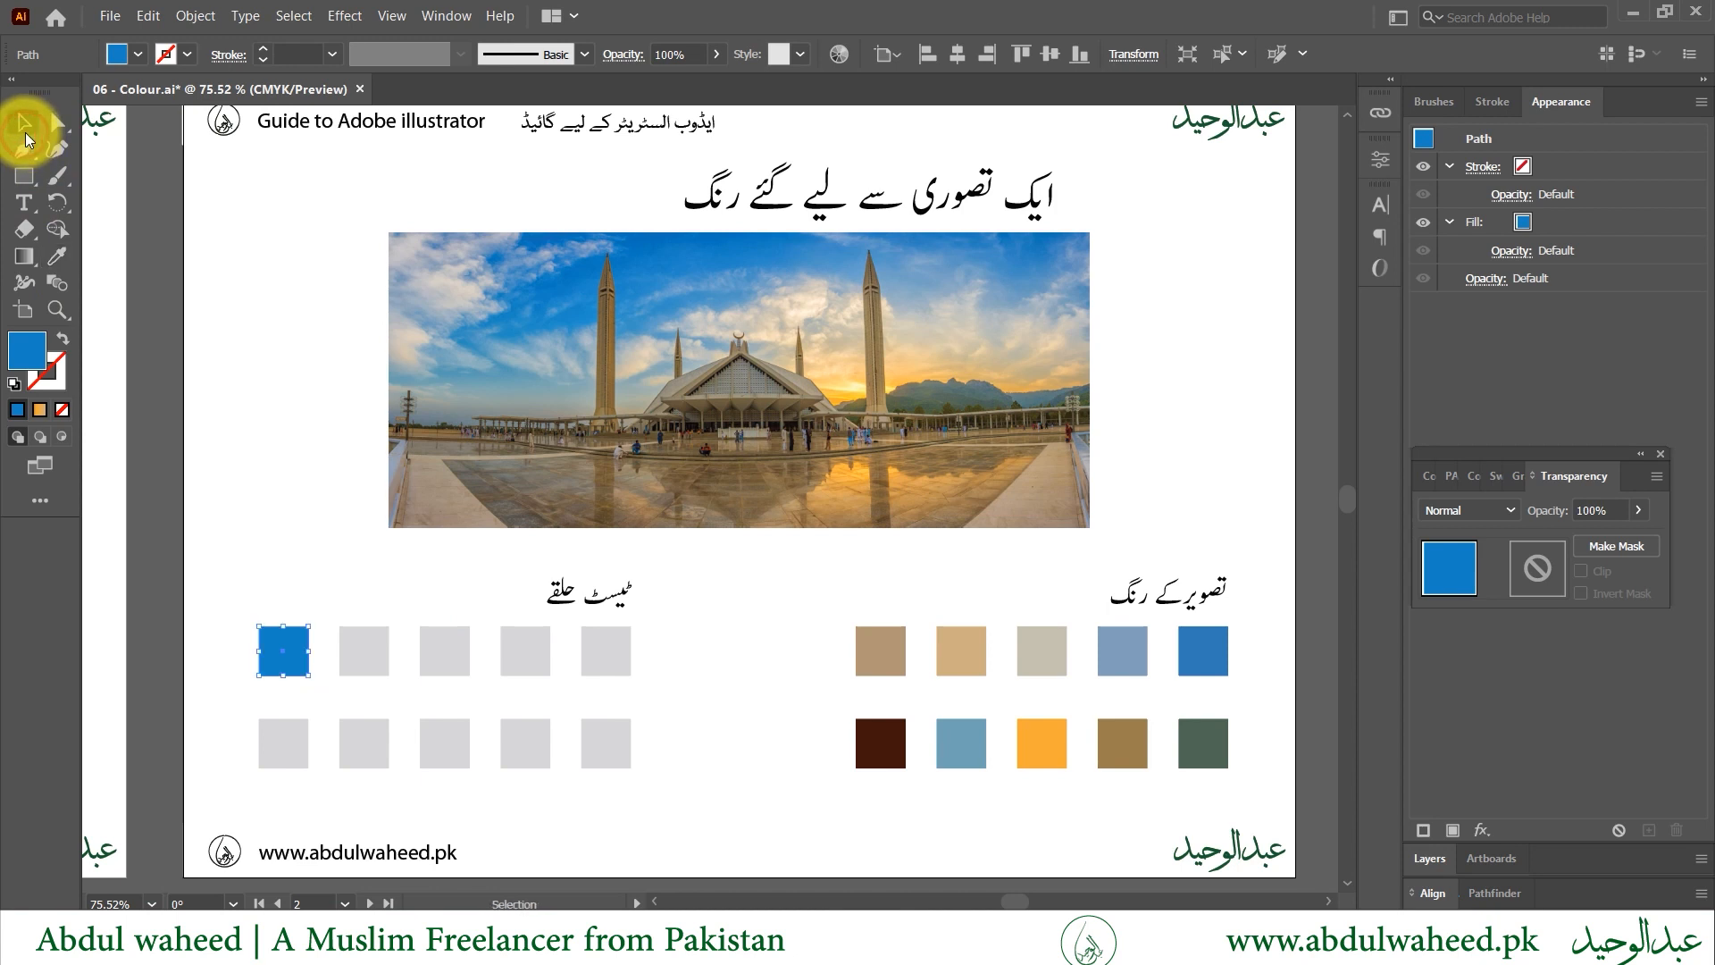
click(367, 649)
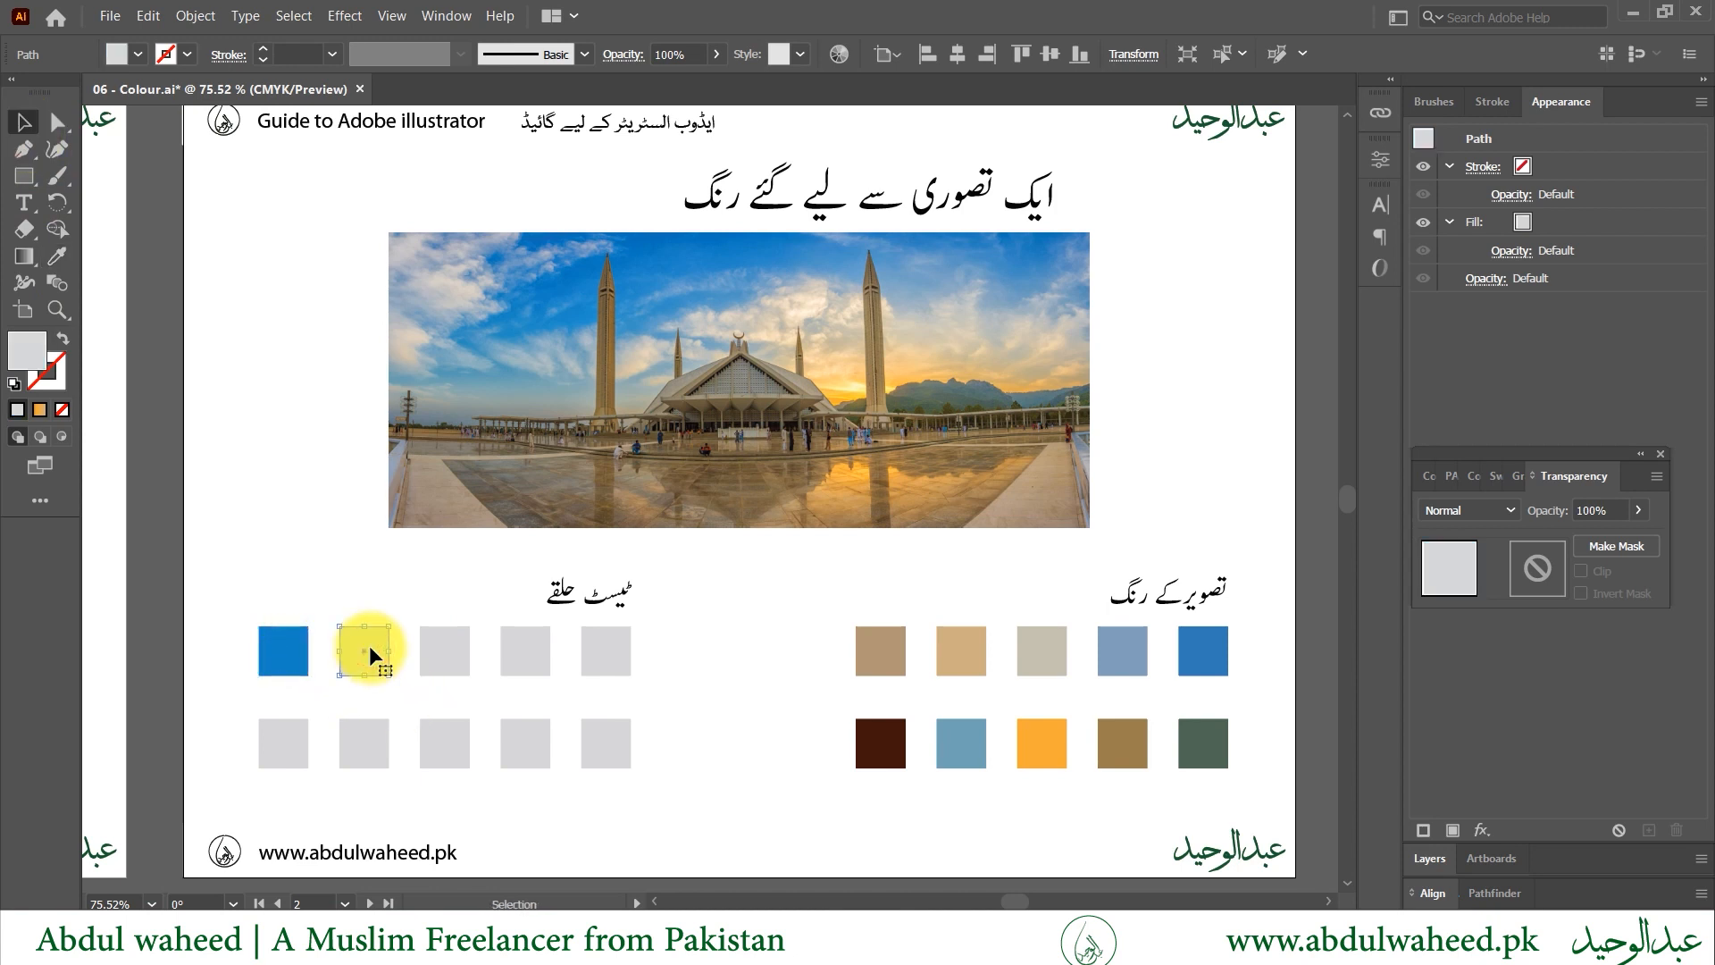
click(57, 259)
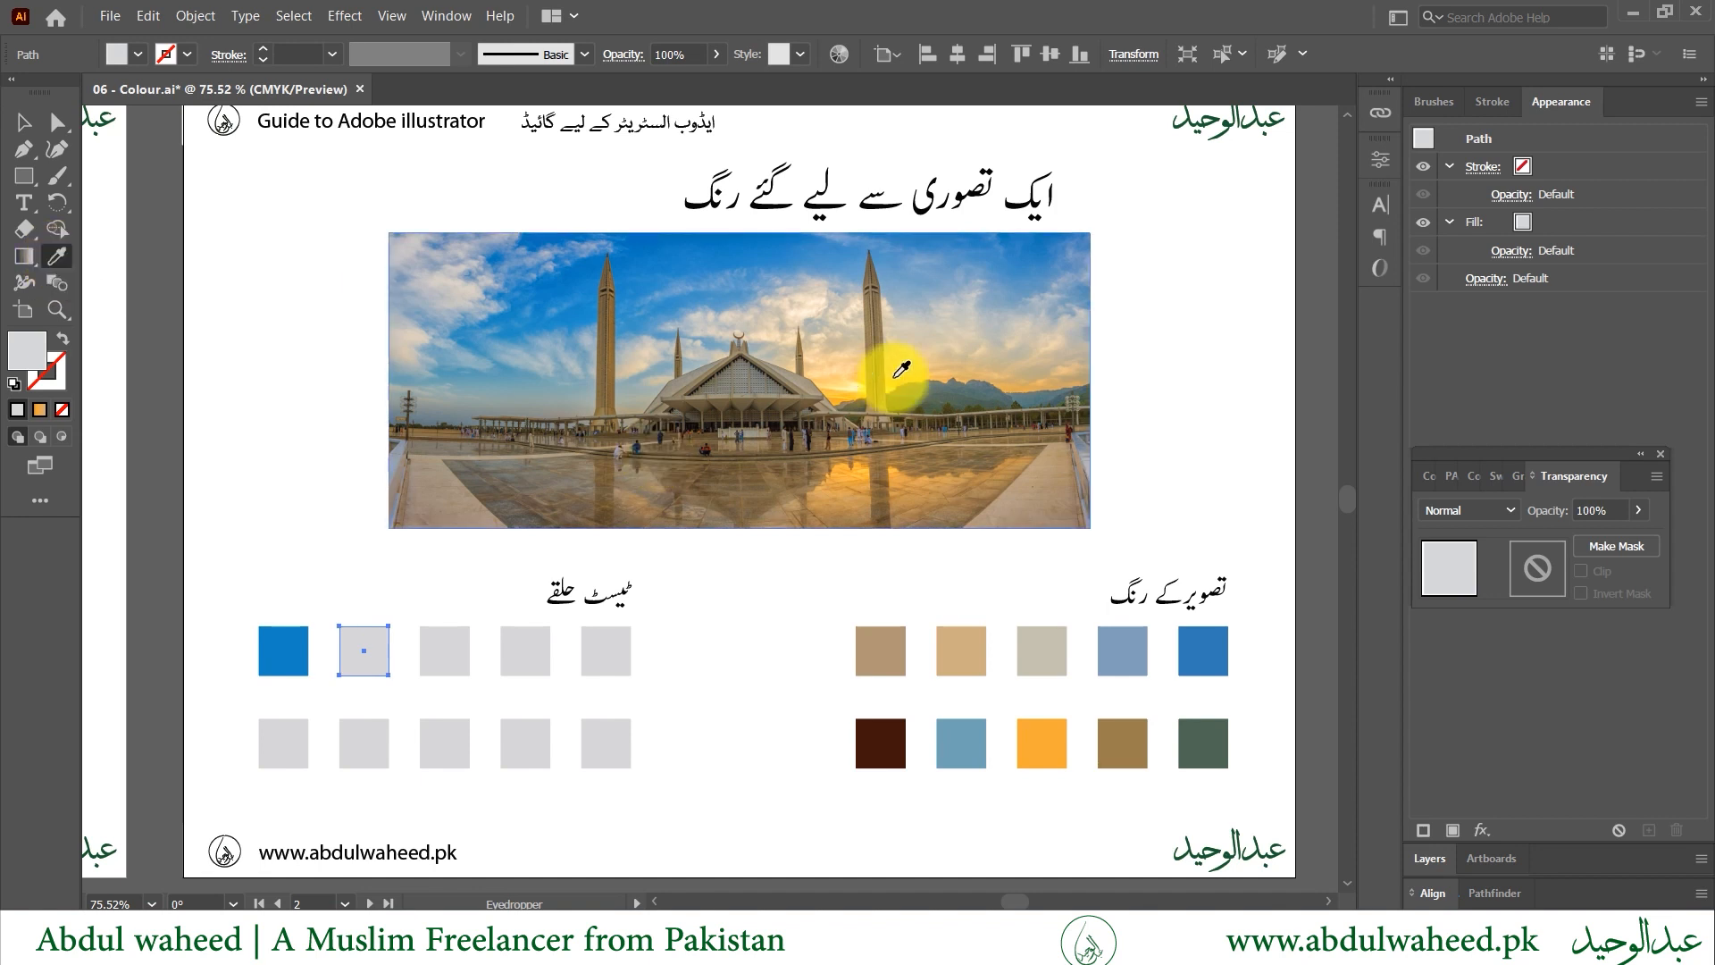
click(846, 392)
drag(844, 393, 783, 379)
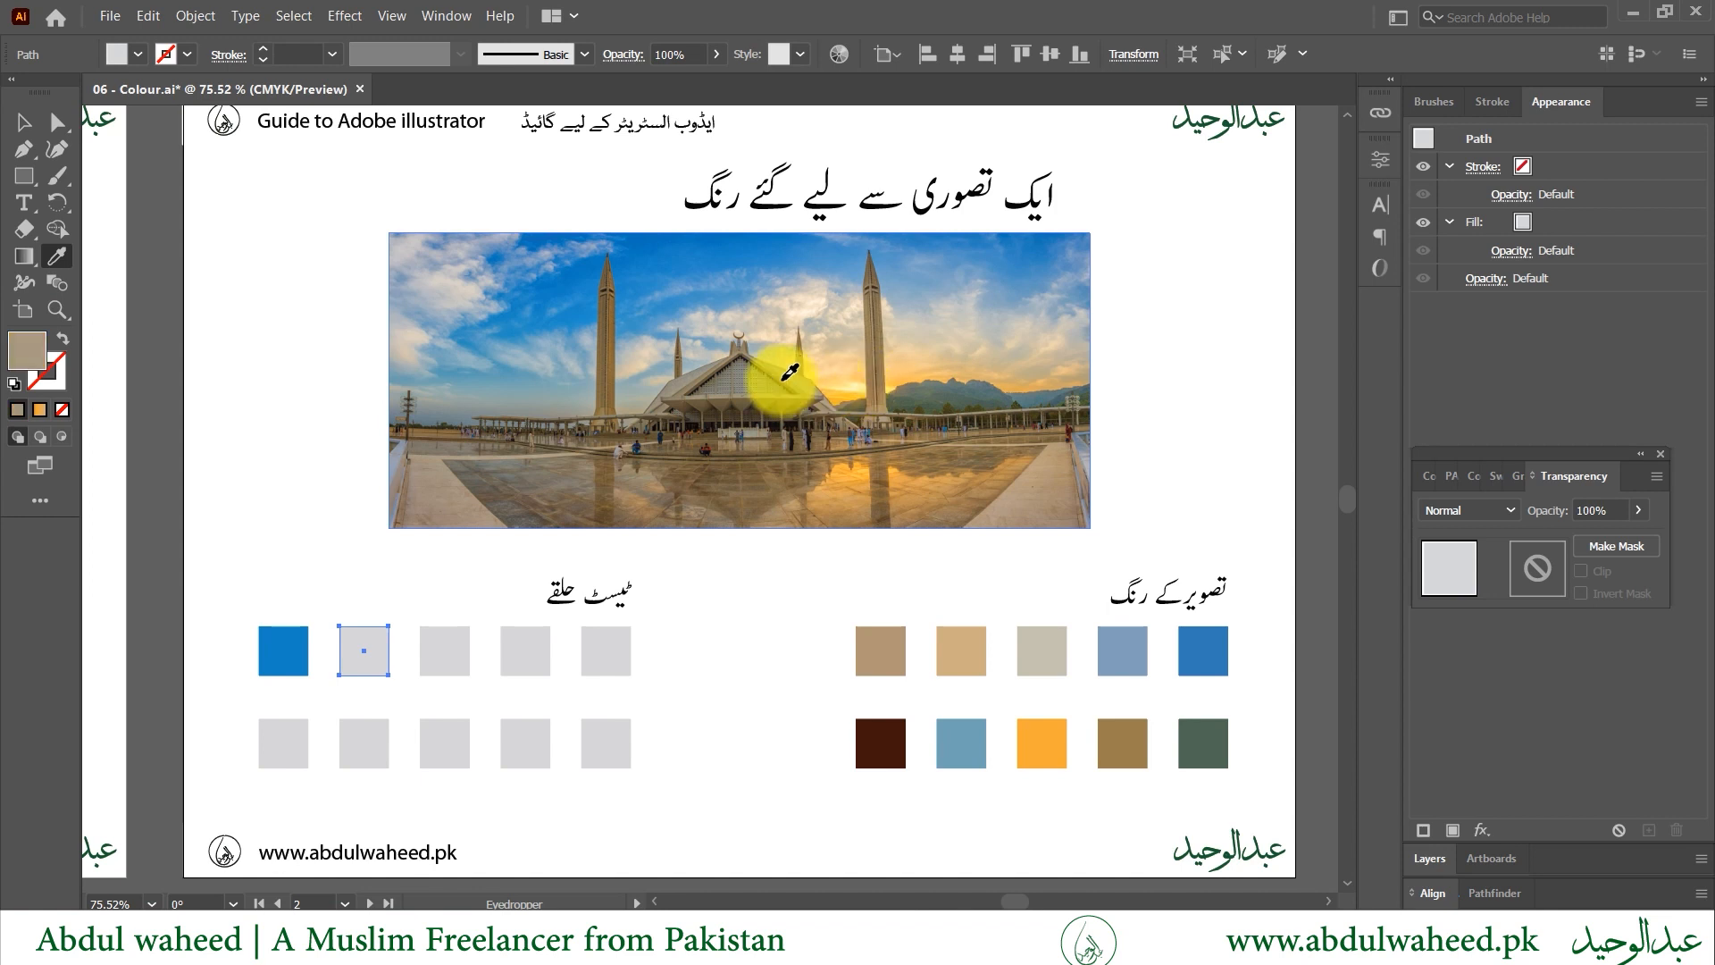
drag(783, 379, 694, 351)
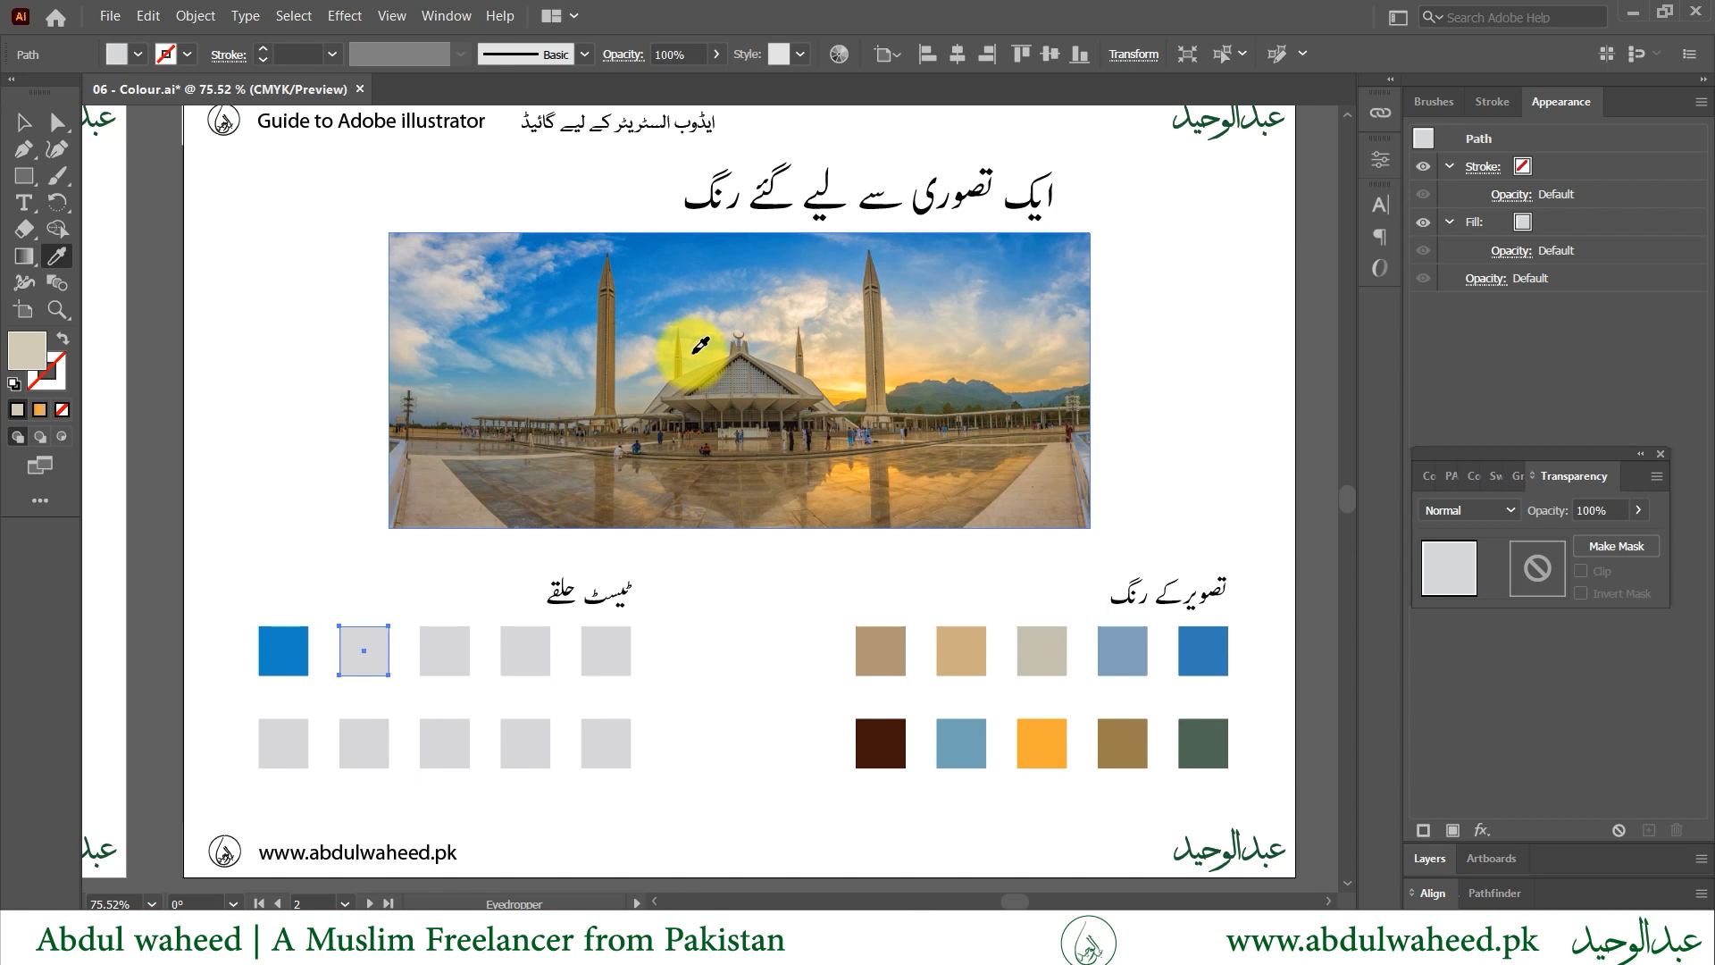
drag(694, 351, 615, 367)
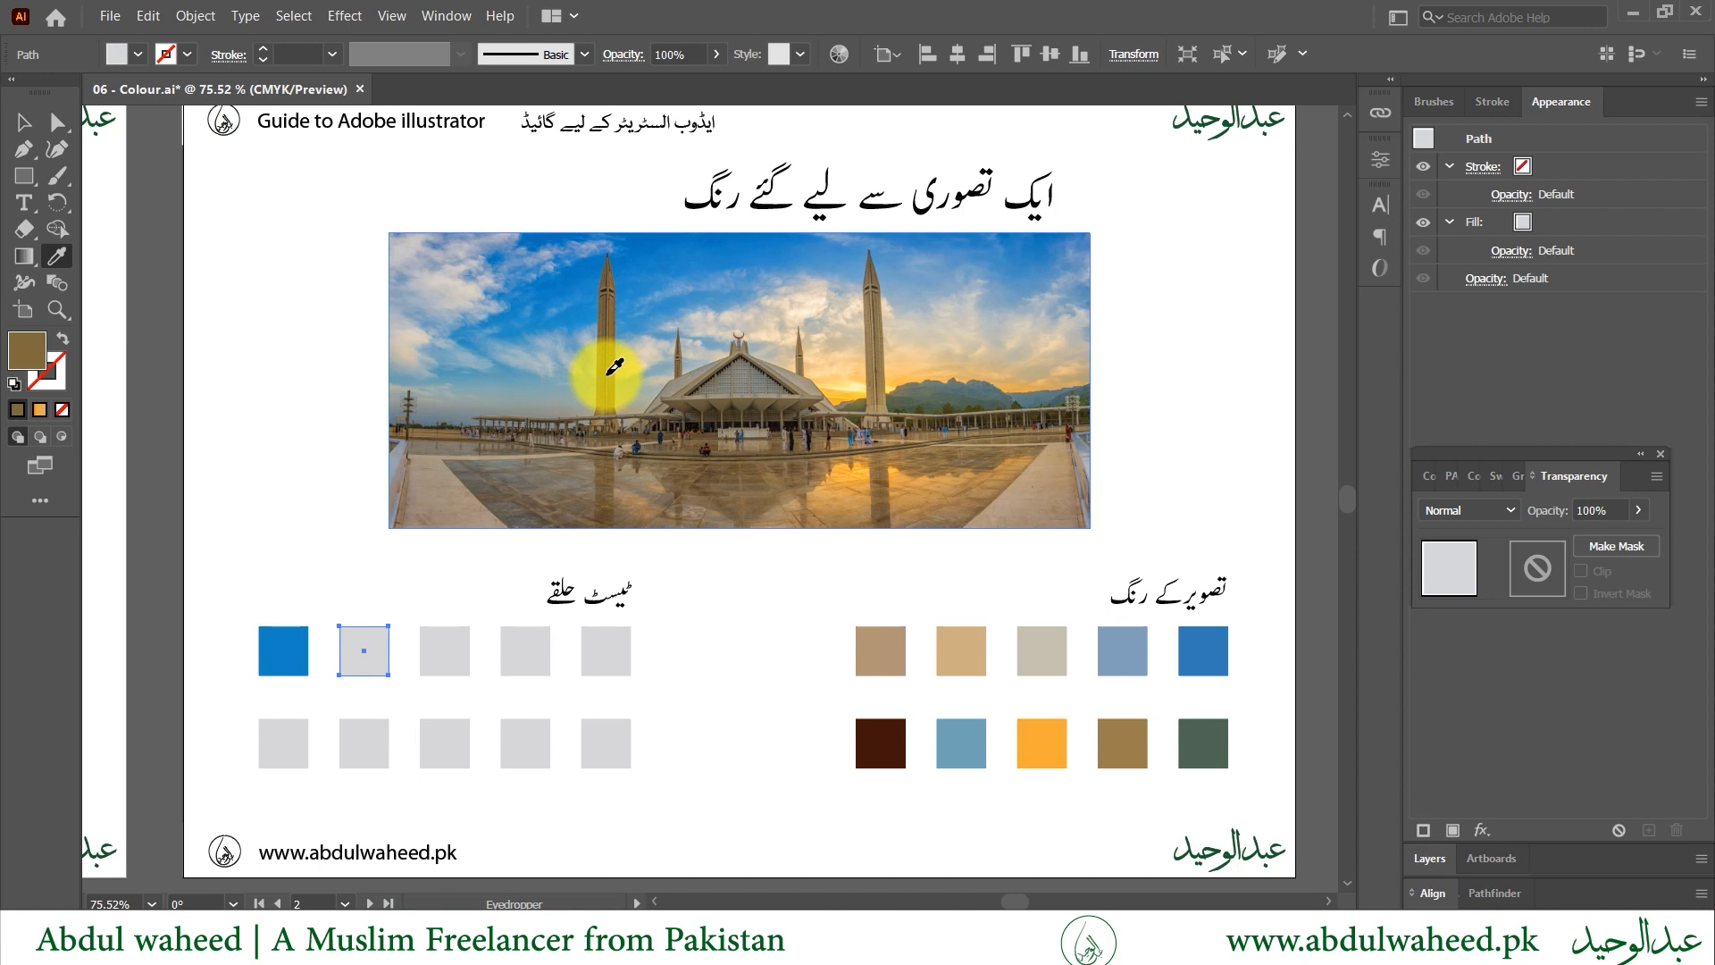
drag(615, 367, 944, 393)
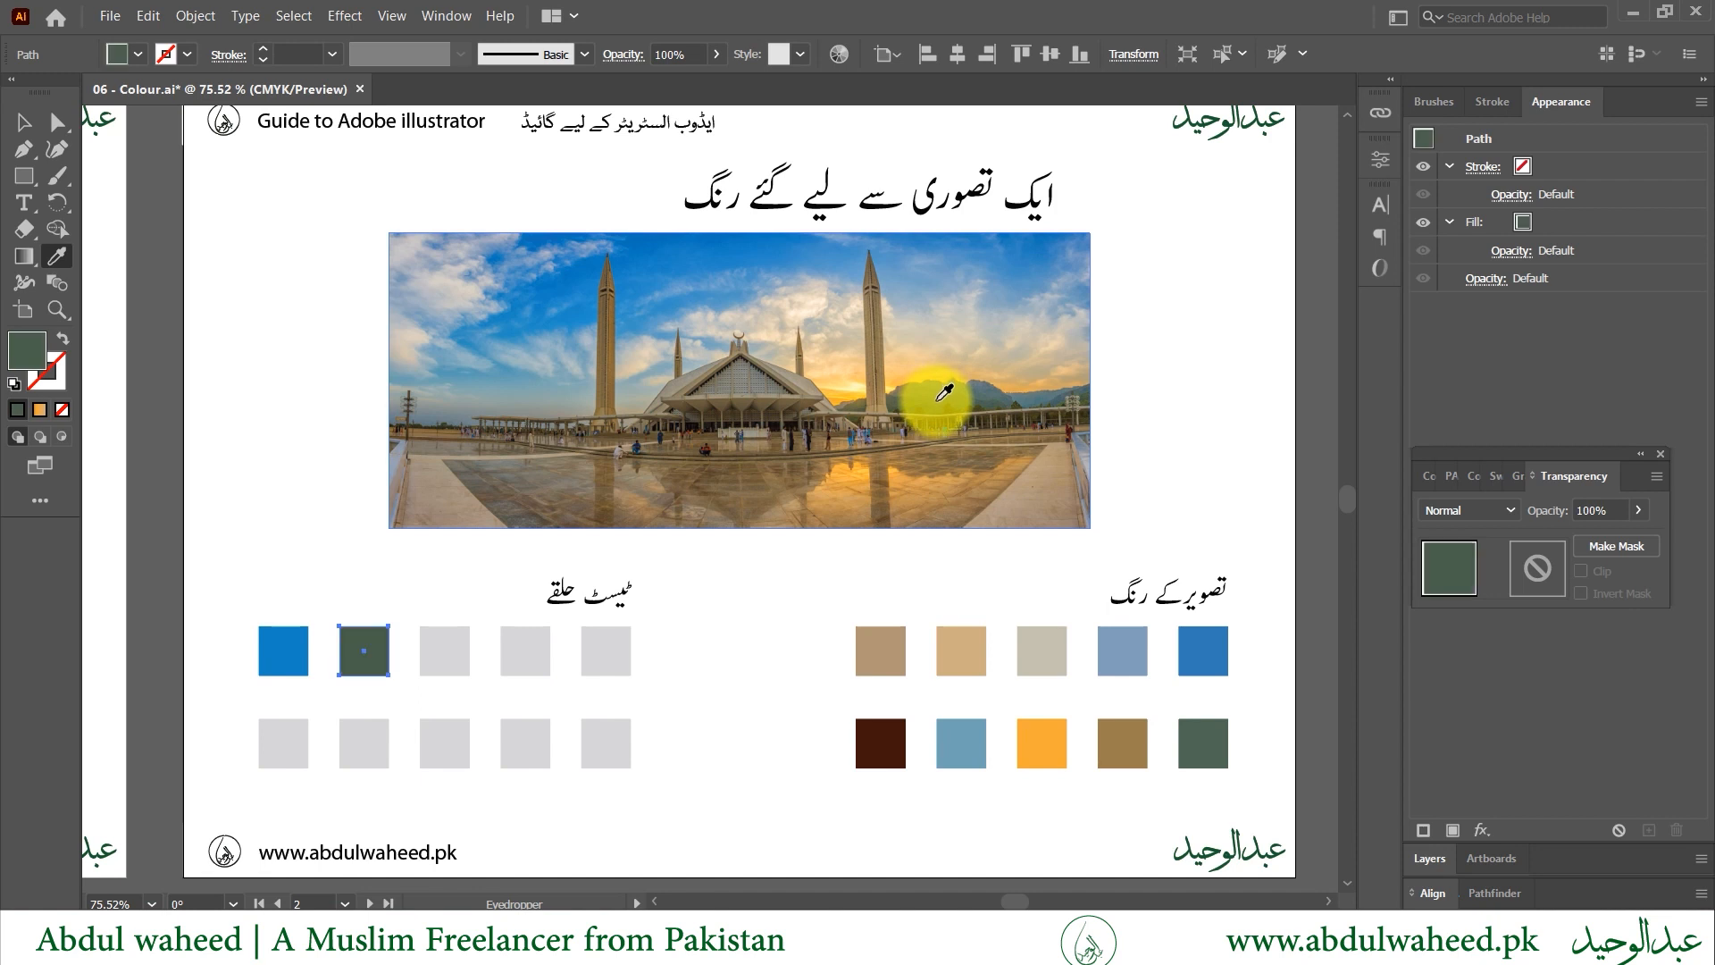
ctrl+click(263, 549)
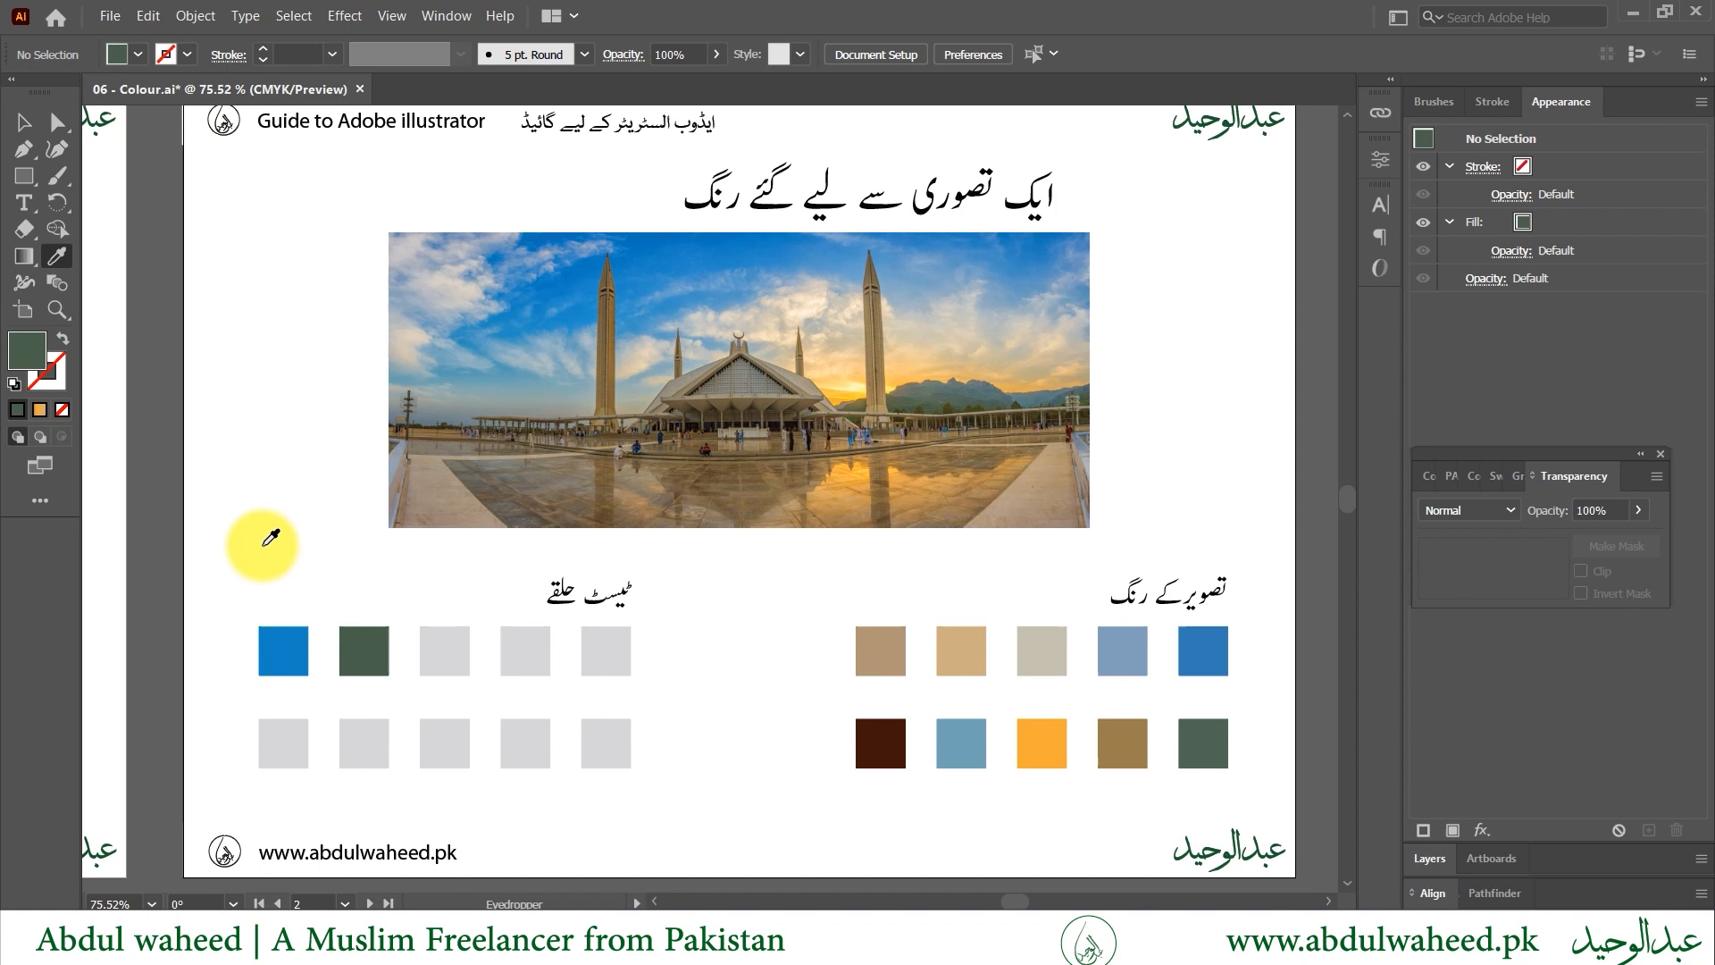
scroll(759, 598, right, 6)
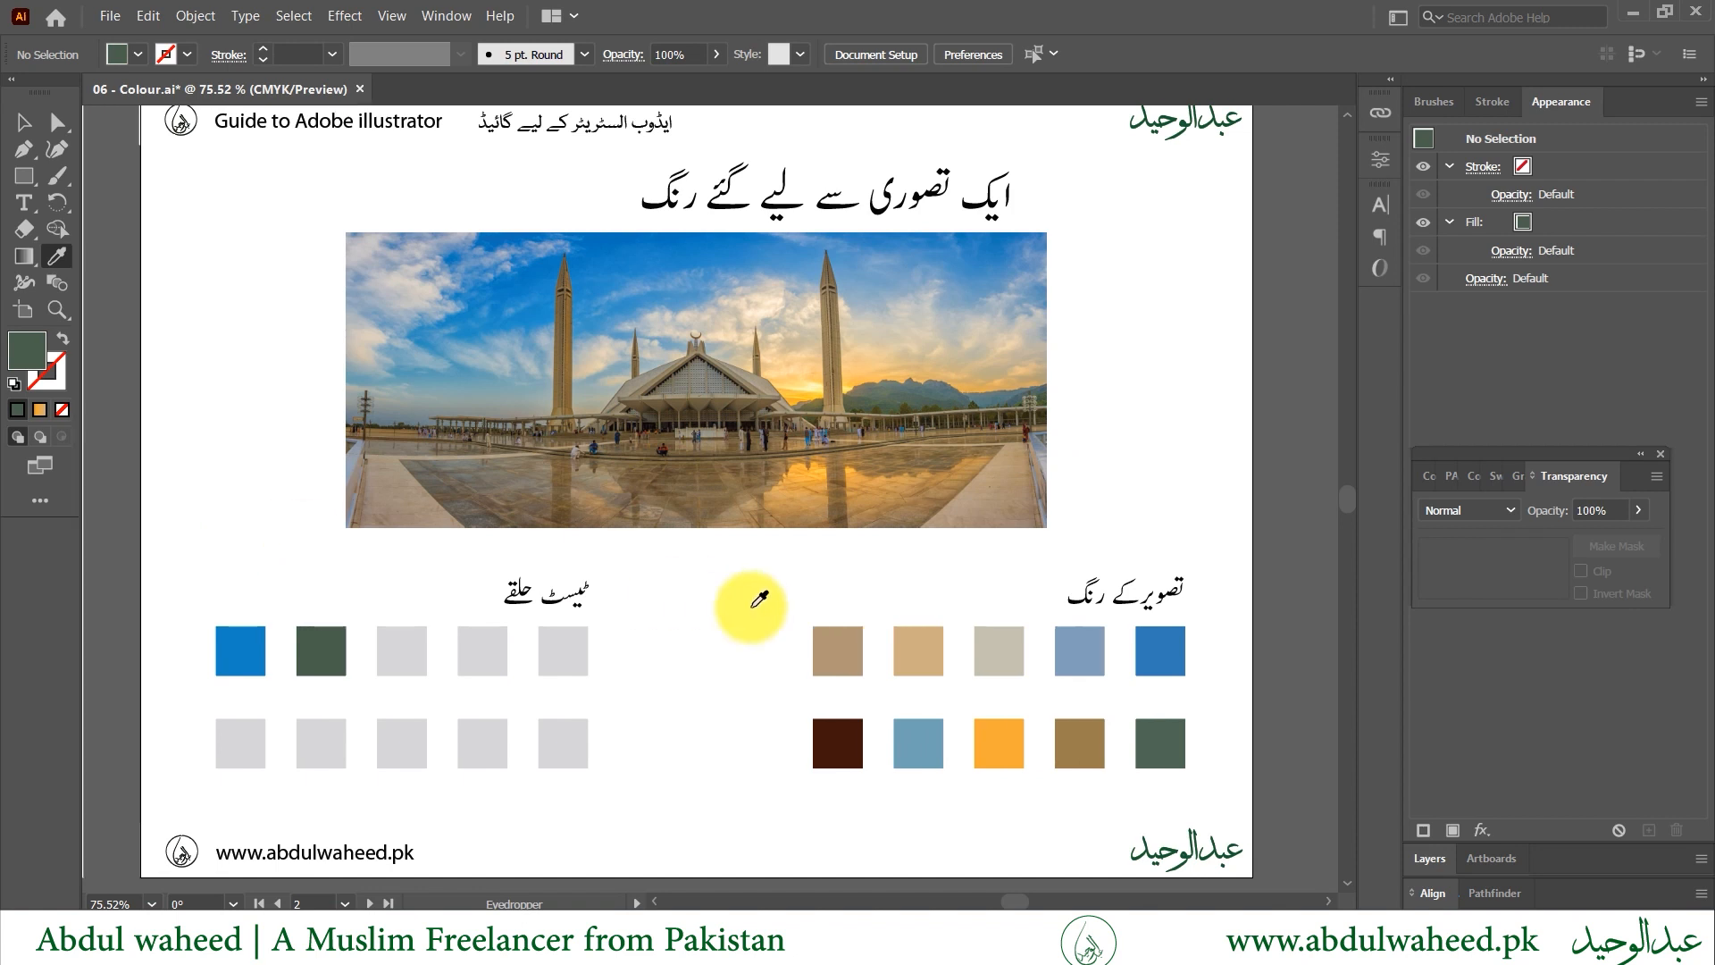
scroll(759, 598, right, 3)
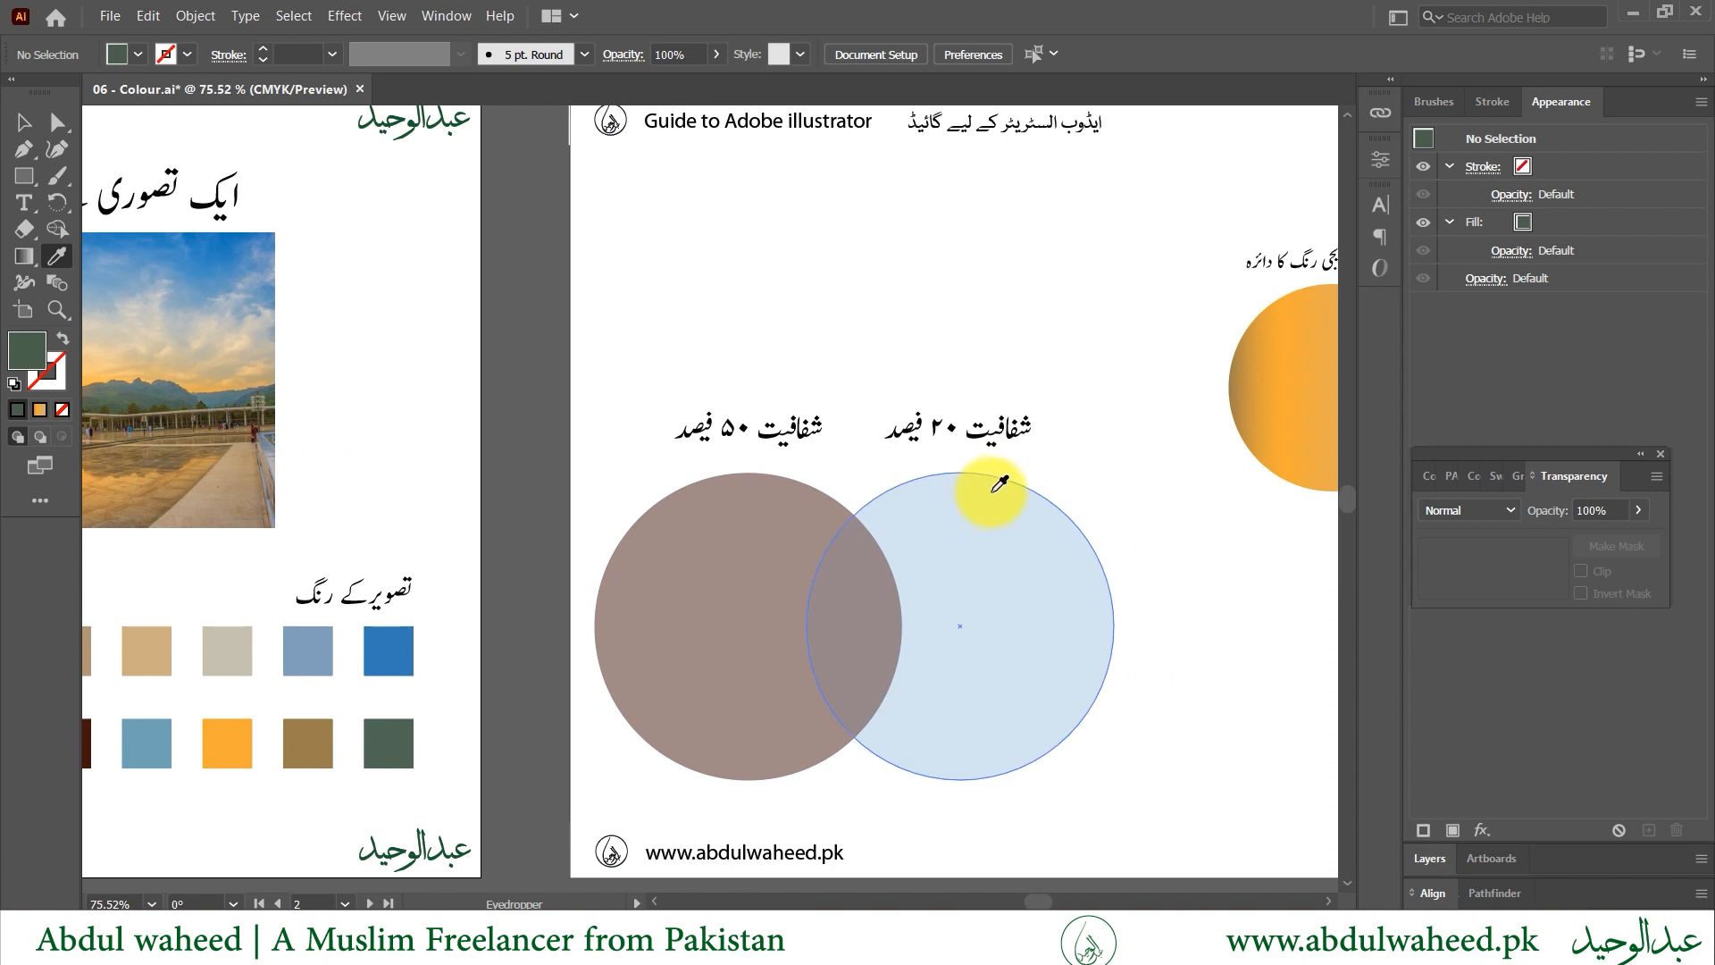
- Examine the orange gradient circle's type, angle and colour stops in a widened Gradient panel, leaving the circle deselected
scroll(999, 483, right, 8)
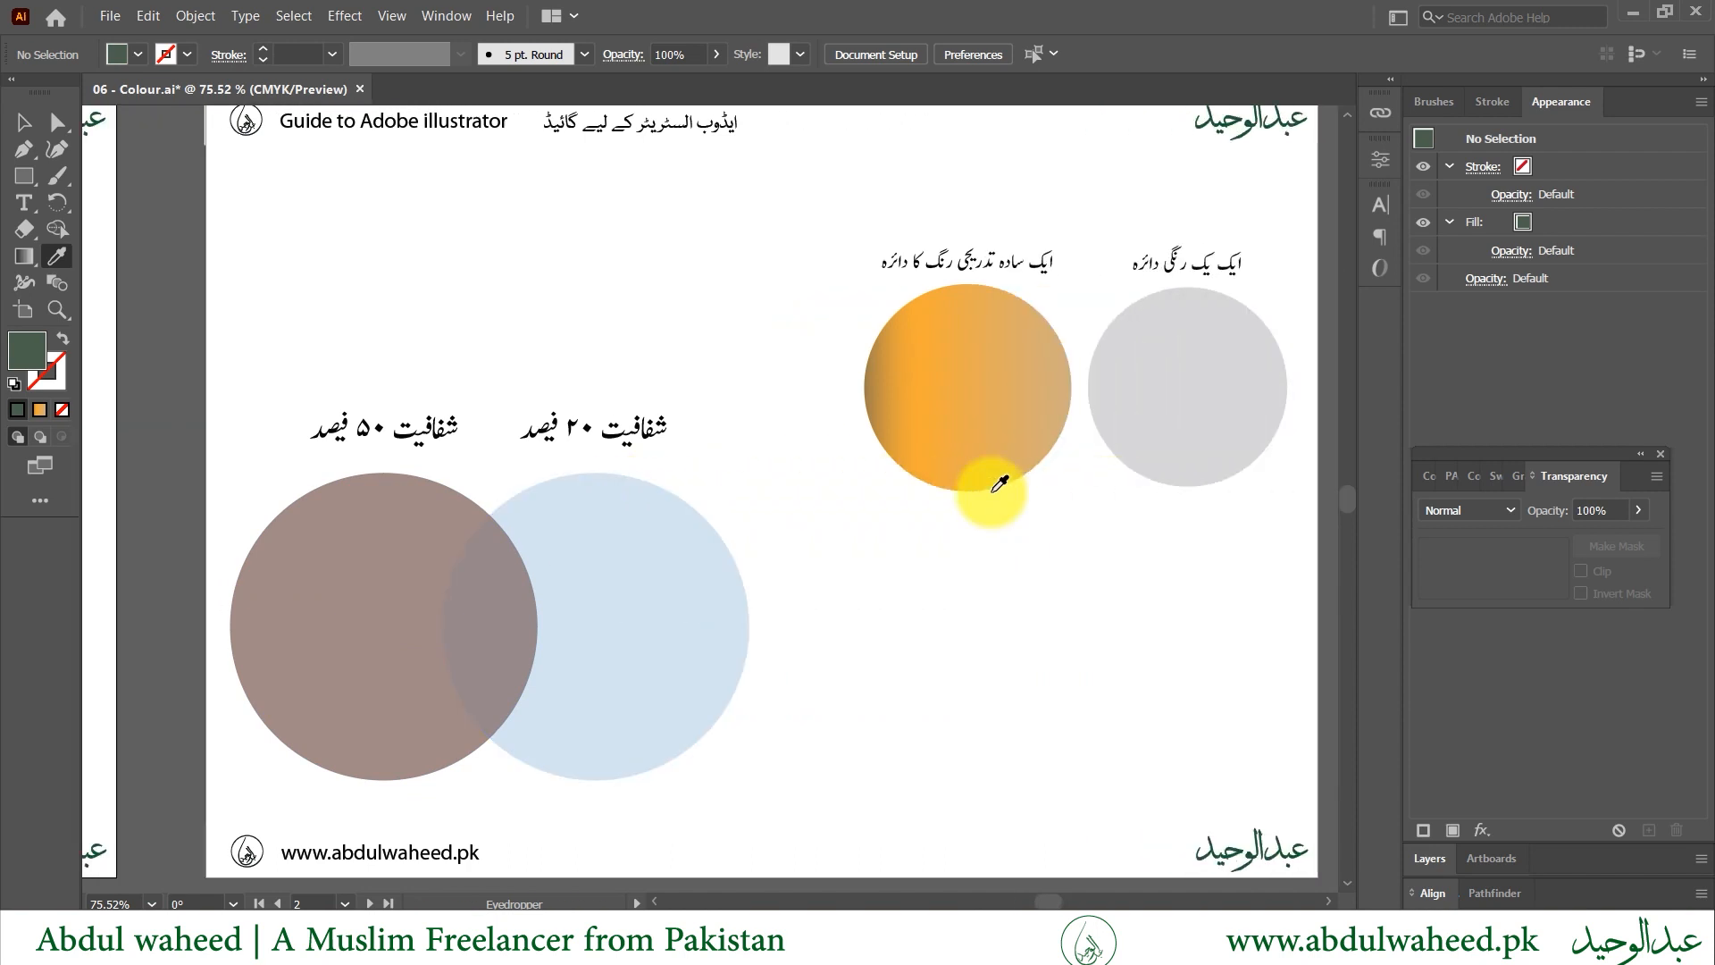
key(v)
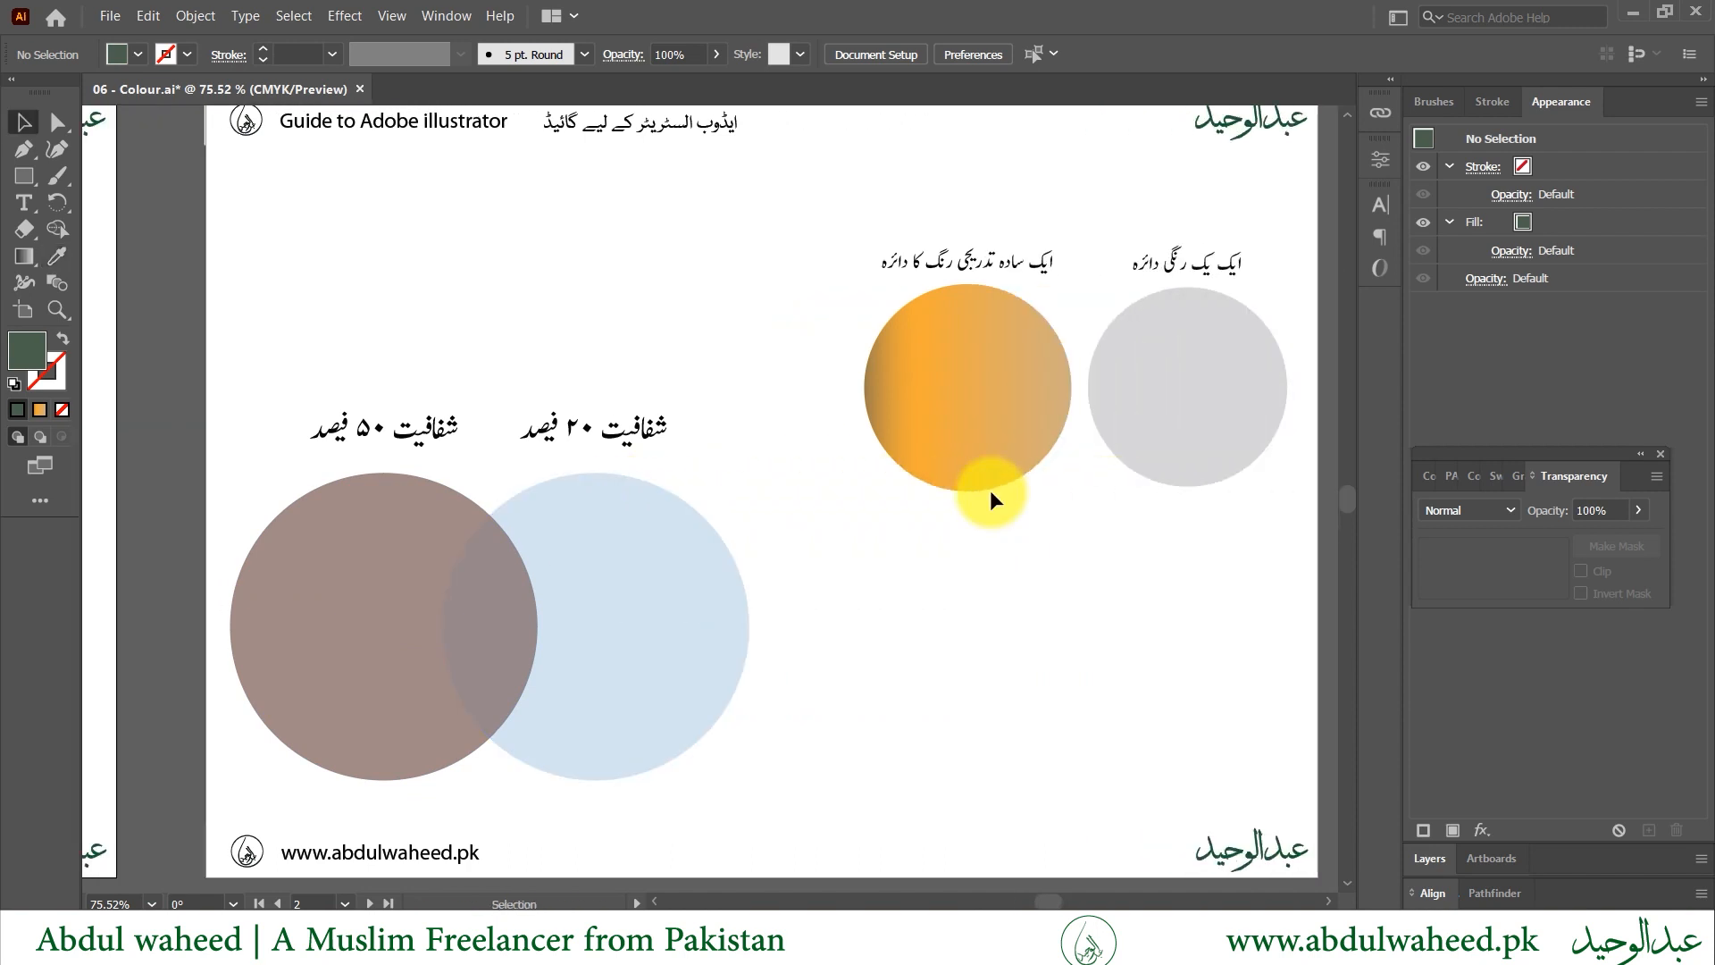
scroll(1057, 517, right, 3)
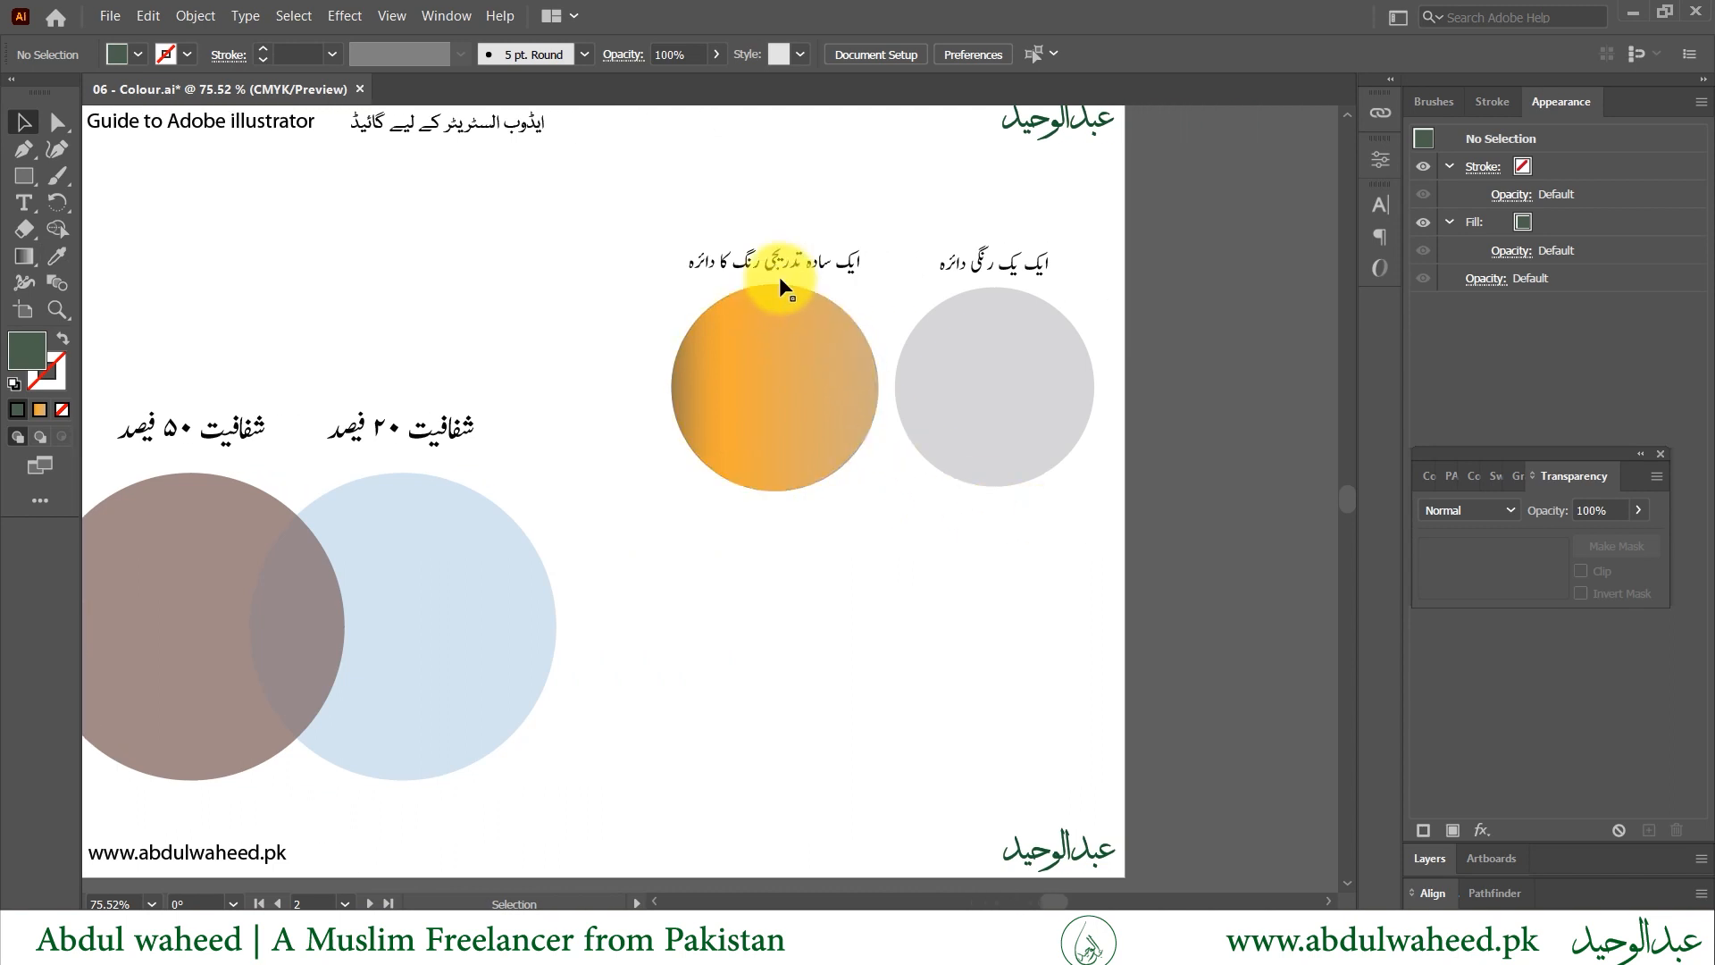
click(796, 366)
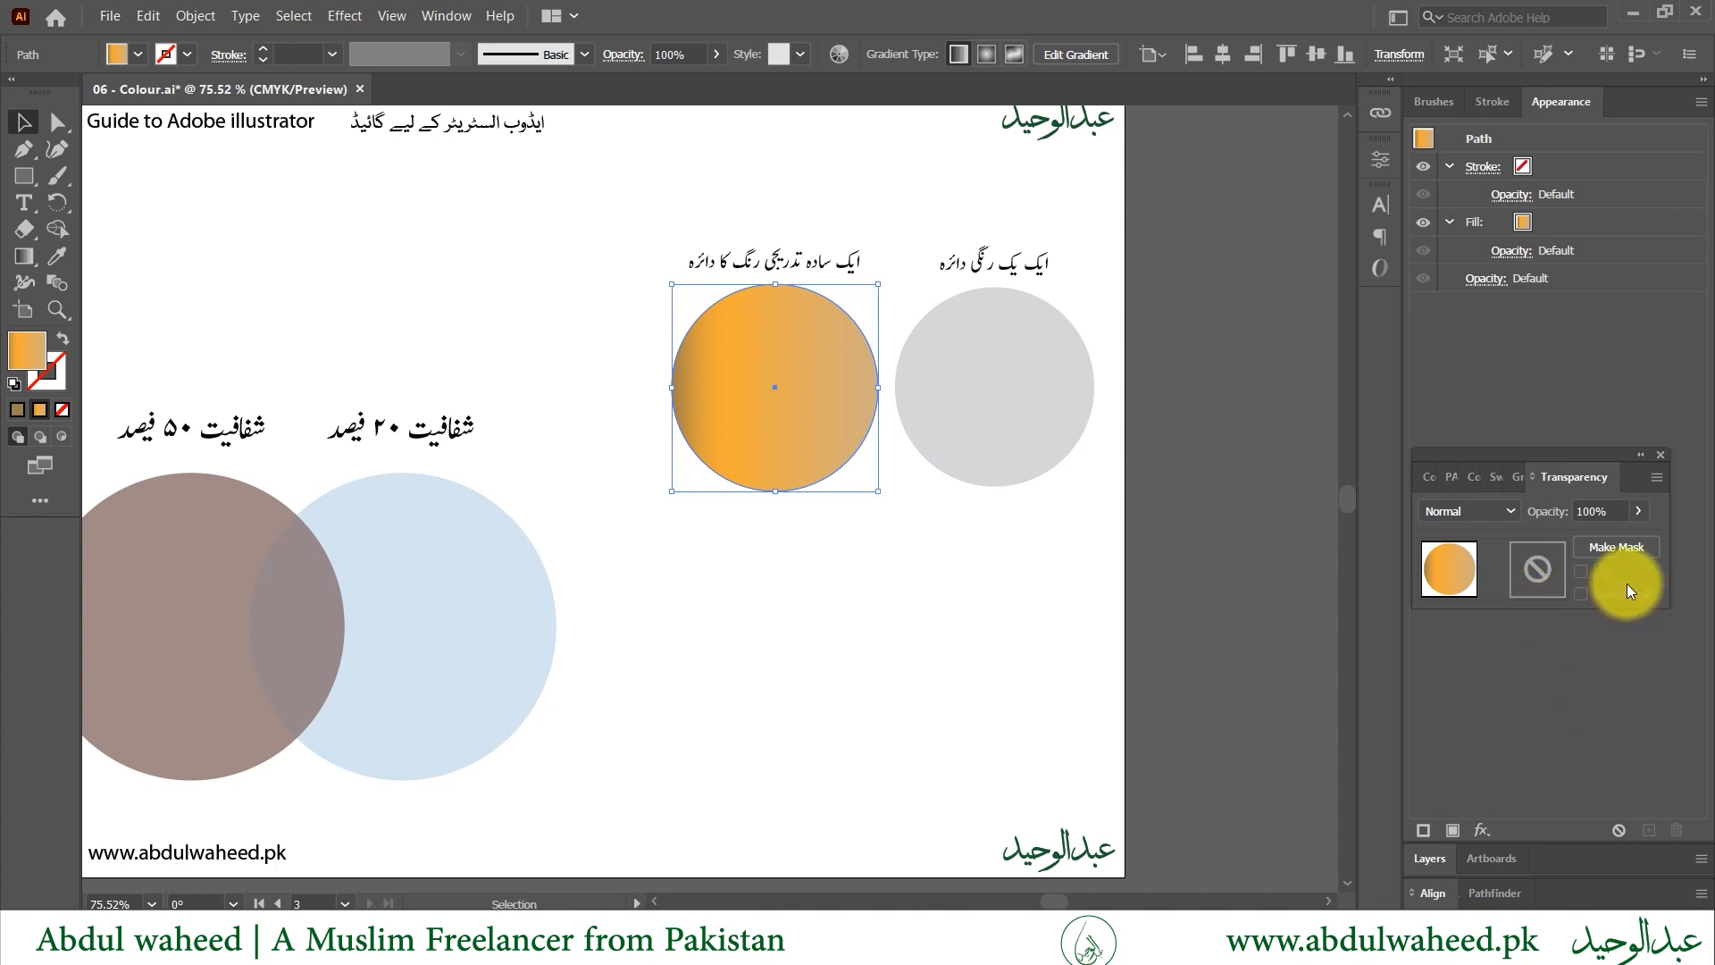
click(1503, 475)
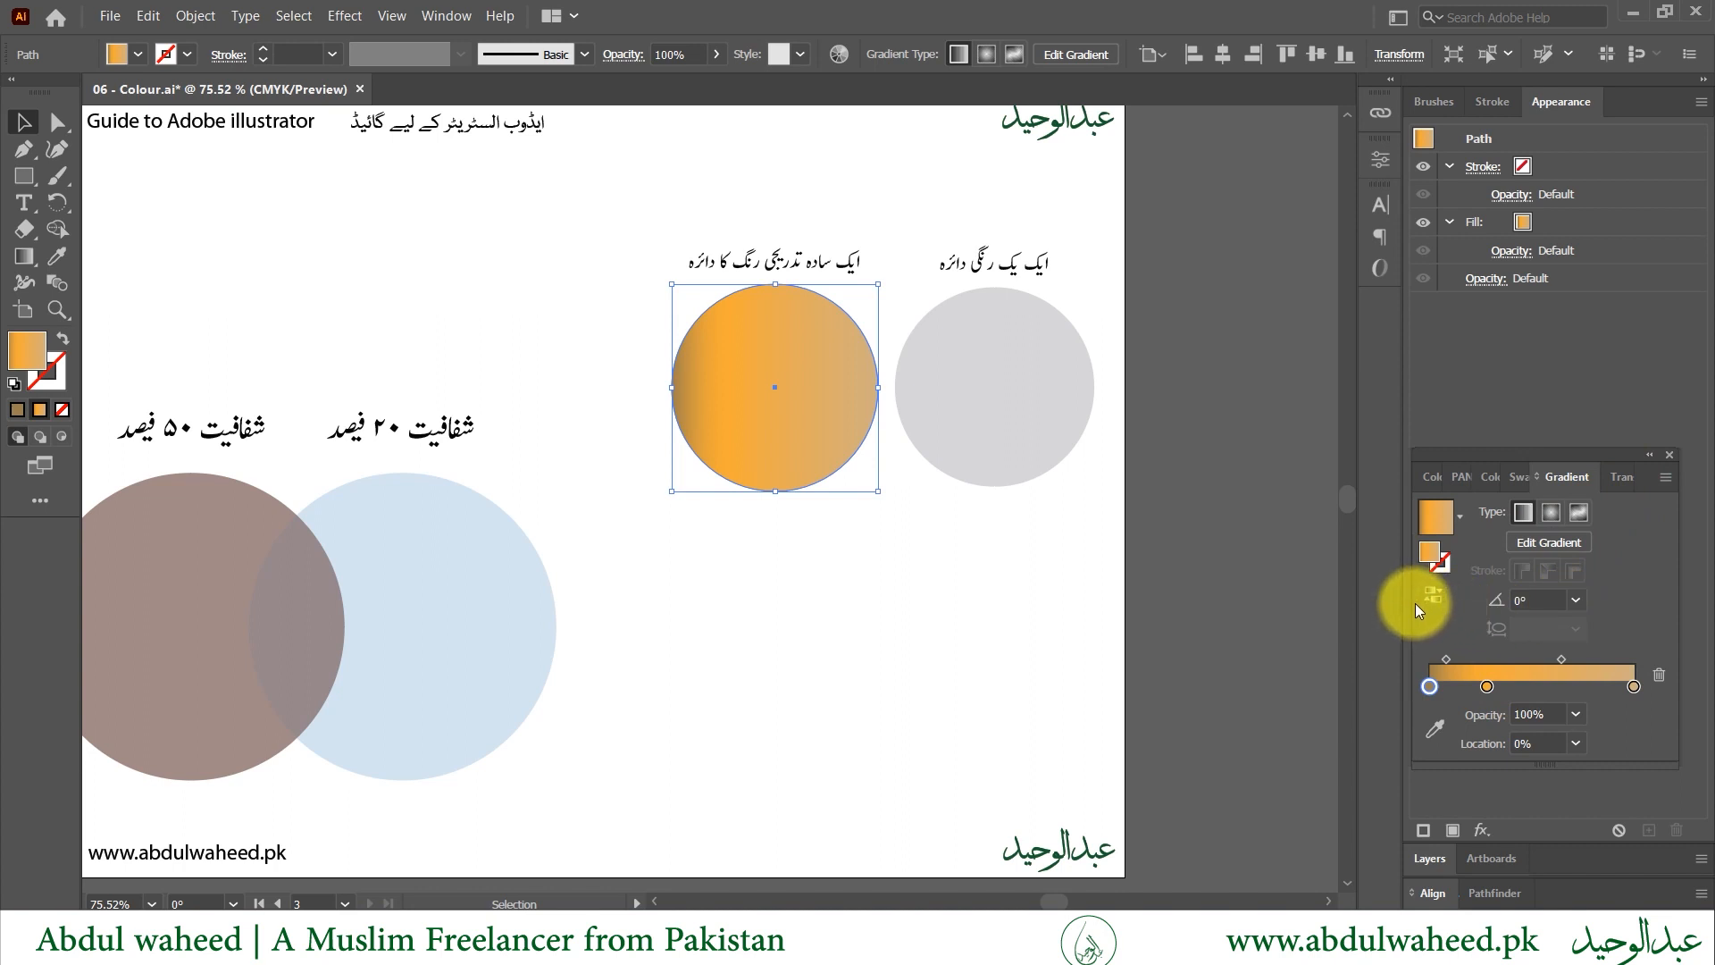
drag(1415, 603, 1261, 607)
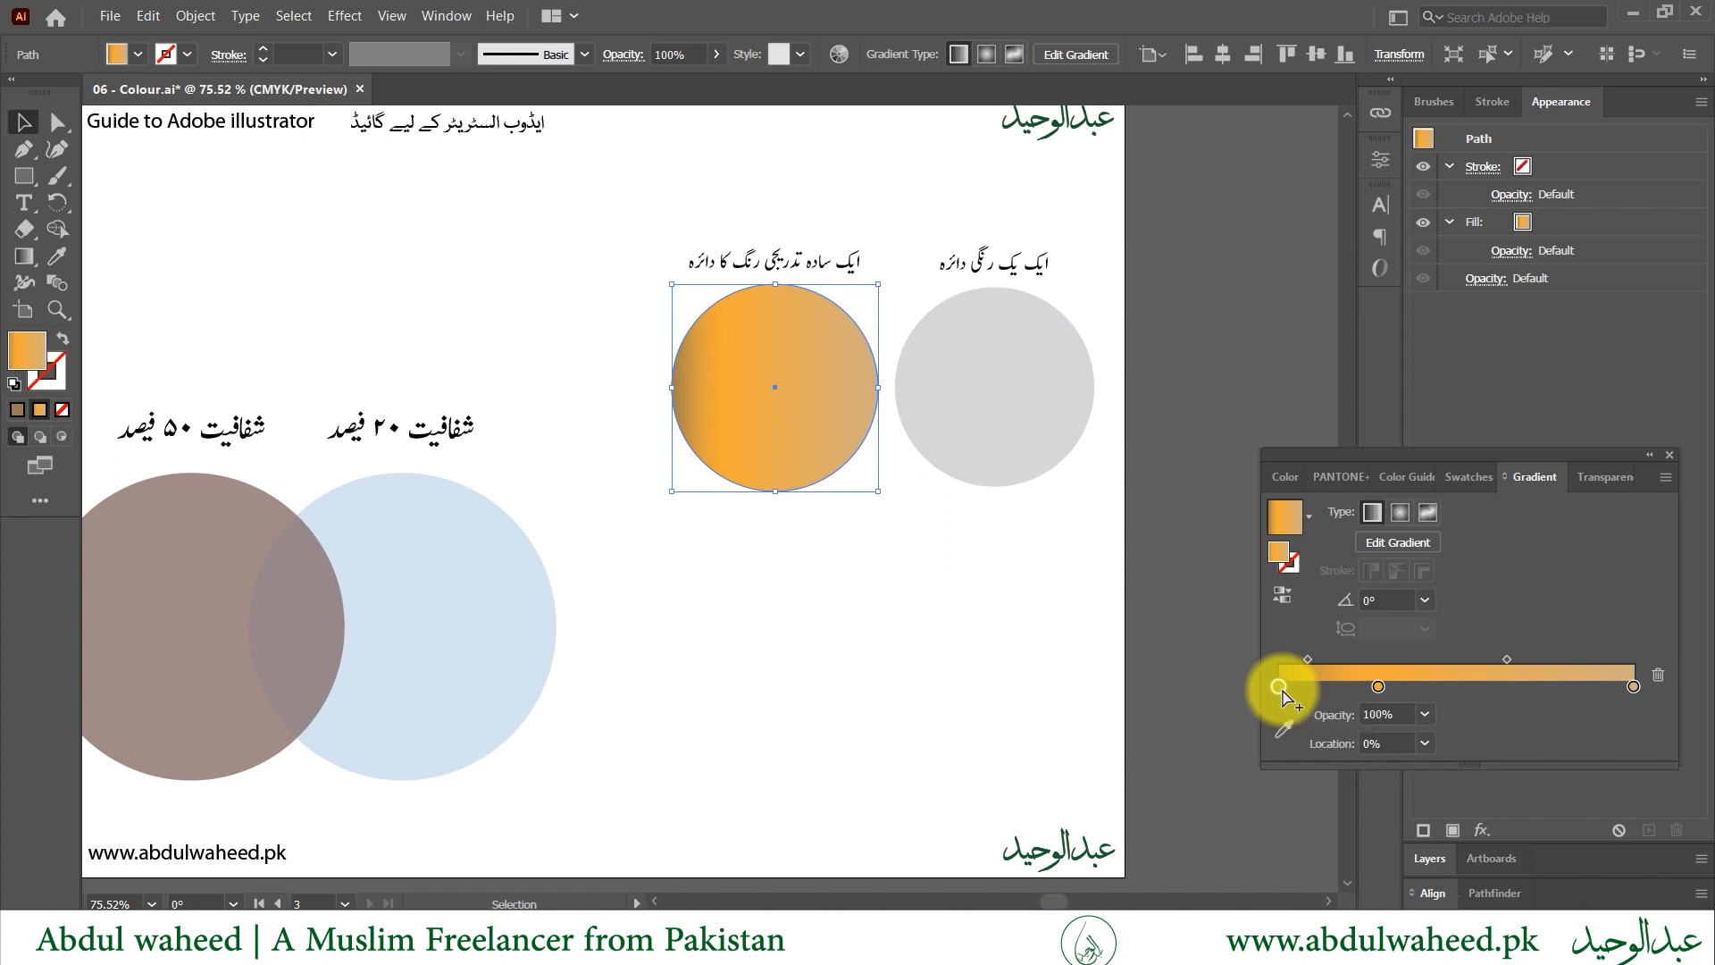
click(1154, 432)
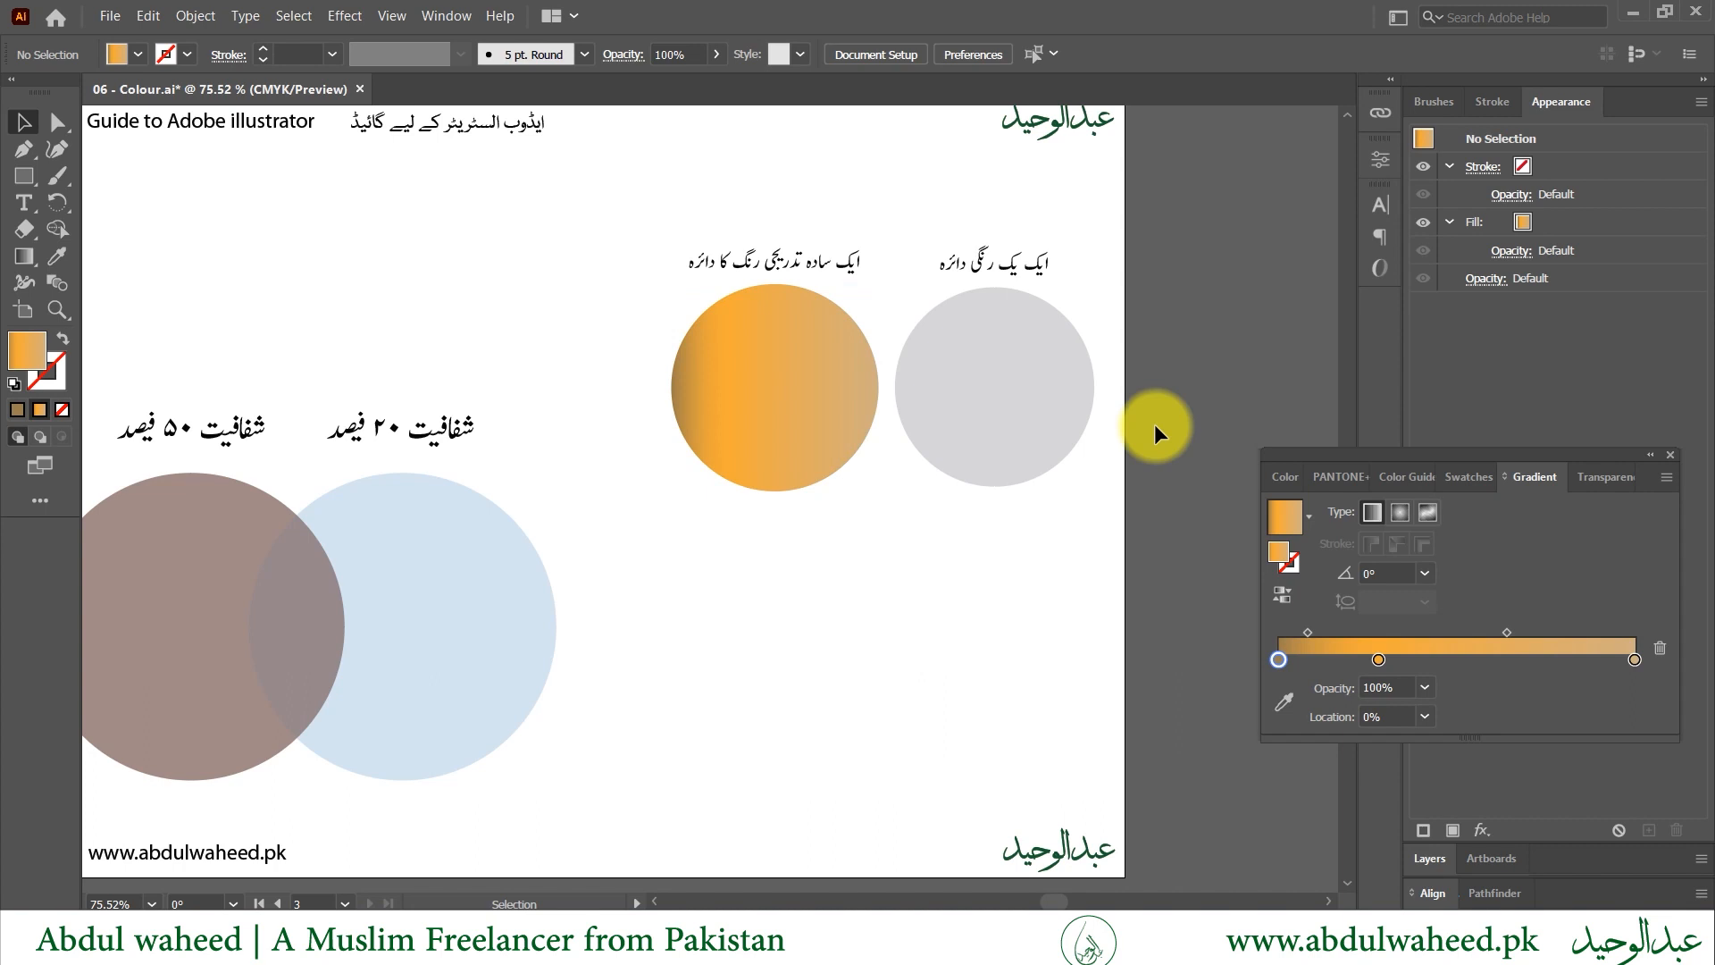
- Fill the plain grey circle with the yellow-to-red gradient swatch
click(1041, 386)
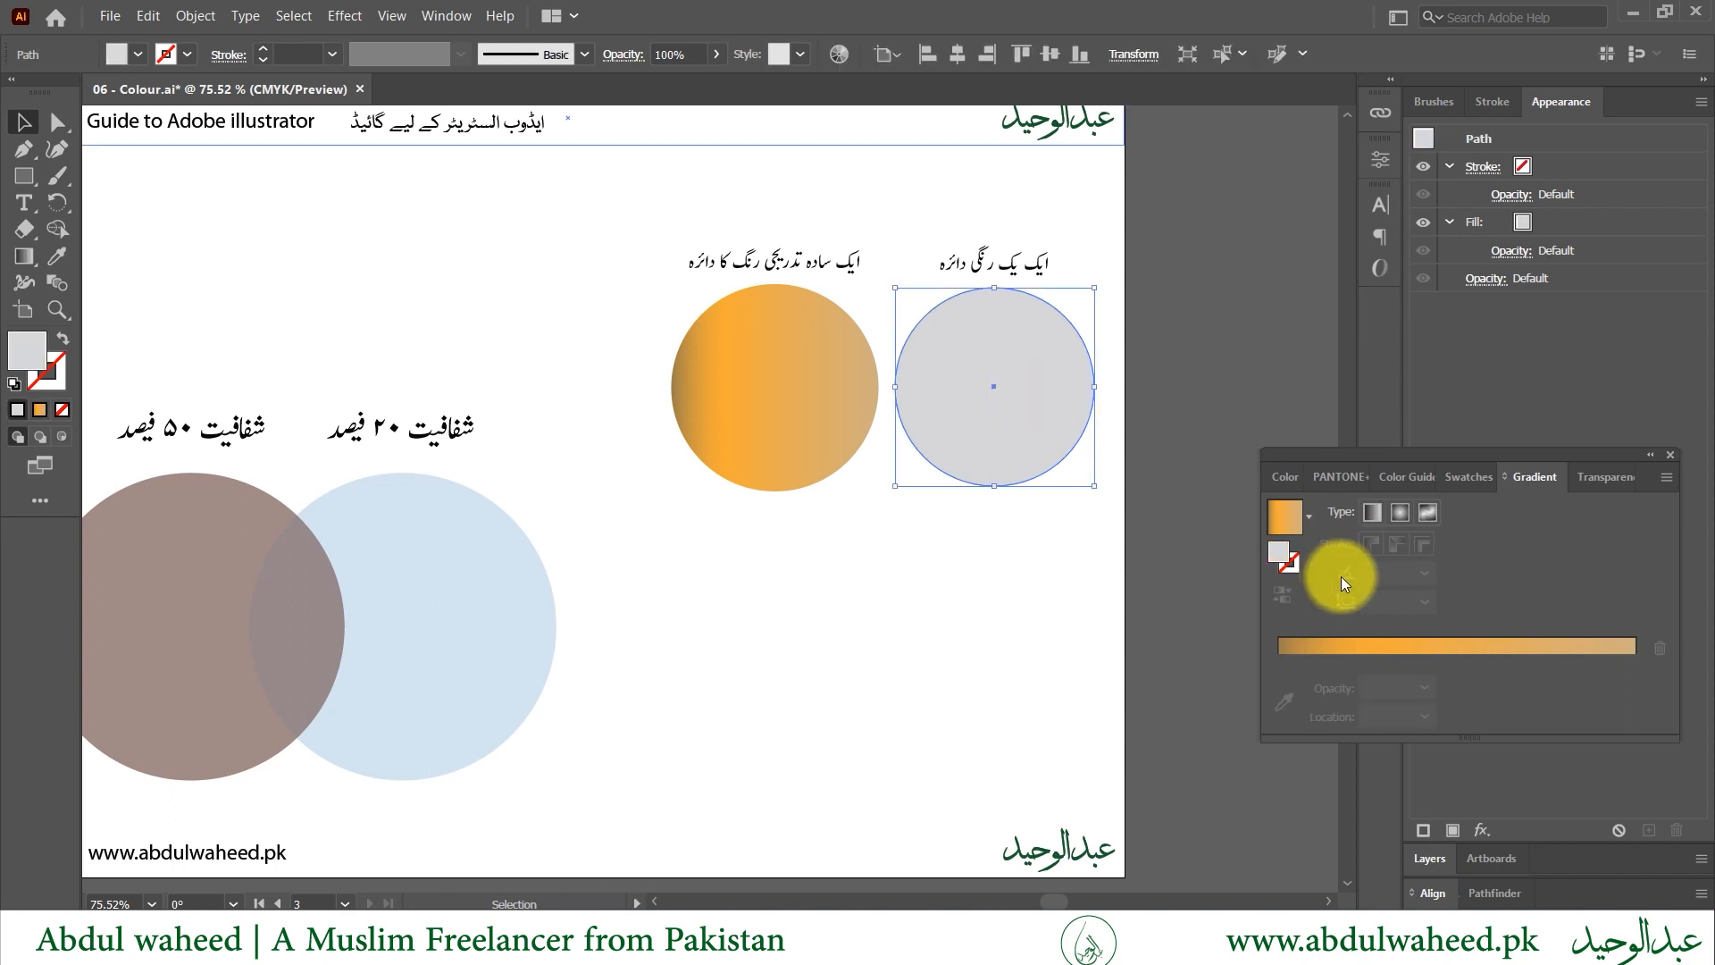
click(1456, 480)
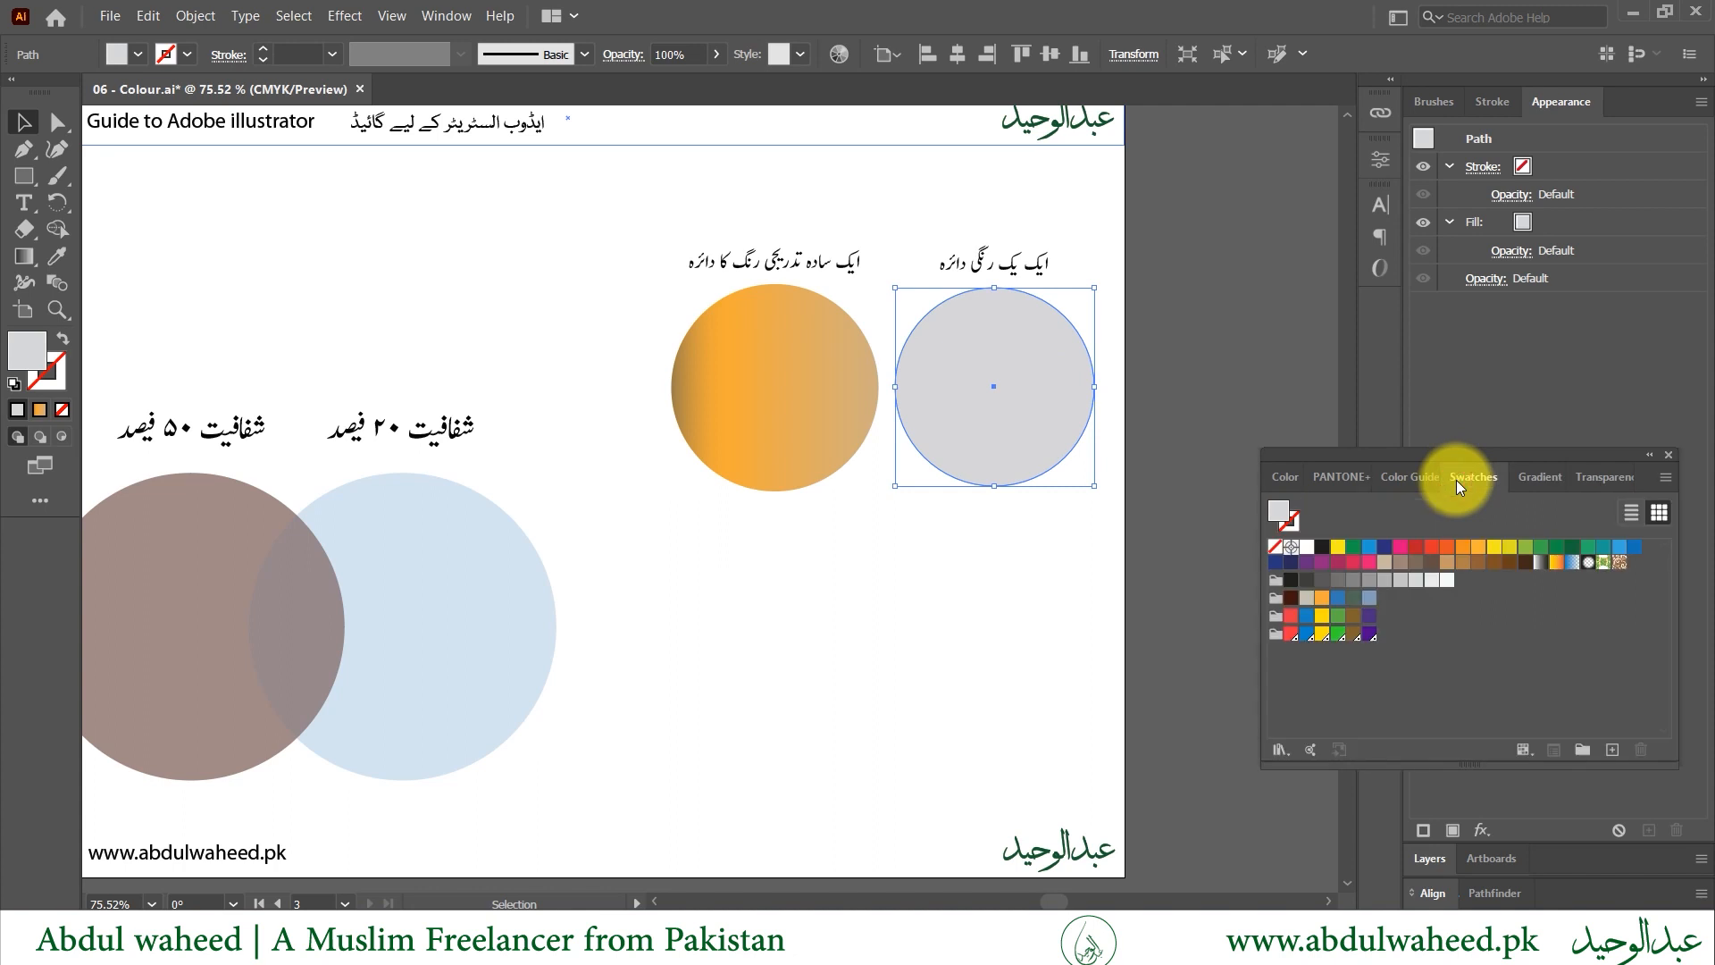
click(1553, 565)
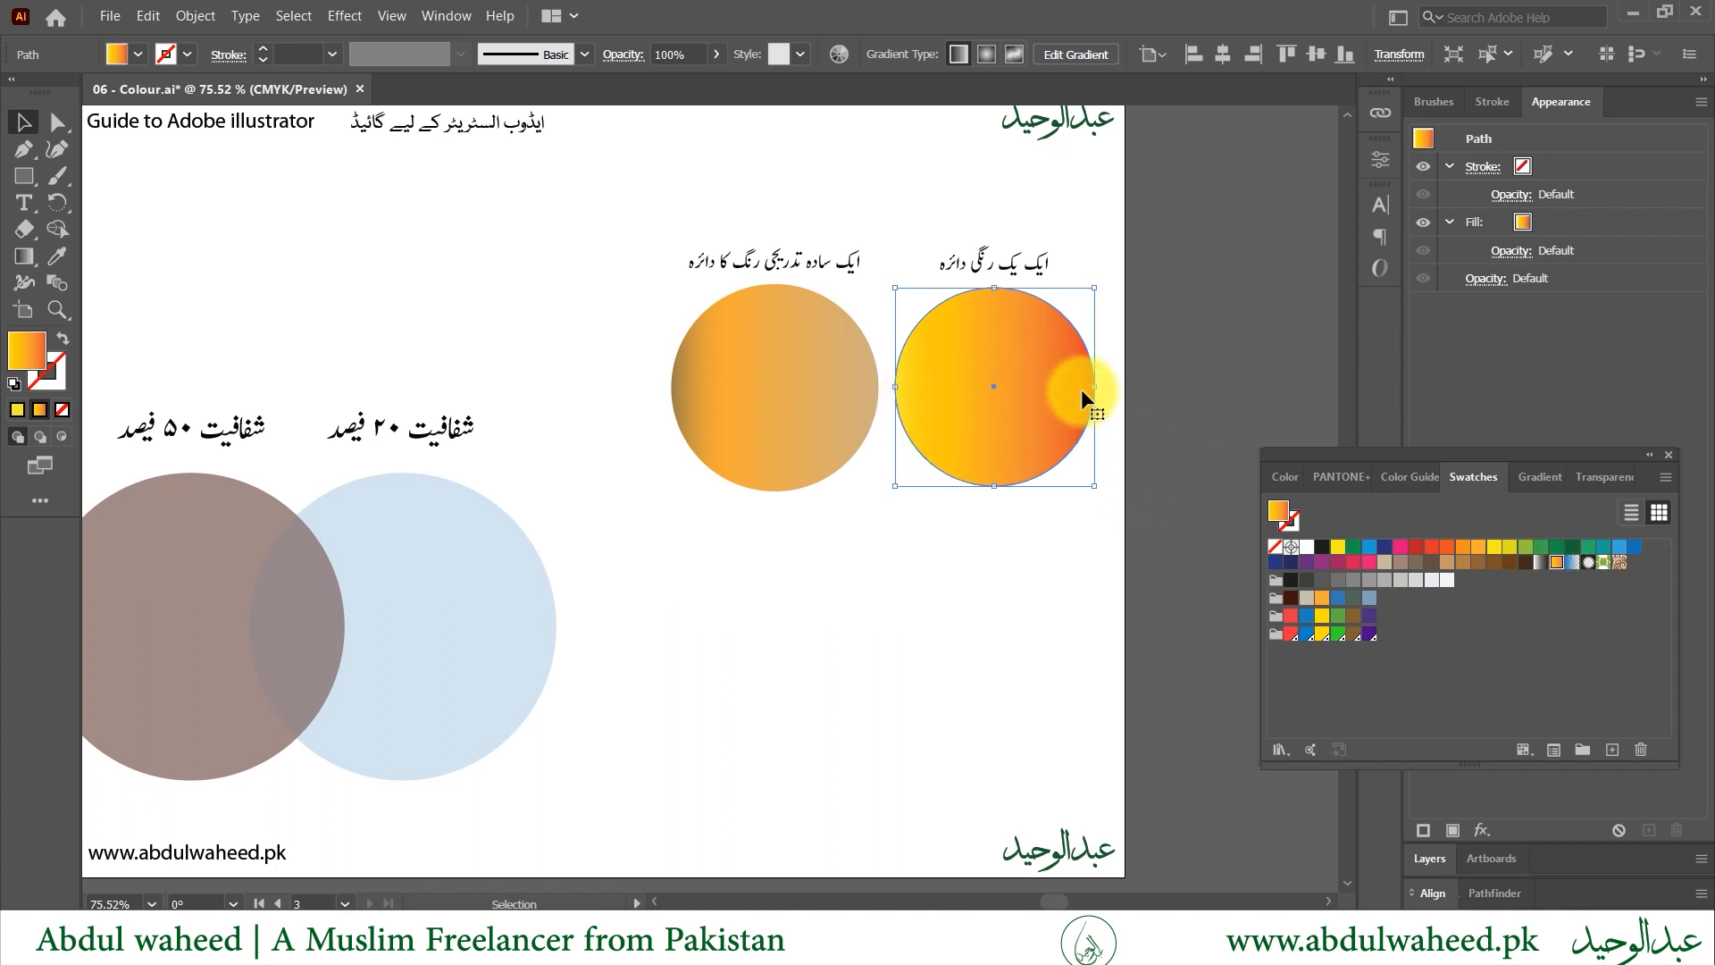
- Redraw the new gradient in several directions across the circle with the Gradient tool, ending with a nearly horizontal right-to-left run at about -178.87°
click(1530, 479)
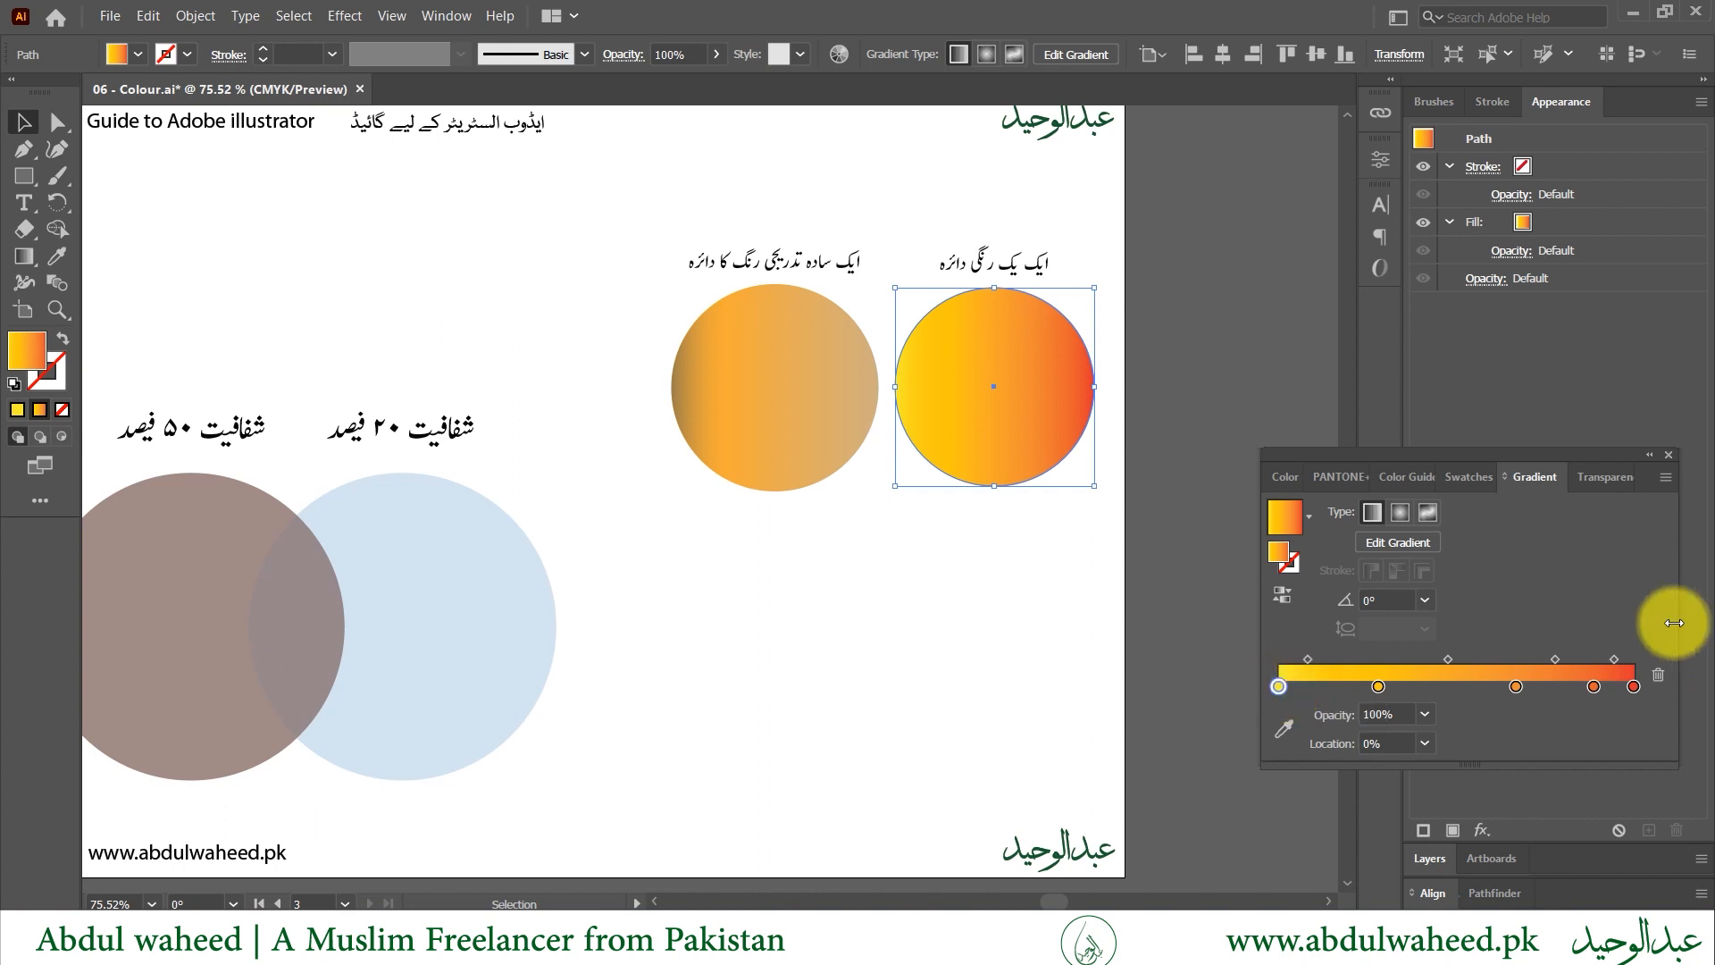
click(27, 265)
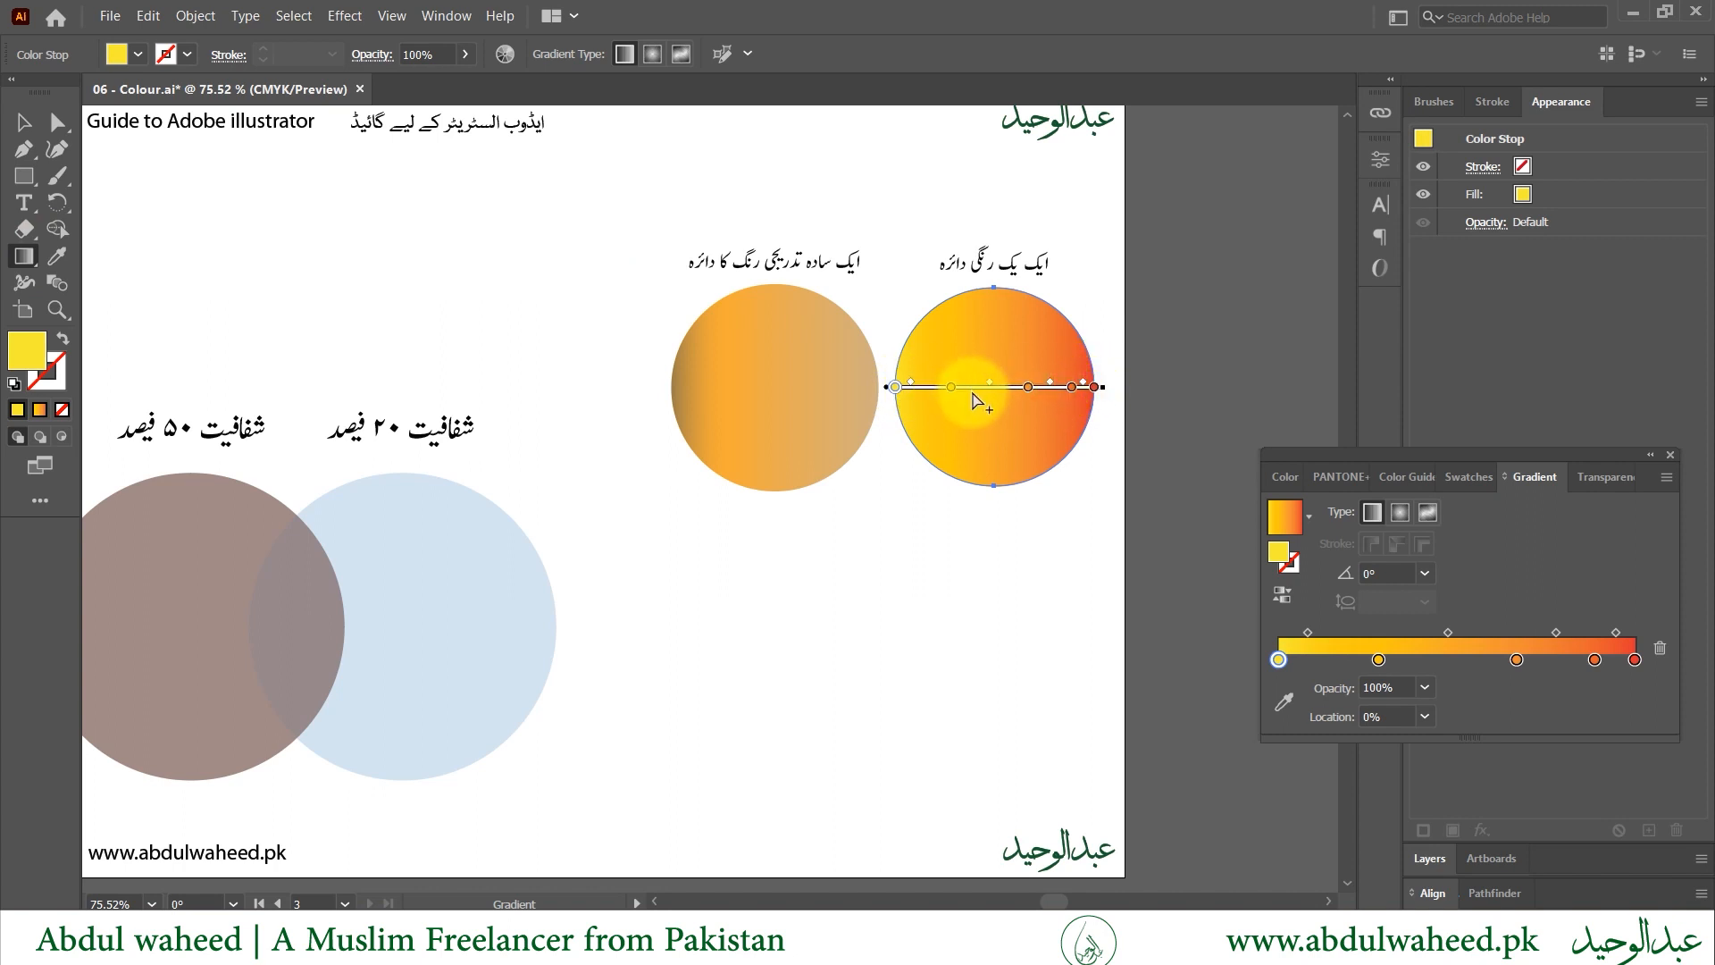
mouse_move(941, 440)
mouse_down()
mouse_move(1032, 351)
mouse_move(958, 432)
mouse_up()
drag(947, 356, 1044, 374)
mouse_move(936, 457)
mouse_down()
mouse_move(1027, 338)
mouse_move(945, 470)
mouse_up()
drag(945, 337, 1018, 435)
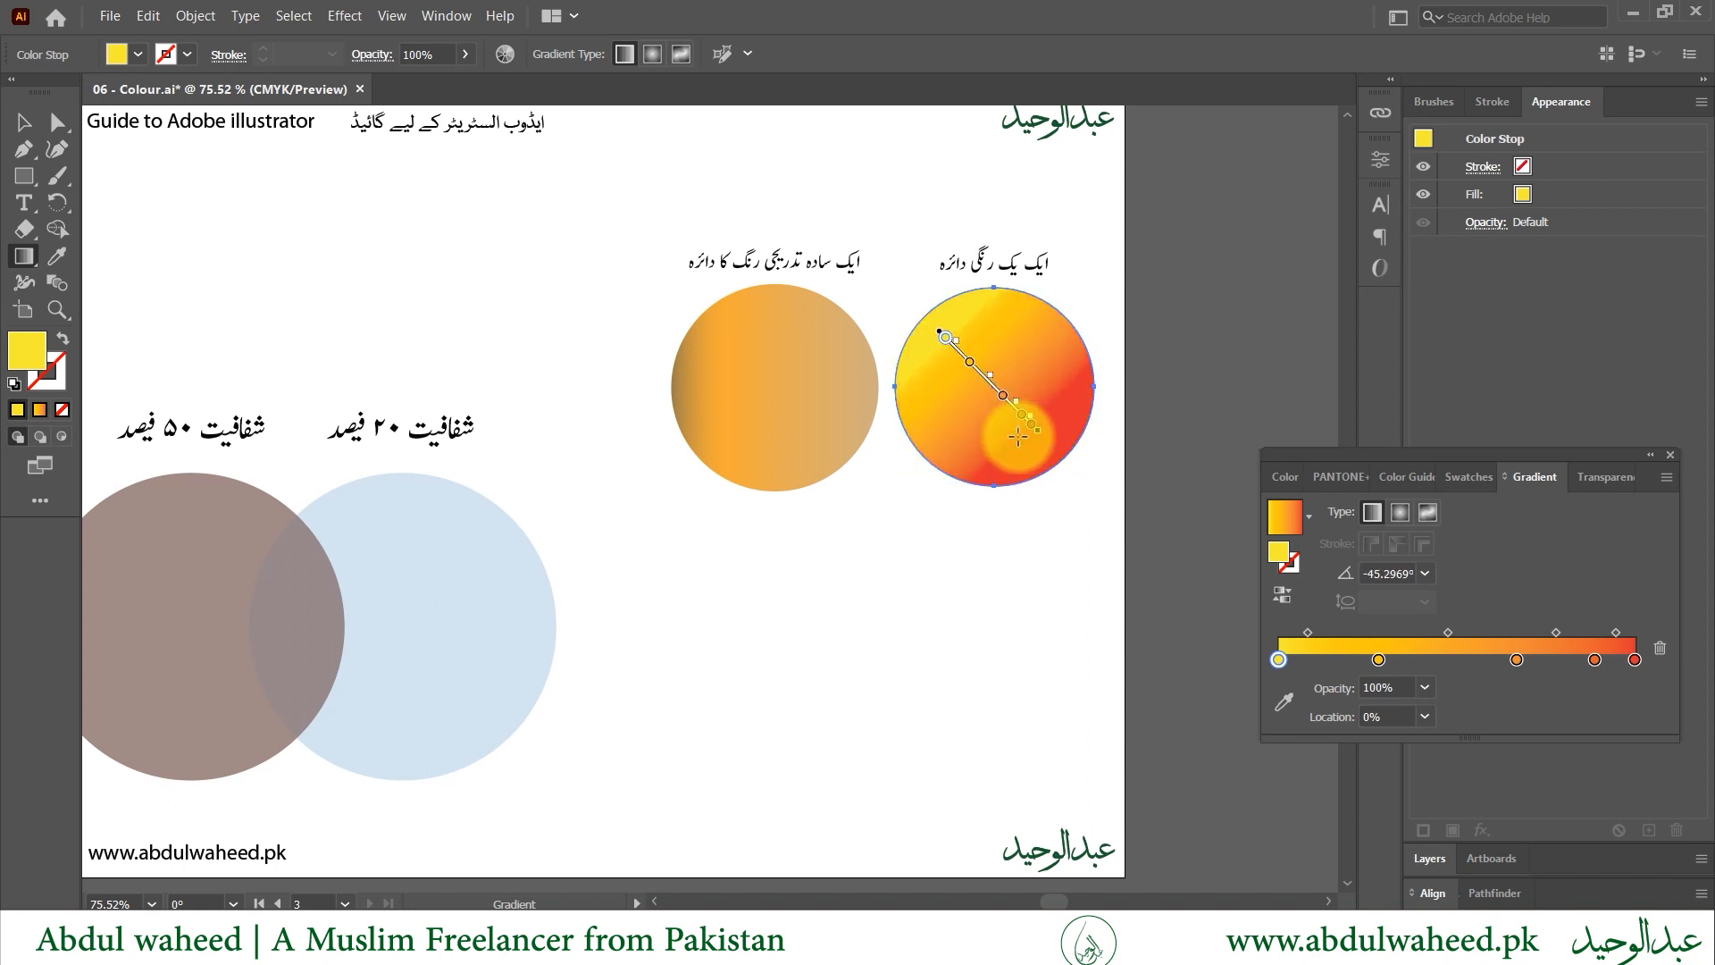
drag(1041, 364, 983, 447)
mouse_move(946, 376)
mouse_down()
mouse_move(1023, 427)
mouse_move(979, 442)
mouse_move(1043, 348)
mouse_move(1033, 364)
mouse_move(880, 364)
mouse_move(900, 370)
mouse_move(894, 447)
mouse_move(907, 370)
mouse_up()
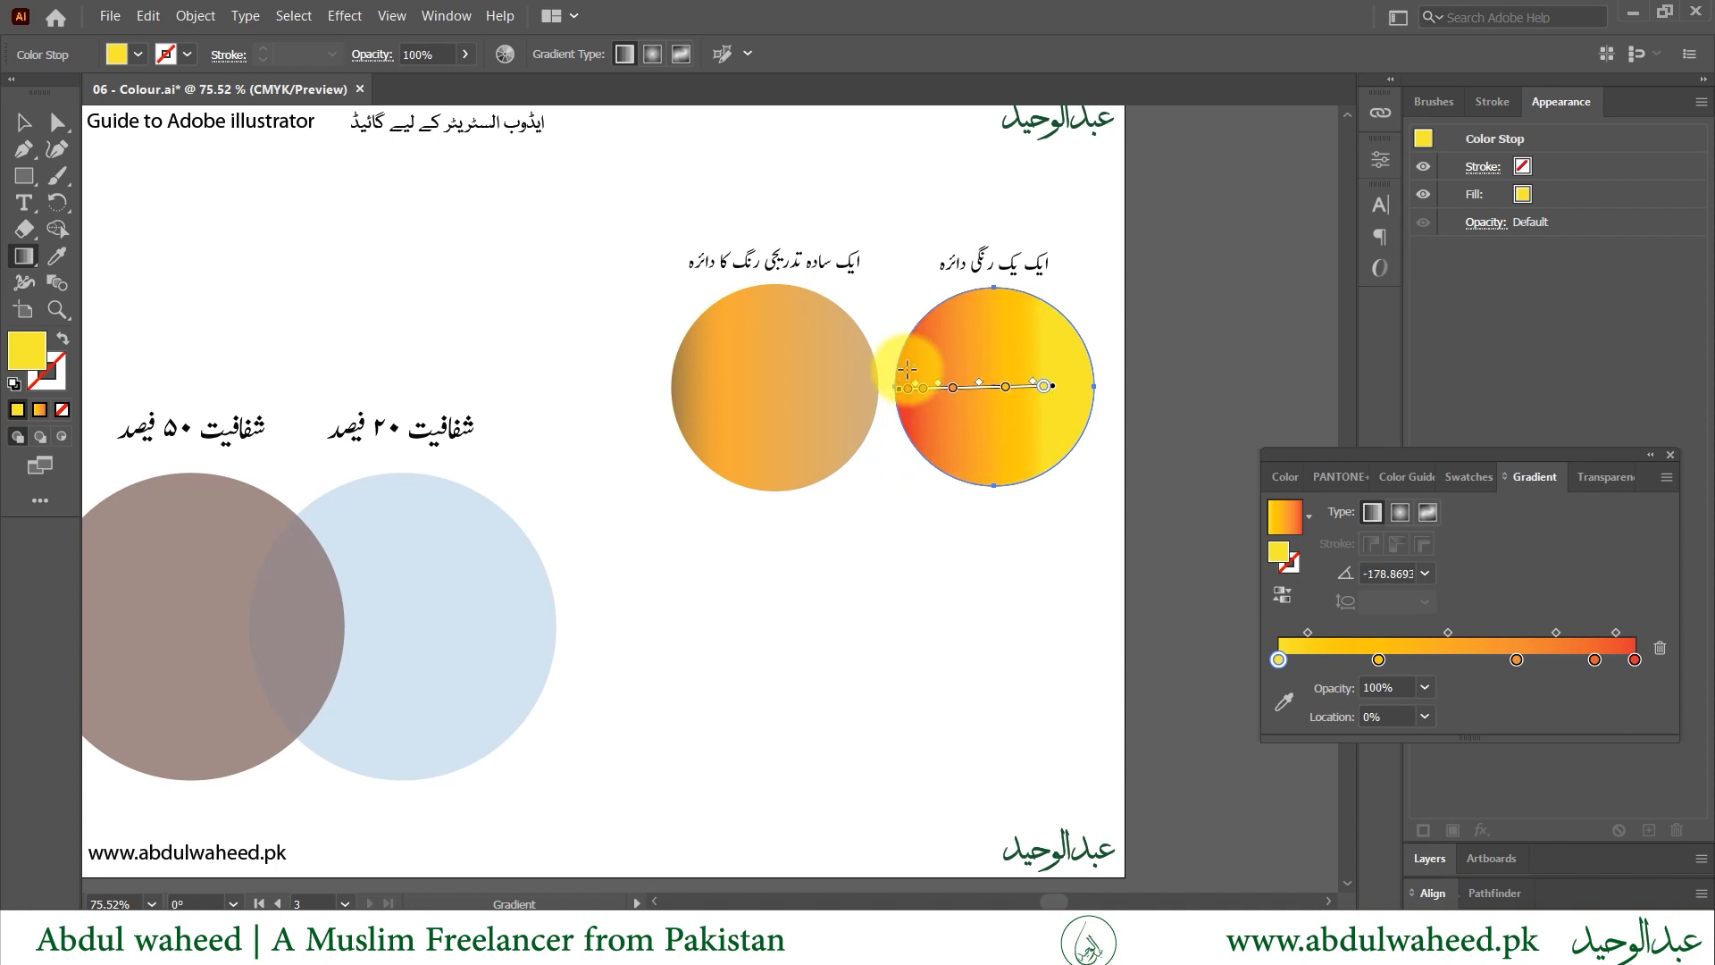
- Recolour the gradient's amber stop at about 28% to light green ccff7a, picked from the colour spectrum
click(1006, 389)
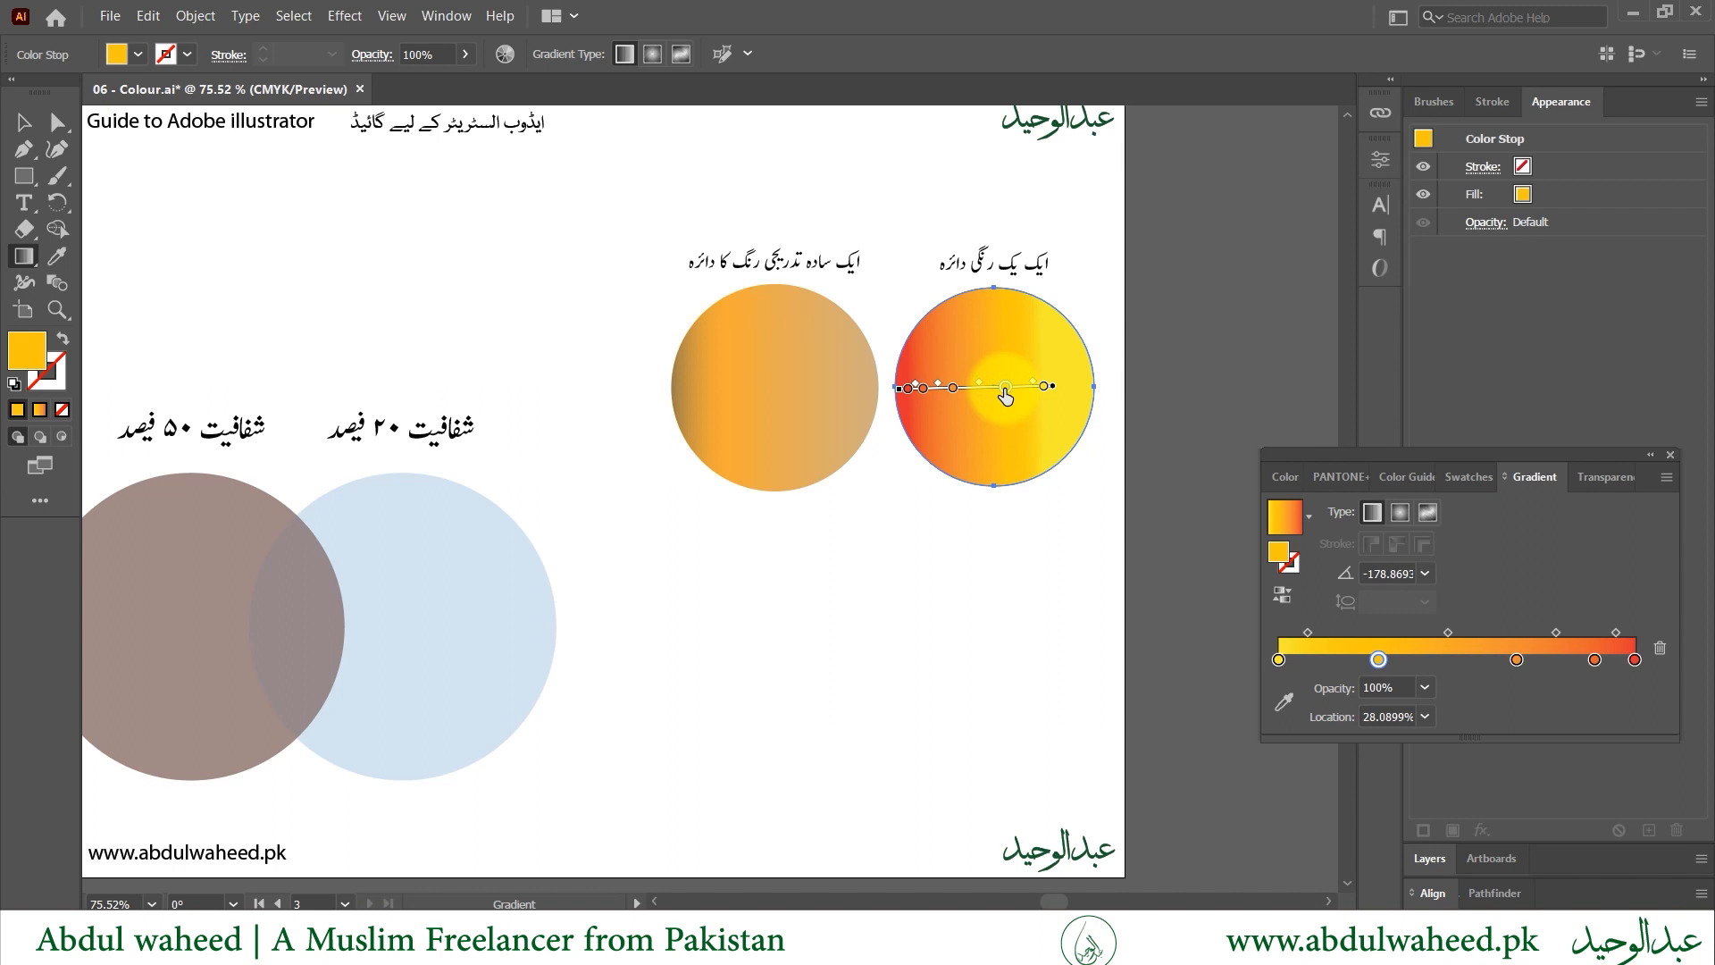
key(z)
drag(1003, 389, 1157, 470)
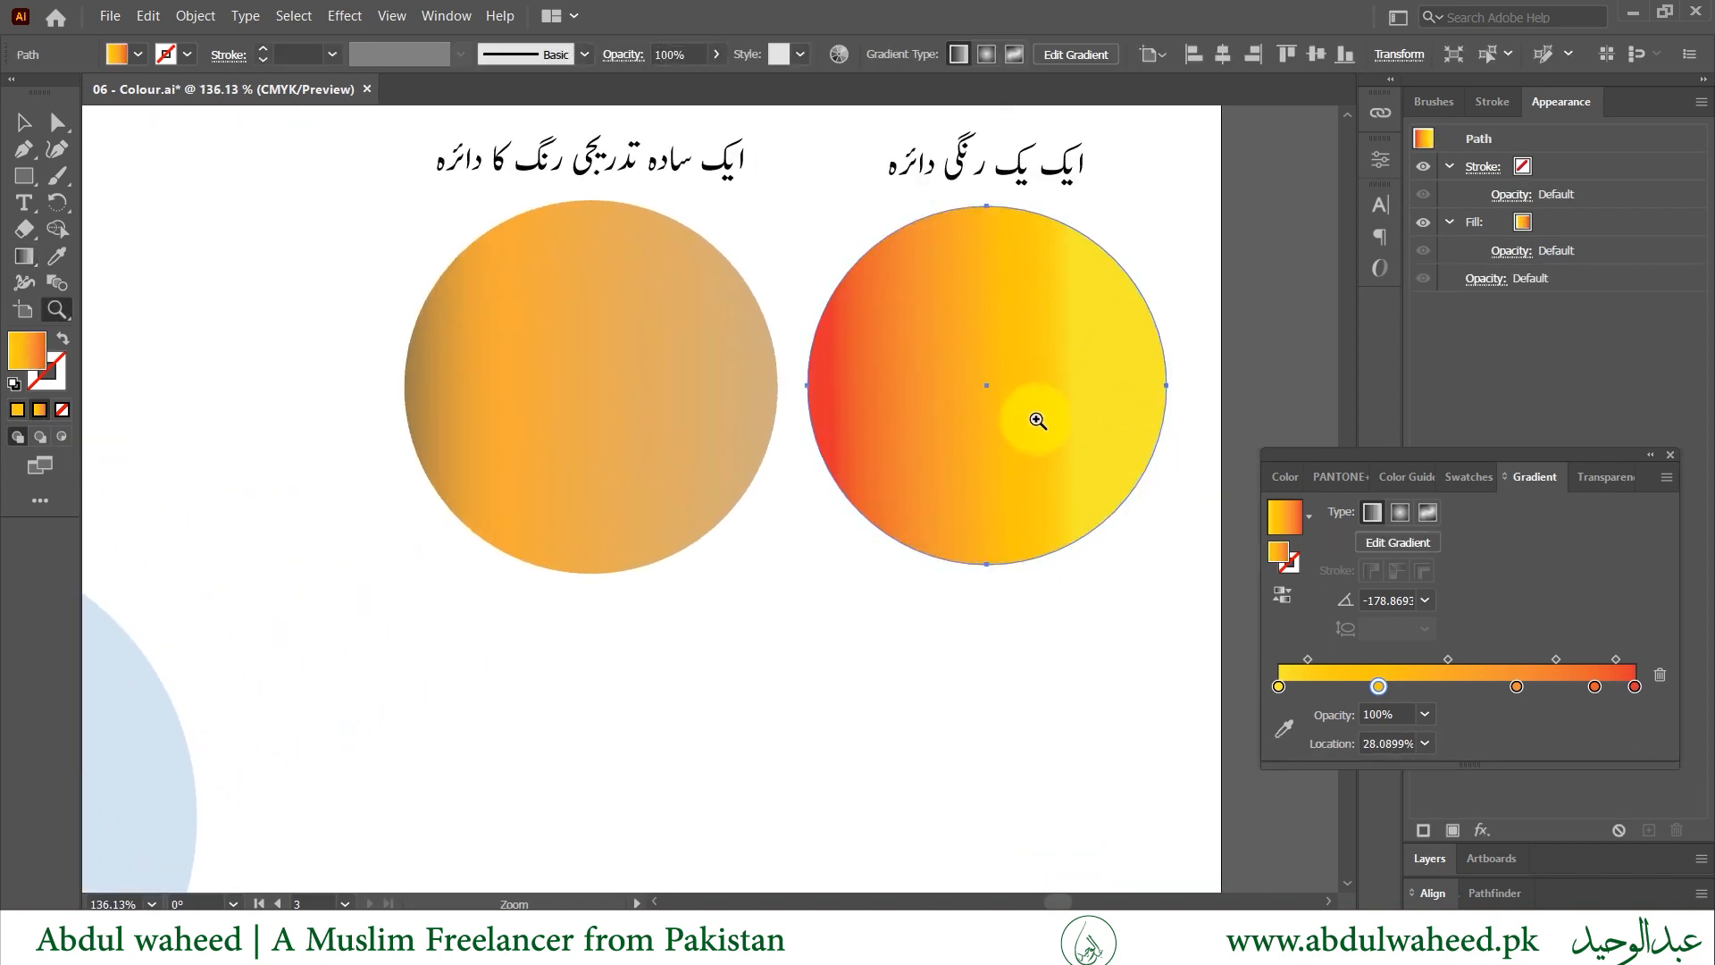
key(g)
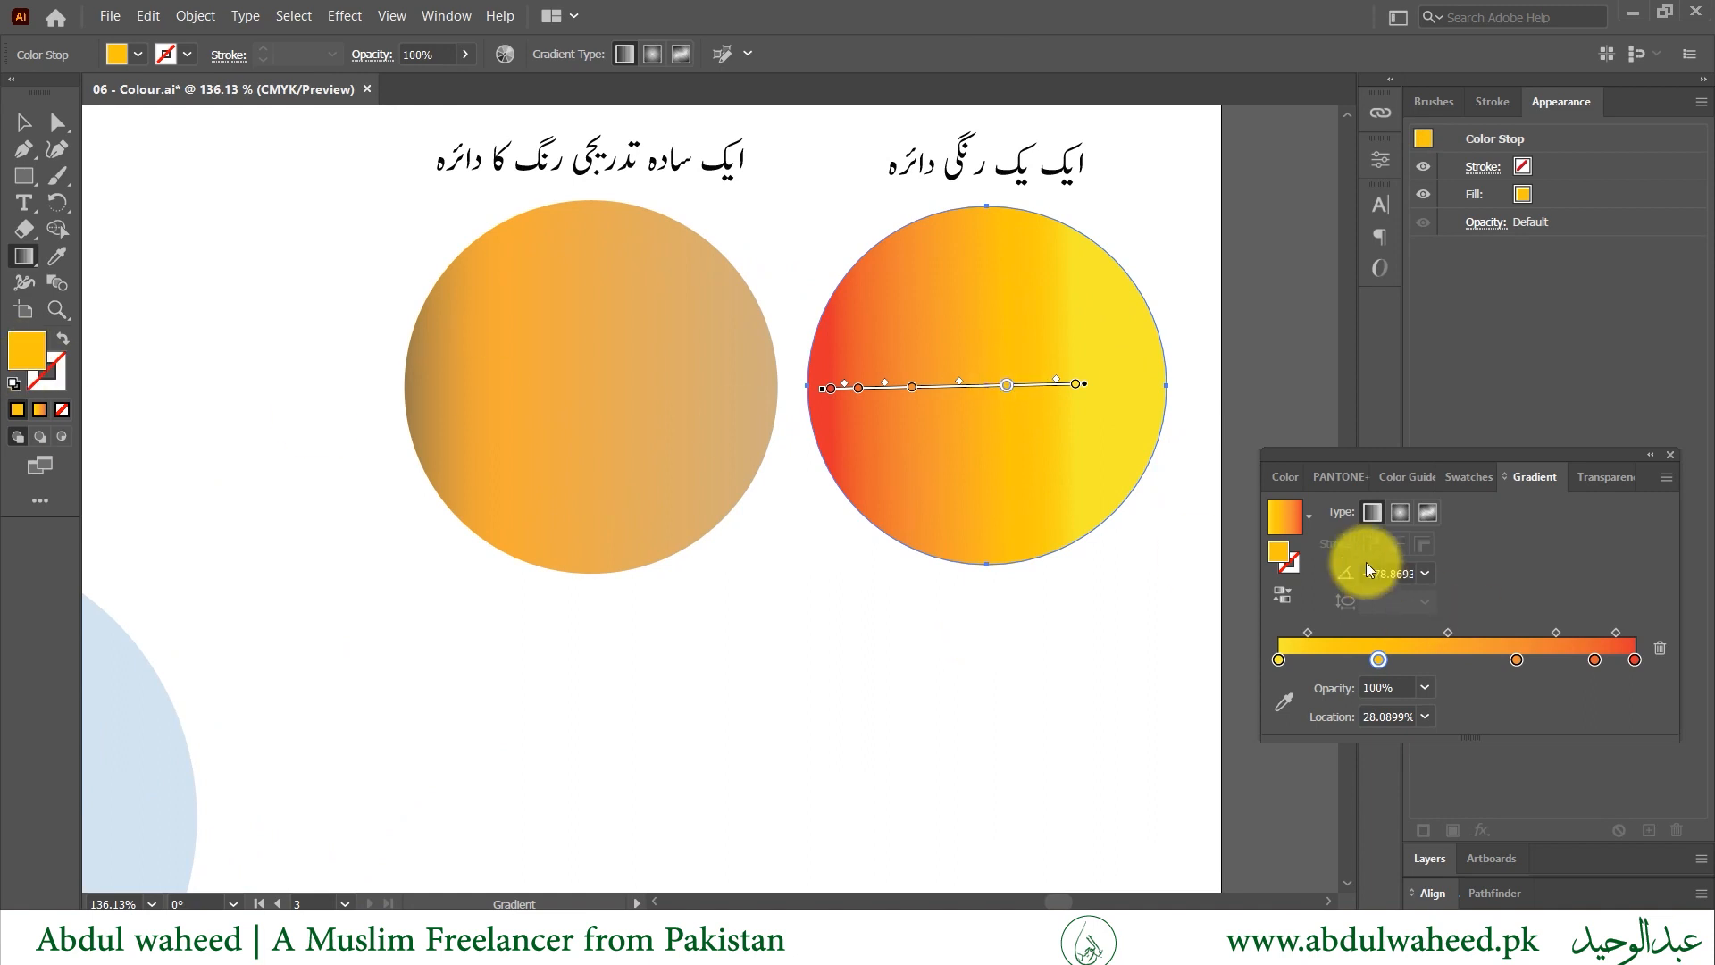
click(1464, 476)
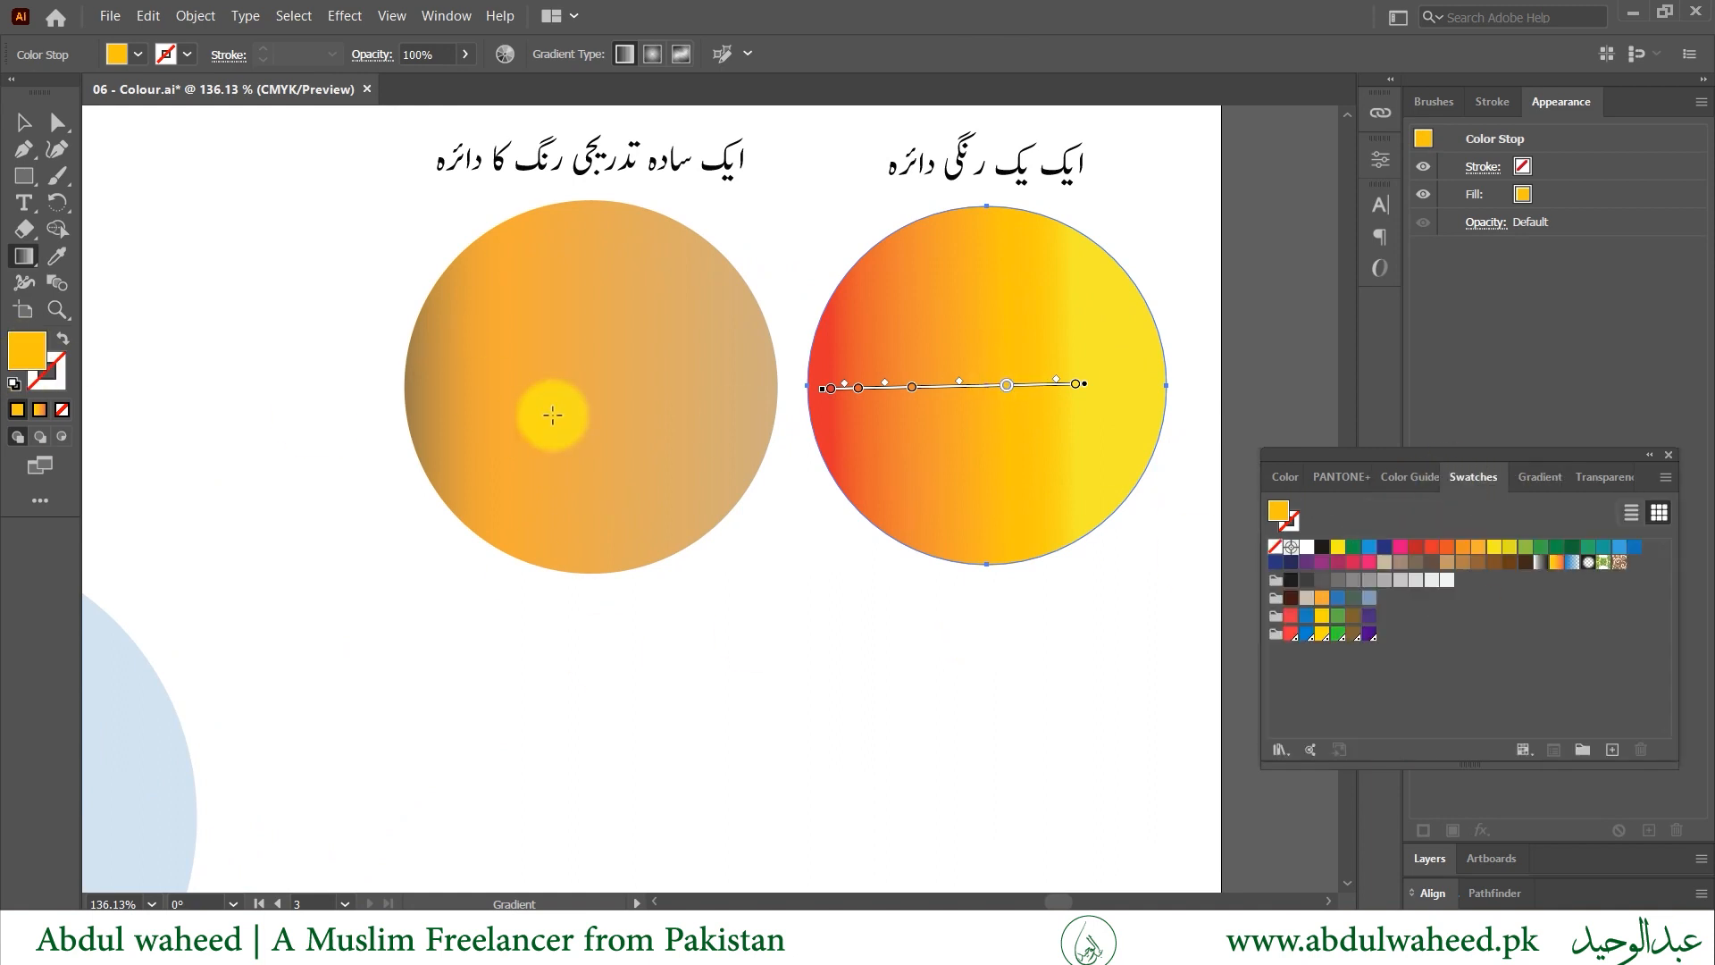
click(1290, 479)
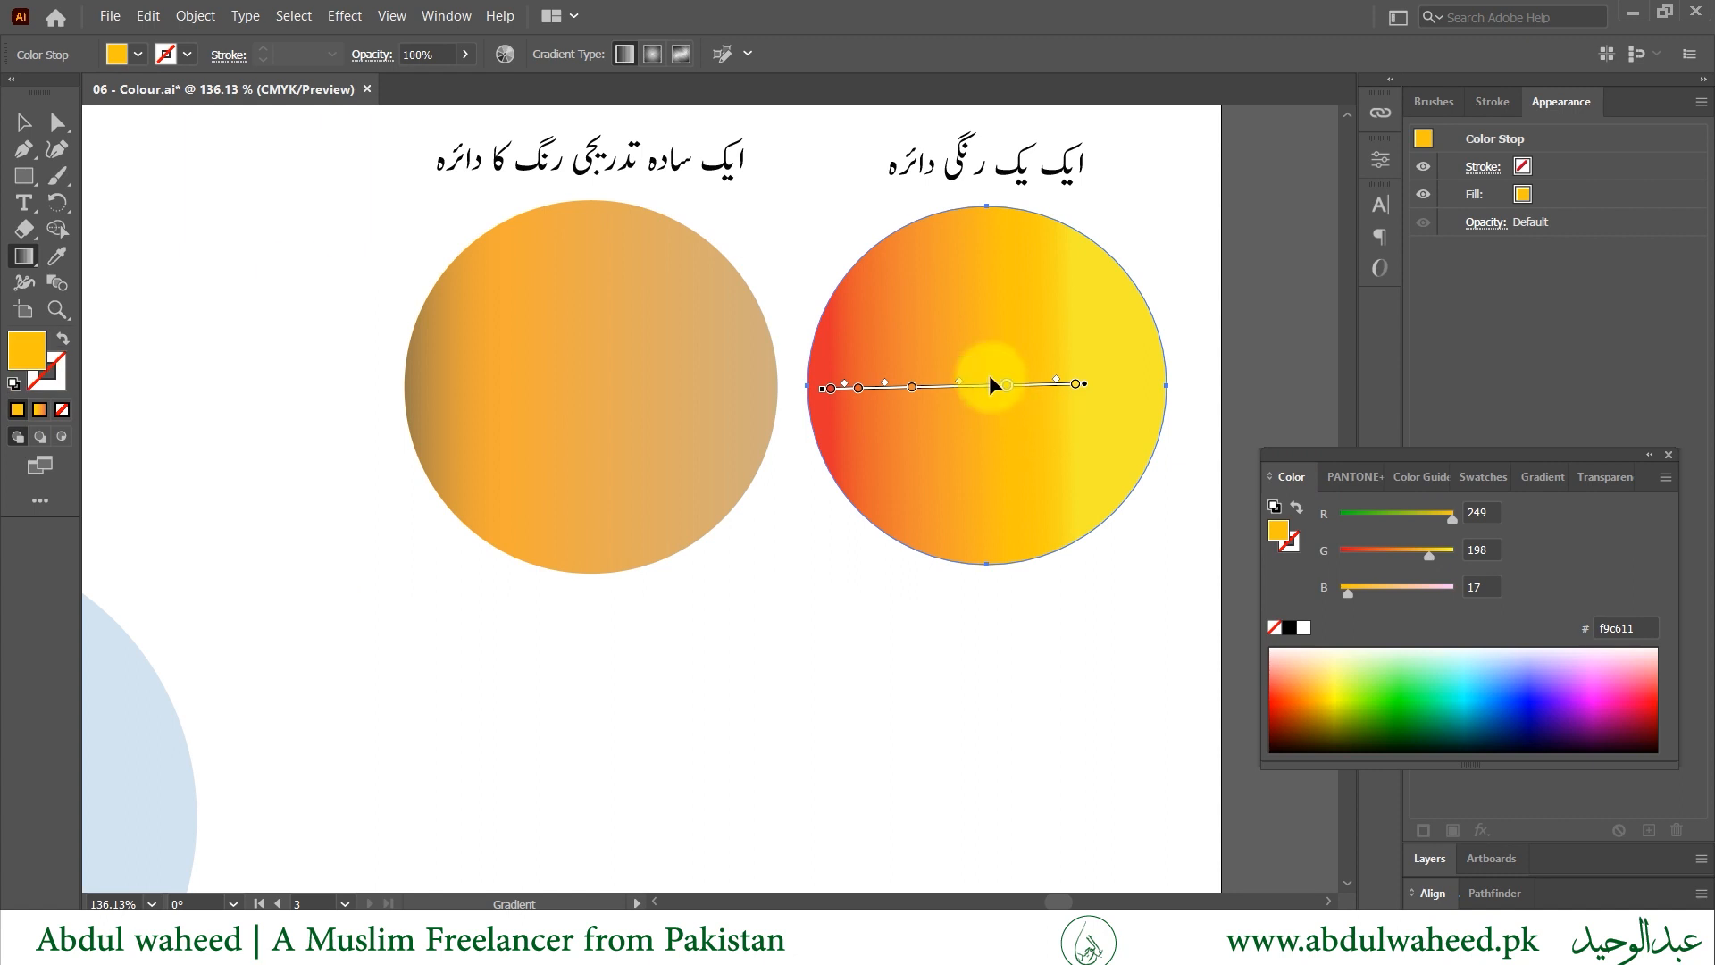
click(1364, 664)
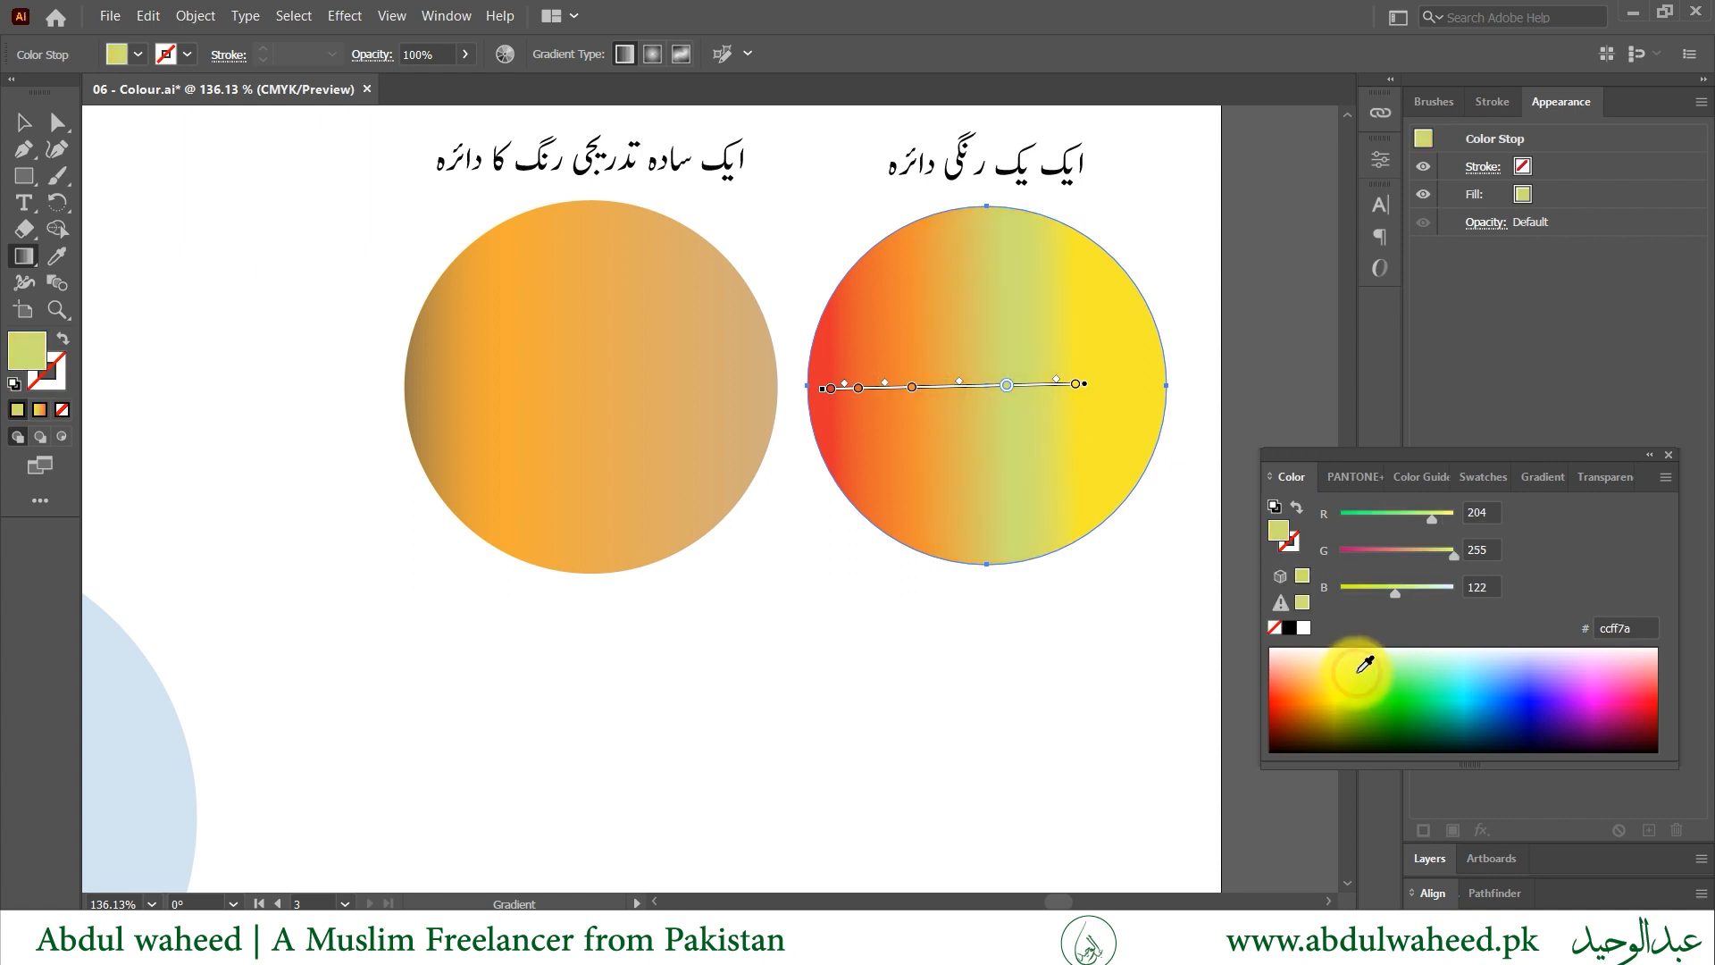
- Recolour the gradient's light orange stop to green 66ff3a and the neighbouring dark orange stop to purple 5e00f9
click(911, 389)
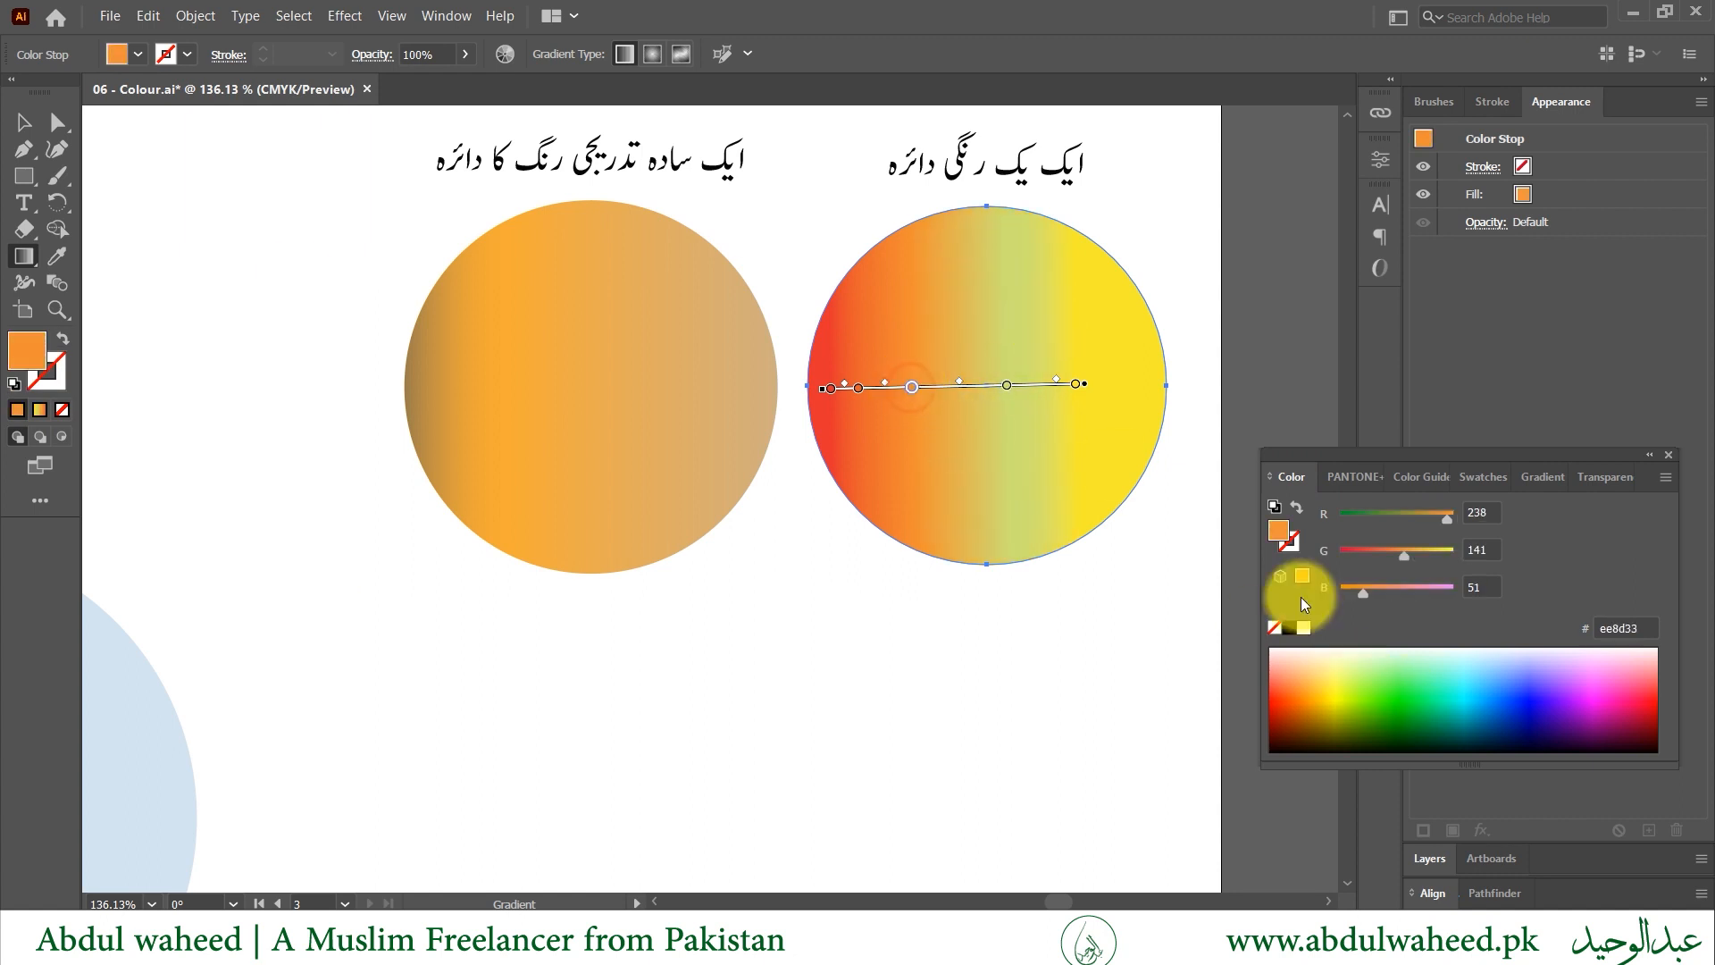
click(1385, 679)
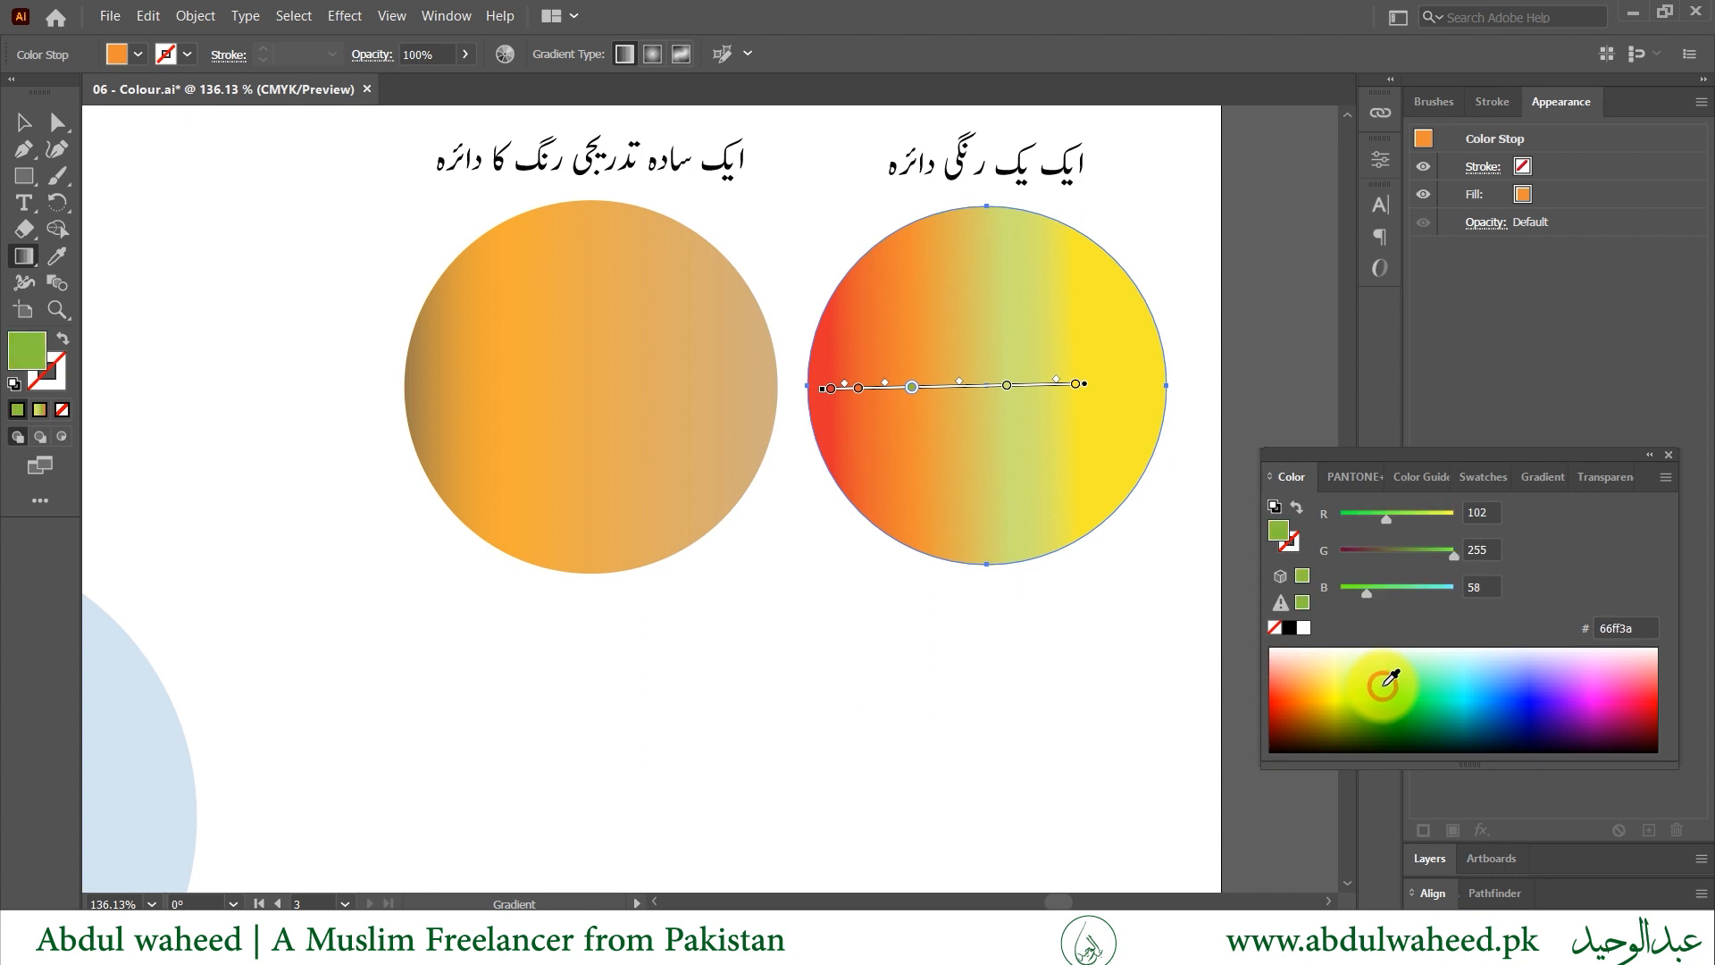
click(857, 388)
click(1552, 699)
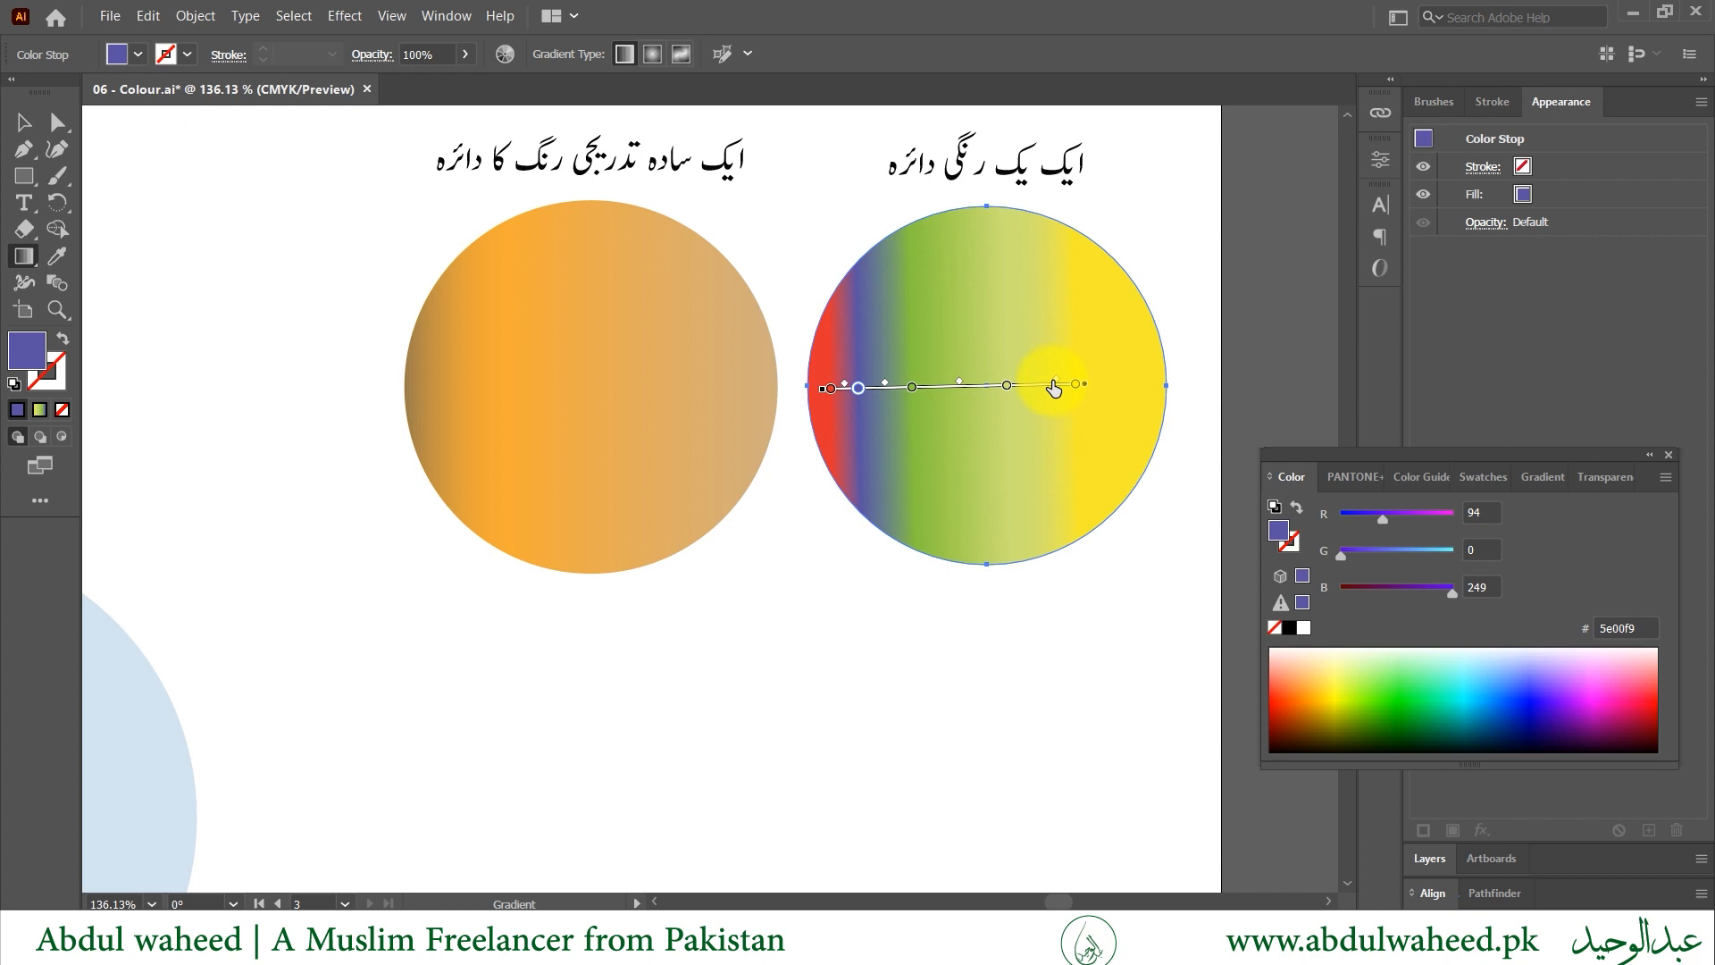
- Remove the green stop from the circle's gradient and place a light green stop at the 100% location
click(910, 391)
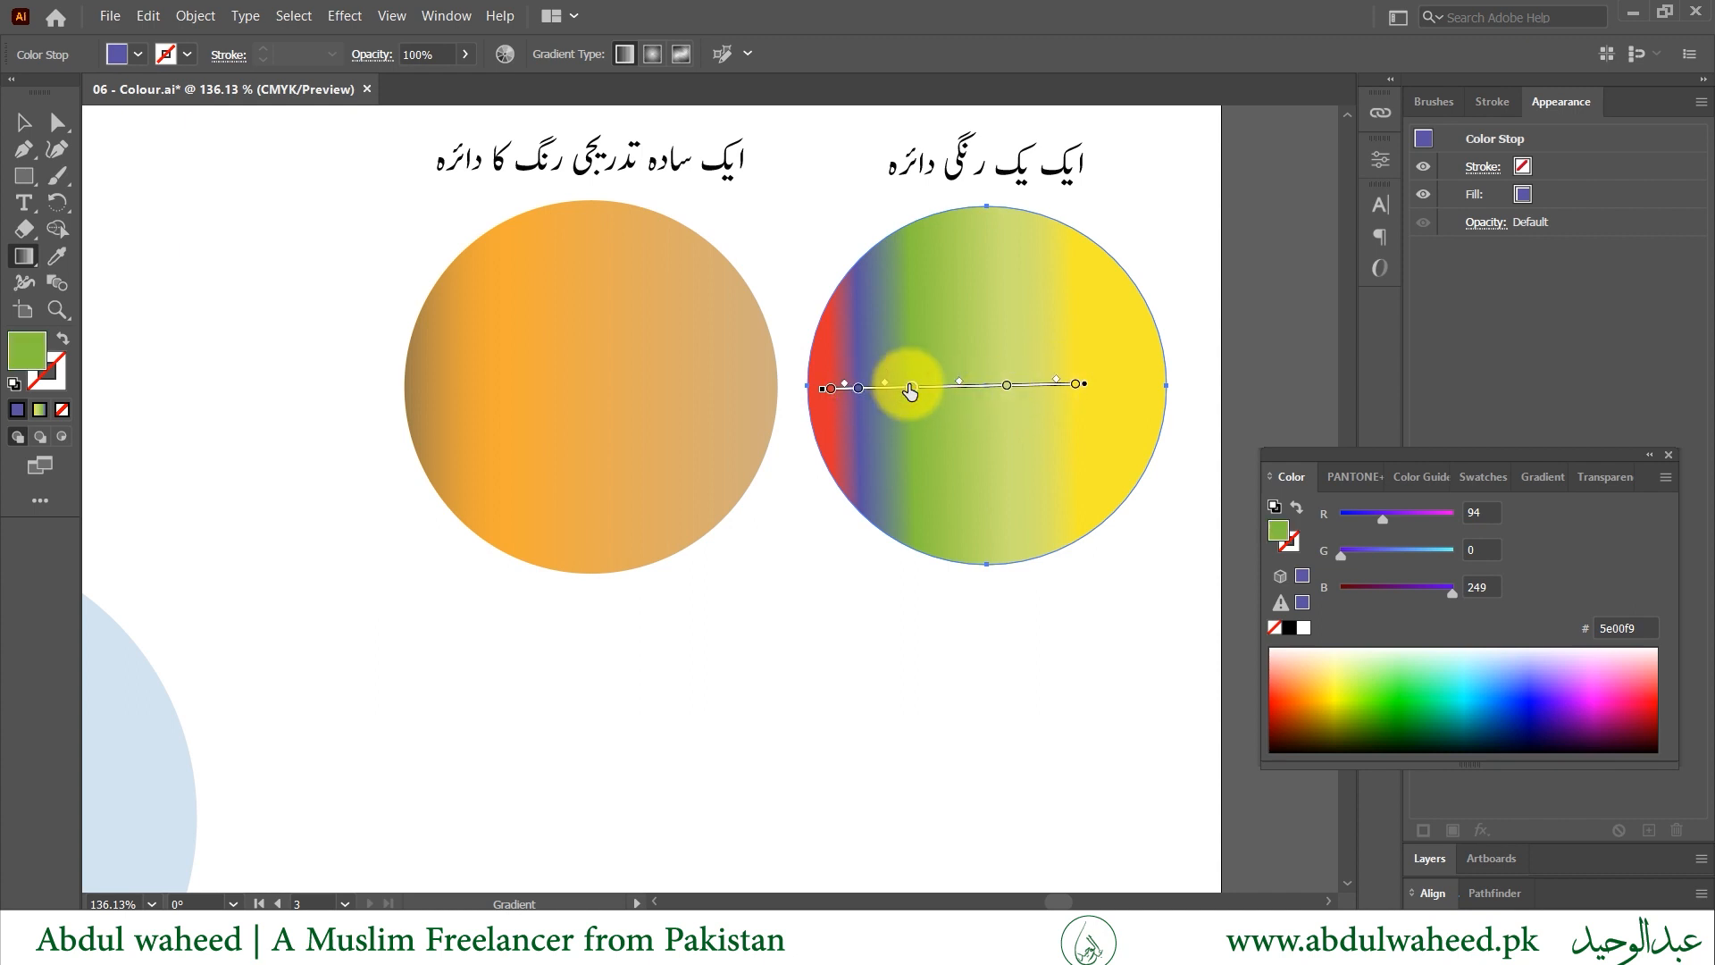
drag(909, 390, 969, 618)
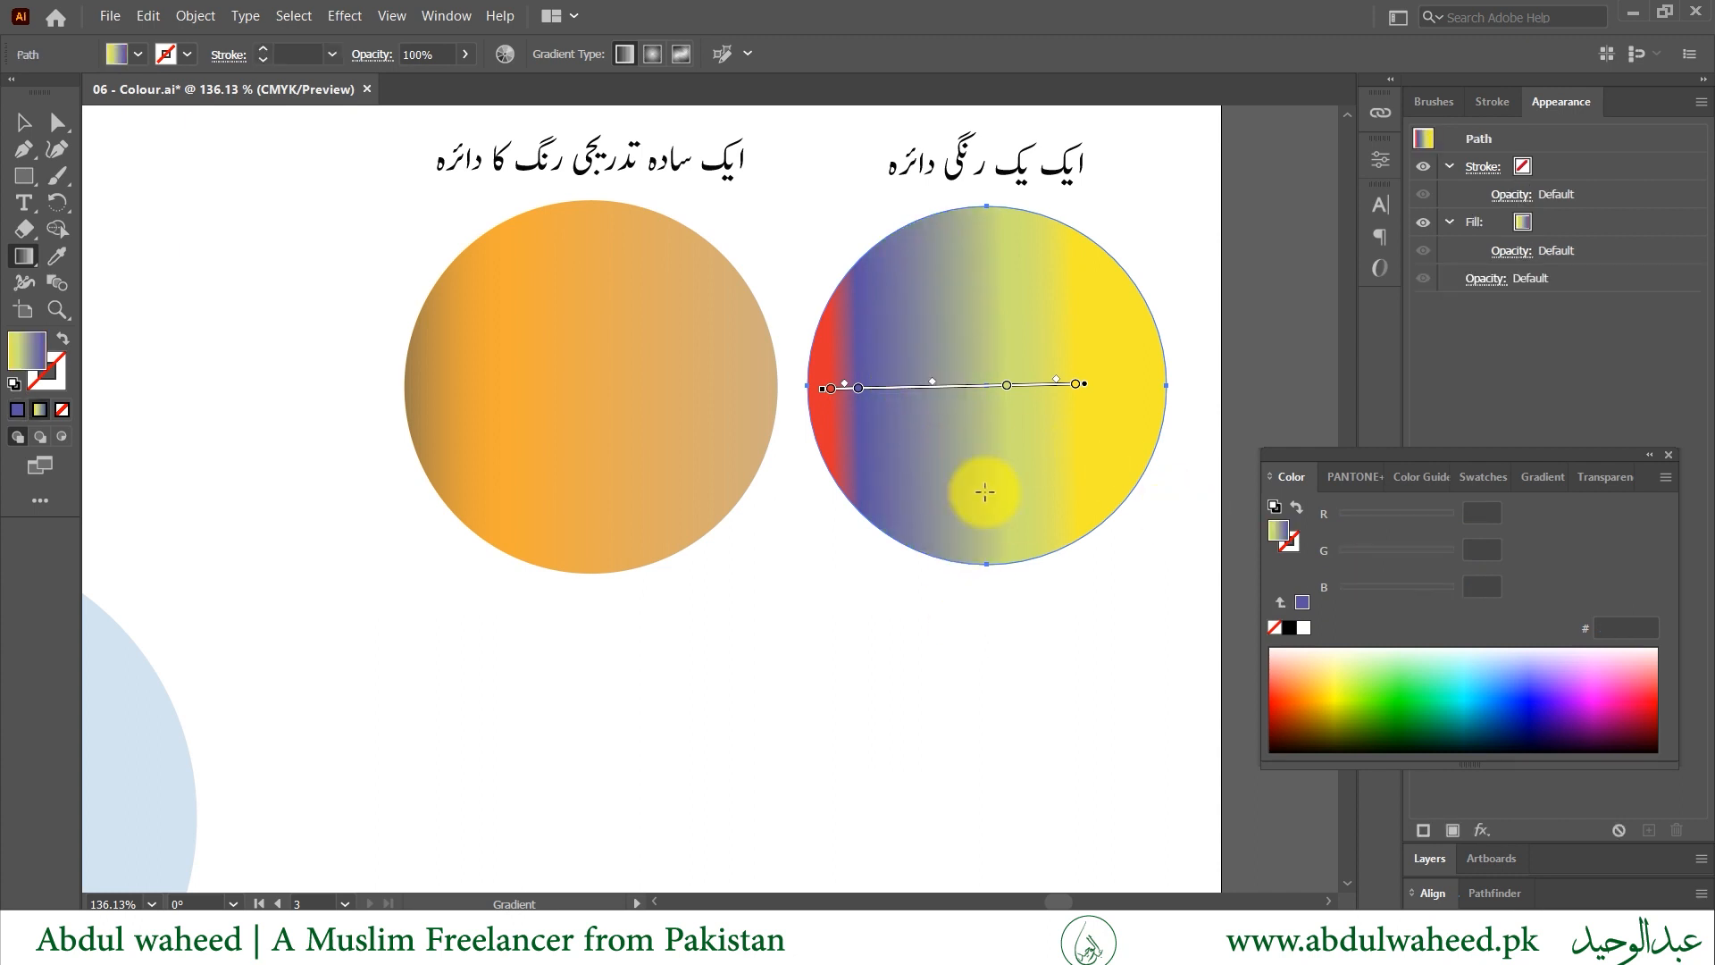
click(1533, 479)
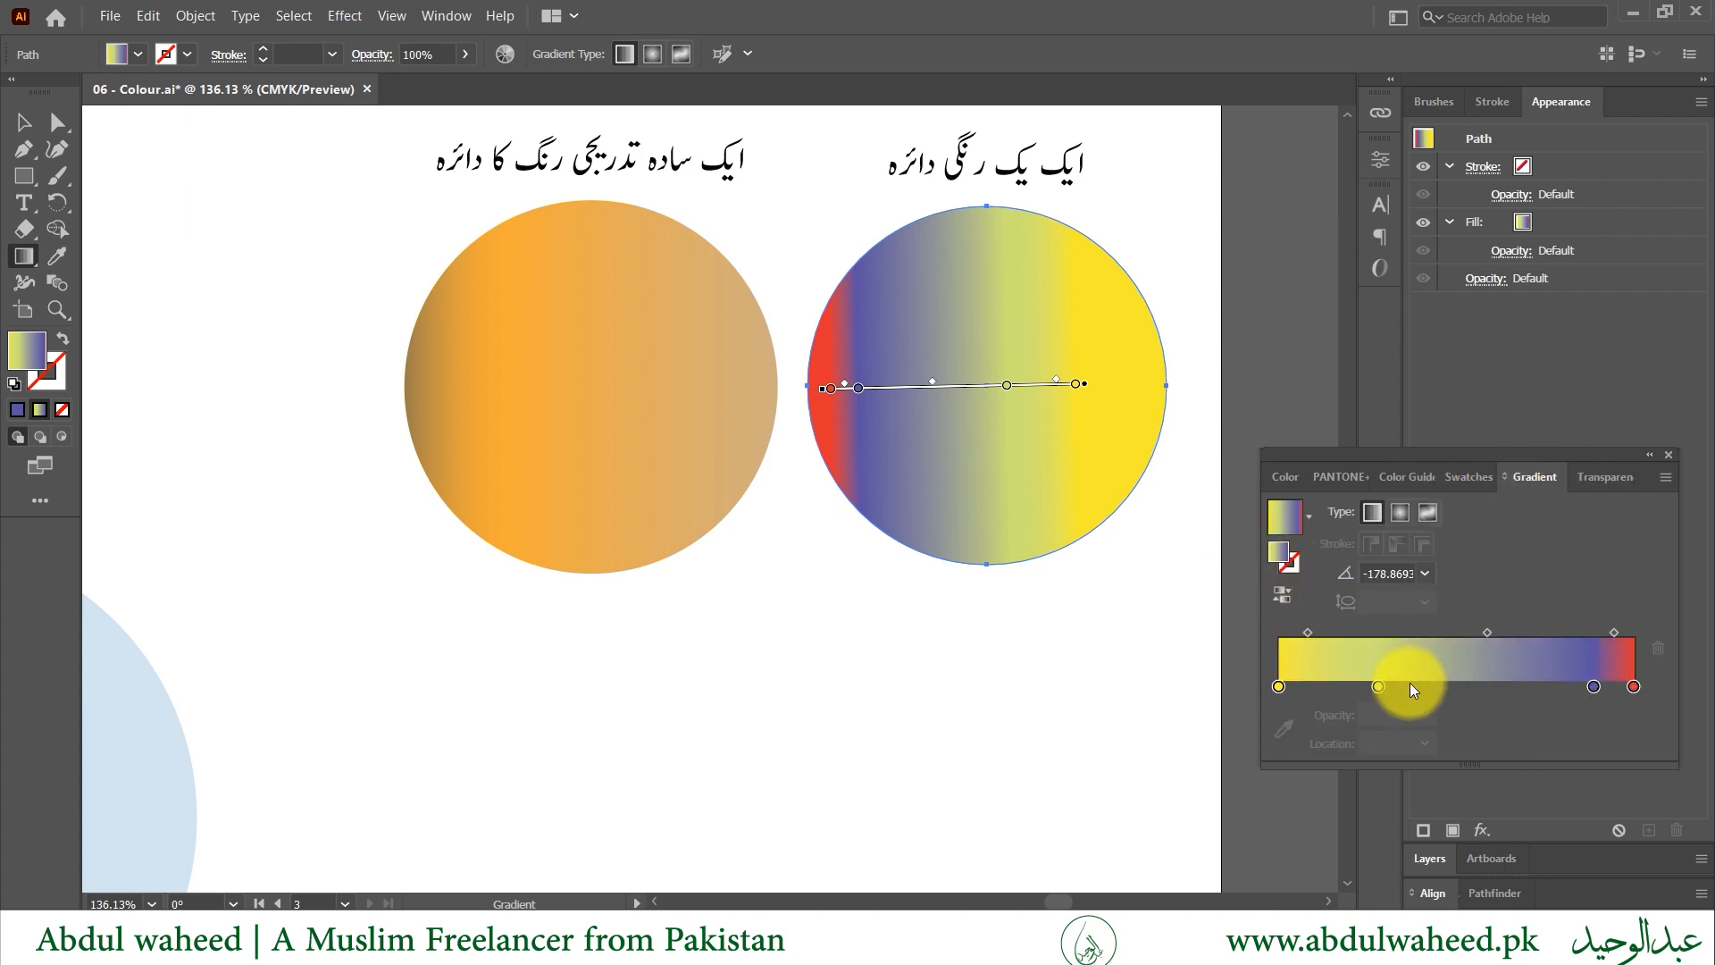
mouse_move(1411, 686)
mouse_down()
mouse_move(1624, 689)
mouse_move(1655, 652)
mouse_up()
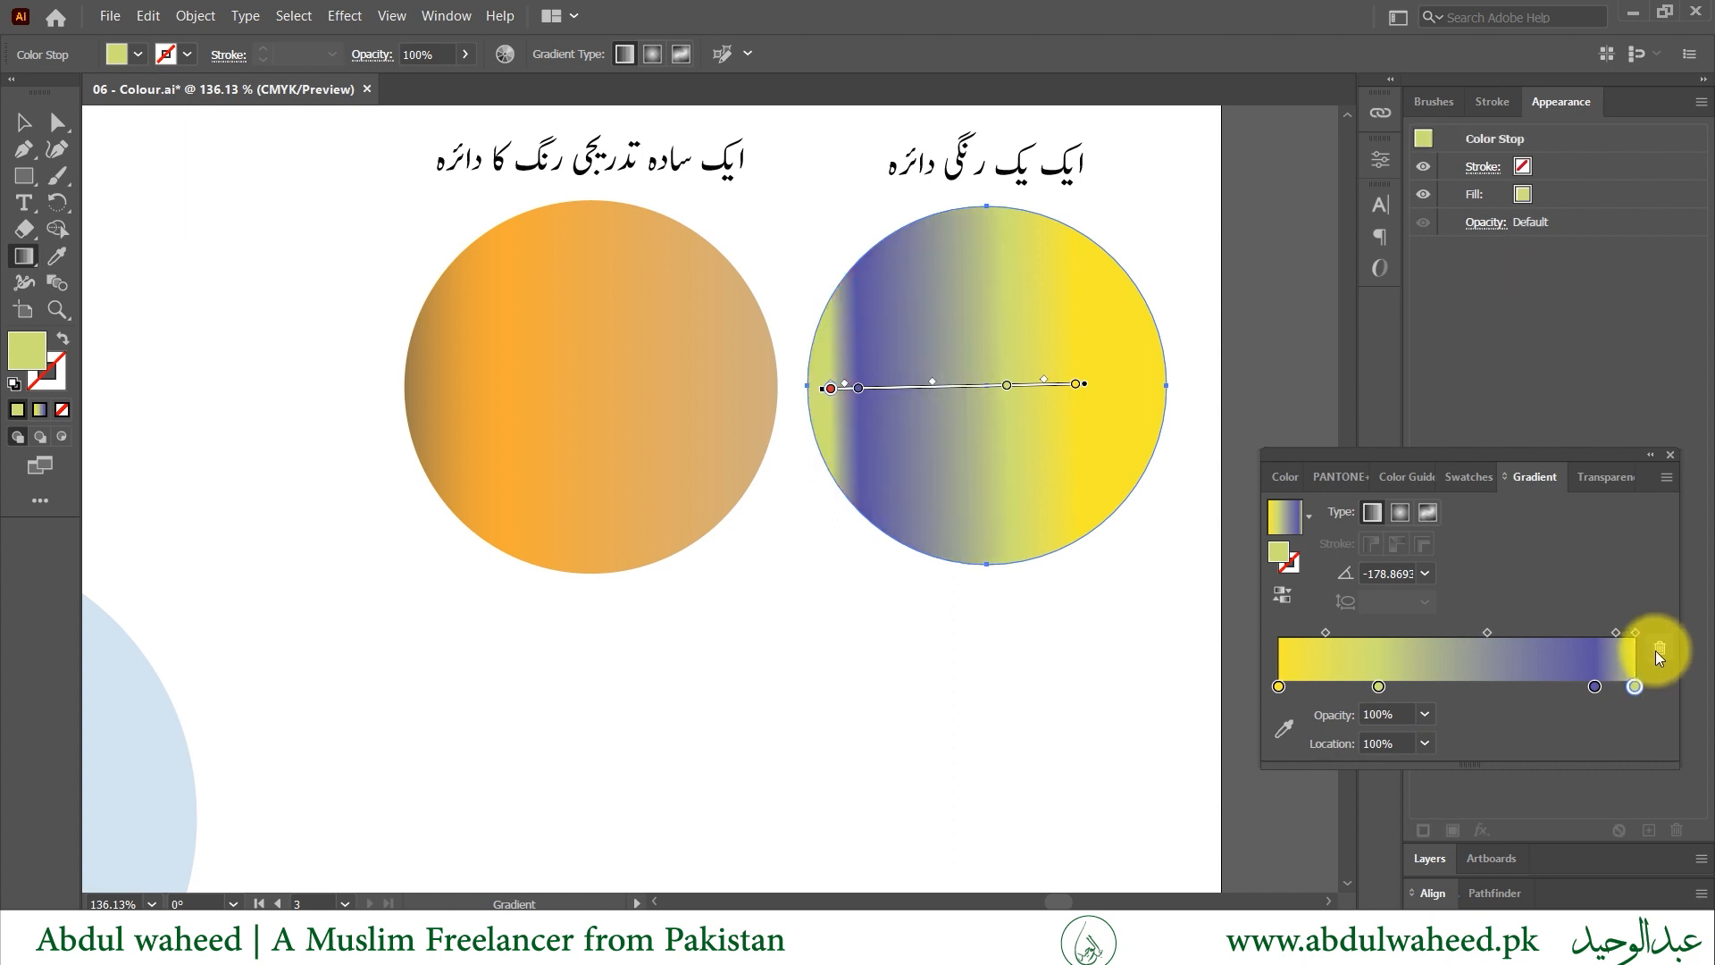
- Delete the purple stop and move the inner light green stop to about the 50.6% location
click(1594, 687)
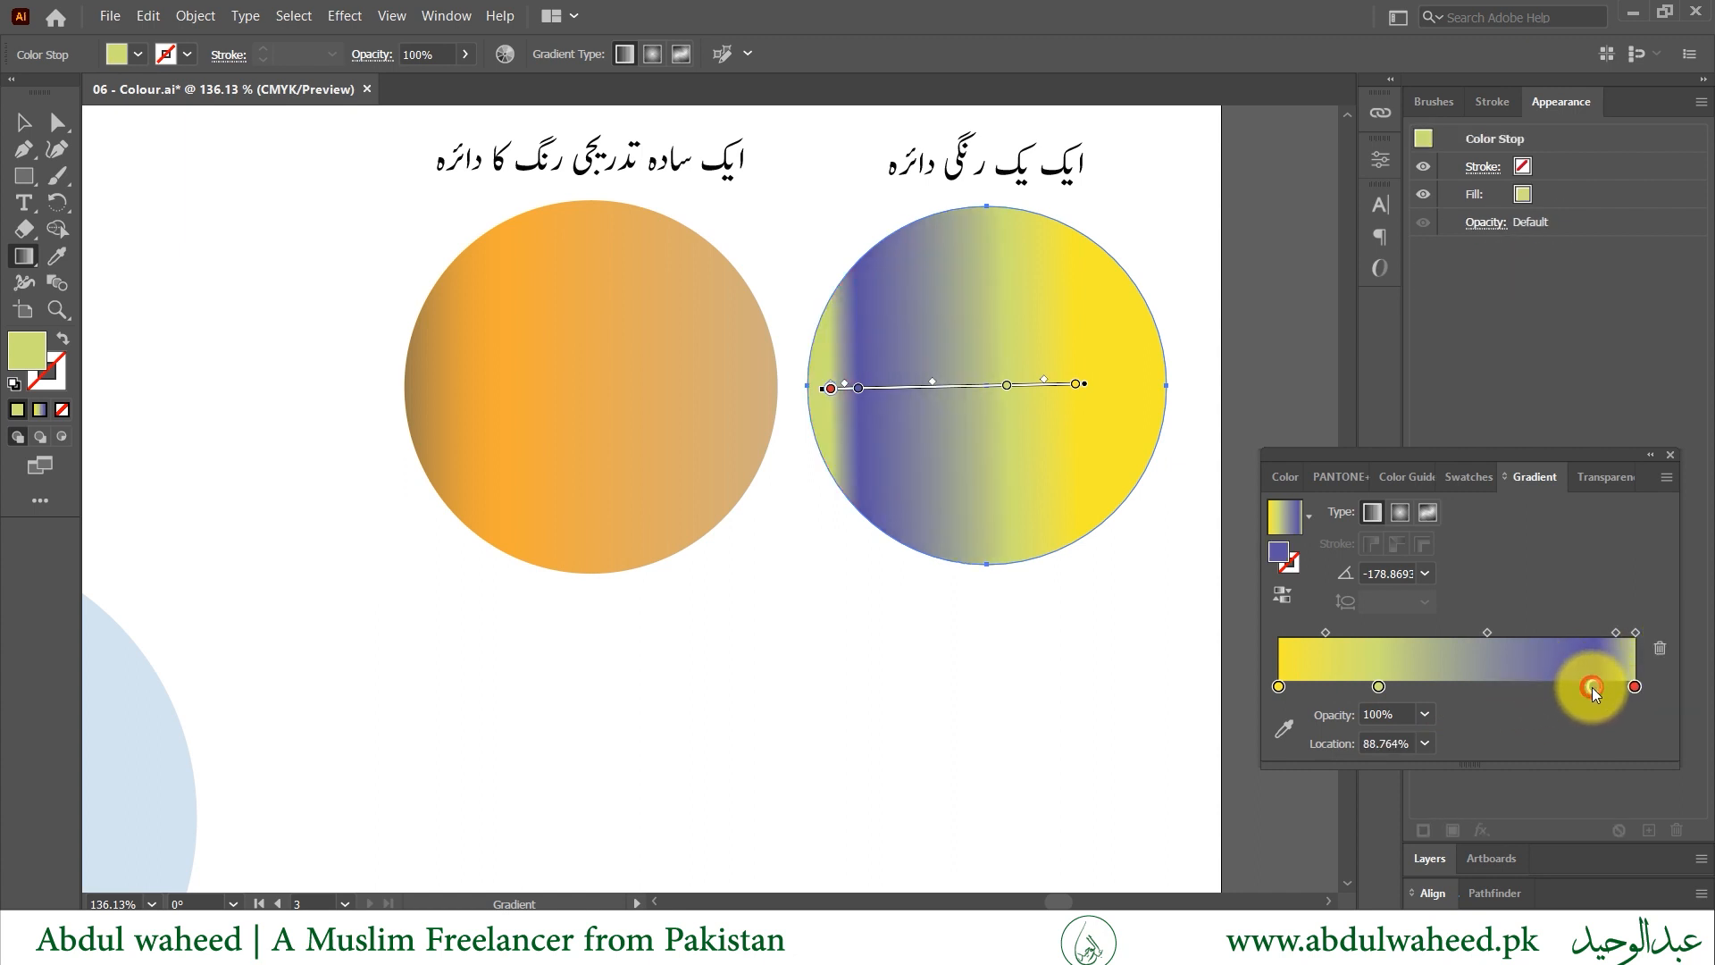
click(1666, 650)
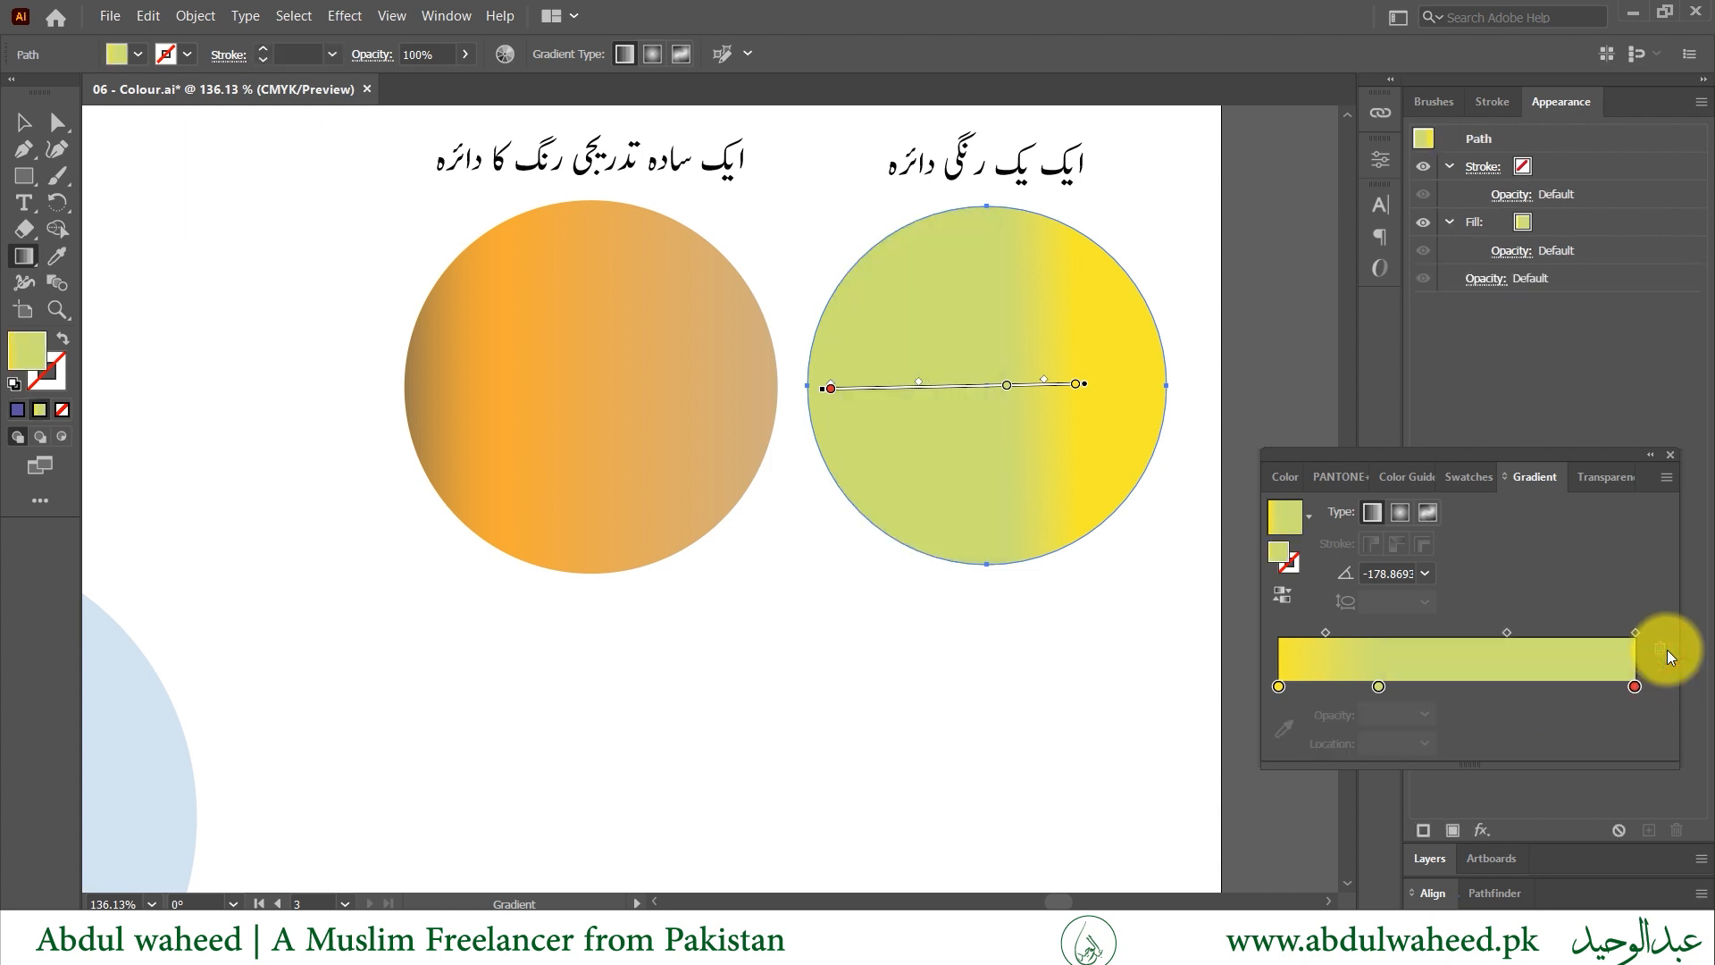
drag(1378, 685, 1460, 702)
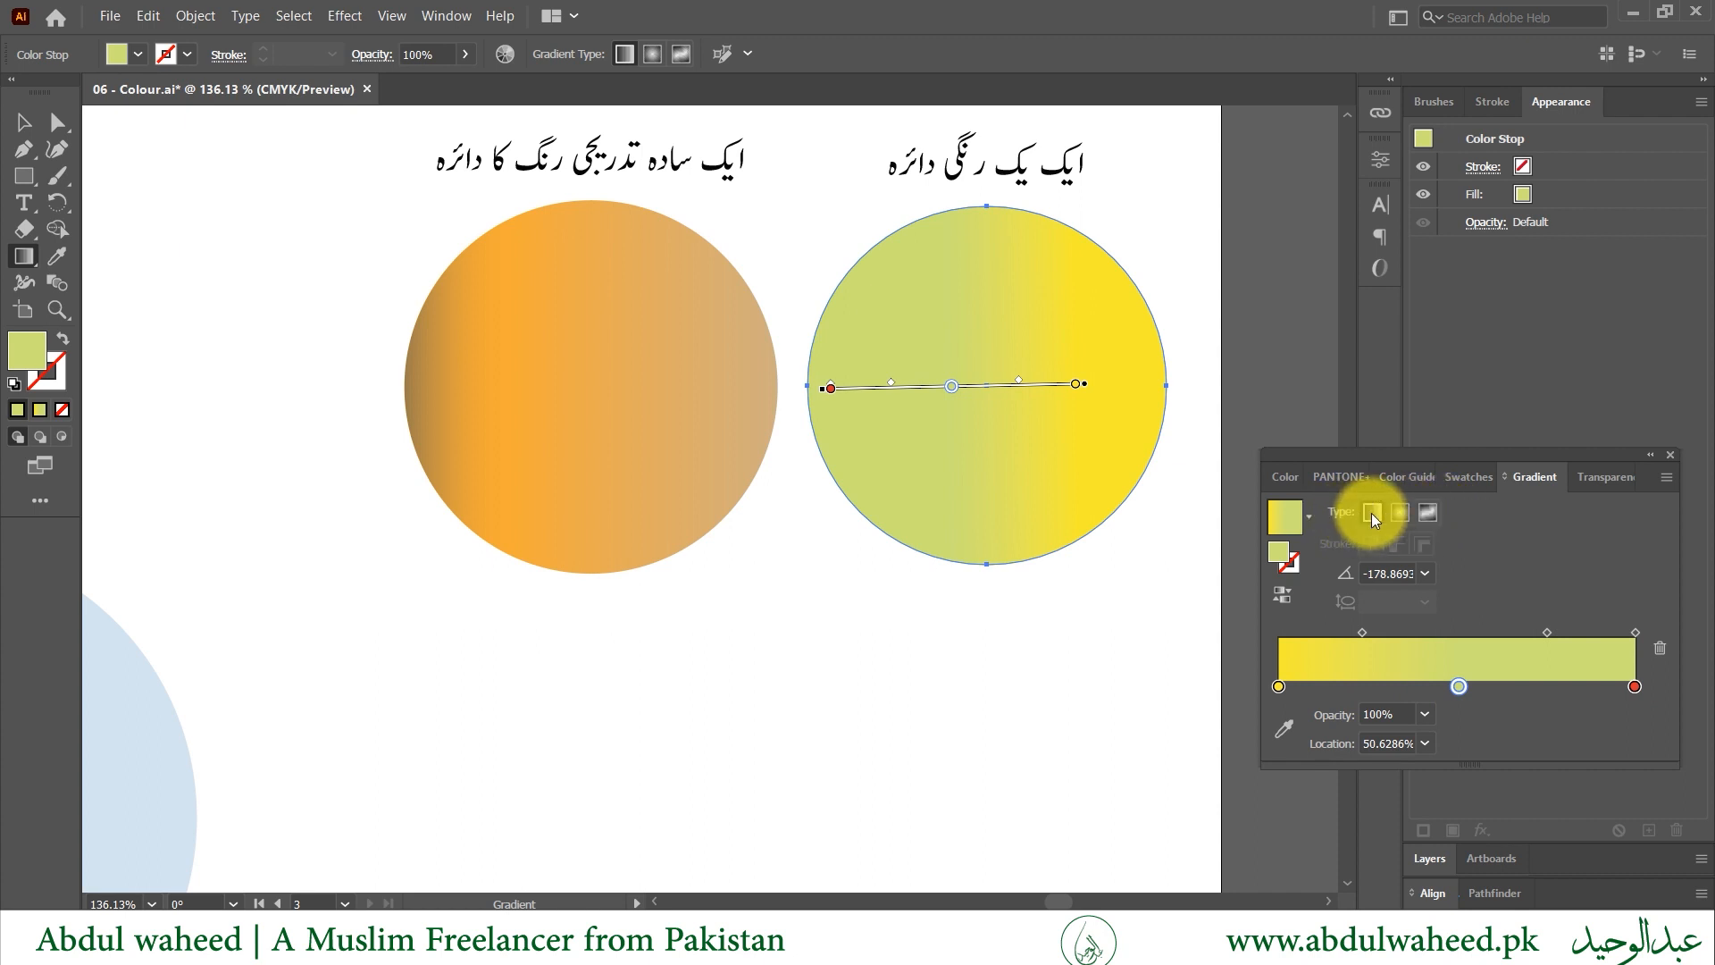
- Try a freeform gradient on the circle, shifting one colour point and adding another below the centre, and return to the linear type
click(1417, 519)
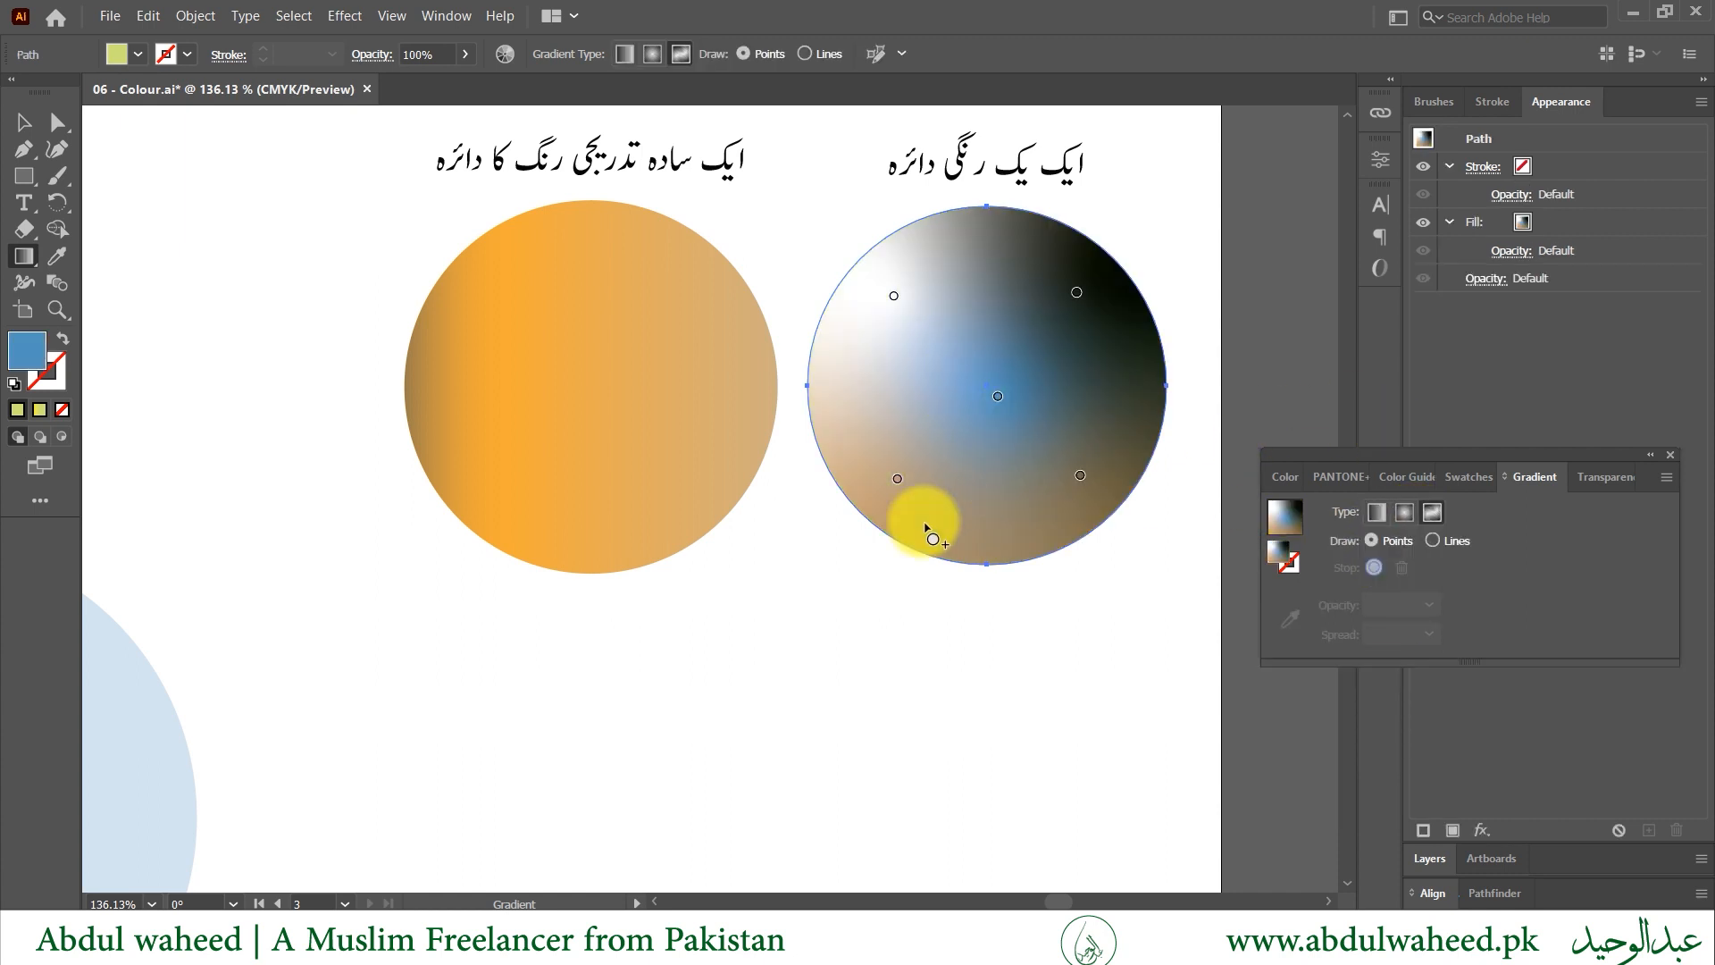
mouse_move(895, 474)
mouse_down()
mouse_move(945, 423)
mouse_move(898, 463)
mouse_up()
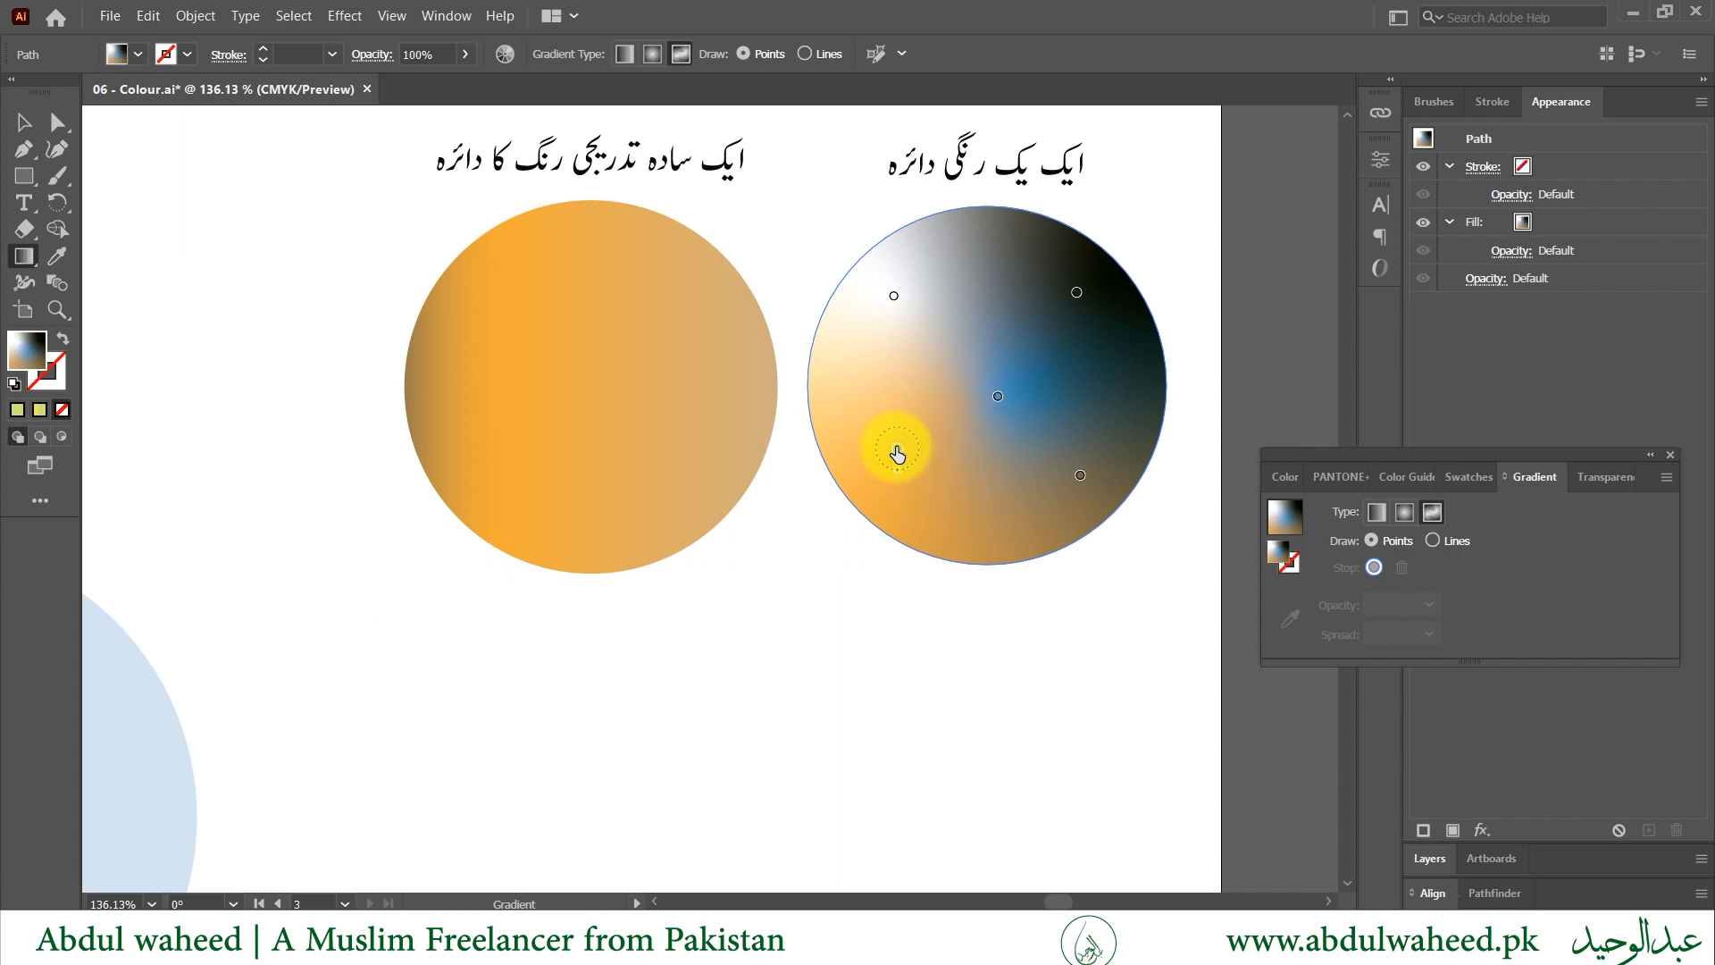
click(991, 436)
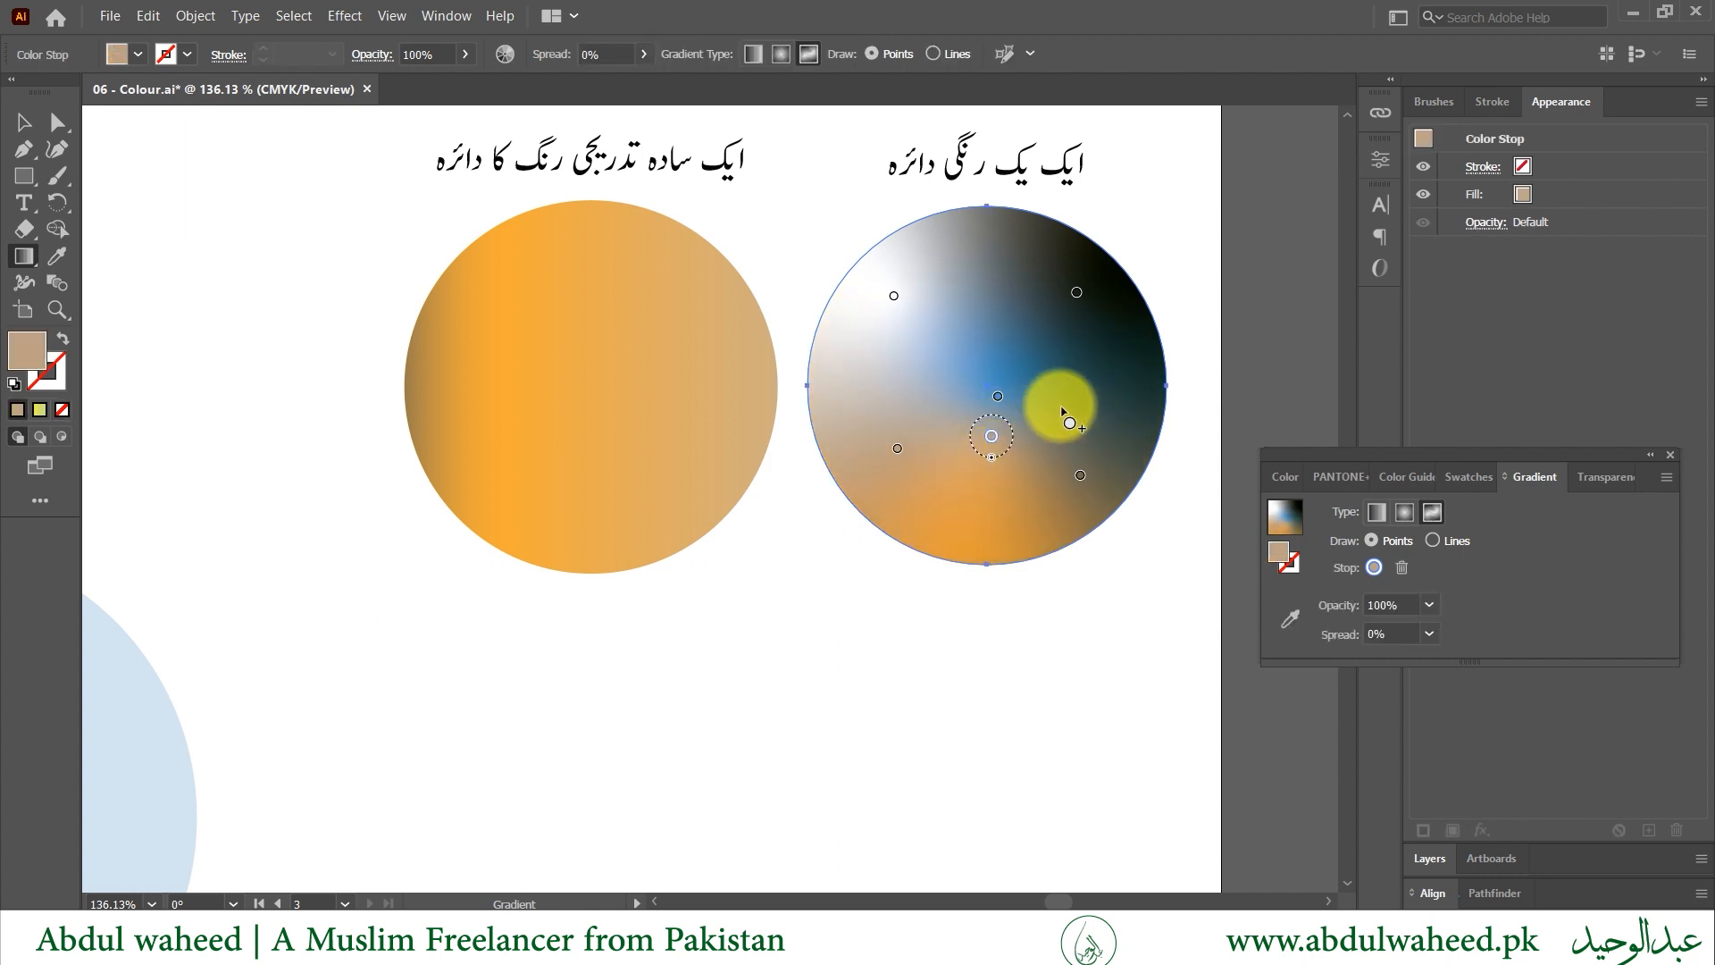
mouse_move(988, 438)
mouse_down()
mouse_move(927, 351)
mouse_move(1026, 383)
mouse_move(997, 446)
mouse_up()
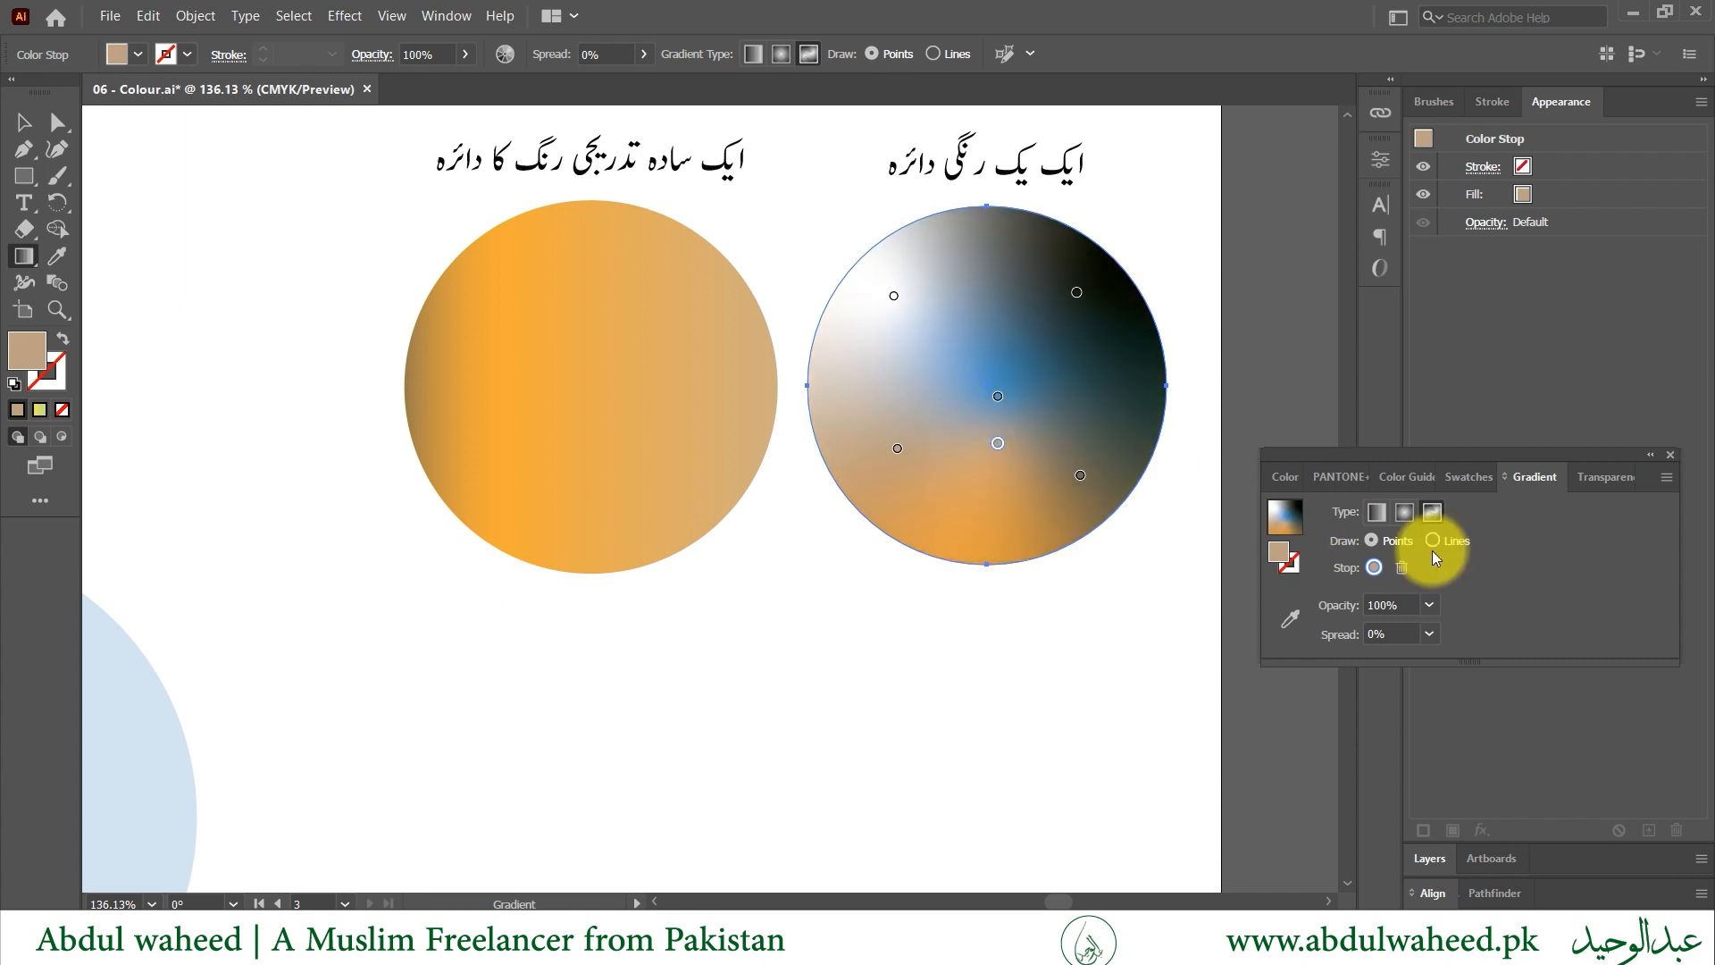
click(1376, 513)
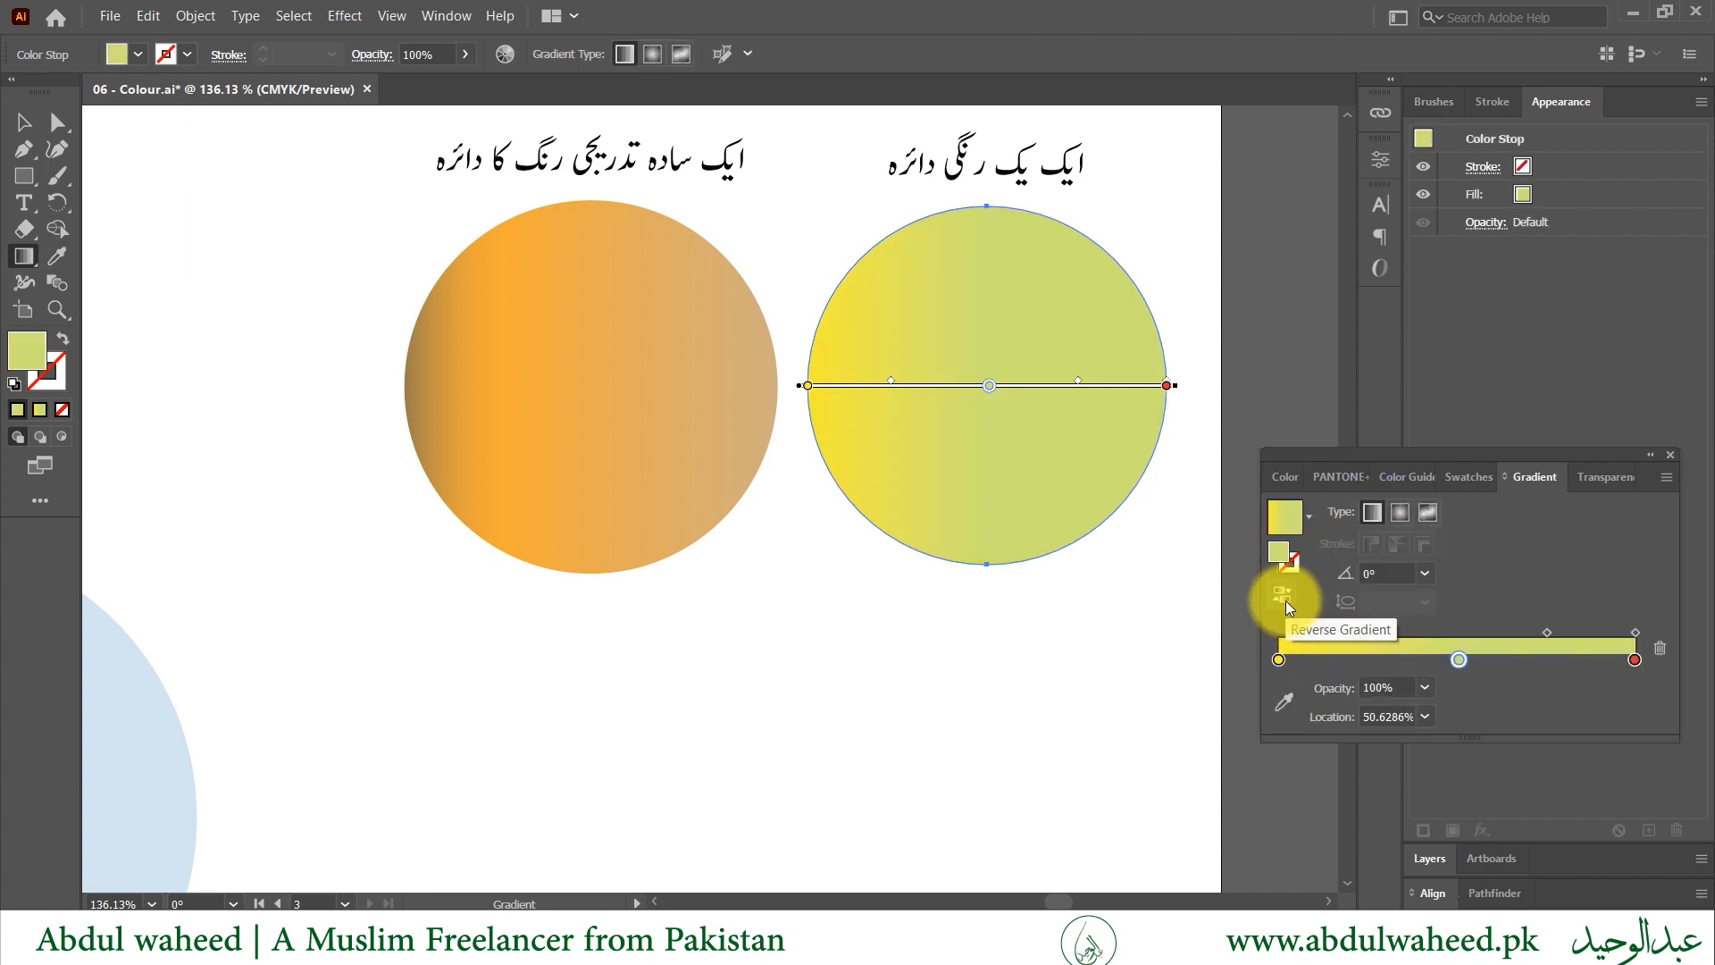
- Reverse the selected circle's gradient, set its middle colour stop to 90% opacity at the 60% location, and deselect the circle
click(1284, 600)
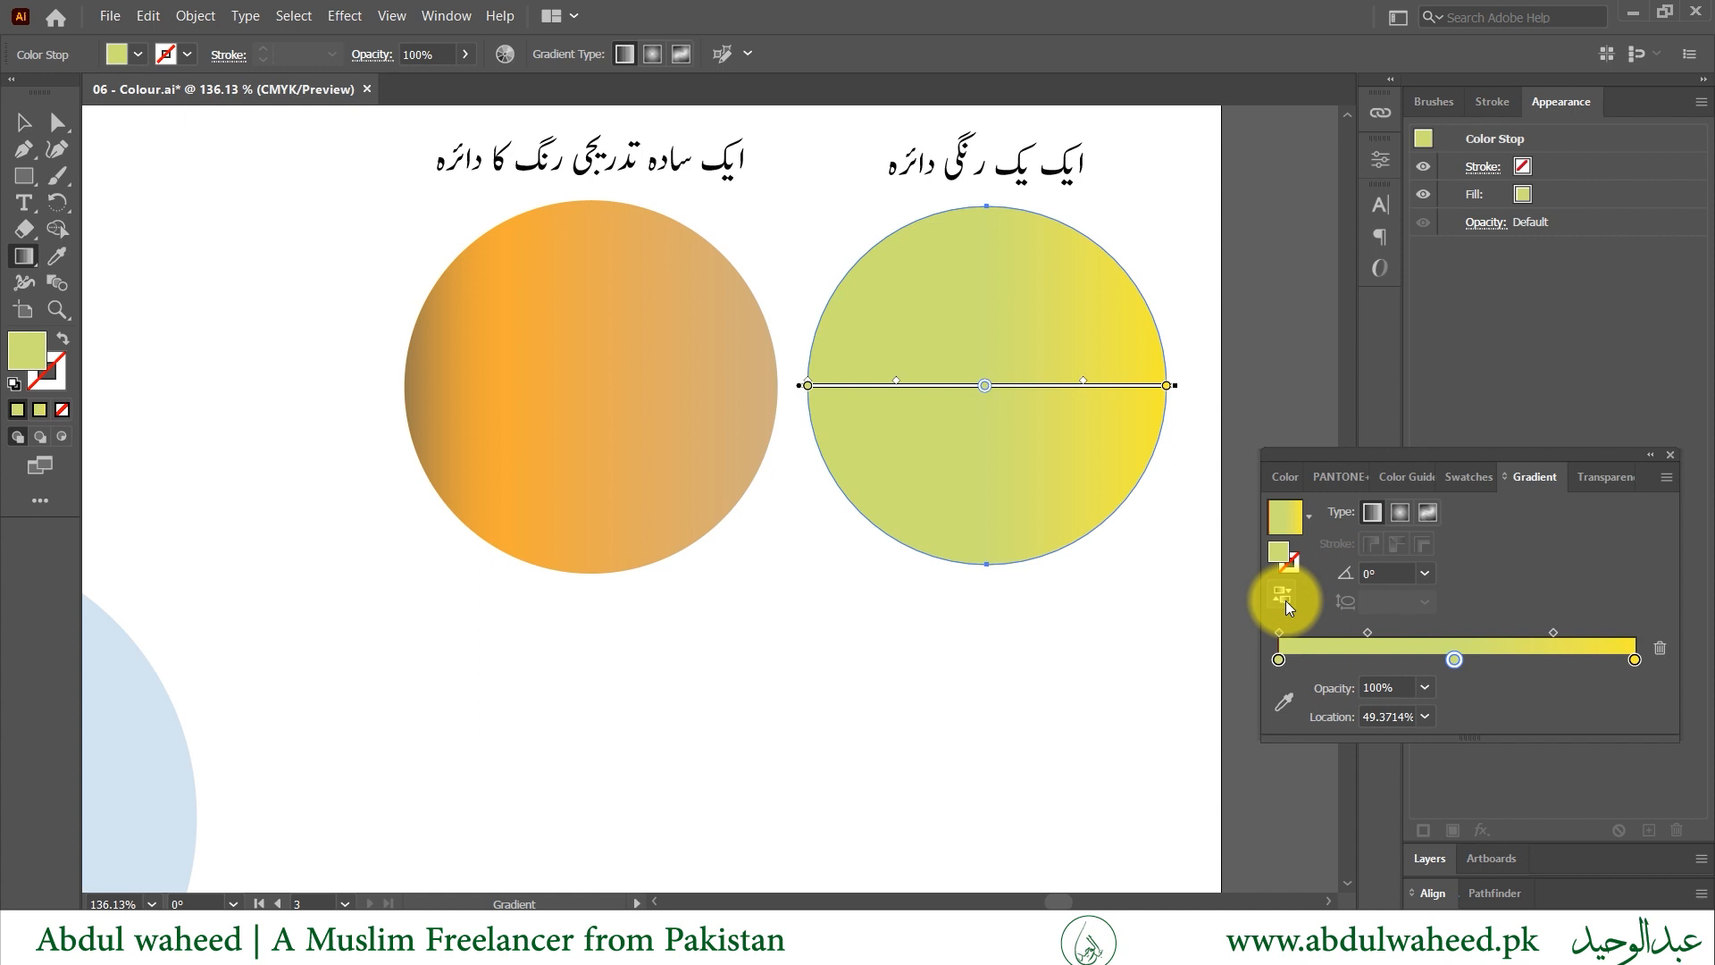
click(1426, 687)
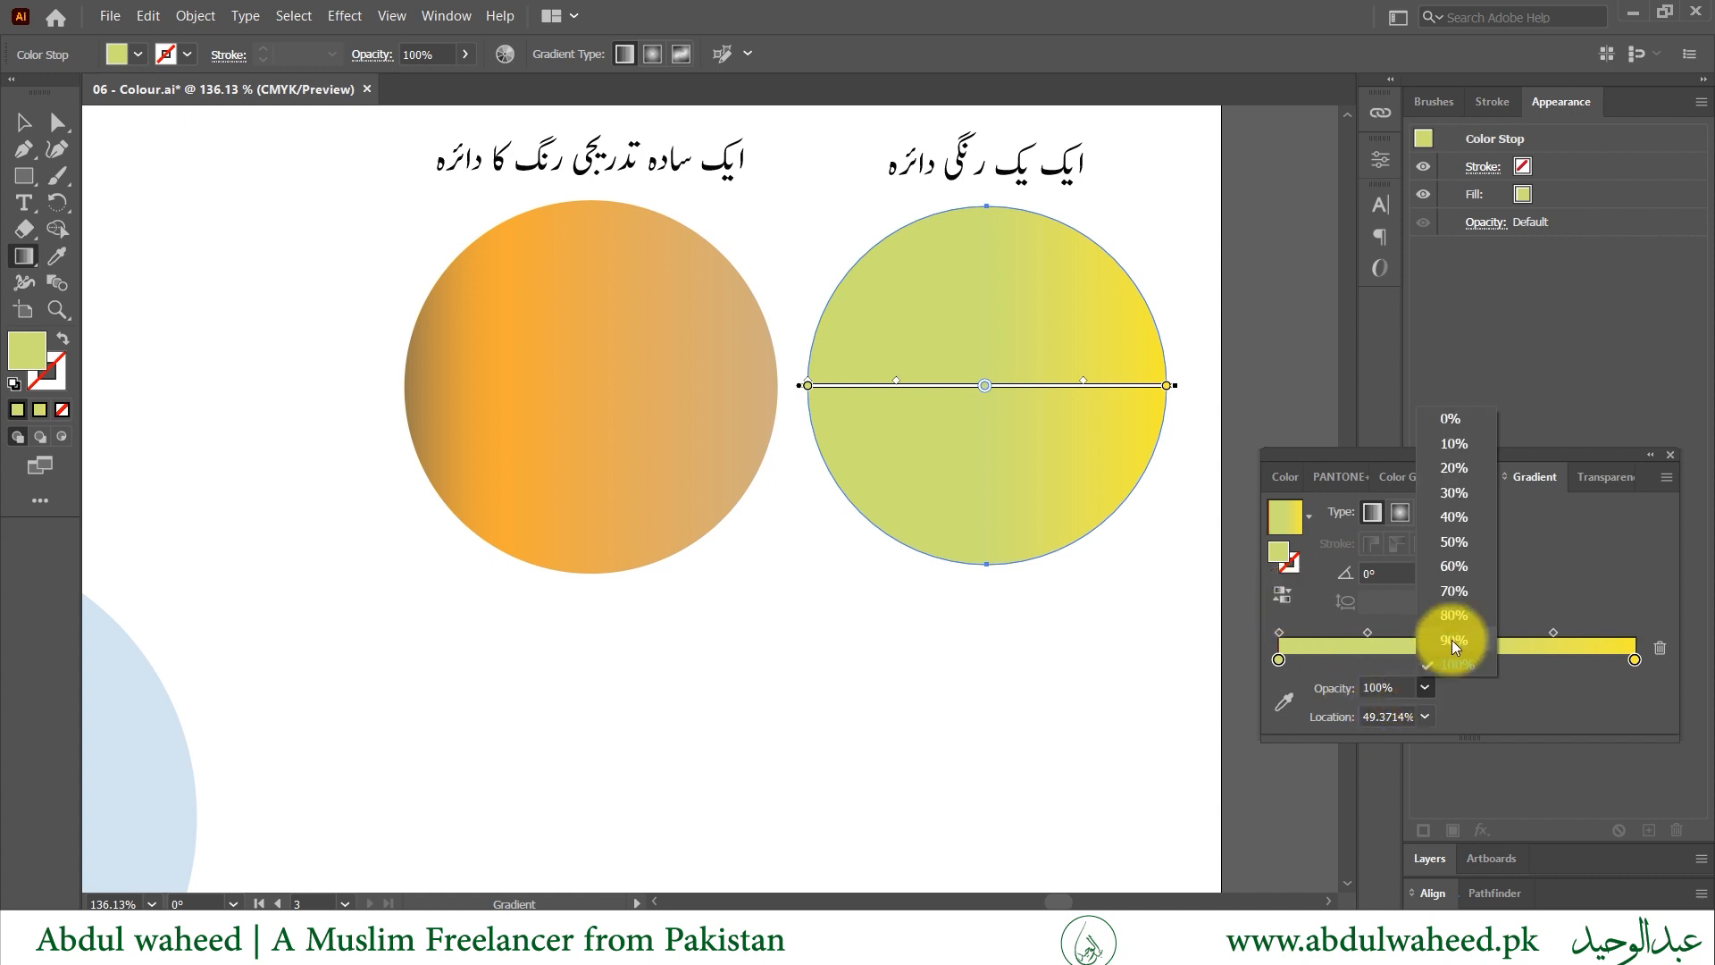
click(1451, 640)
click(1422, 715)
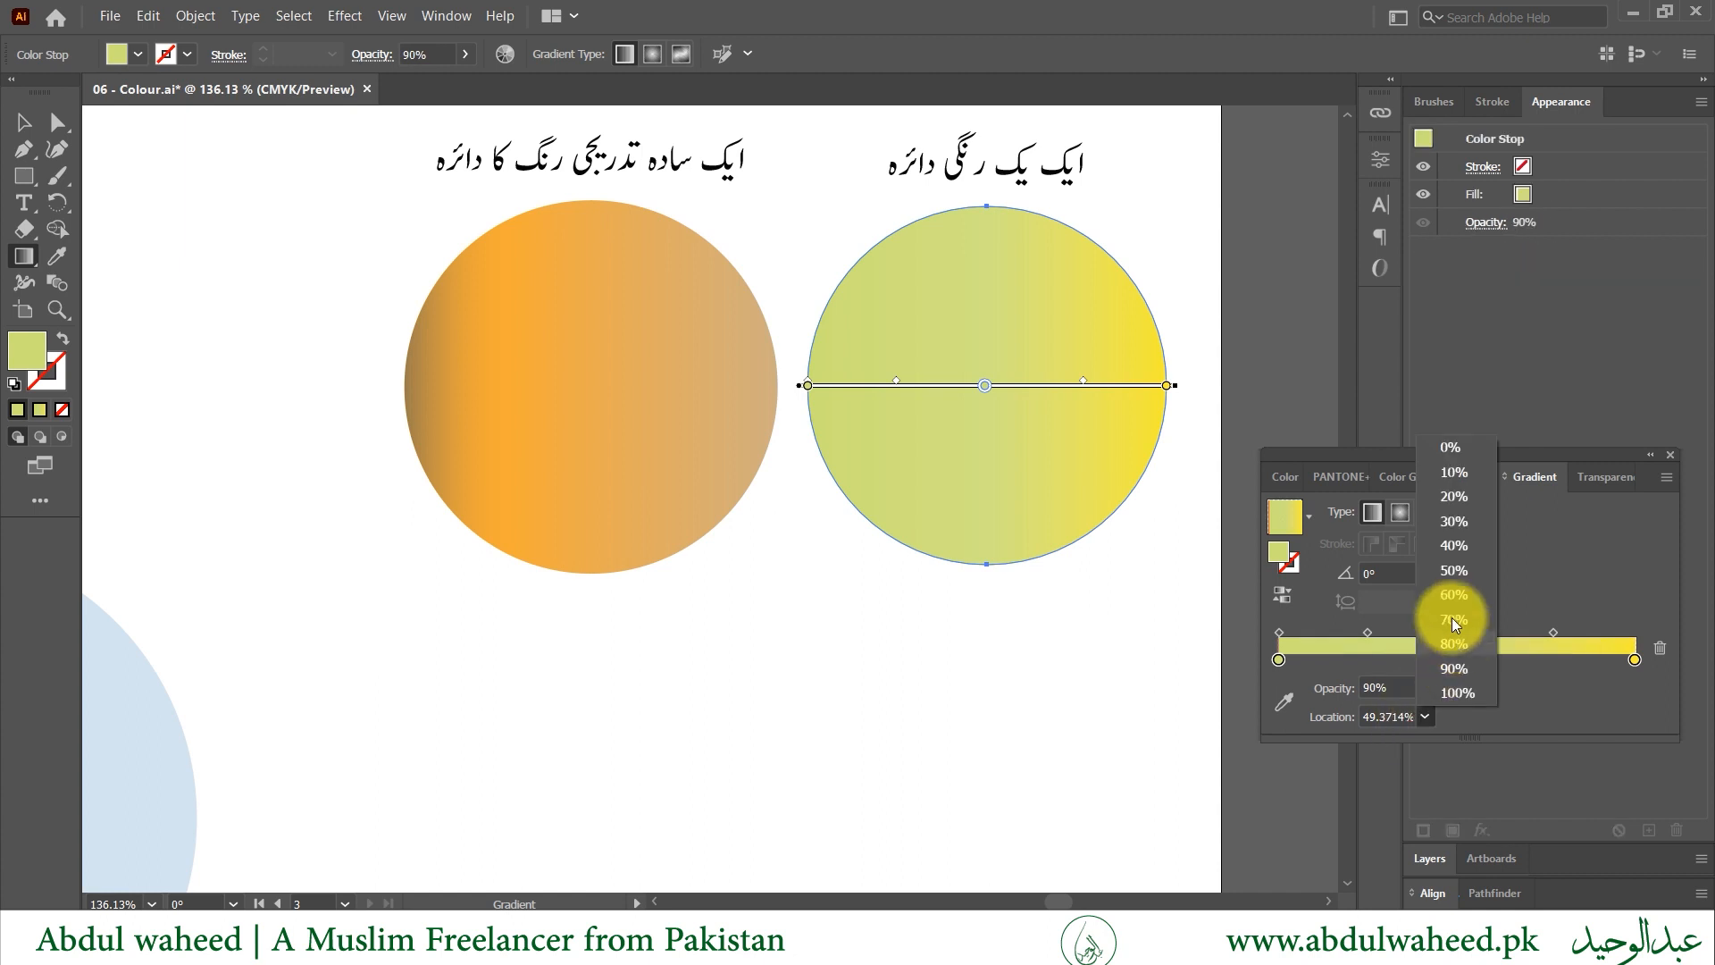
click(1453, 594)
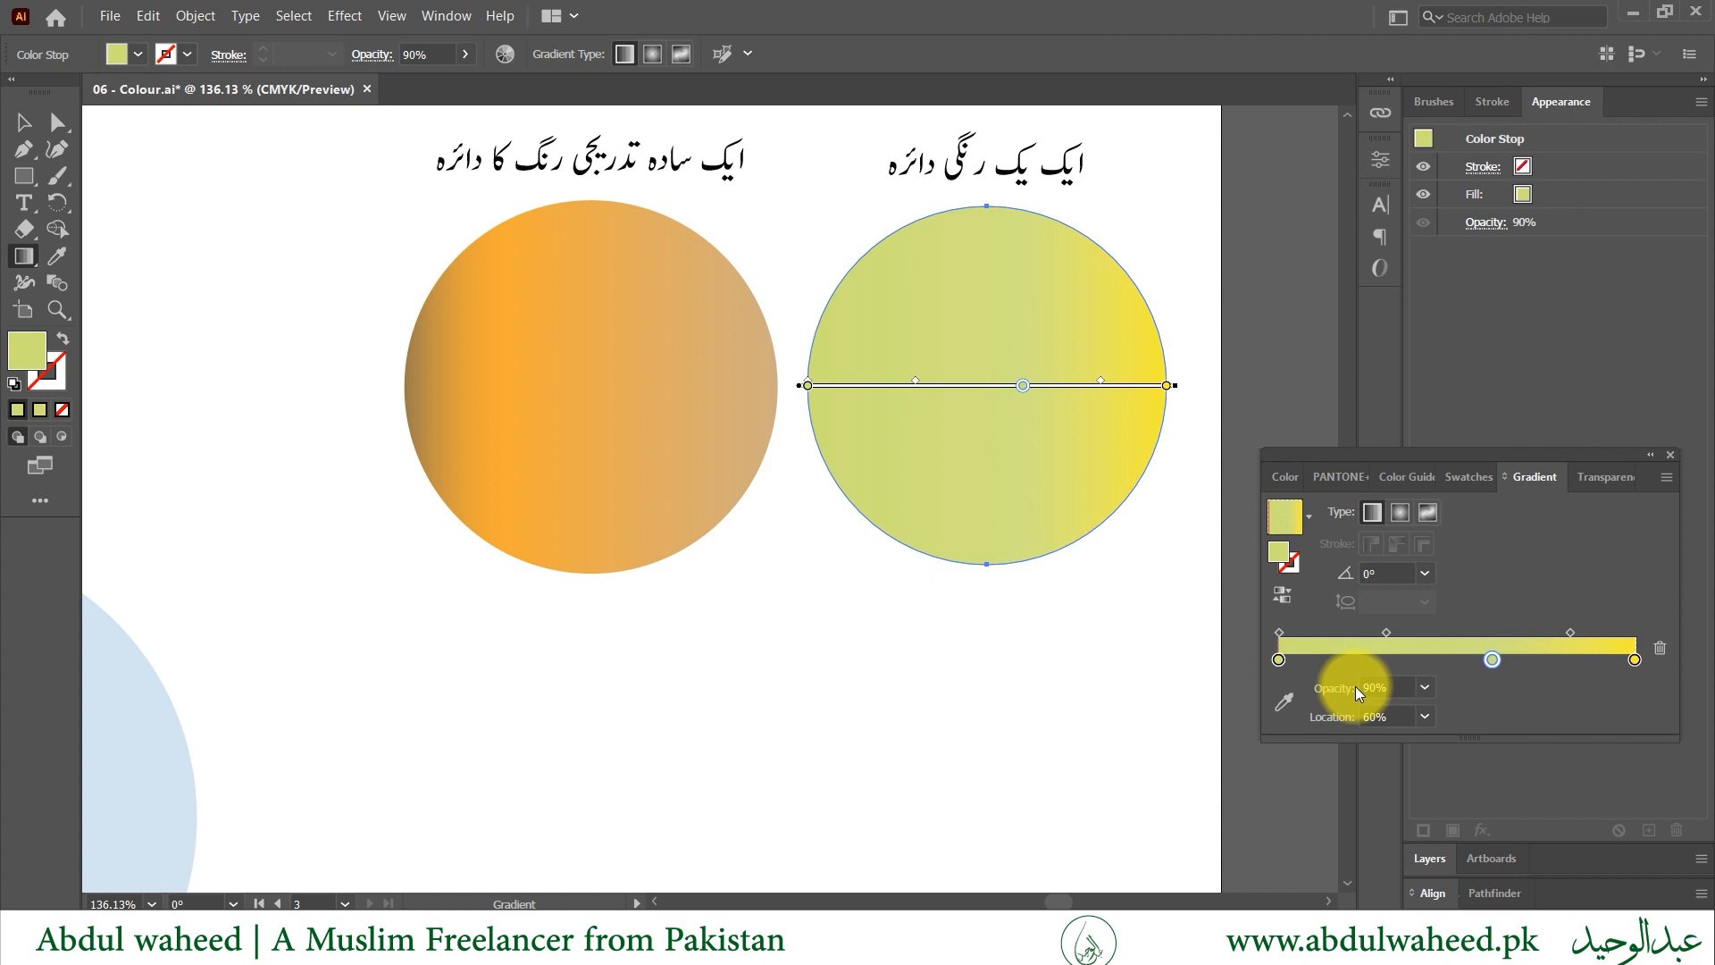
key(v)
click(1043, 651)
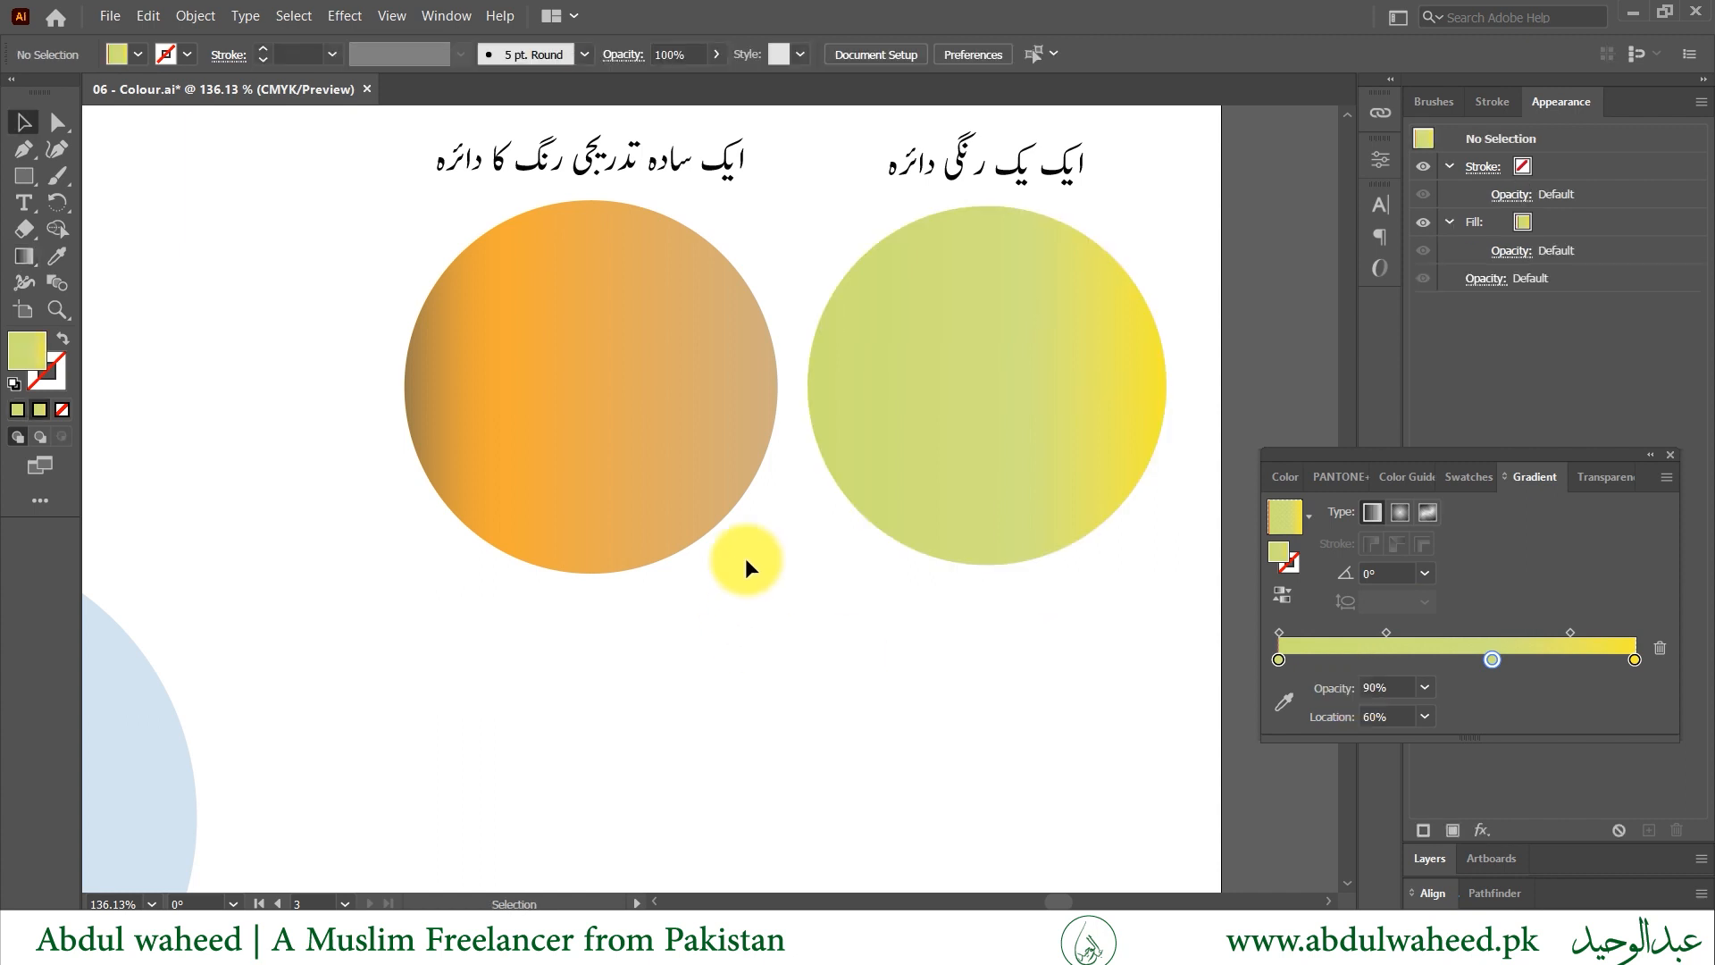
- Examine the transparency settings of the overlapping brown and light blue circles, selecting each one in turn
scroll(745, 558, left, 10)
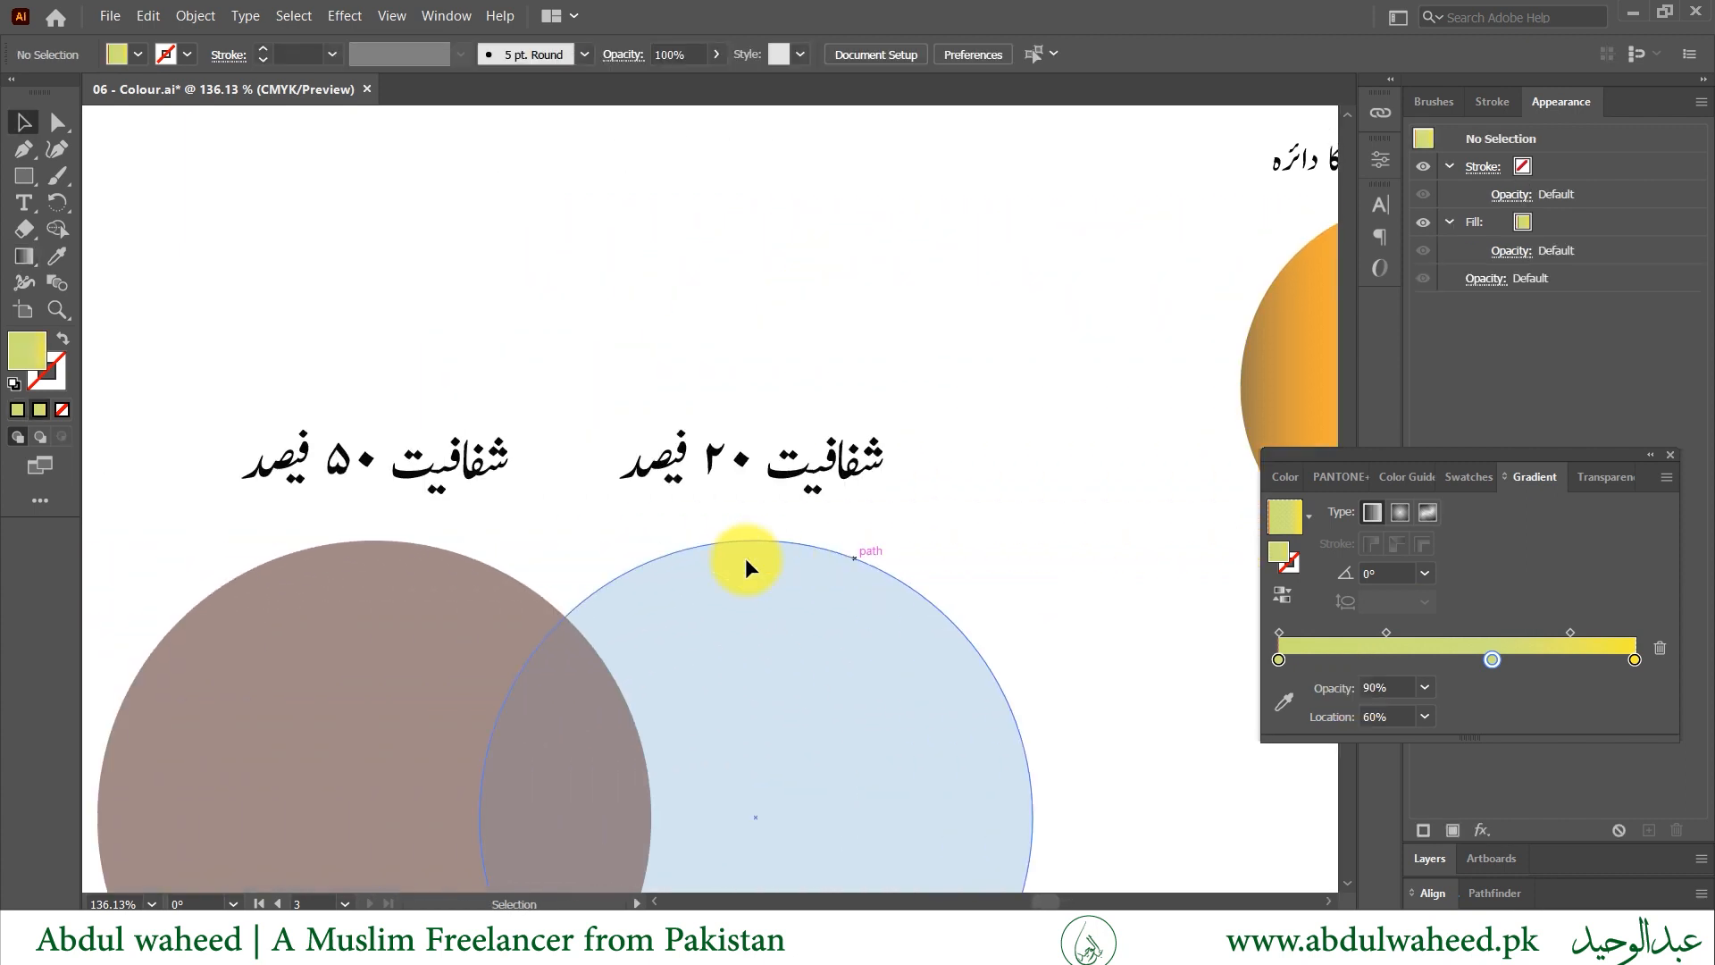
scroll(745, 558, down, 3)
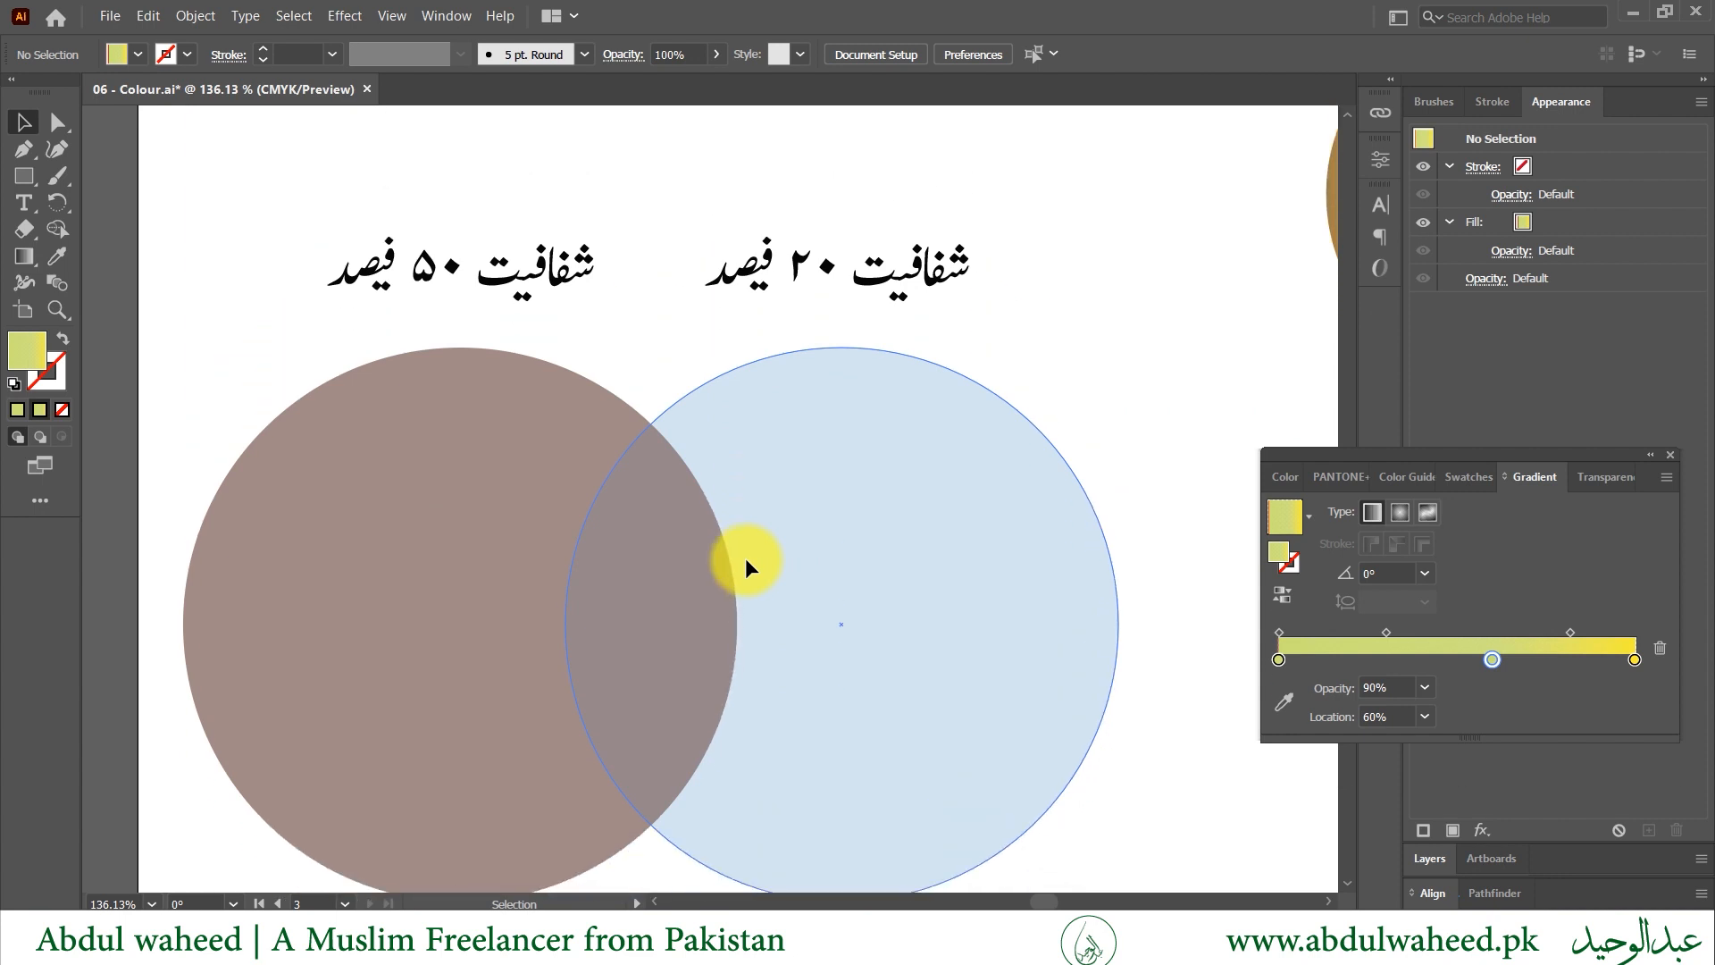
scroll(745, 557, down, 1)
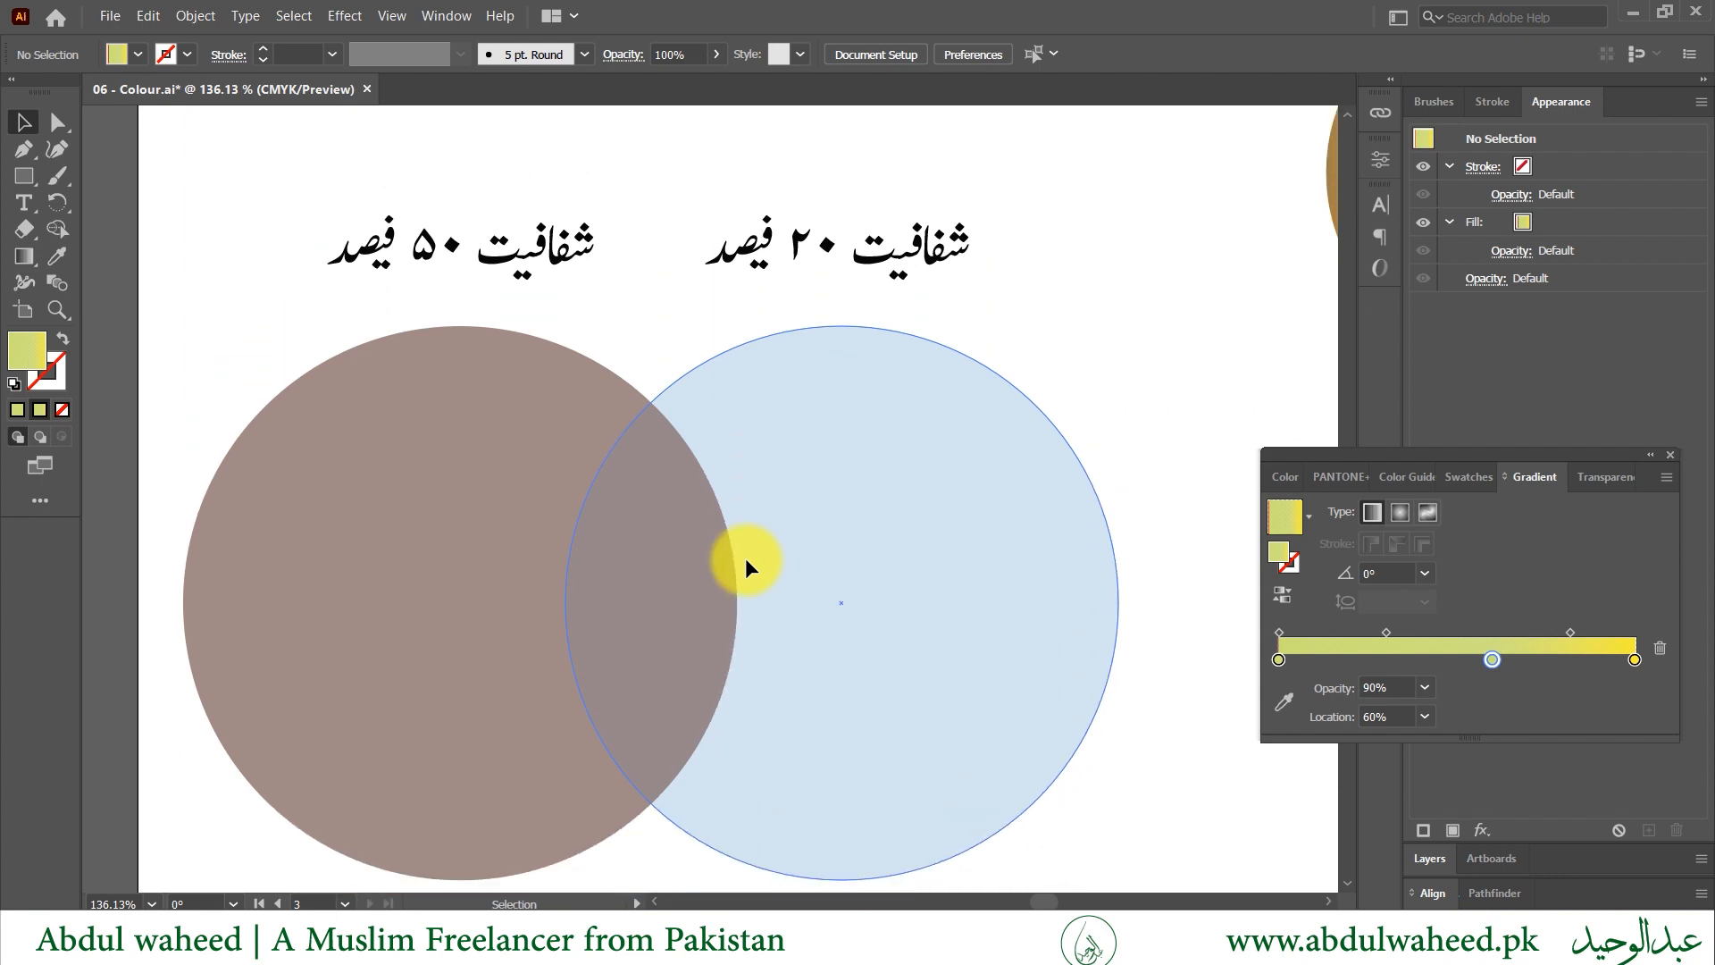
click(479, 518)
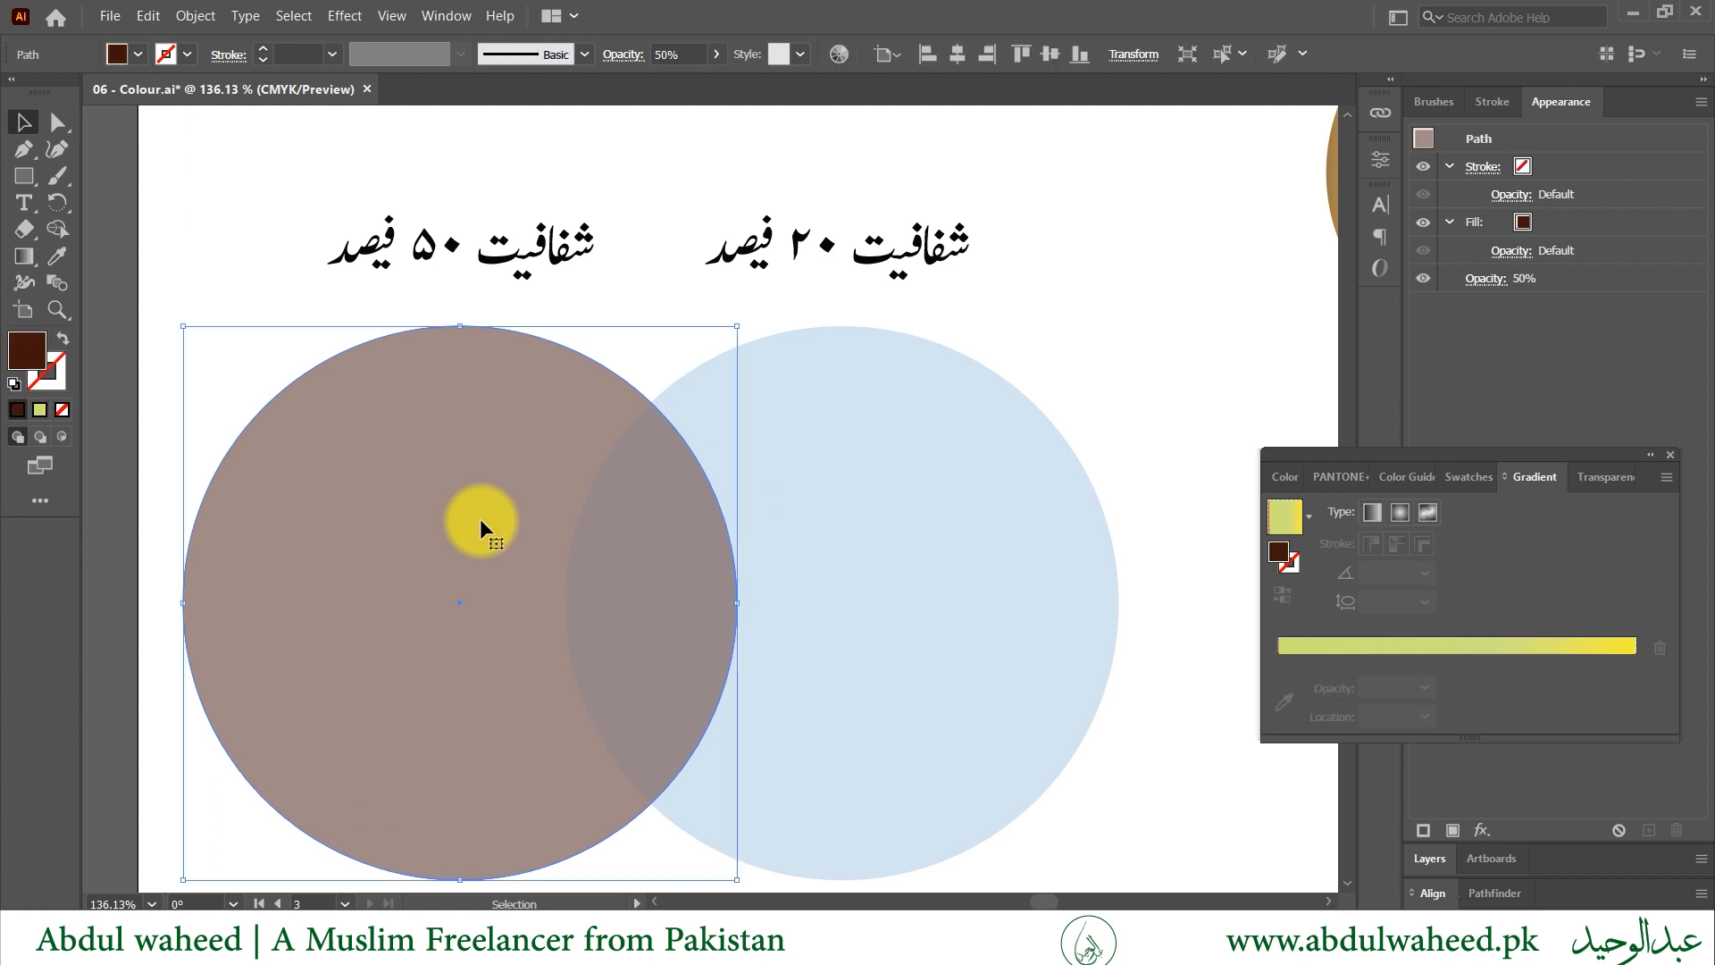
click(1606, 477)
click(911, 603)
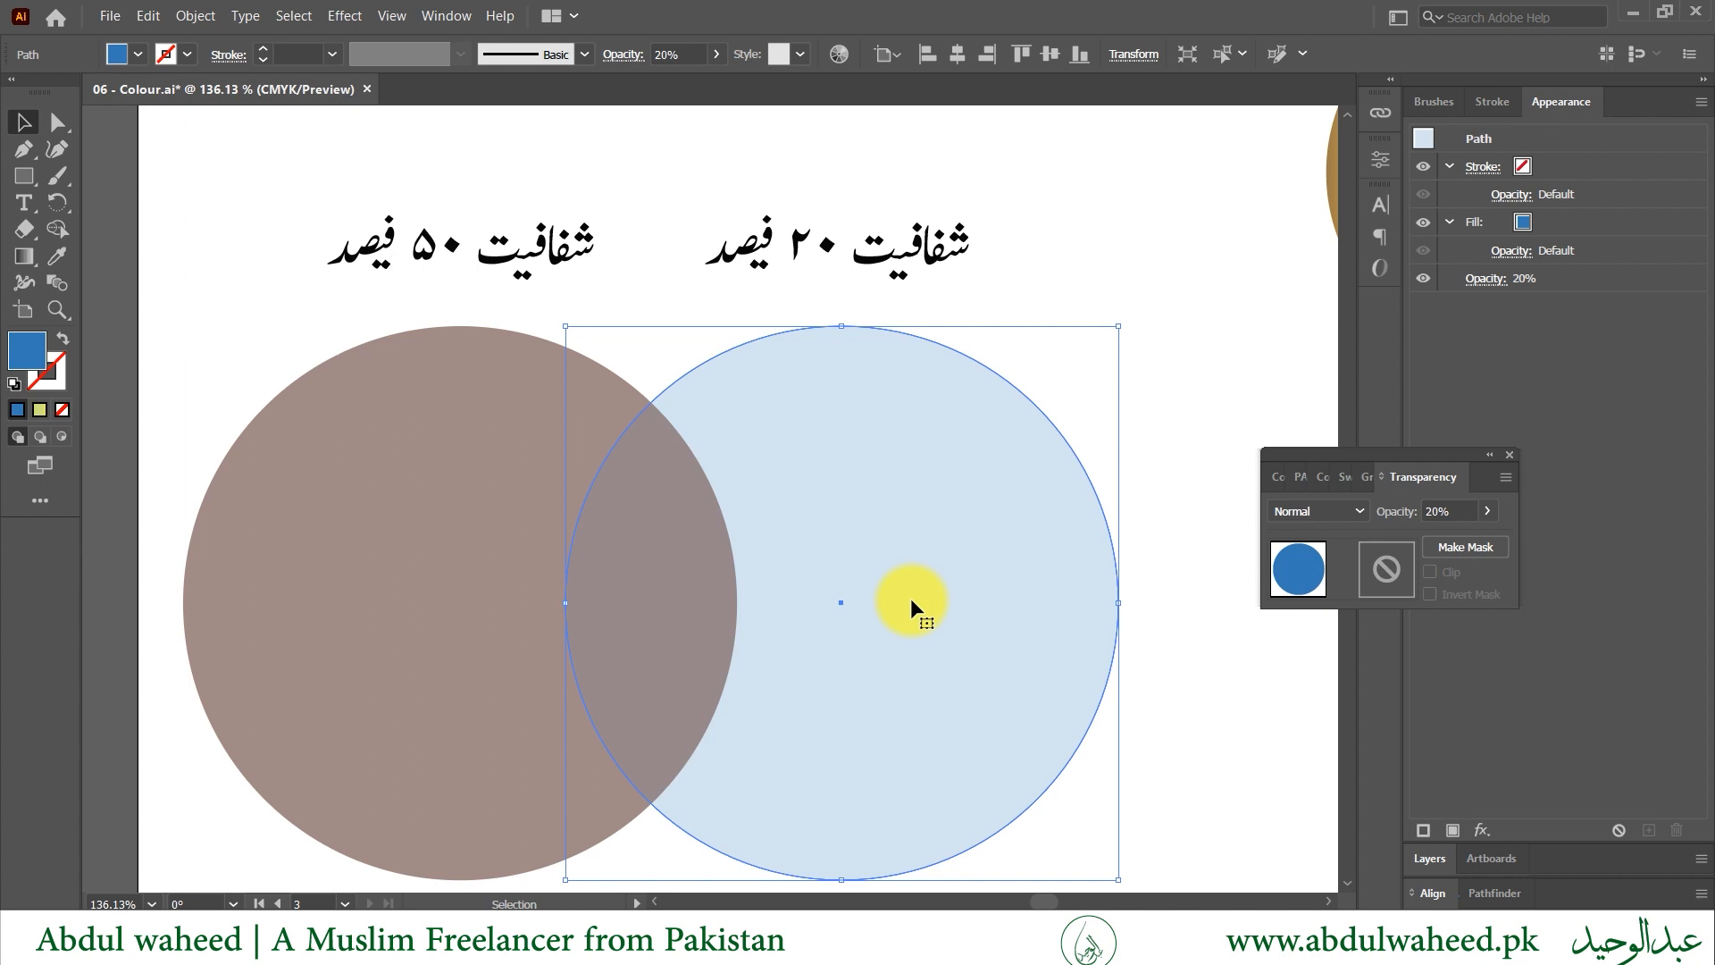
scroll(911, 600, down, 2)
scroll(911, 599, up, 3)
scroll(911, 600, down, 1)
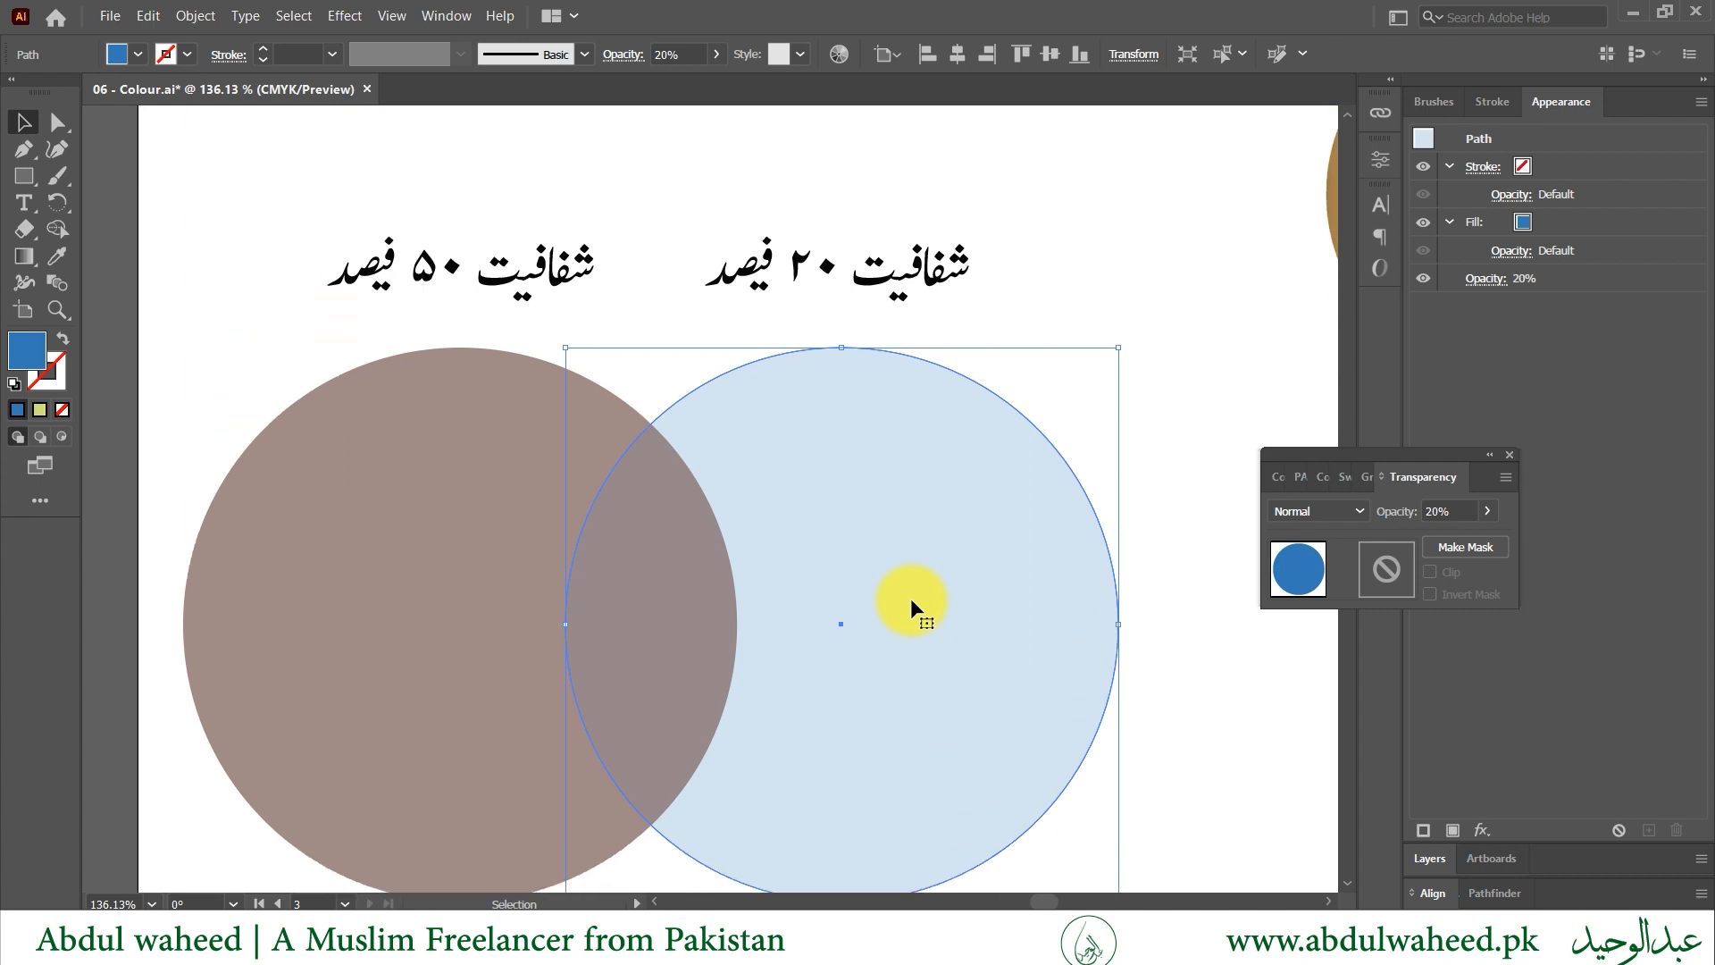
scroll(909, 598, down, 2)
scroll(910, 597, up, 1)
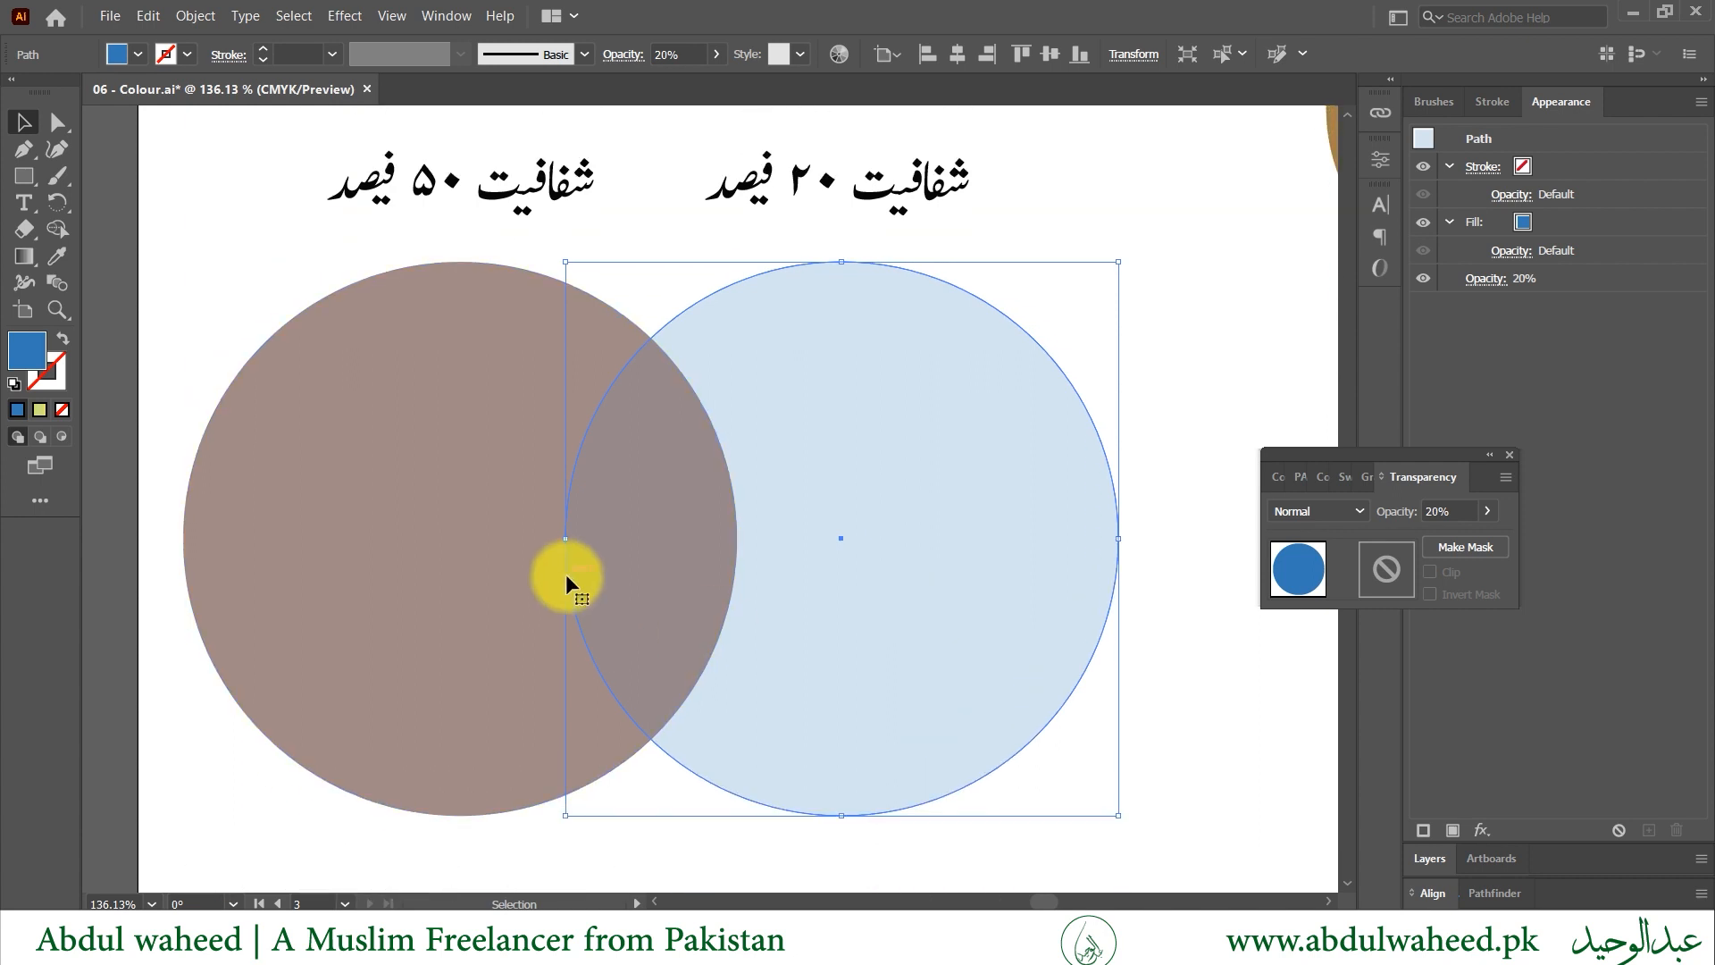